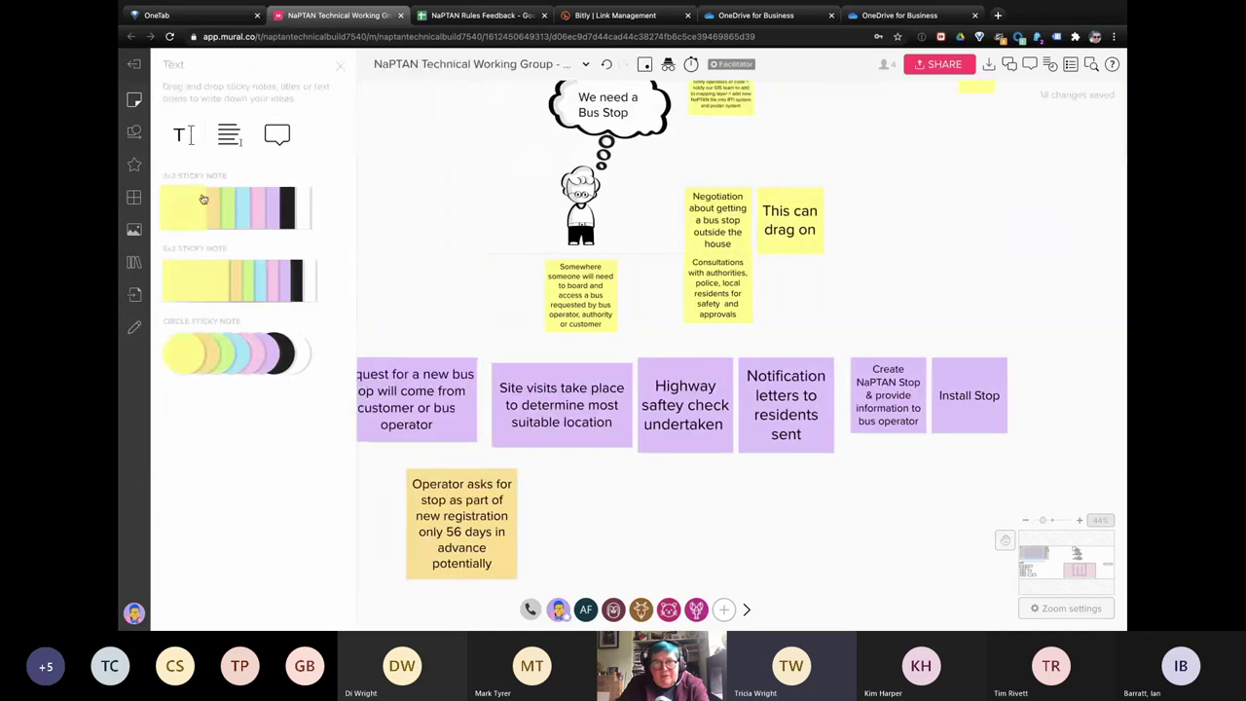
# Step: Add a square yellow sticky note beside the orange "Operator asks for stop" note, reading "Or 72 days"
pyautogui.moveTo(191, 206); pyautogui.dragTo(533, 486)
pyautogui.write('Or')
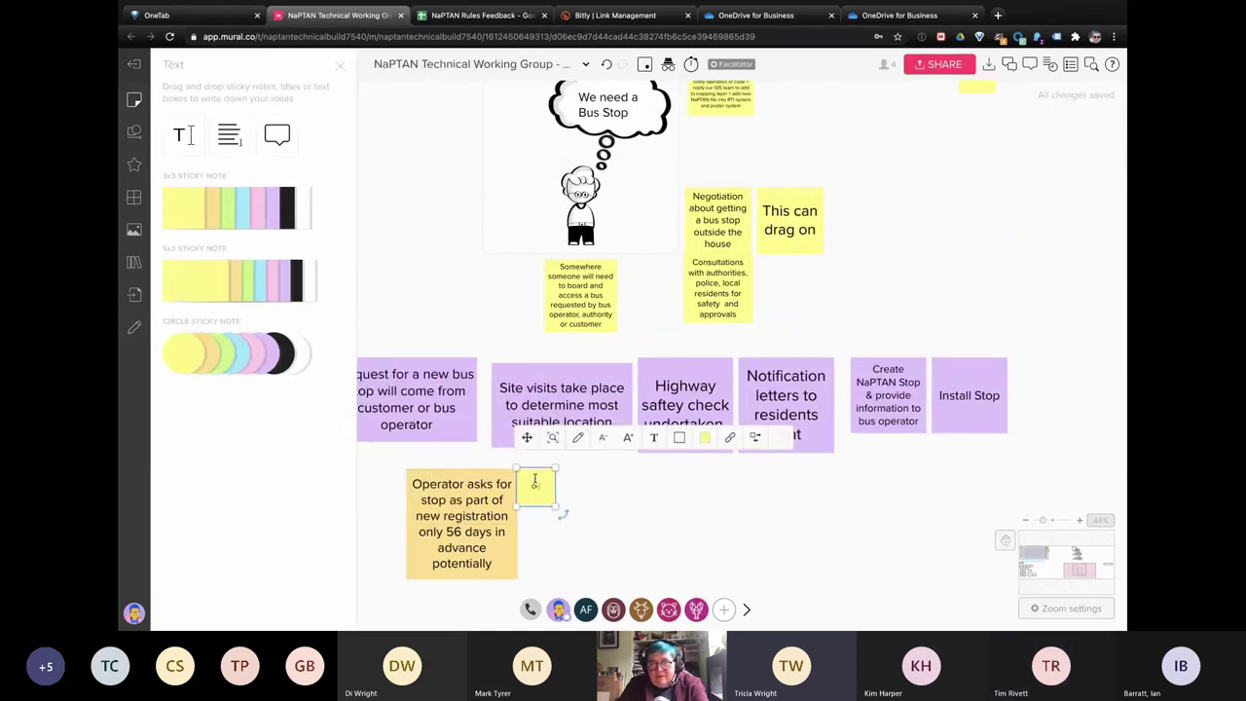
pyautogui.write(' 72 days')
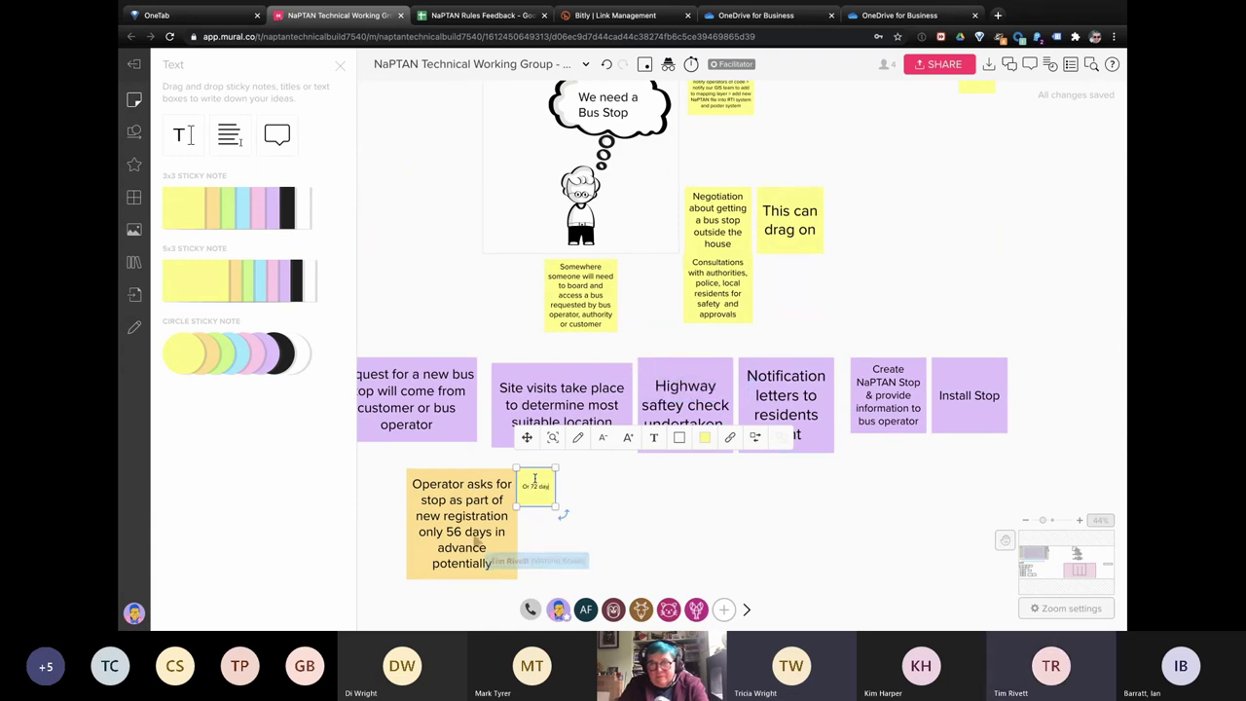
pyautogui.click(612, 492)
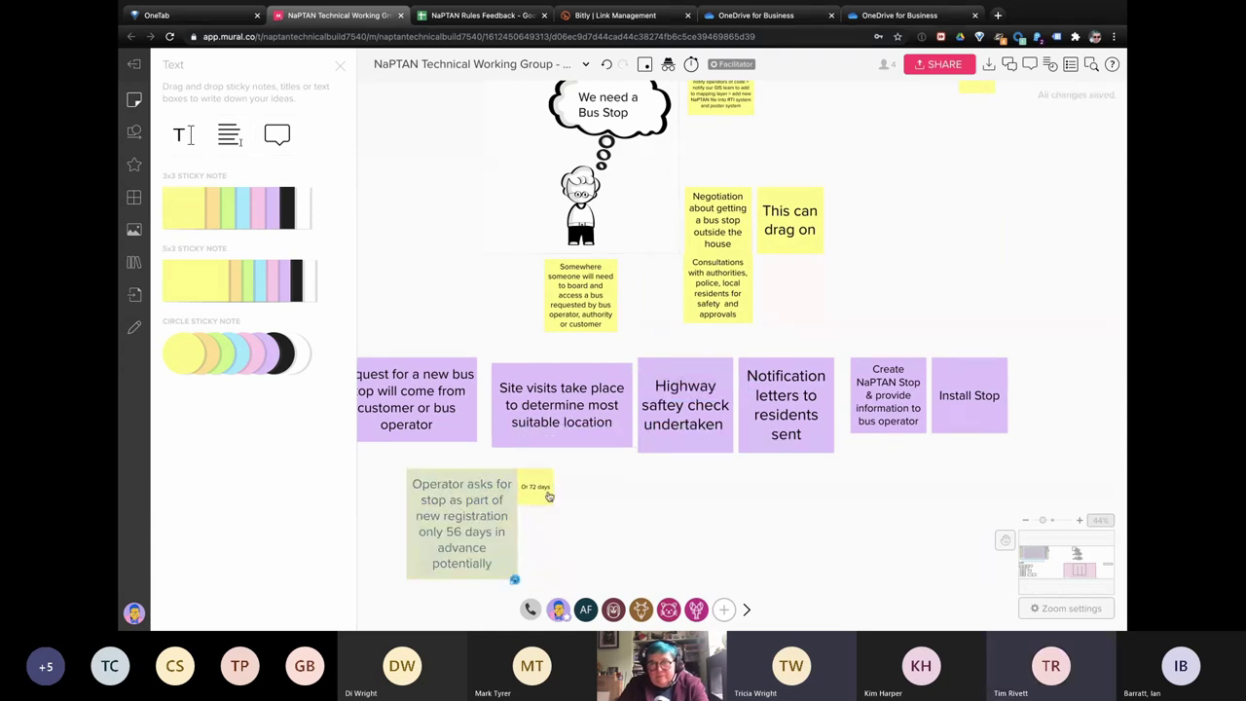
# Step: Duplicate the "Or 72 days" note alongside it and set the copy's text to "Not same team who create infra or NaTAN Codes"
pyautogui.click(548, 497)
pyautogui.hotkey('ctrl', 'd')
pyautogui.write('Not same team who of')
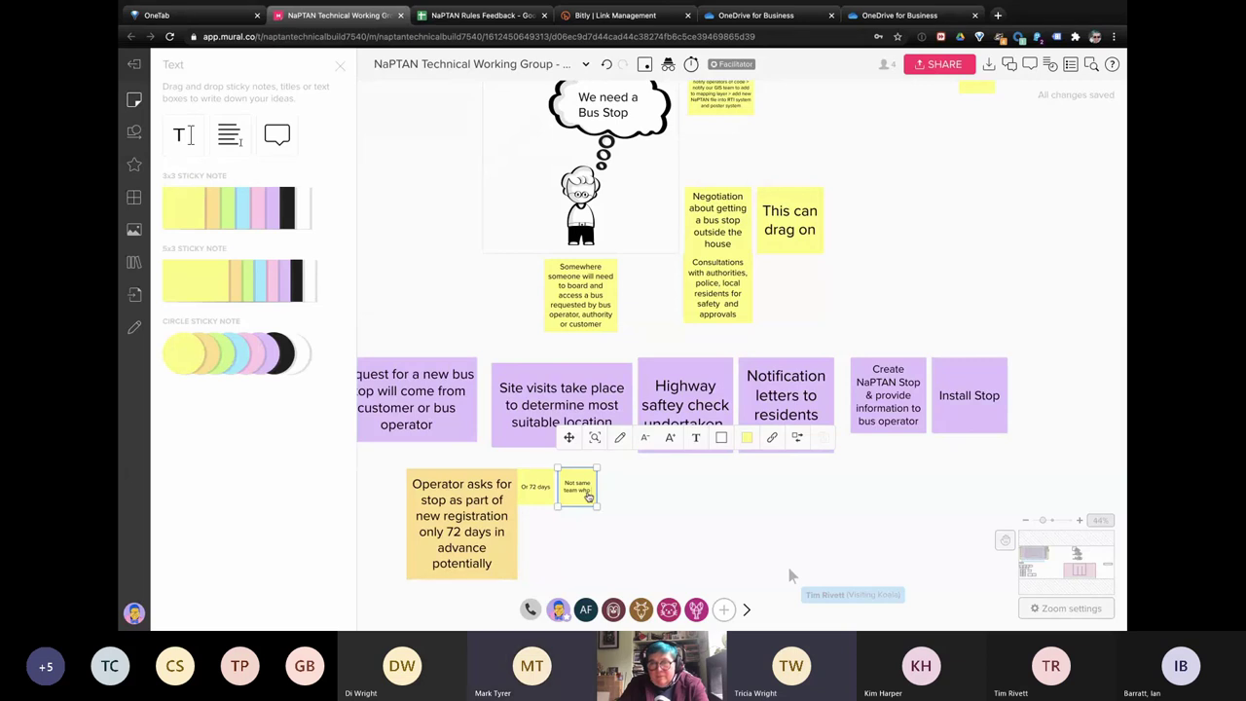
pyautogui.write('eated')
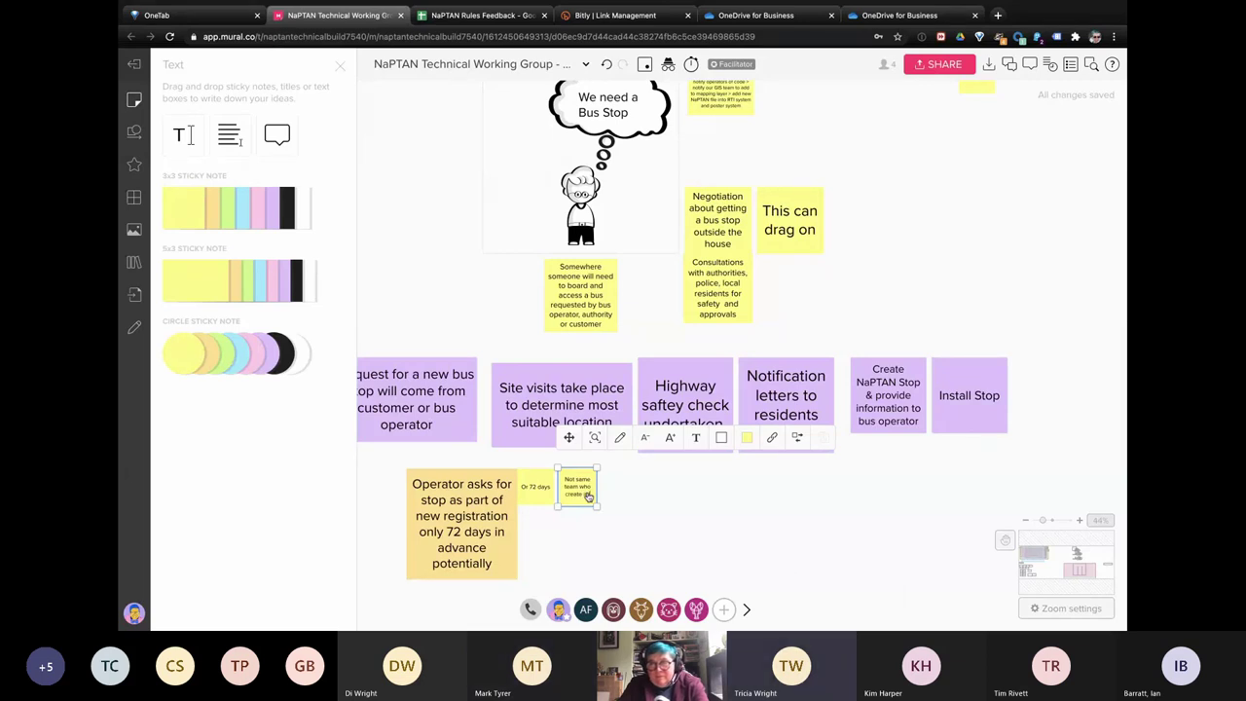
pyautogui.write(' info')
pyautogui.write('o NaPTAN')
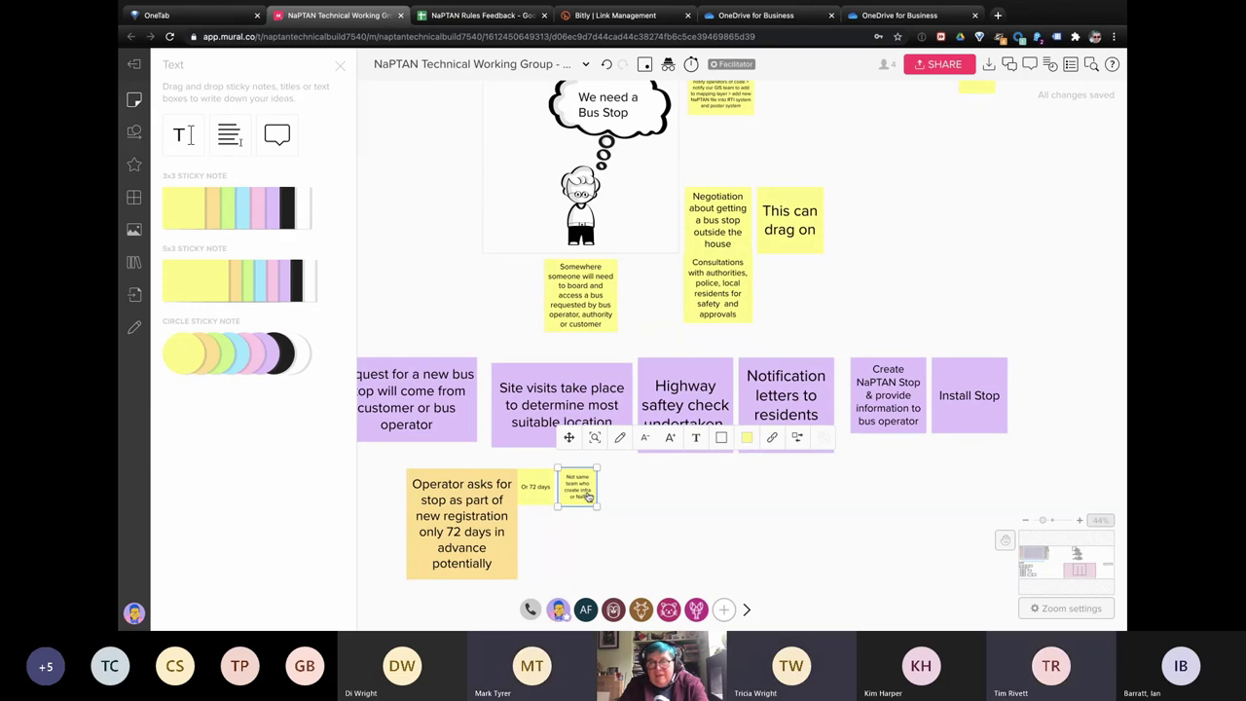
pyautogui.write(' Codes')
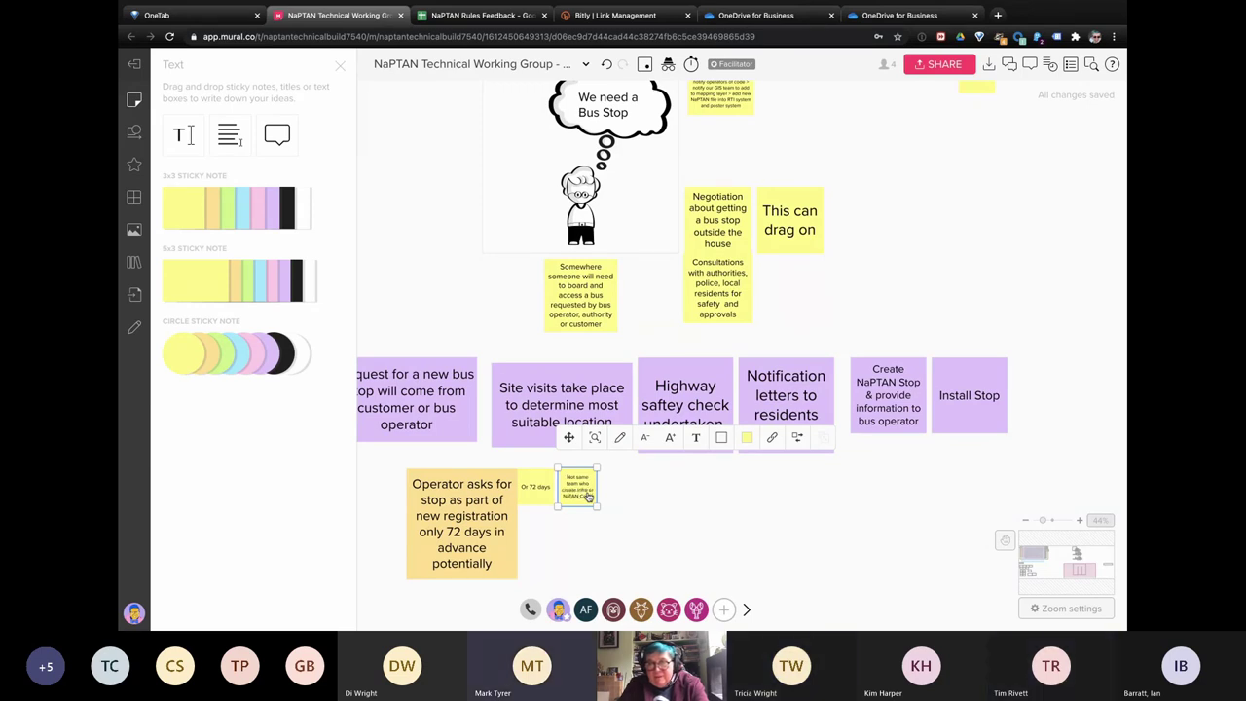
pyautogui.click(633, 508)
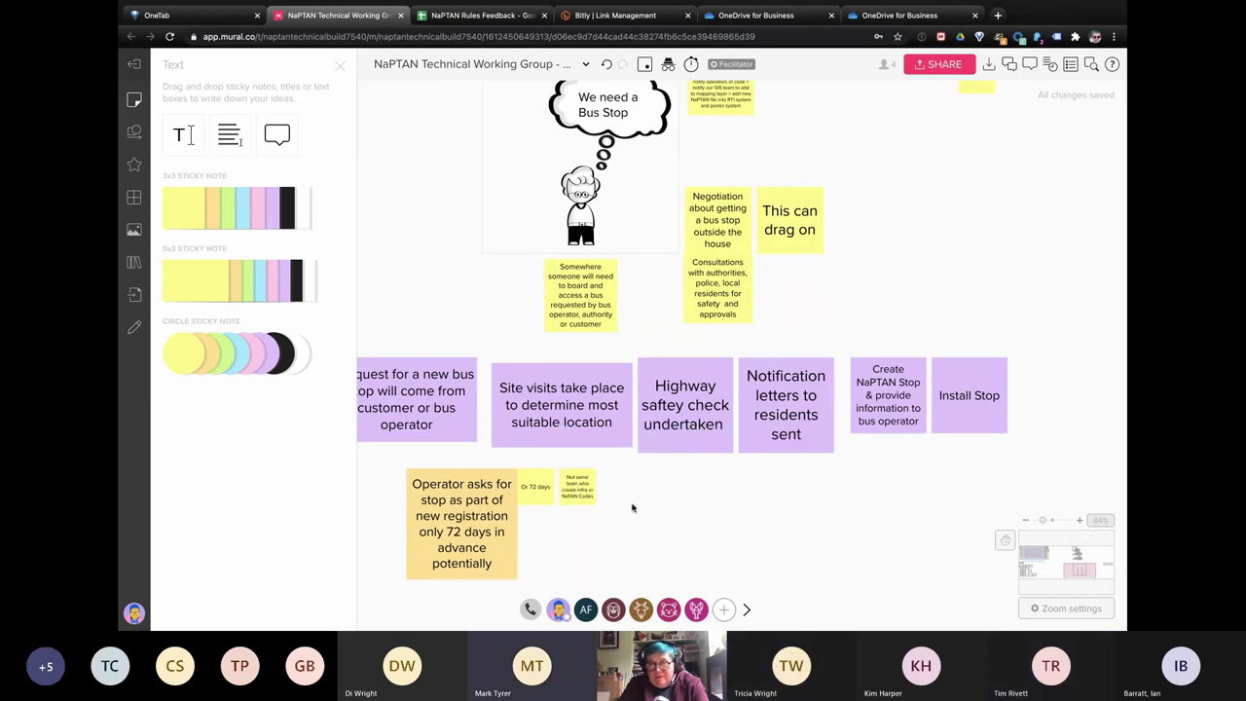
# Step: Enlarge the "Not same team" note and duplicate it directly below with the text "To register a Service as a Bus Operator"
pyautogui.click(578, 500)
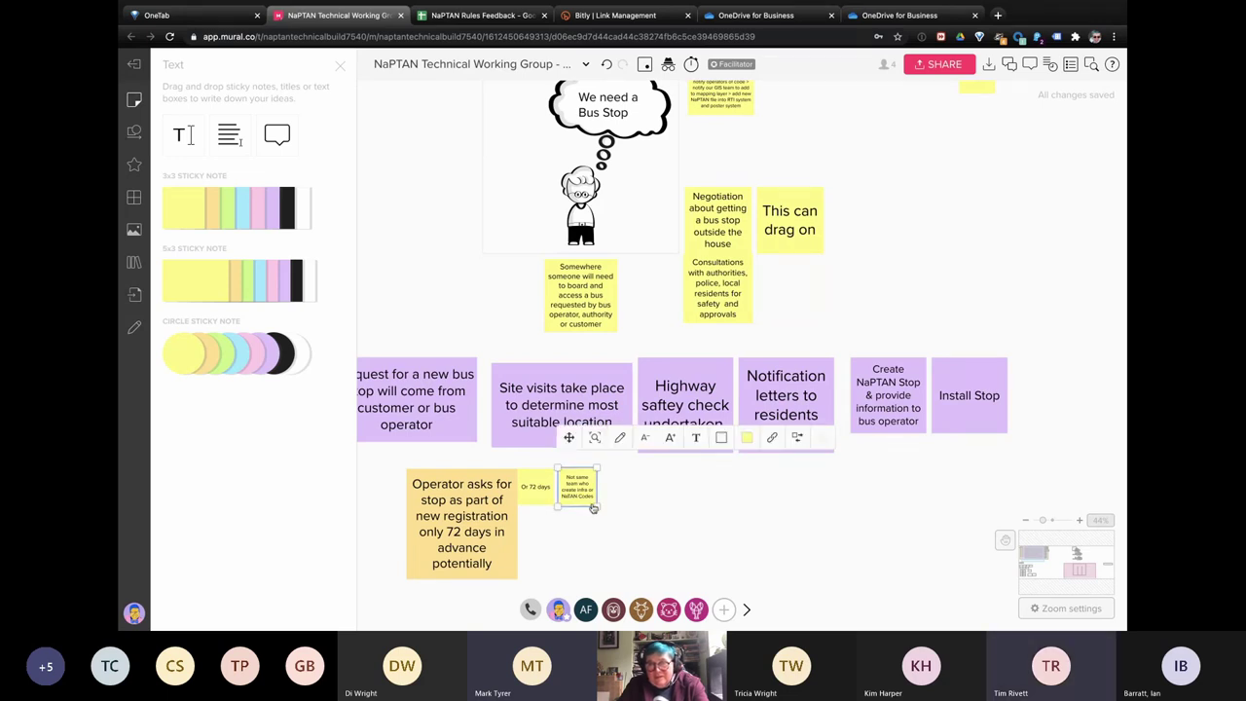
pyautogui.moveTo(597, 503); pyautogui.dragTo(582, 577)
pyautogui.press('super+d')
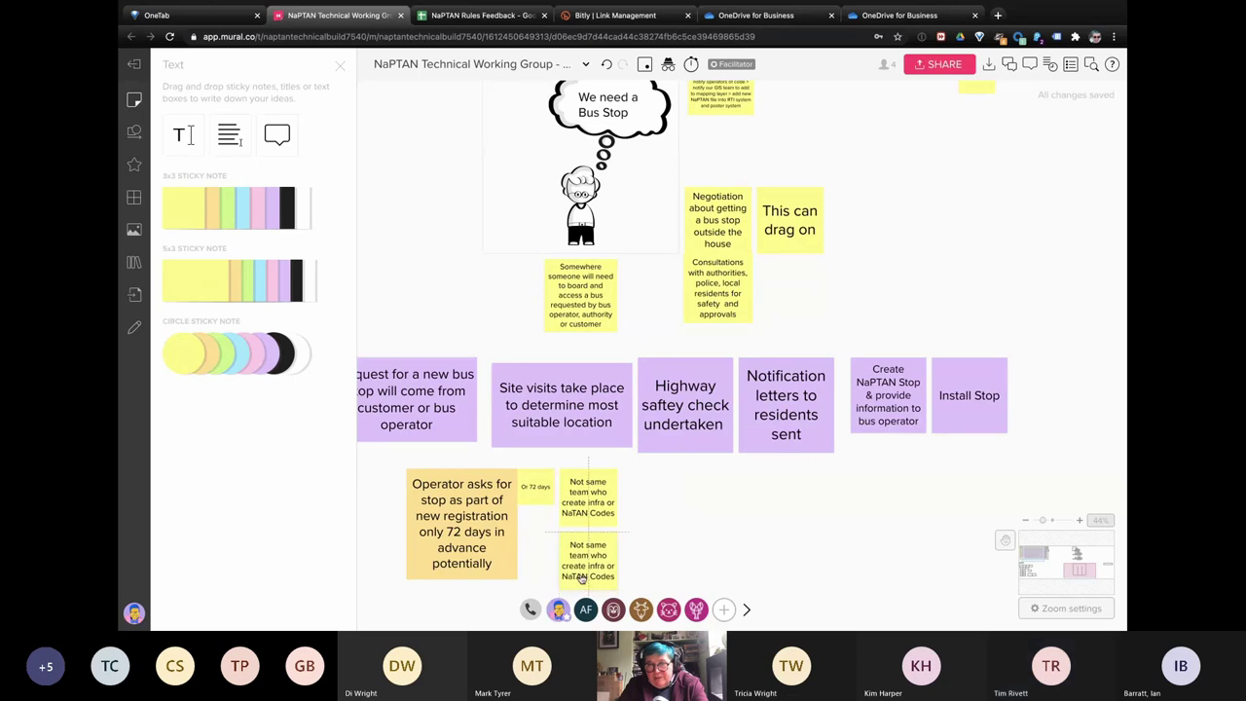
pyautogui.write('To reg')
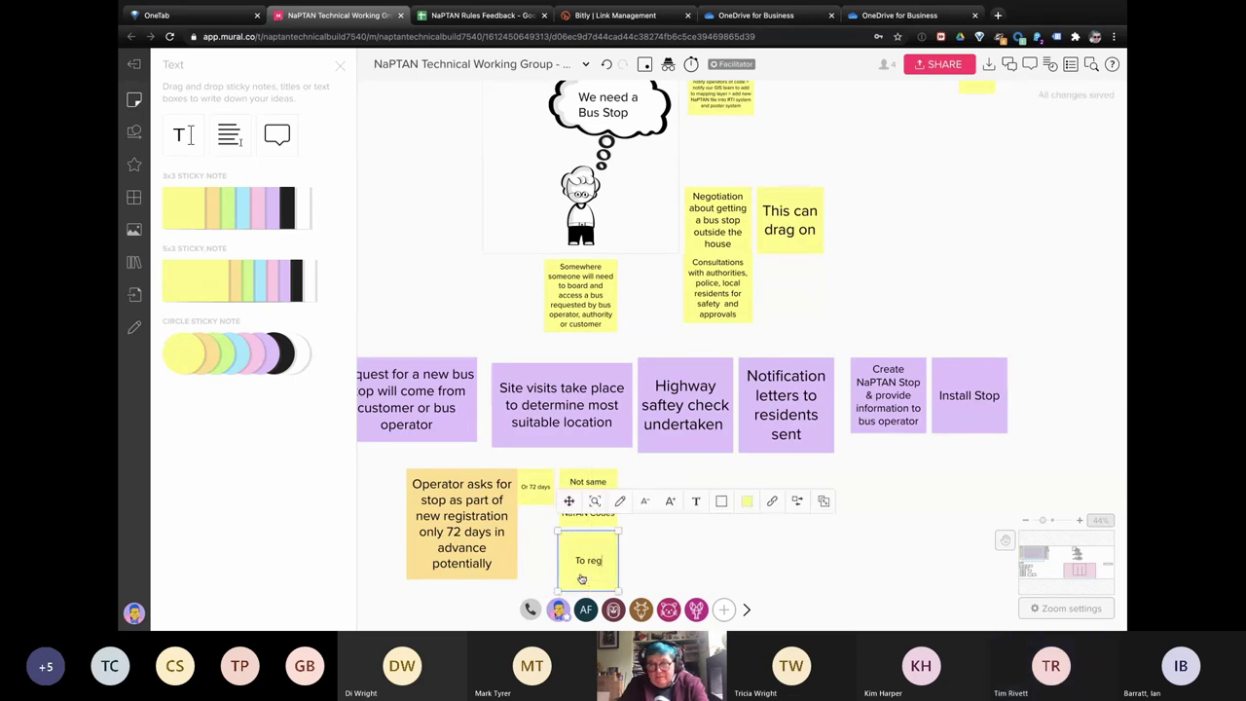
pyautogui.write('ister as')
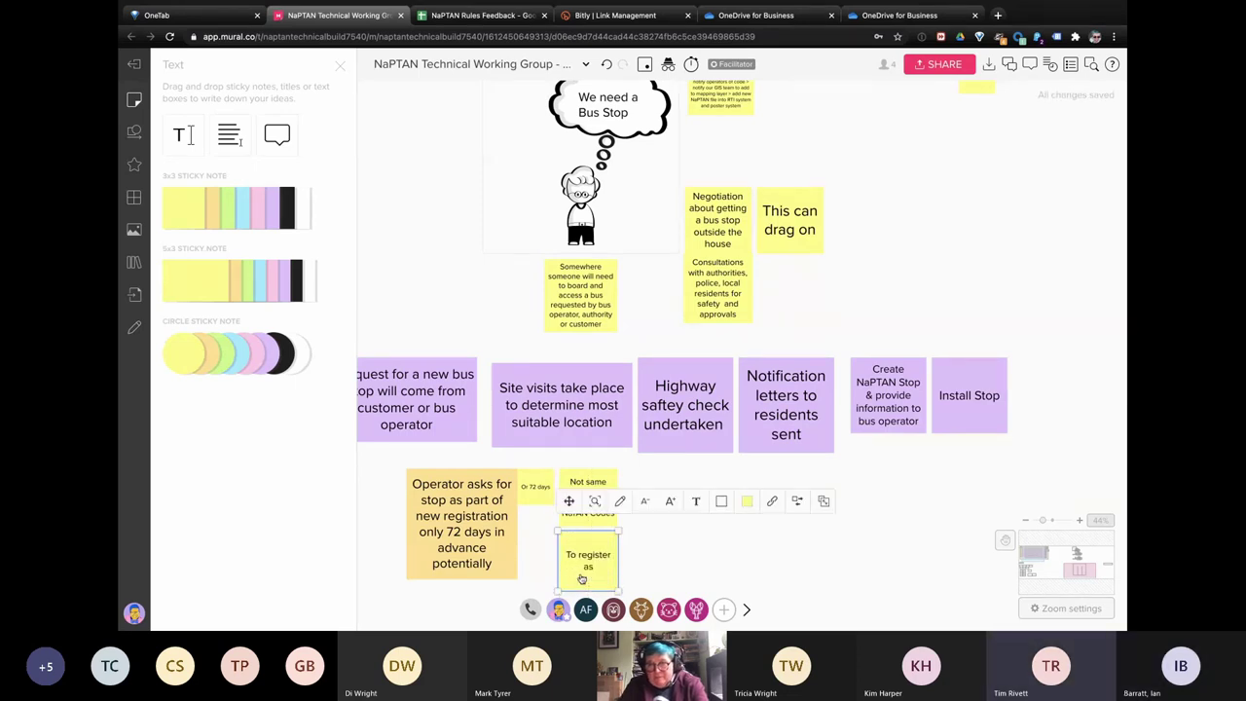
pyautogui.press('BackSpace')
pyautogui.write('S')
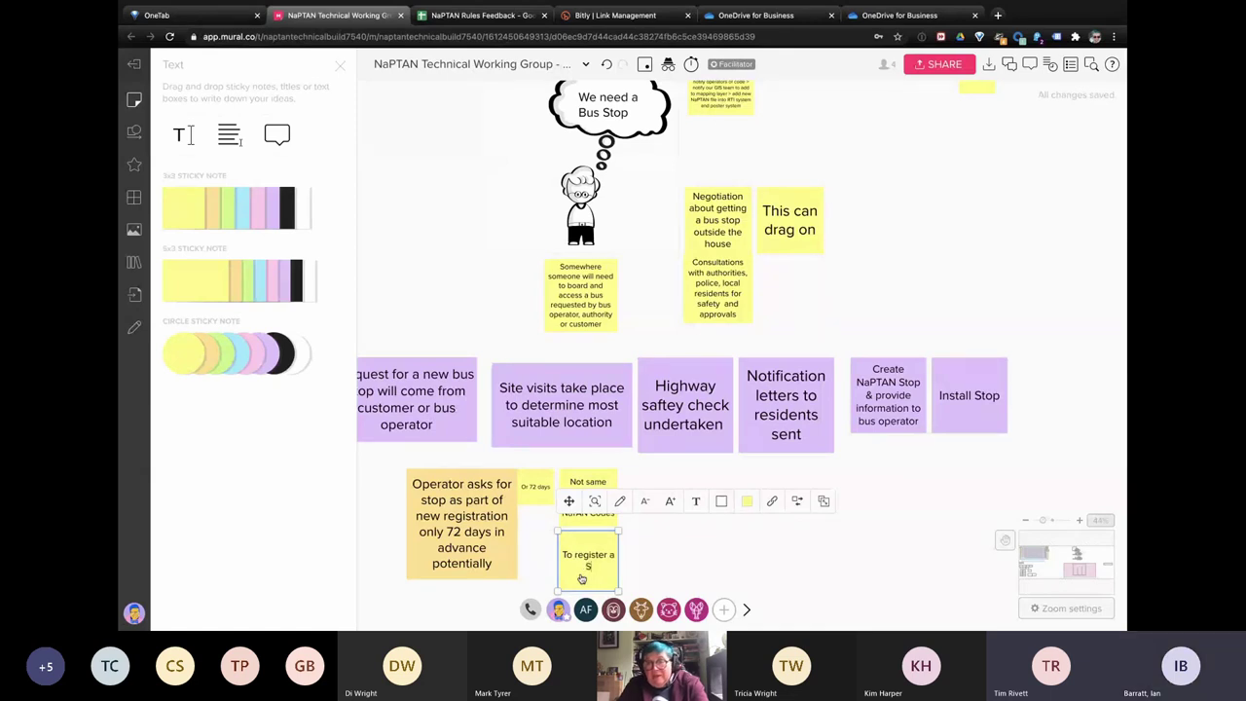
pyautogui.write('ervice as a')
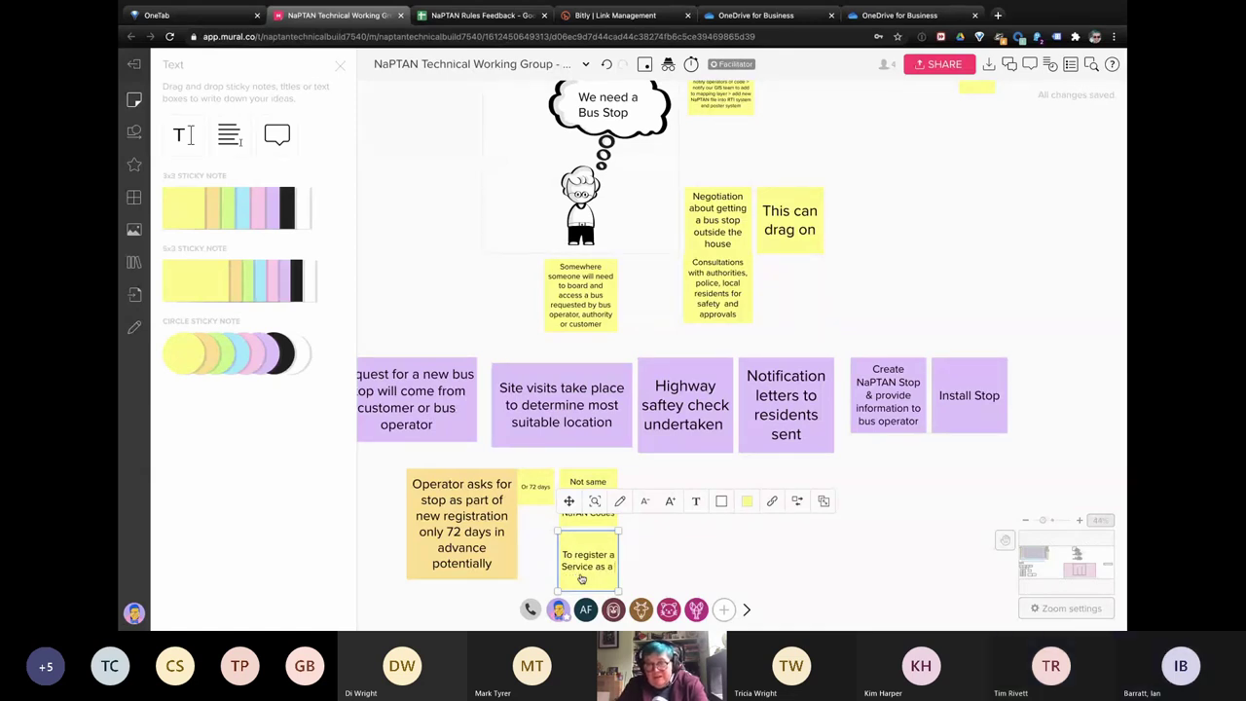
pyautogui.write(' Bus Operator')
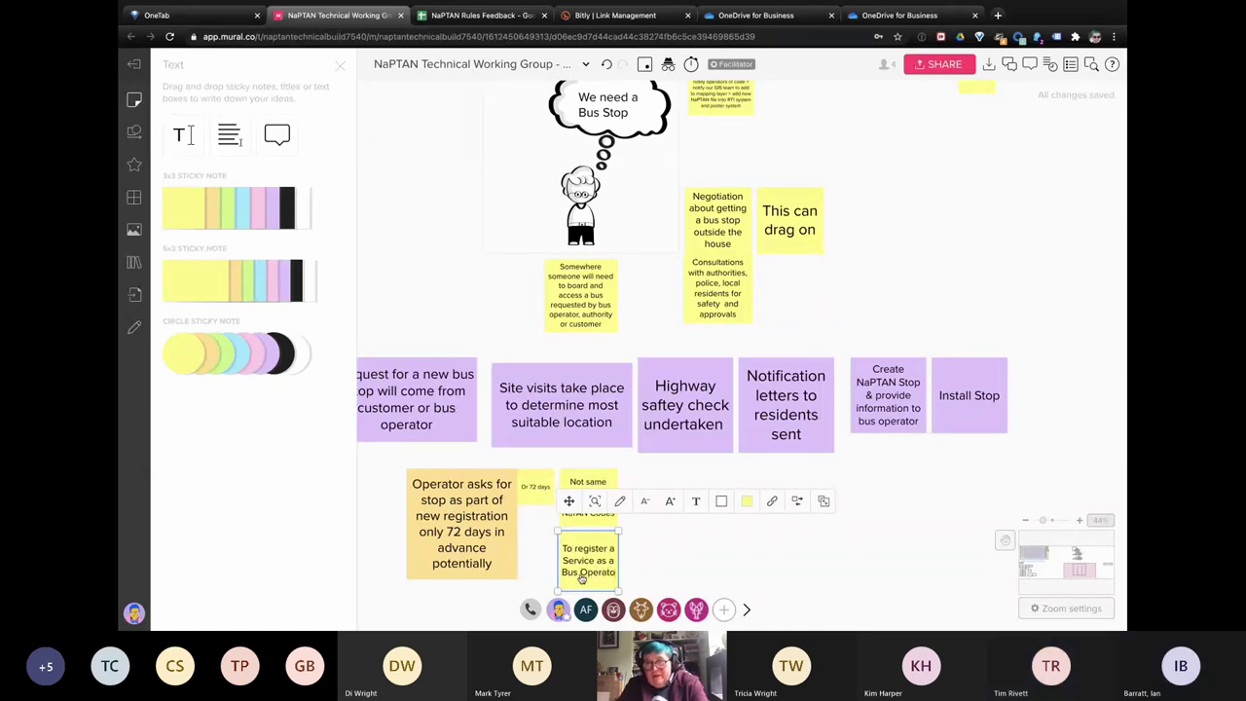
pyautogui.click(688, 562)
pyautogui.click(603, 555)
pyautogui.click(635, 556)
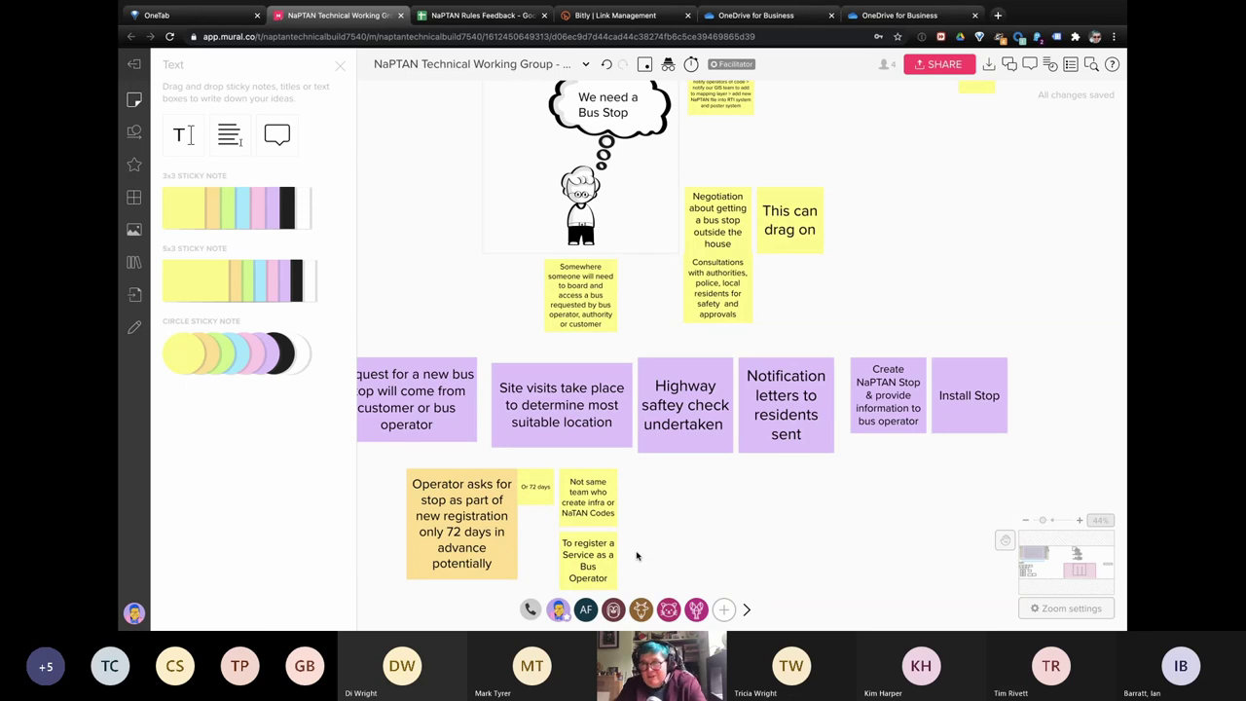
# Step: Examine the sticky notes between the "We need a Bus Stop" and "We no longer need a Bus Stop" scenes
pyautogui.hscroll(1, 637, 556)
pyautogui.hscroll(5, 636, 556)
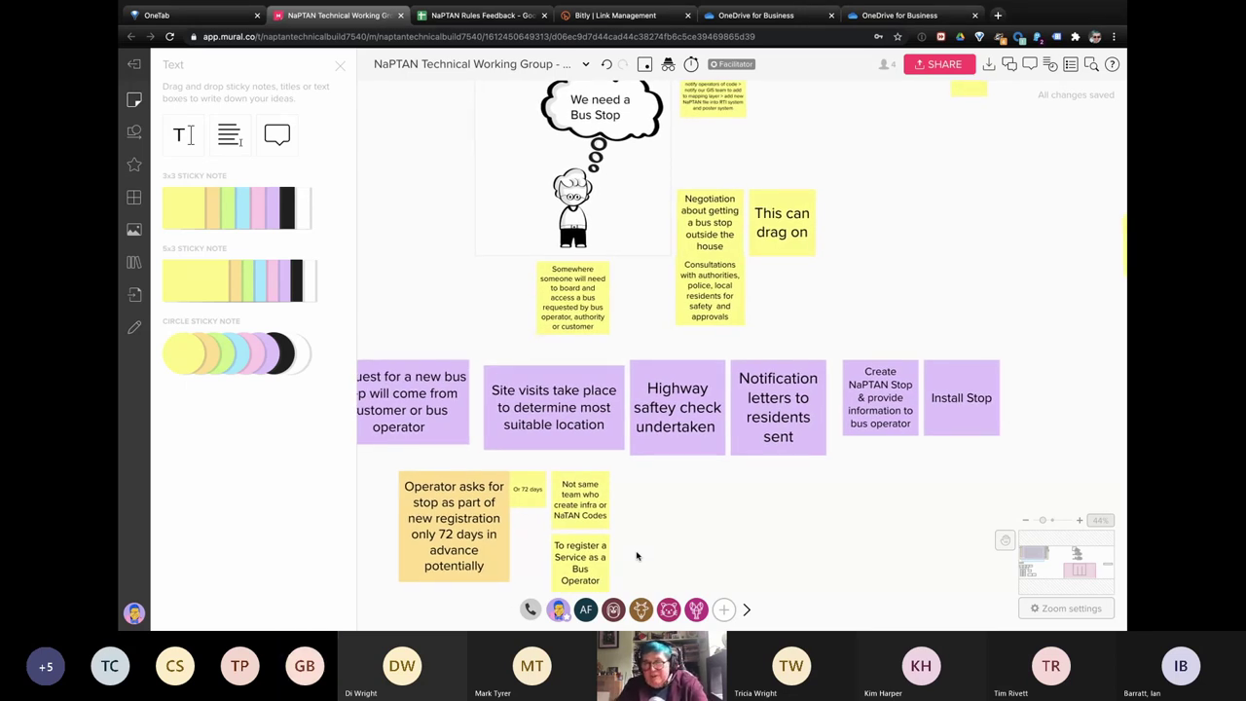
pyautogui.hscroll(8, 637, 556)
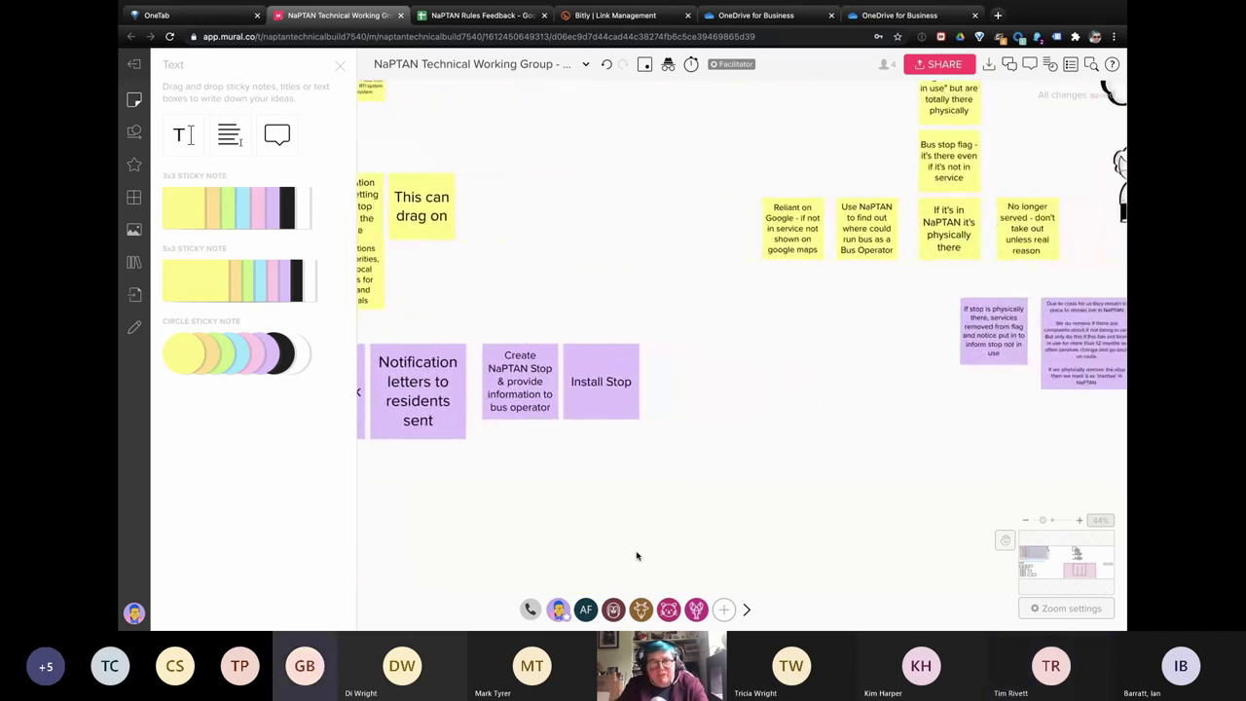
pyautogui.scroll(3, 636, 556)
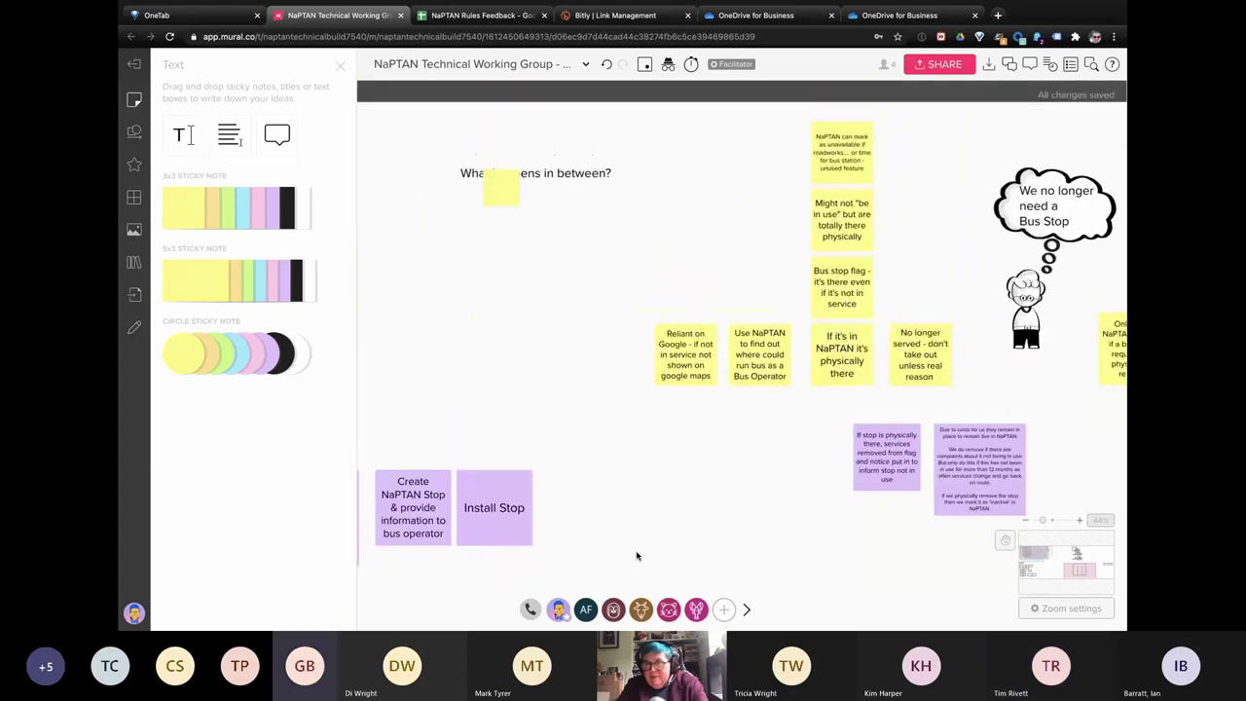
pyautogui.scroll(-5, 636, 555)
pyautogui.hscroll(3, 637, 556)
pyautogui.scroll(3, 637, 556)
pyautogui.hscroll(3, 636, 556)
pyautogui.scroll(2, 637, 556)
pyautogui.hscroll(1, 637, 555)
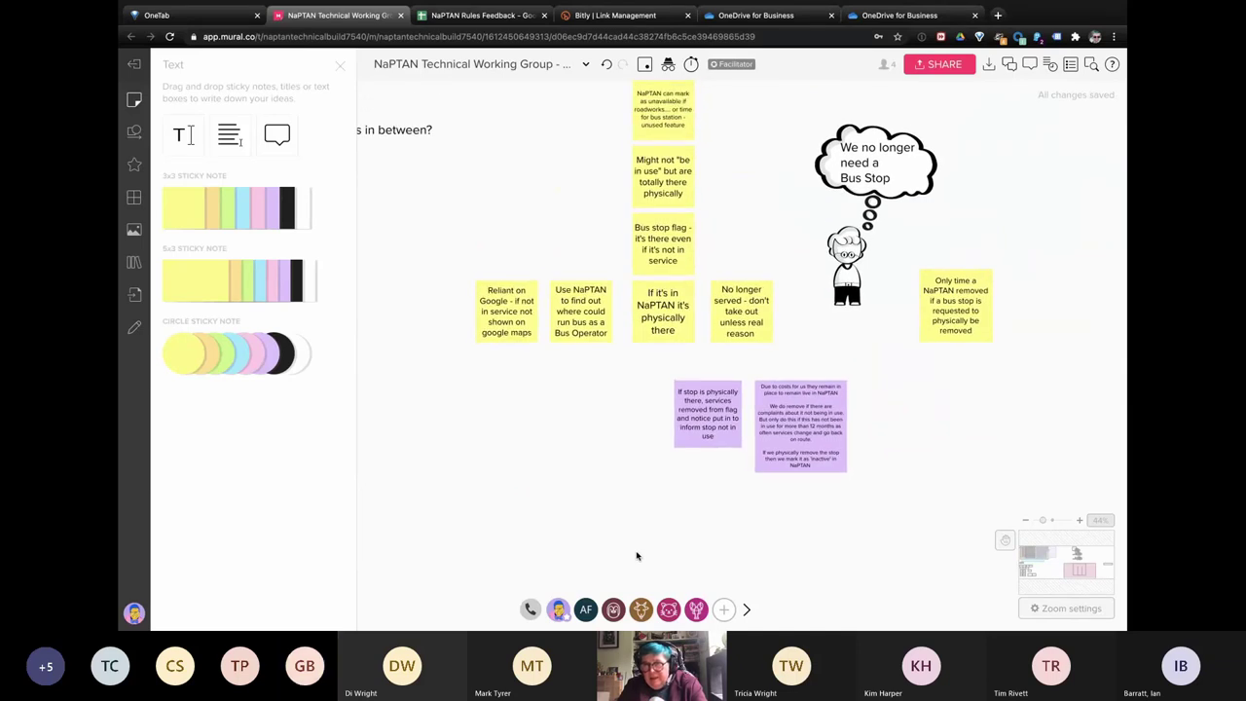
pyautogui.hscroll(-6, 637, 555)
pyautogui.scroll(-1, 636, 555)
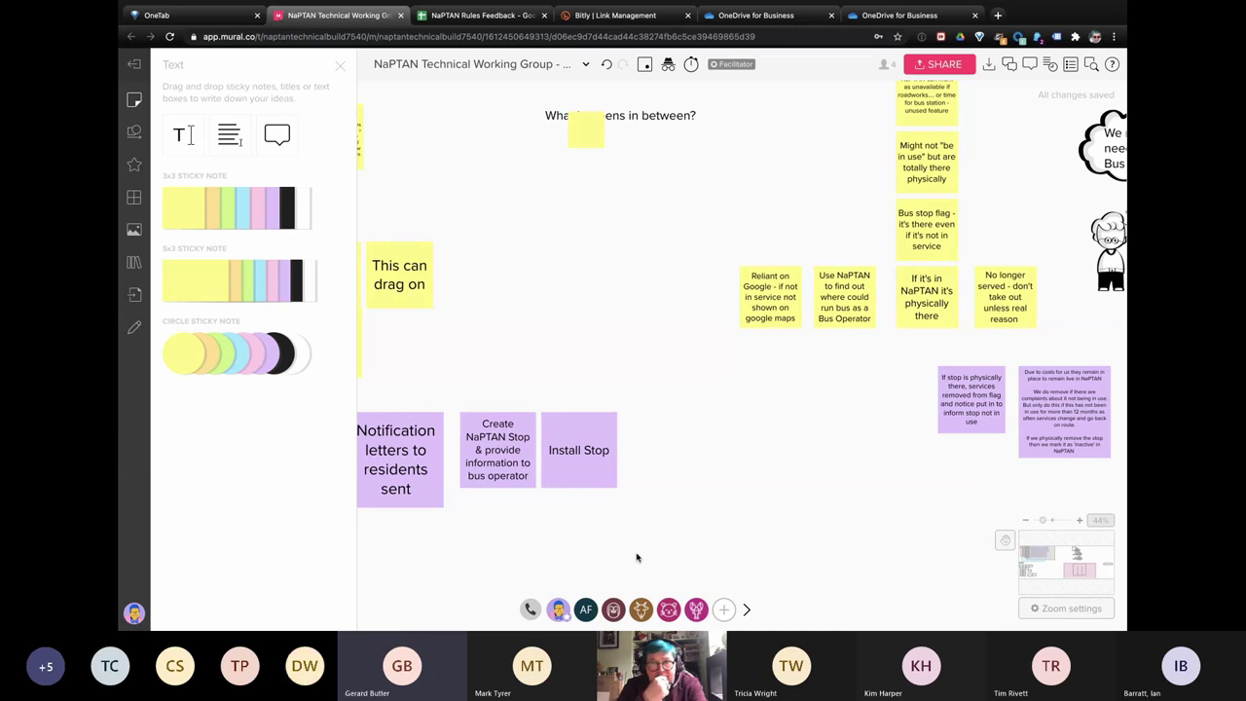
pyautogui.scroll(-3, 636, 556)
pyautogui.hscroll(-3, 636, 557)
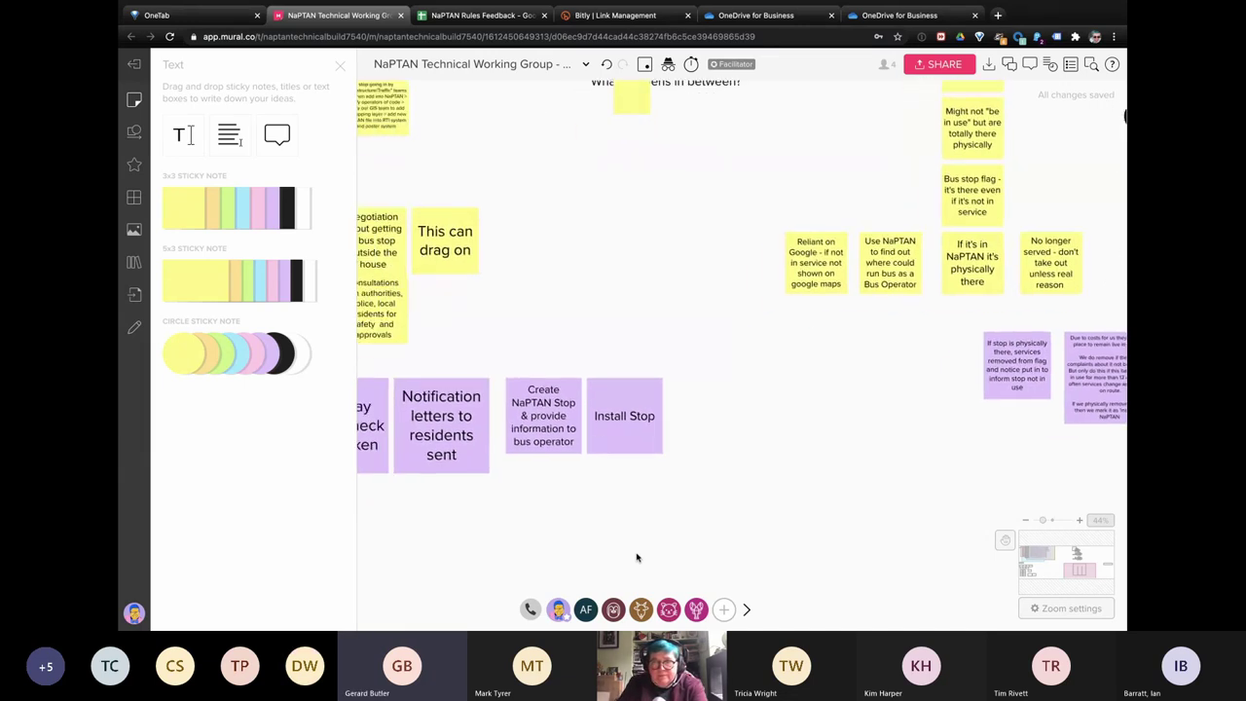
pyautogui.scroll(-2, 637, 557)
pyautogui.hscroll(-3, 637, 557)
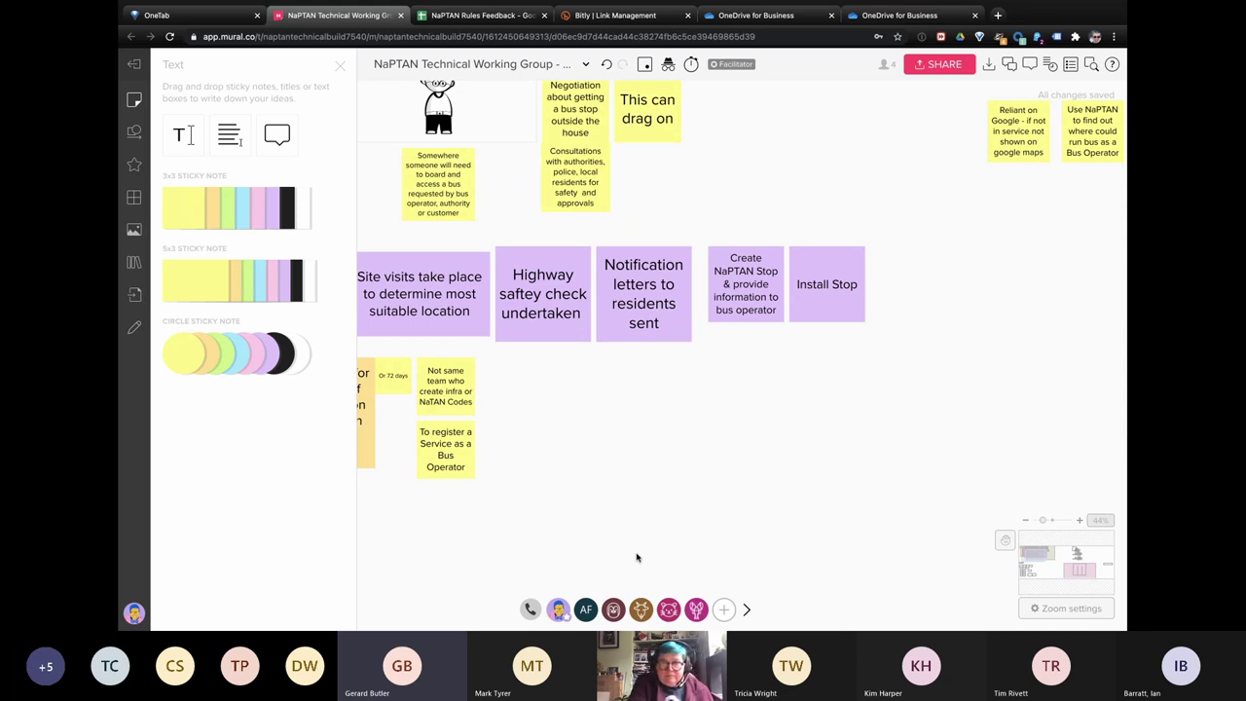
# Step: Duplicate the "To register a Service" note to the right of the "Not same team" note, reading "TfL - Planned centrally"
pyautogui.click(454, 459)
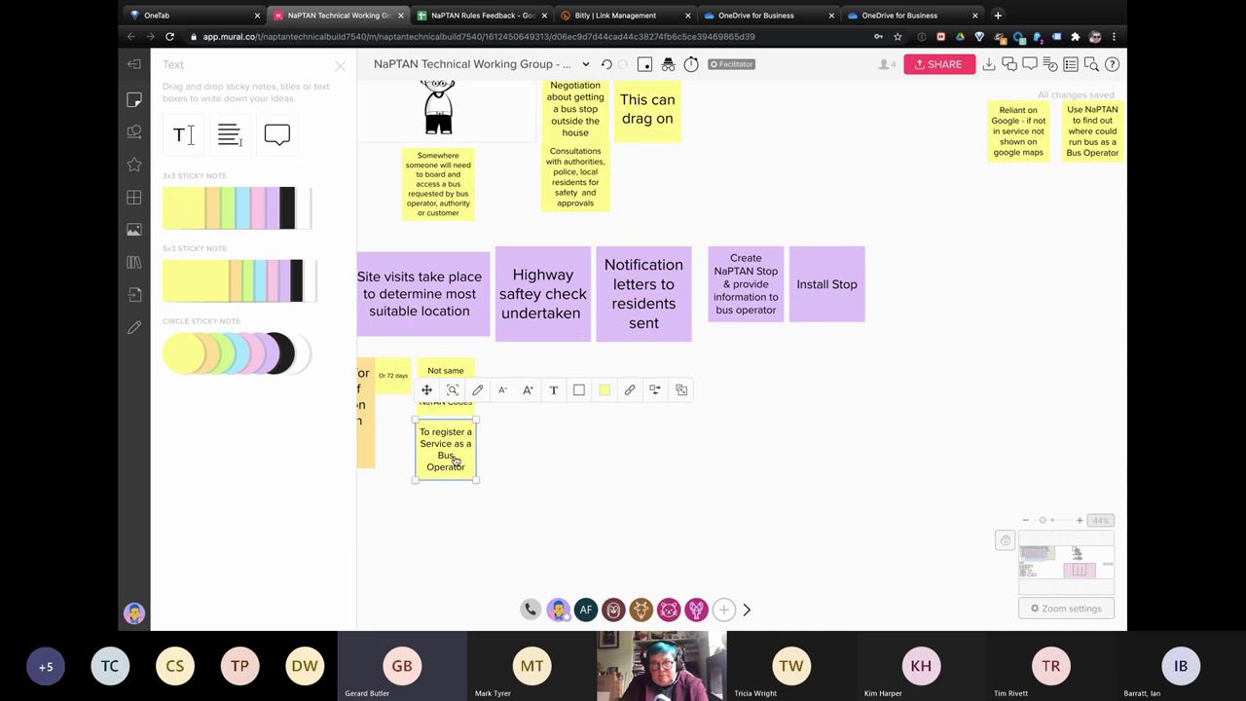
pyautogui.moveTo(455, 459); pyautogui.dragTo(522, 397)
pyautogui.doubleClick(522, 397)
pyautogui.write('F')
pyautogui.press('BackSpace')
pyautogui.write('TfL - PLan')
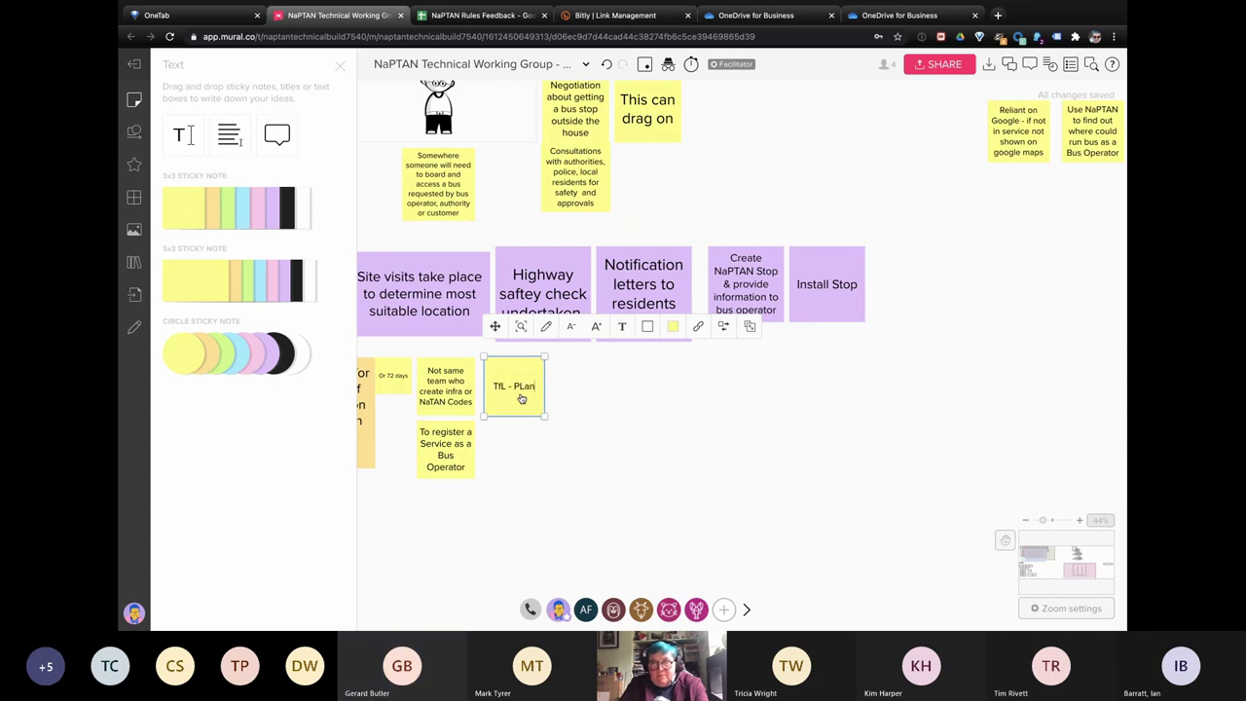
pyautogui.write('ned centrally')
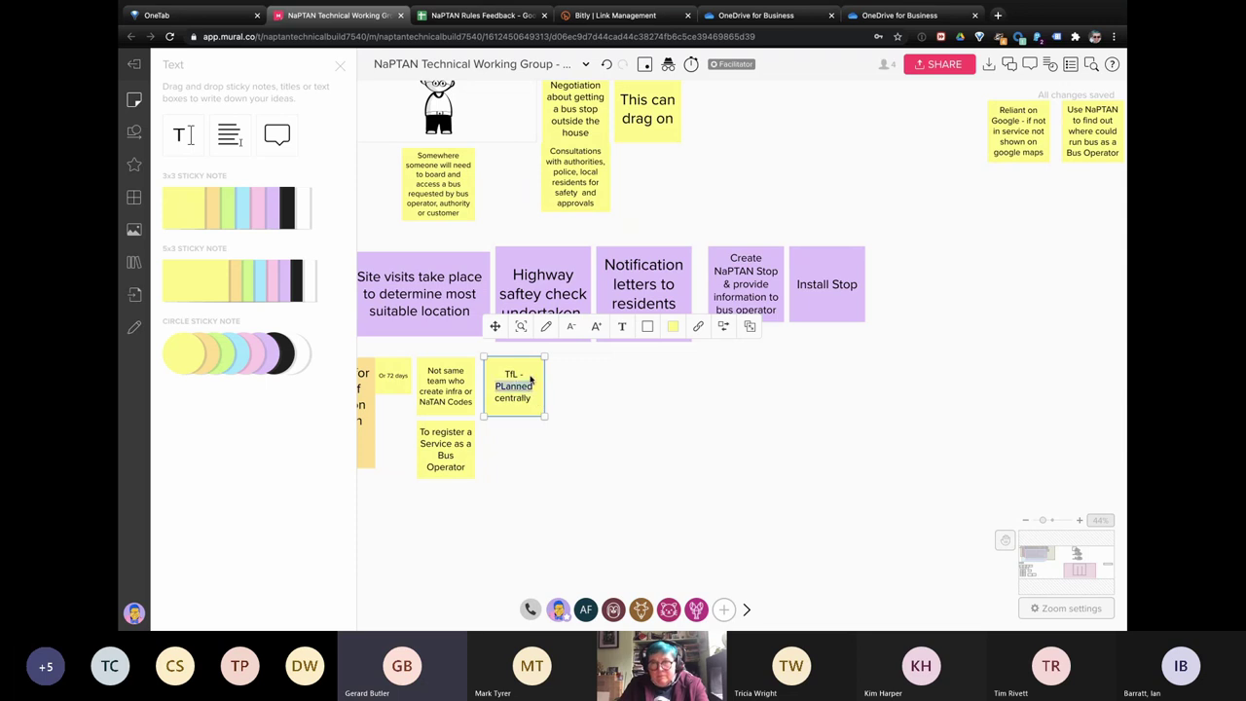
pyautogui.write('Planned')
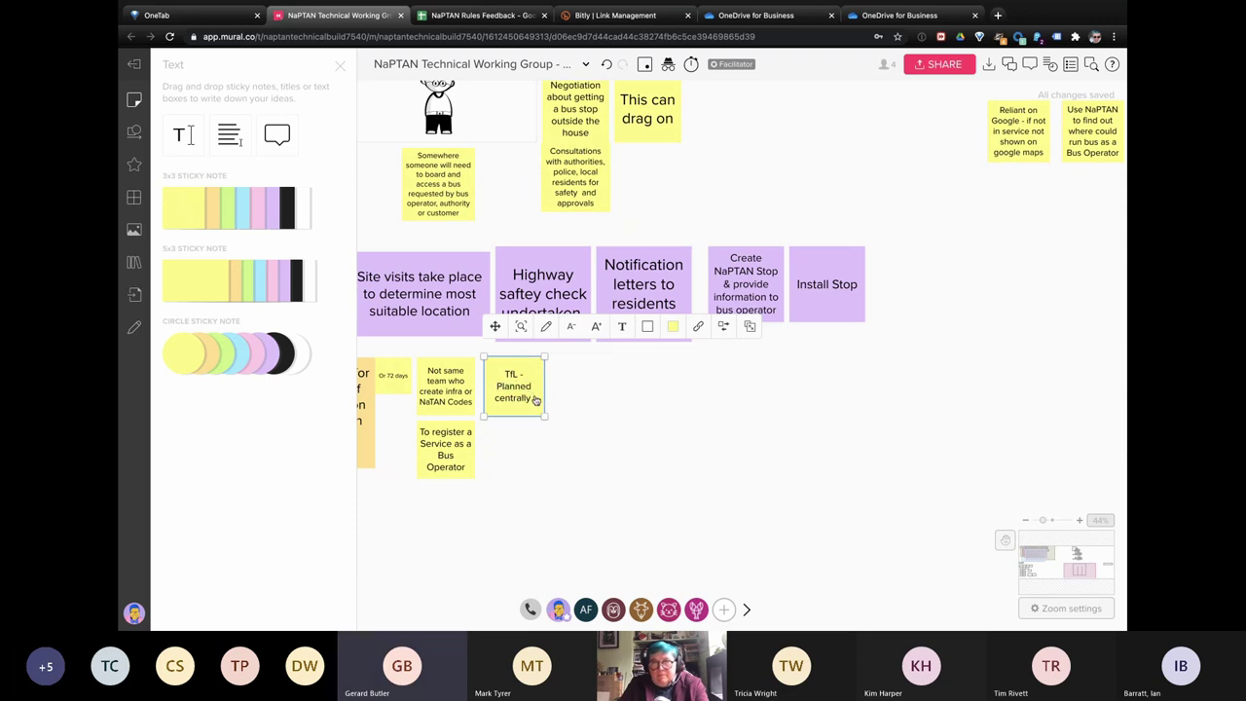
# Step: Extend the TfL note's text with "- consultations - bus routes - not to same extent - no deregulated"
pyautogui.write(' - consultations -')
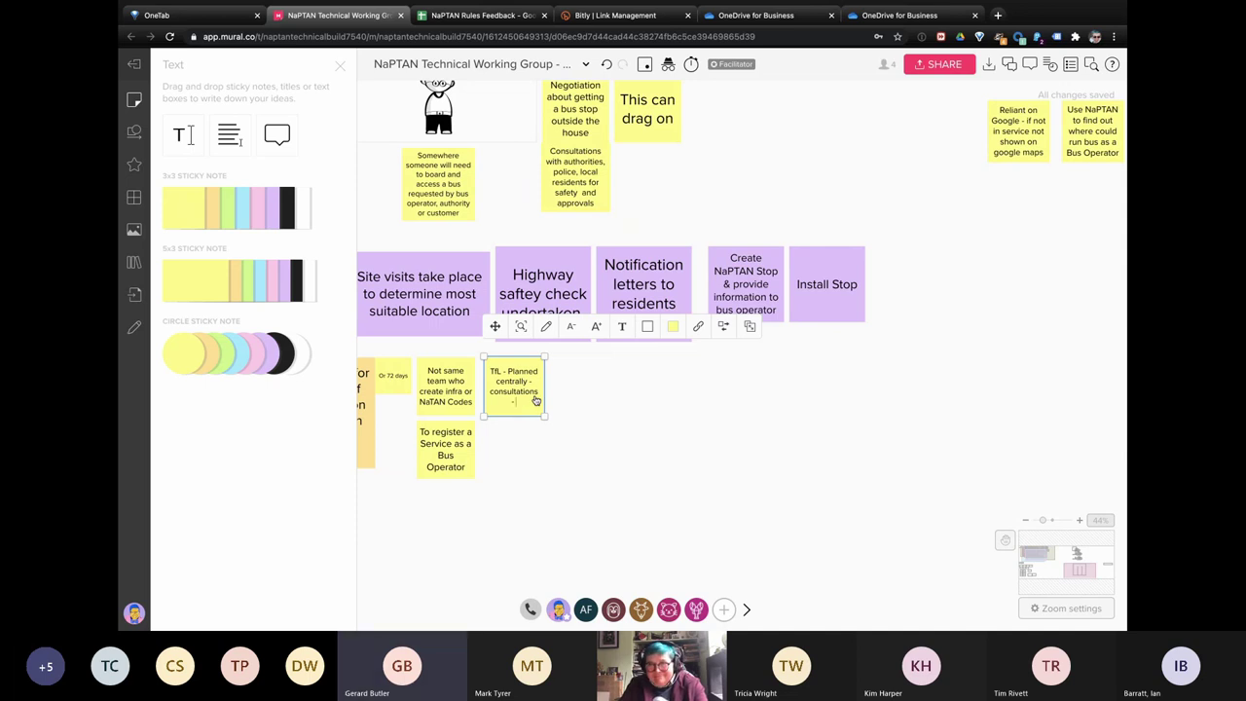
pyautogui.write('bus routes')
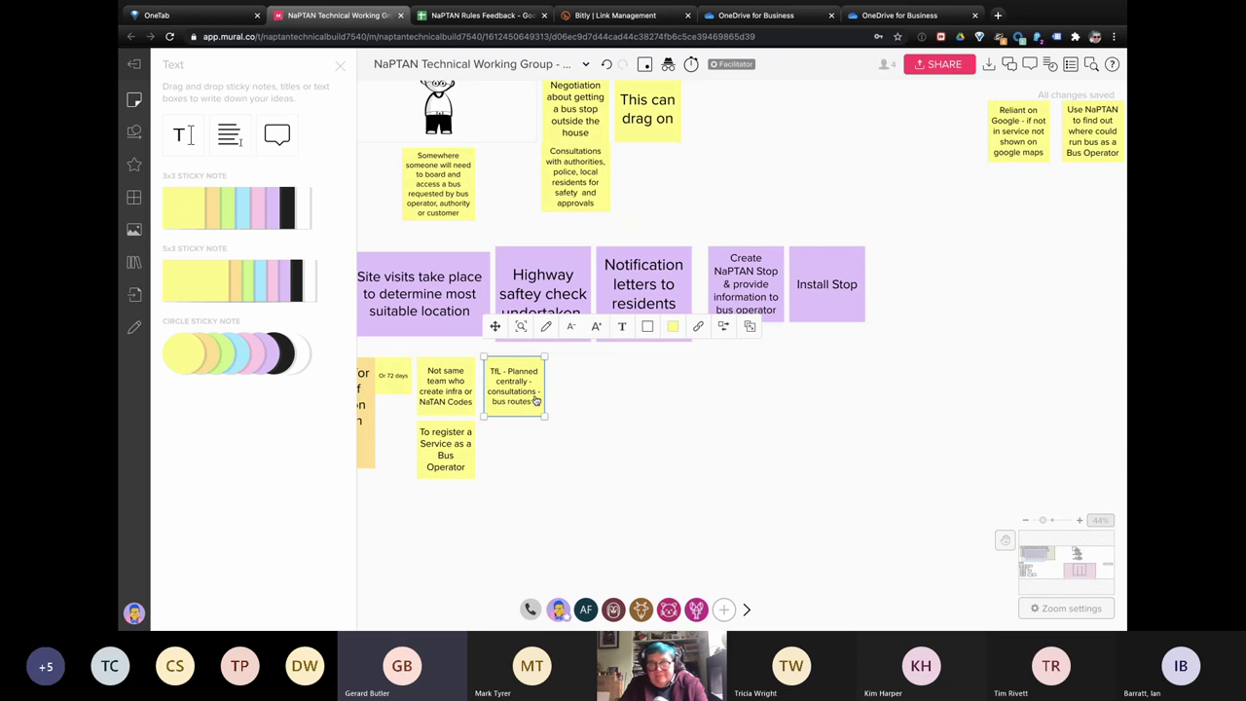
pyautogui.write(' - not to same extent')
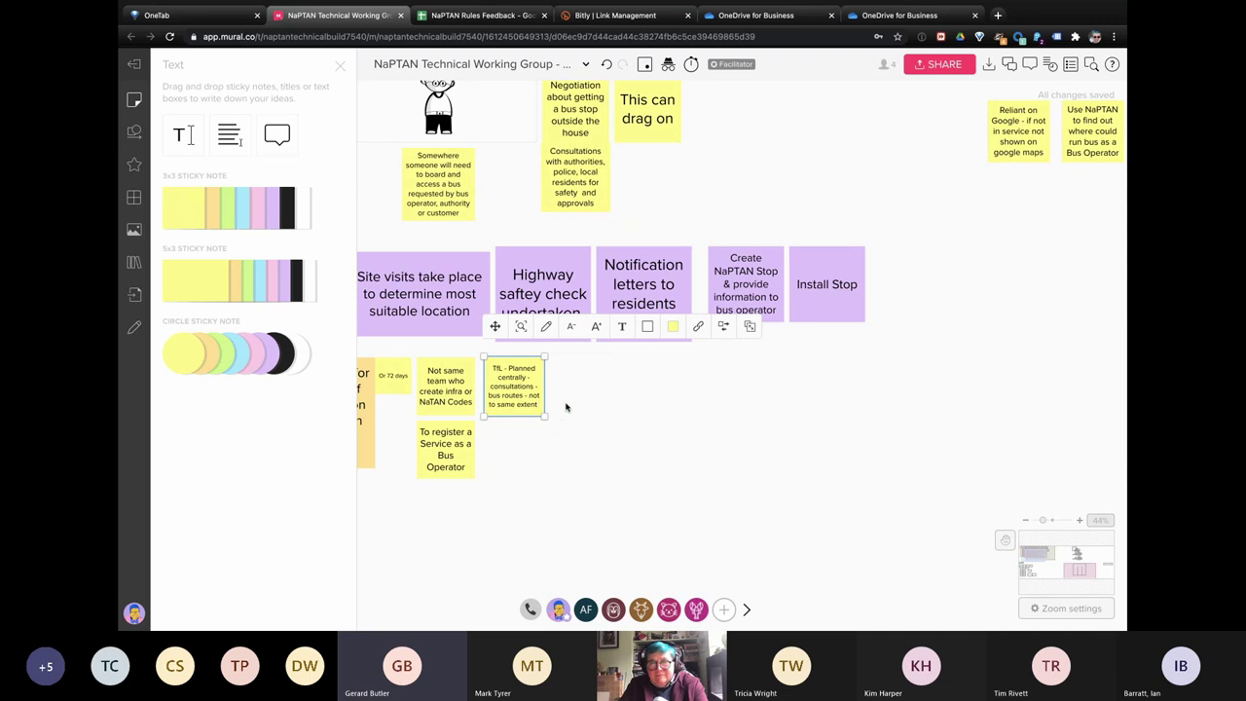
pyautogui.write('no deregulated')
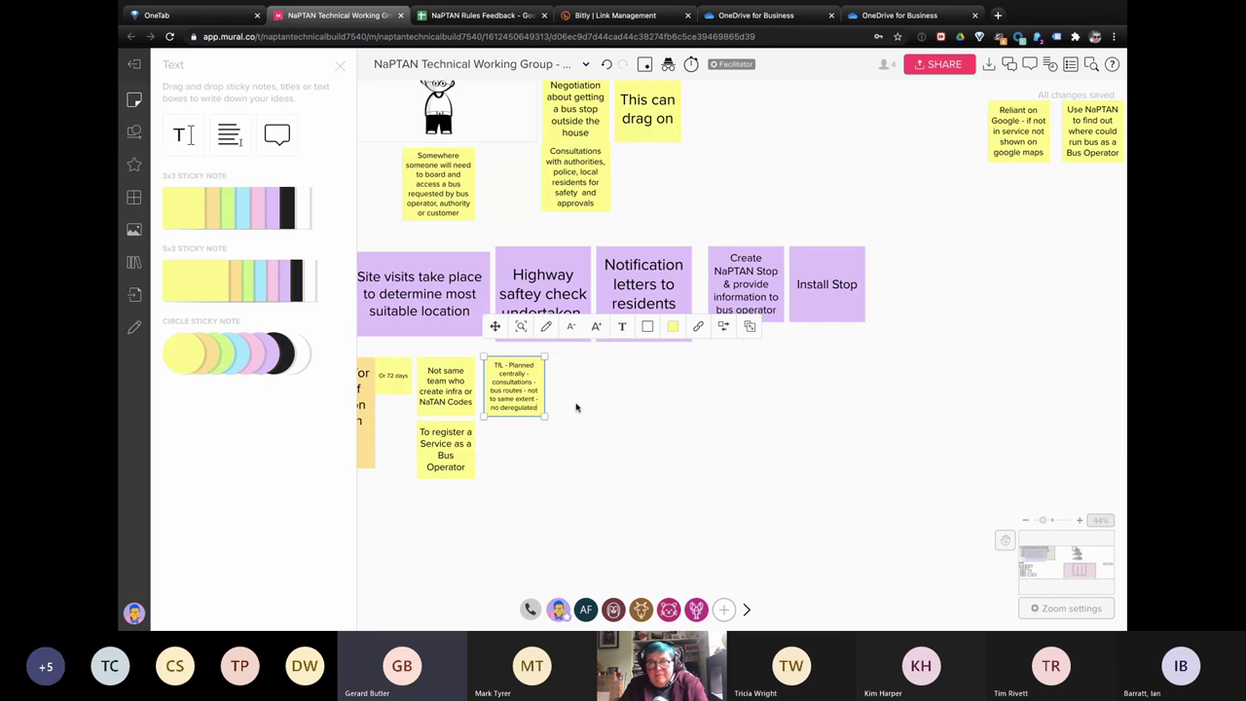
pyautogui.click(576, 406)
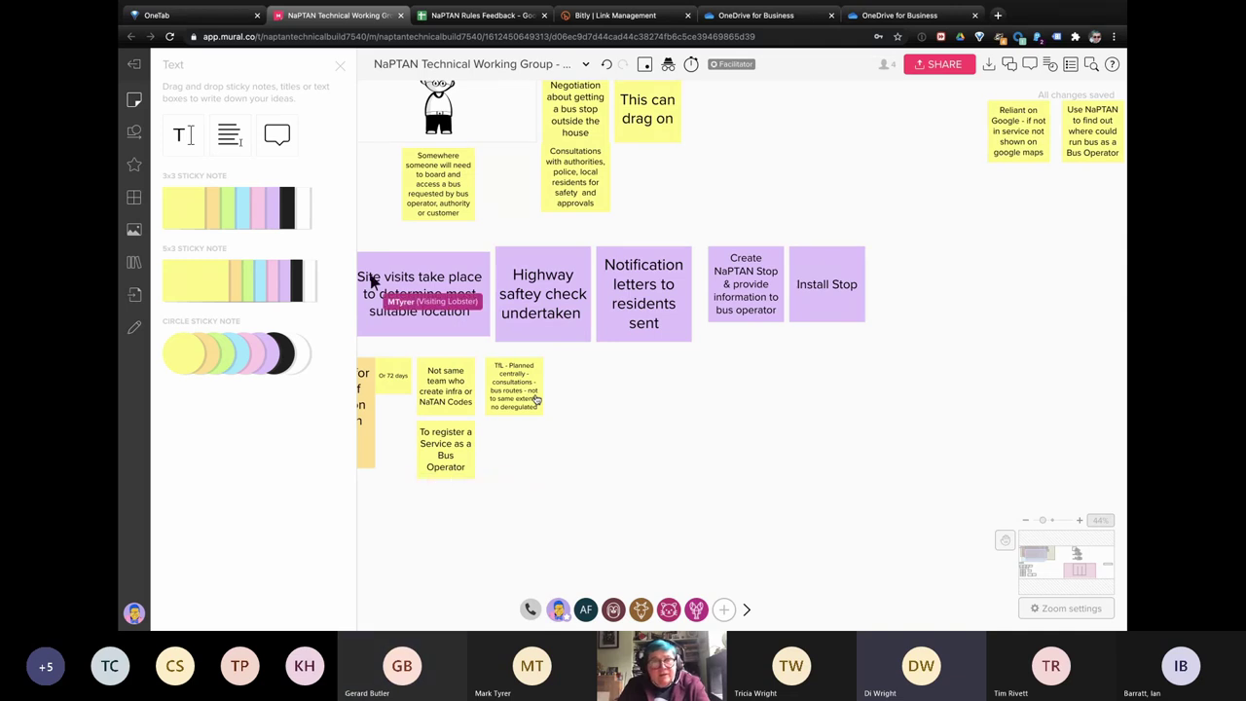
# Step: Duplicate the "To register a Service as a Bus Operator" note to its right with the text "New operator on a new route -"
pyautogui.click(465, 459)
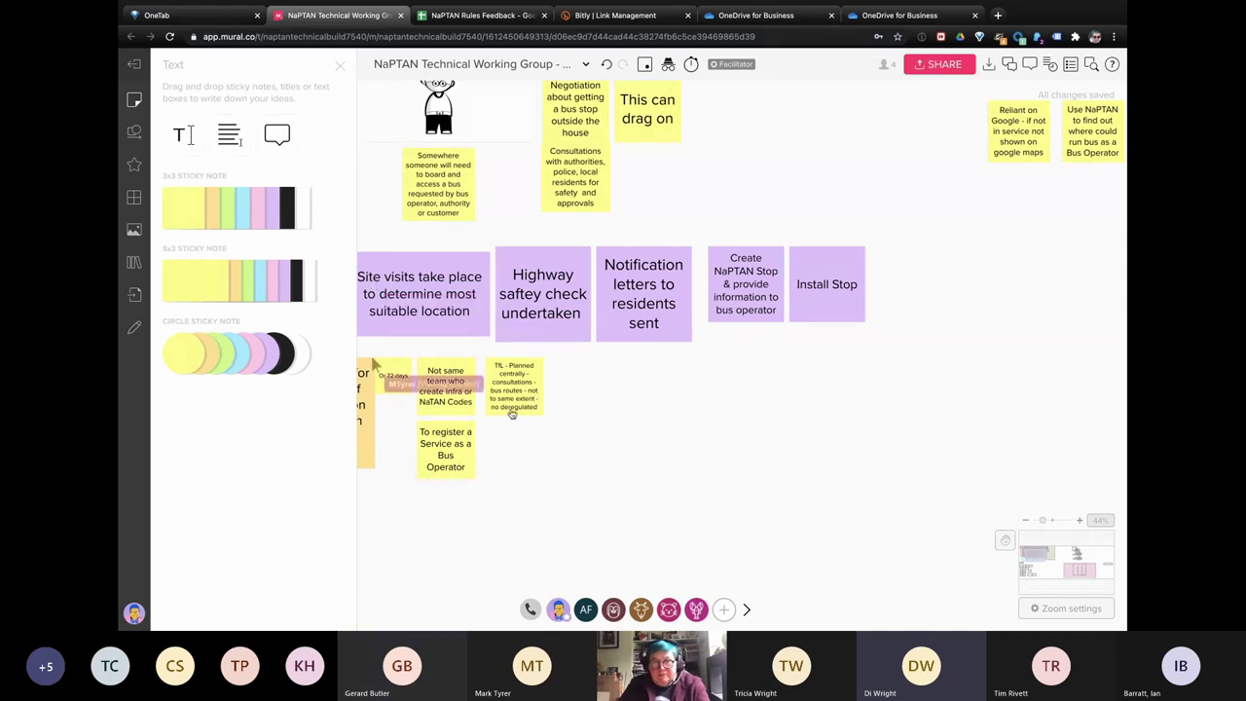
pyautogui.hotkey('ctrl', 'd')
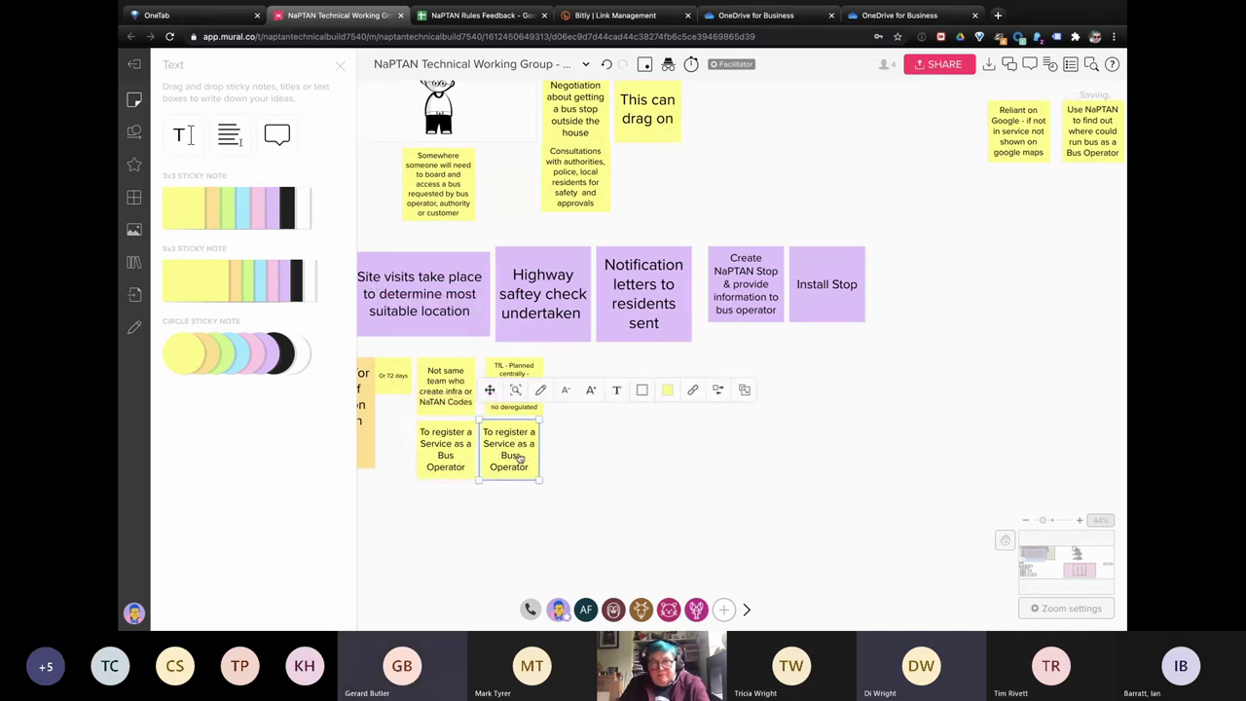
pyautogui.doubleClick(519, 458)
pyautogui.write('New operator')
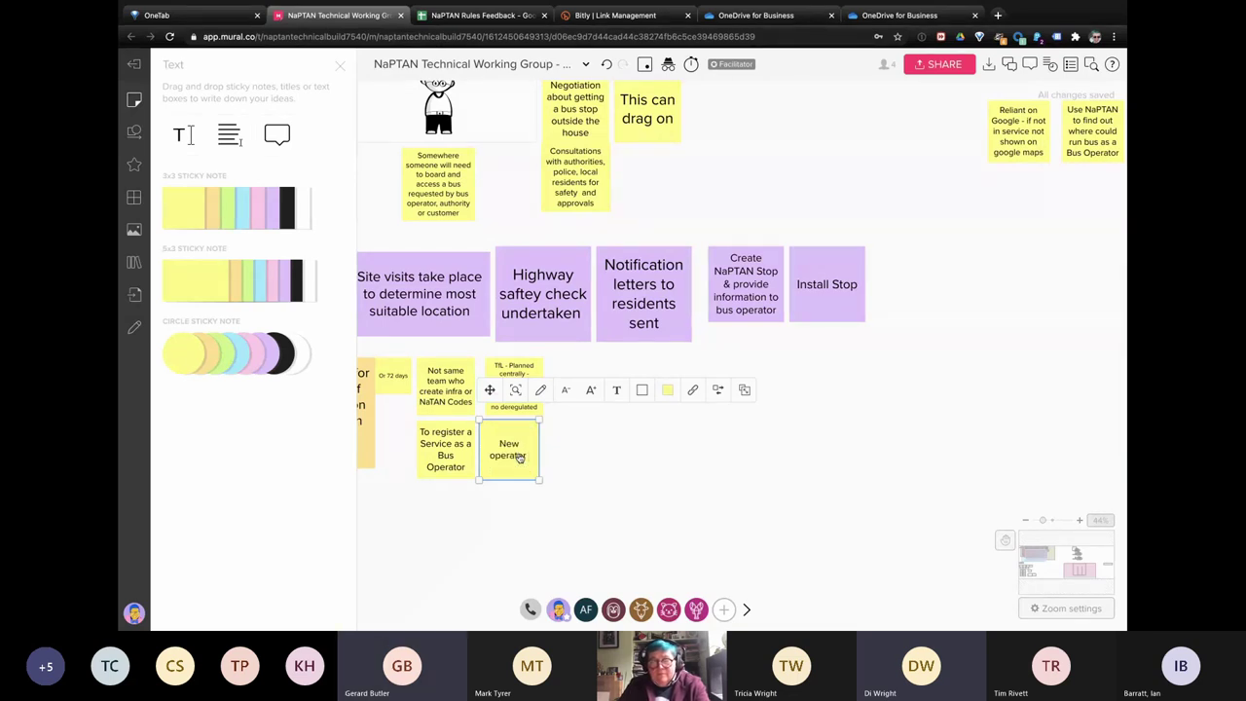
pyautogui.write(' on a new')
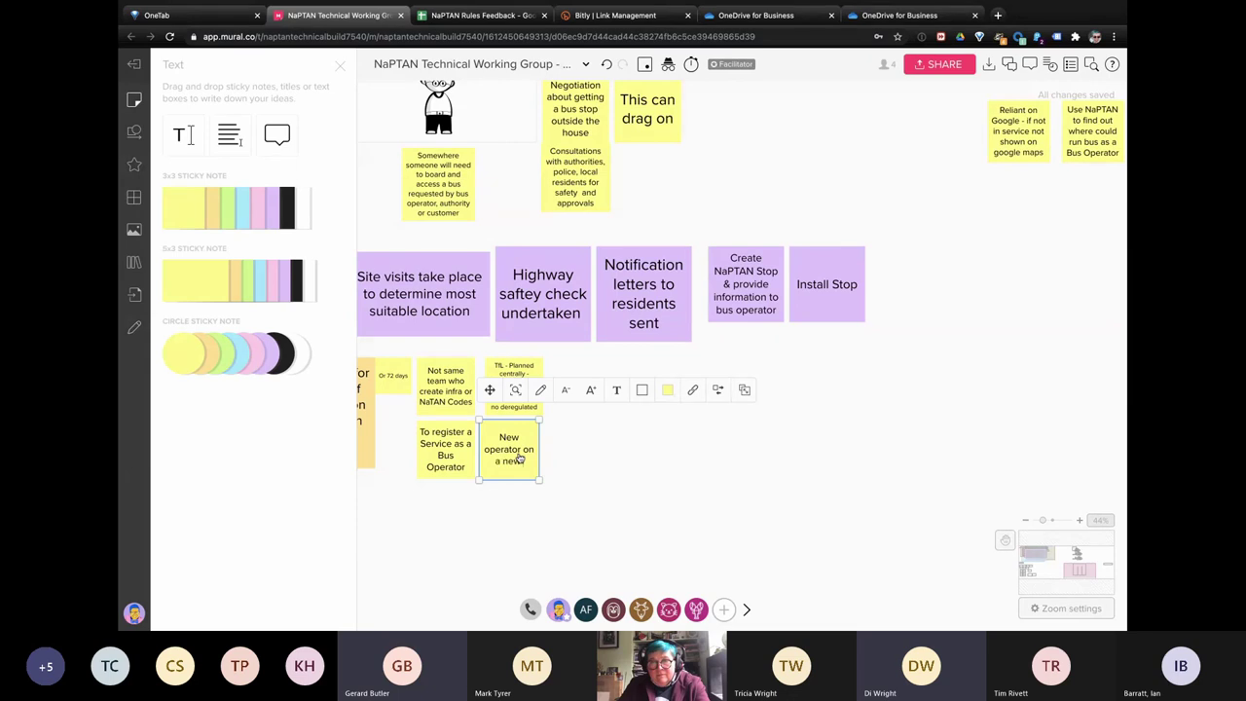
pyautogui.write(' route -')
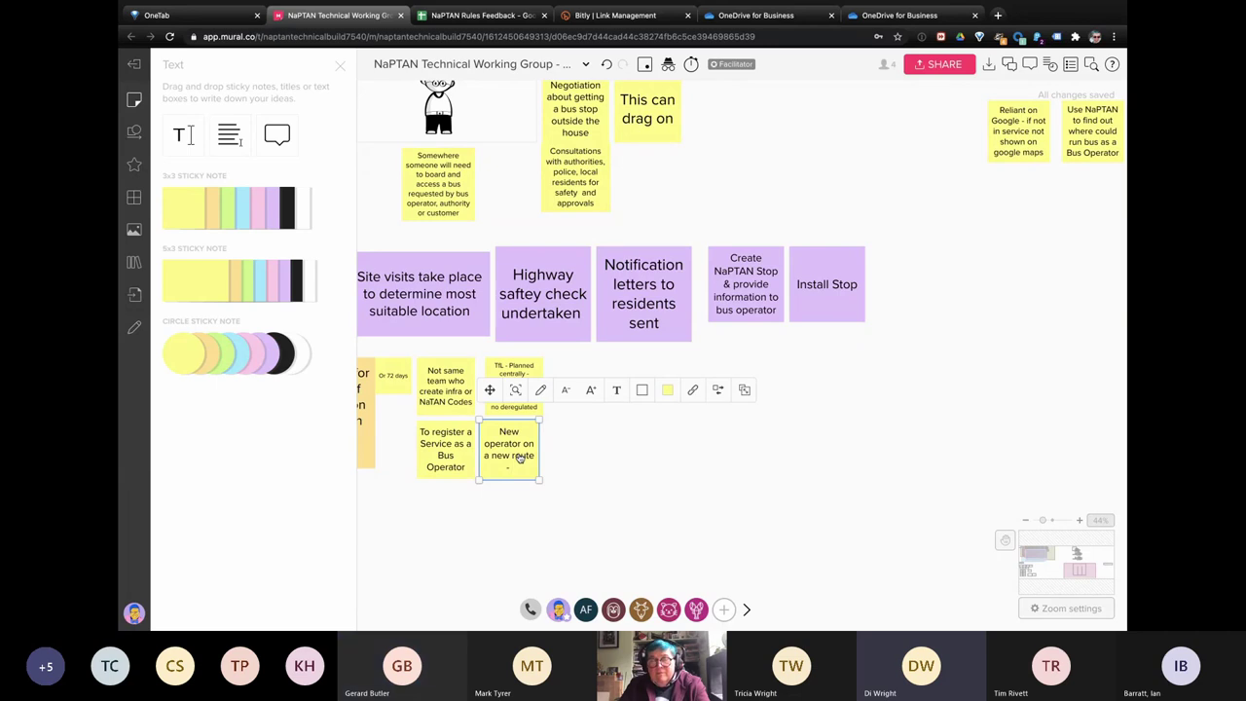
# Step: Extend the "New operator" note's text with "more involved than they demand and we produce"
pyautogui.write('bus')
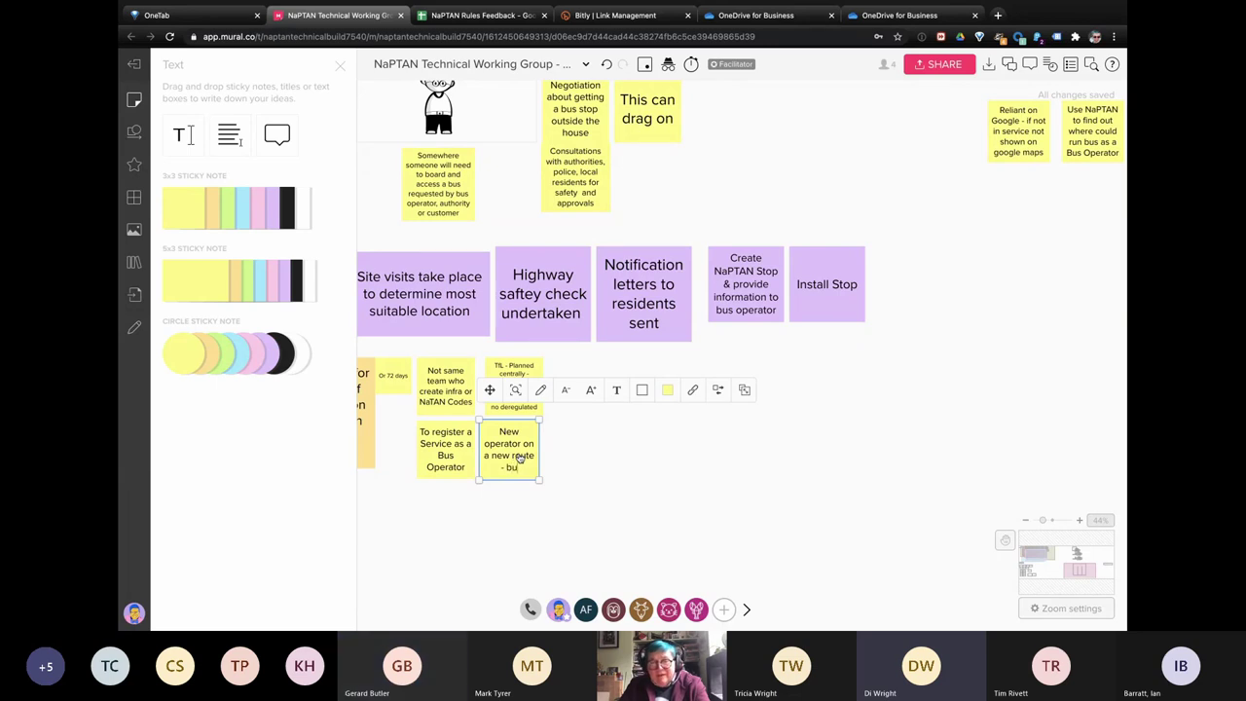
pyautogui.write(' top')
pyautogui.press('BackSpace')
pyautogui.press('BackSpace')
pyautogui.press('BackSpace')
pyautogui.write('st')
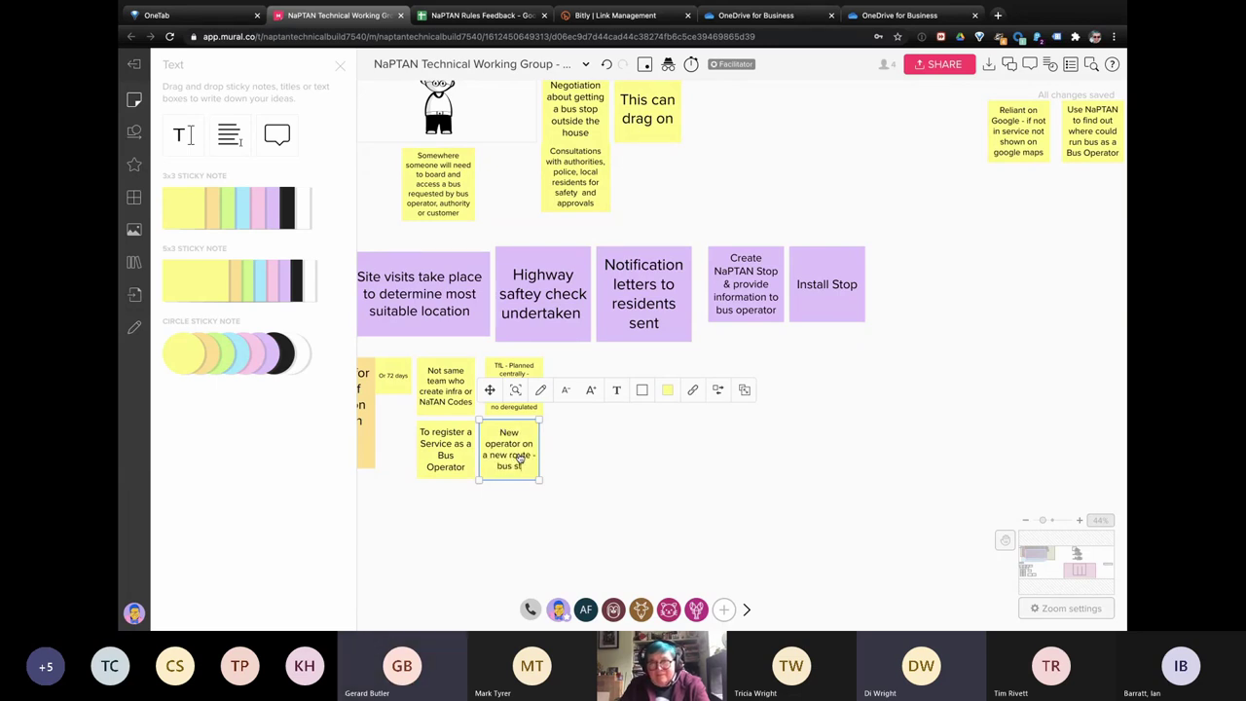
pyautogui.write('more in')
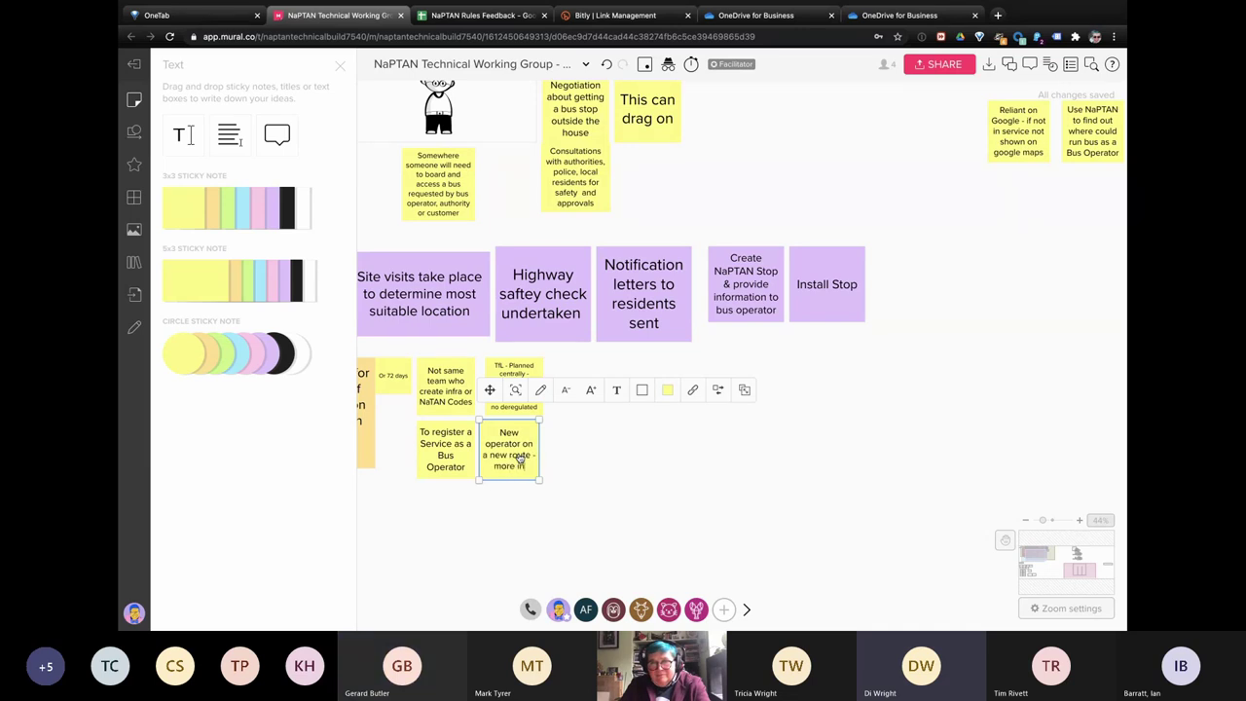
pyautogui.write('volved than they d')
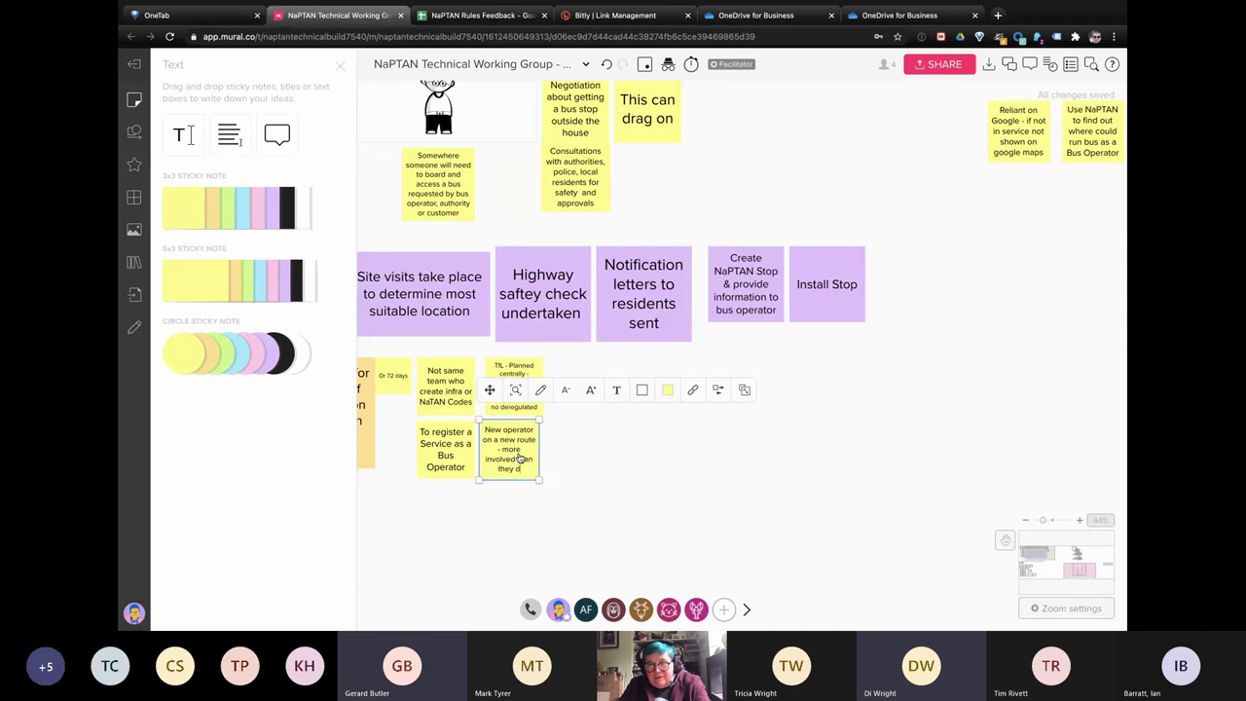
pyautogui.write('emand and w')
pyautogui.write('e')
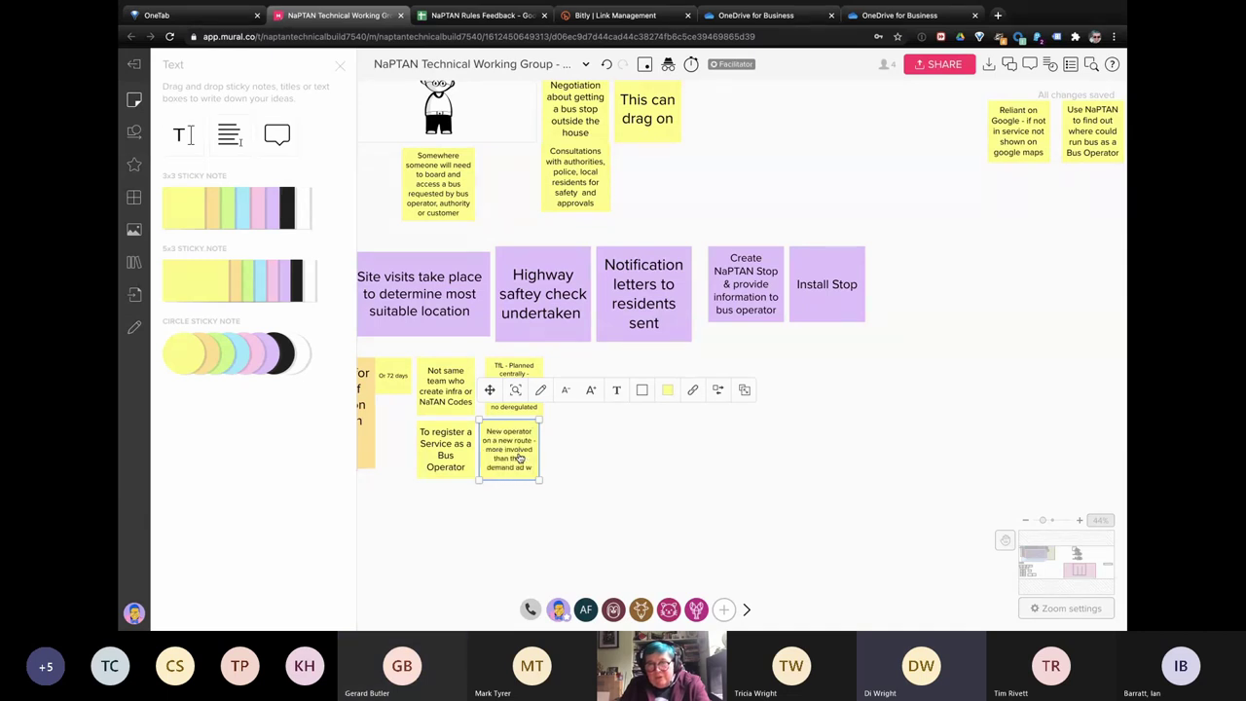
pyautogui.write(' produce')
pyautogui.click(630, 463)
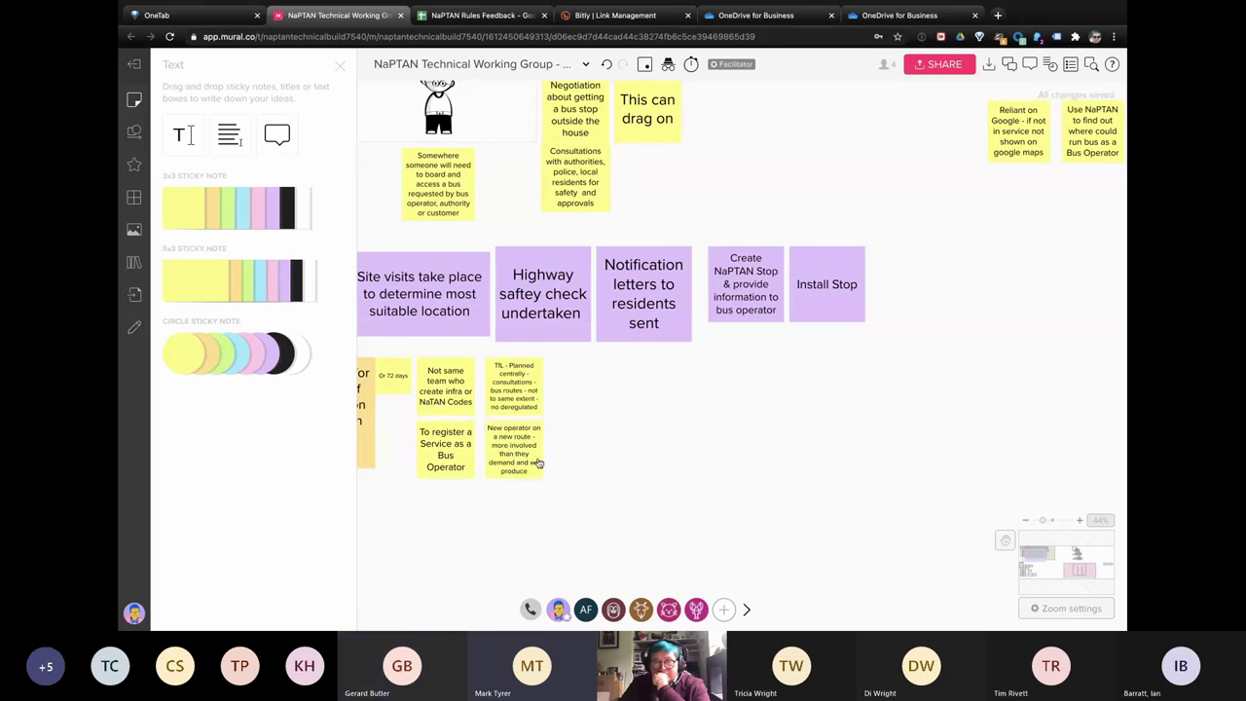
# Step: Duplicate the "New operator" note to its right, reading "NaPTAN as "Custom Point" - and then change to marked"
pyautogui.press('super+d')
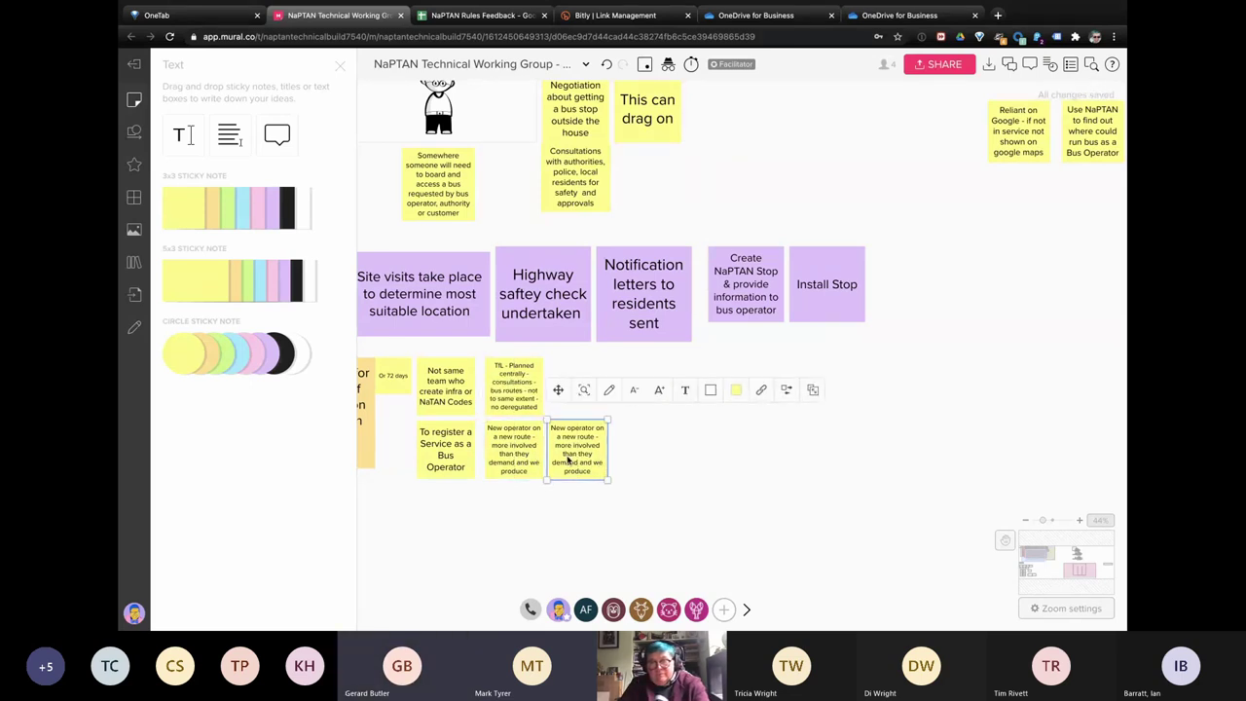
pyautogui.doubleClick(576, 459)
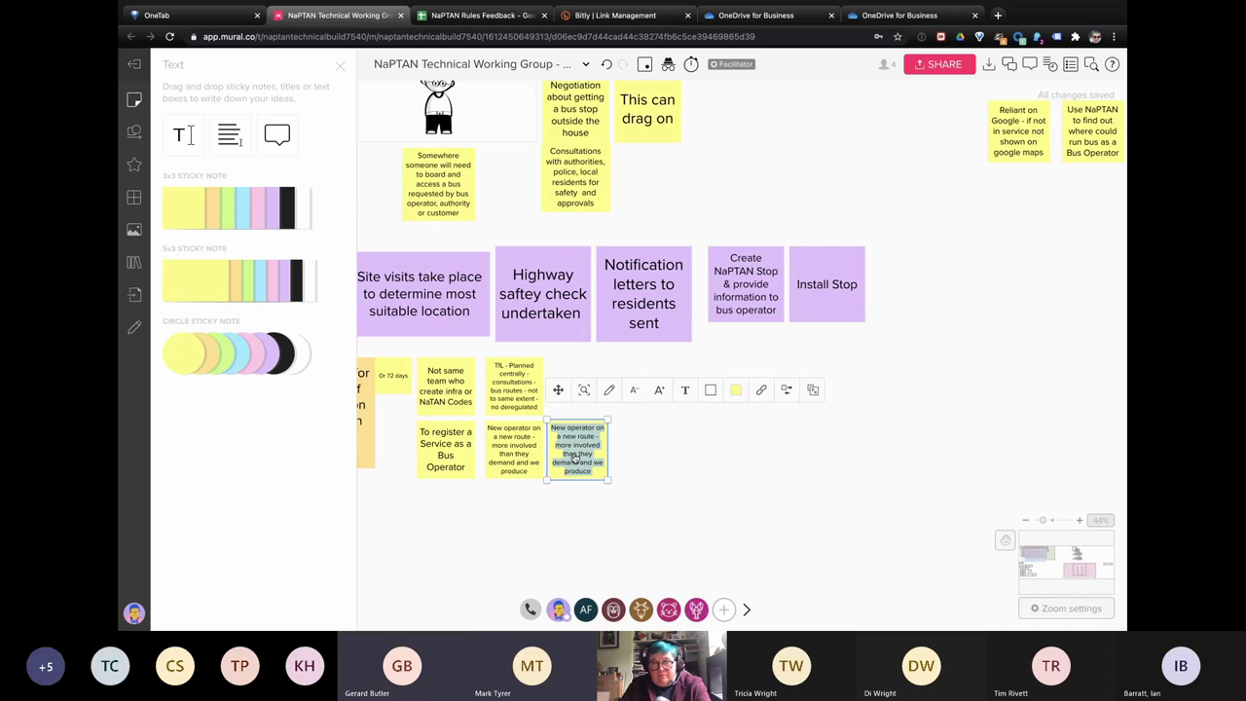
pyautogui.write('NaPR')
pyautogui.press('BackSpace')
pyautogui.write('TAN as')
pyautogui.write(' so')
pyautogui.write('tom ')
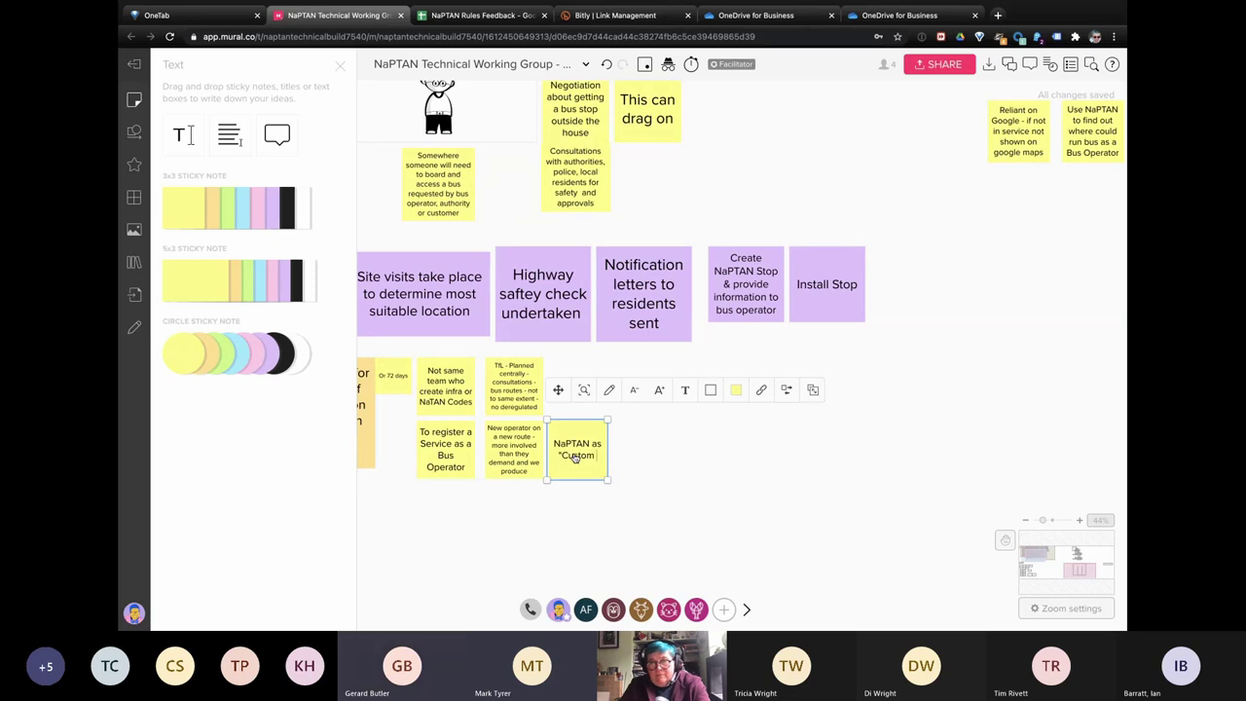
pyautogui.write('Point" - a')
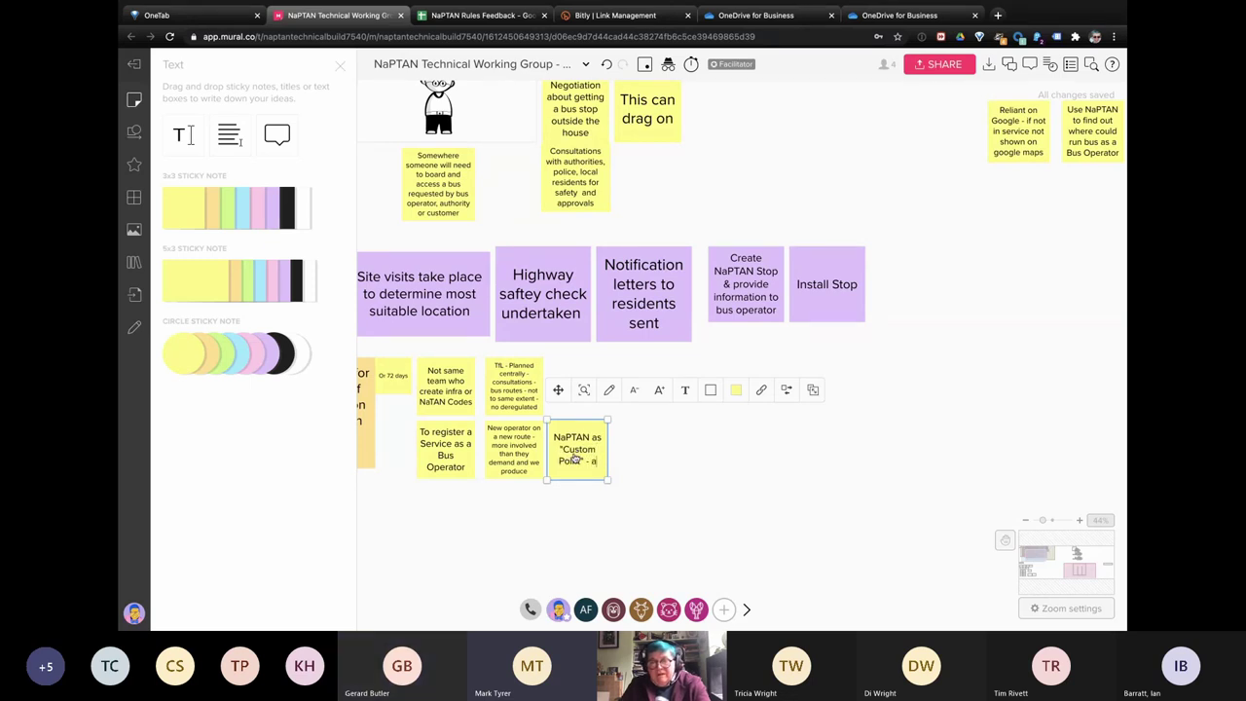
pyautogui.write('nd then chan')
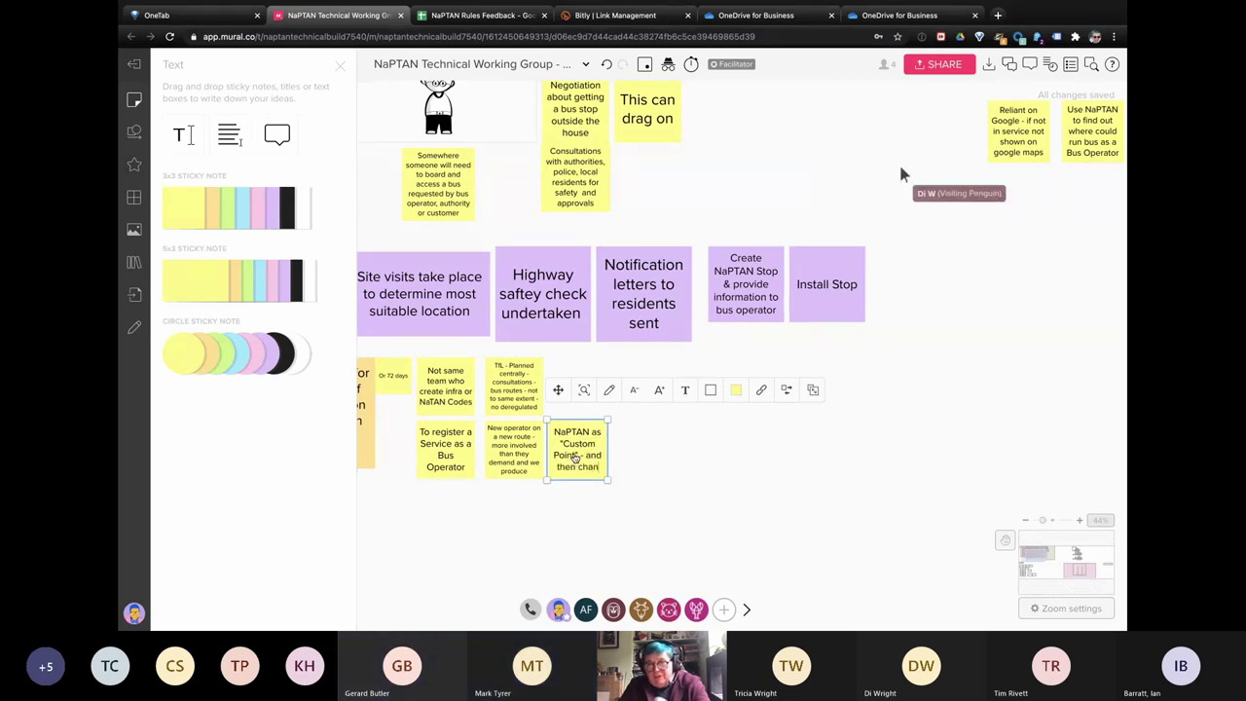
pyautogui.write('ge to marked')
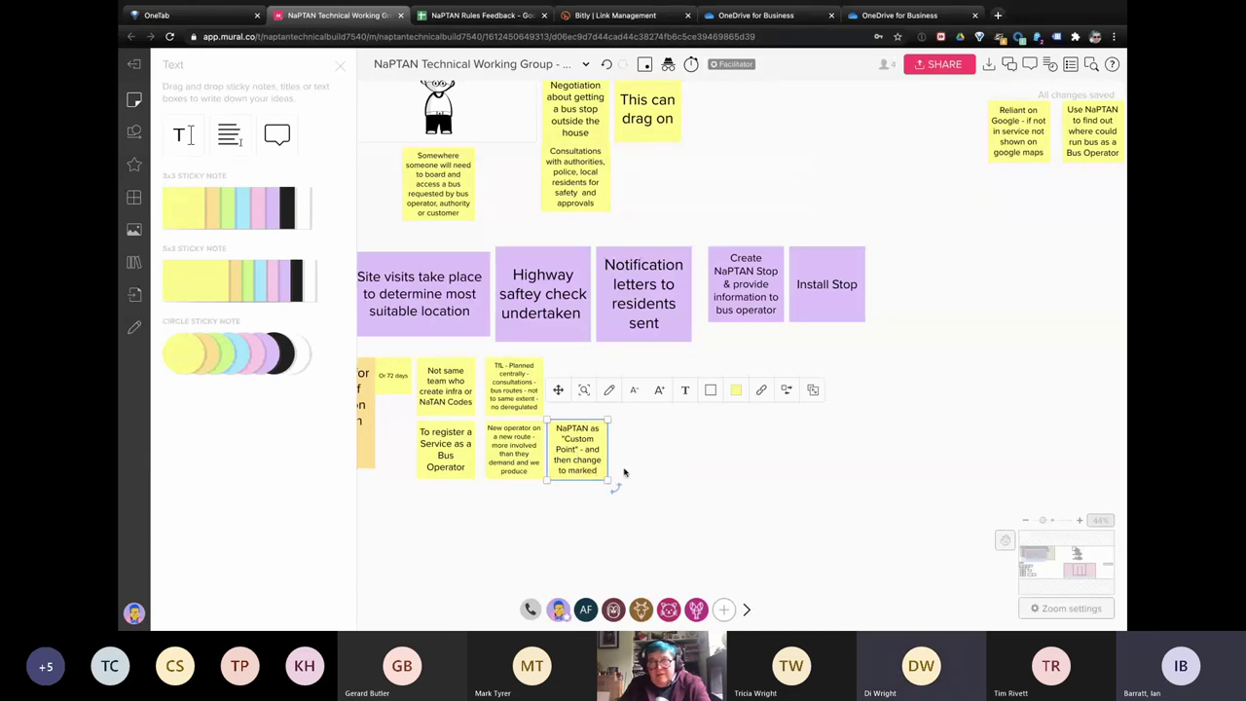
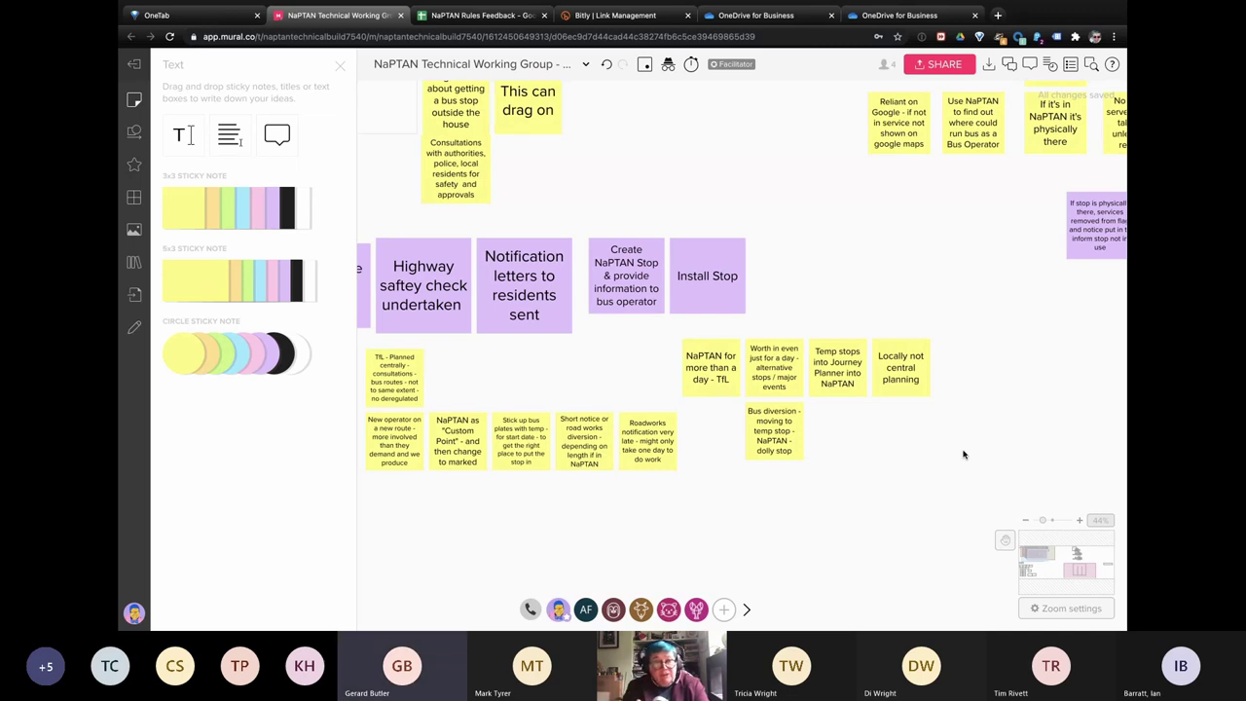
# Step: Duplicate the "Bus diversion" note to its right, reading "Upload to NaPTAN daily as much as possible - practice"
pyautogui.click(789, 434)
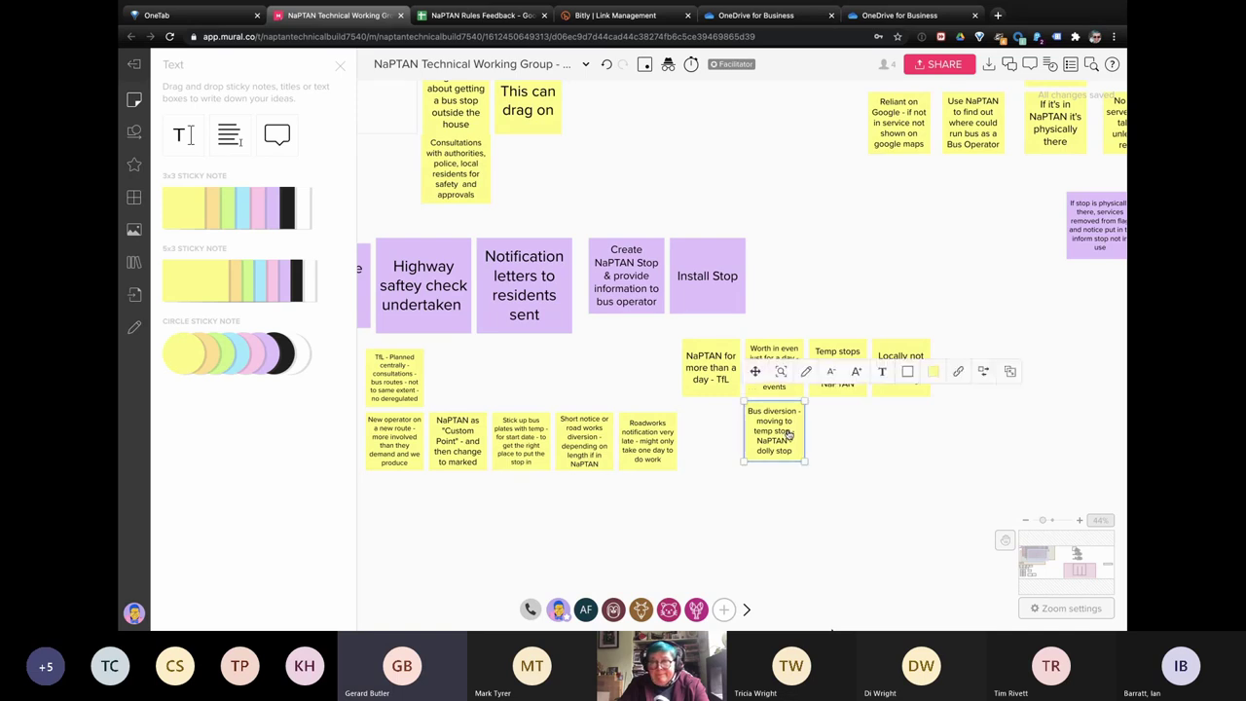
pyautogui.hotkey('ctrl', 'd')
pyautogui.doubleClick(828, 432)
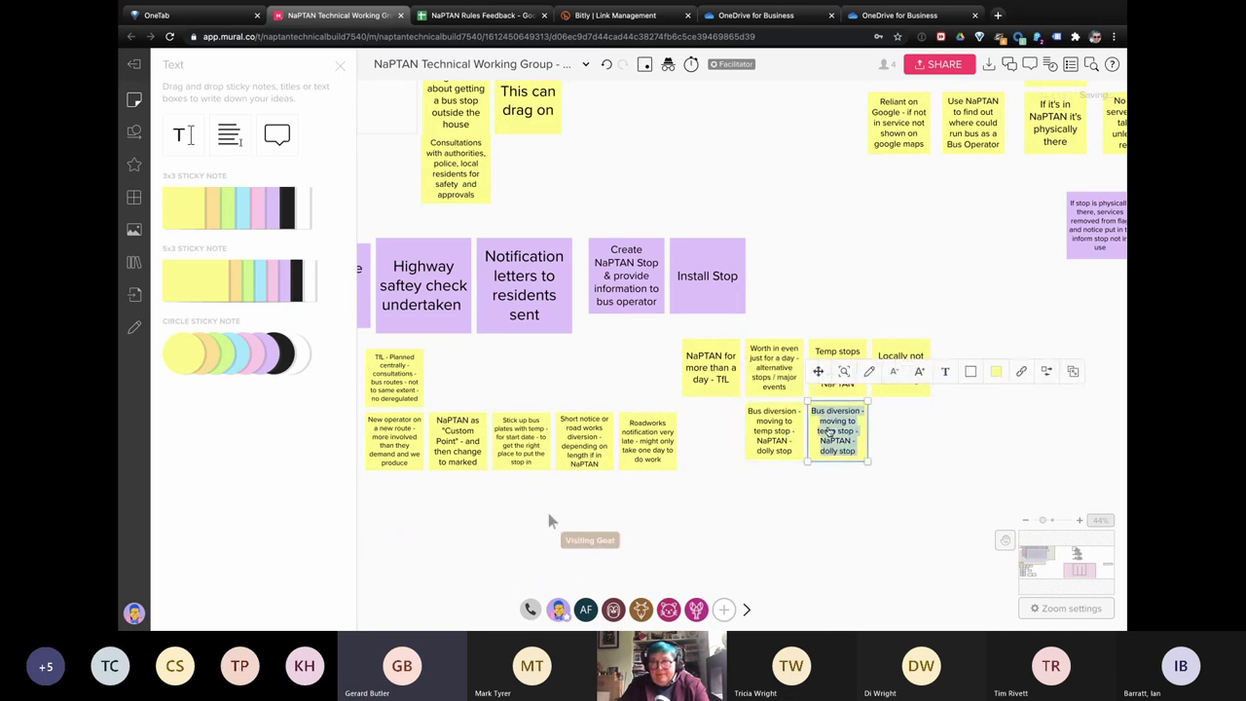
pyautogui.write('N')
pyautogui.write('pload to')
pyautogui.write(' NaPTAN d')
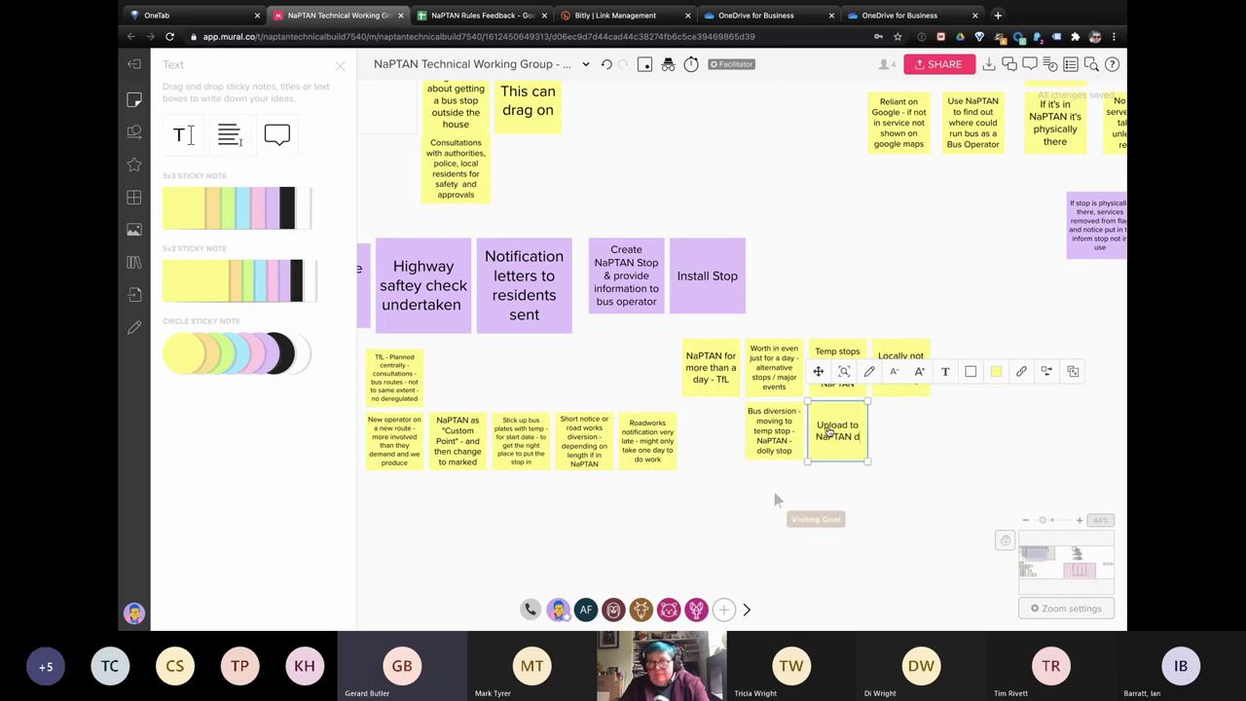
pyautogui.write('aily as much')
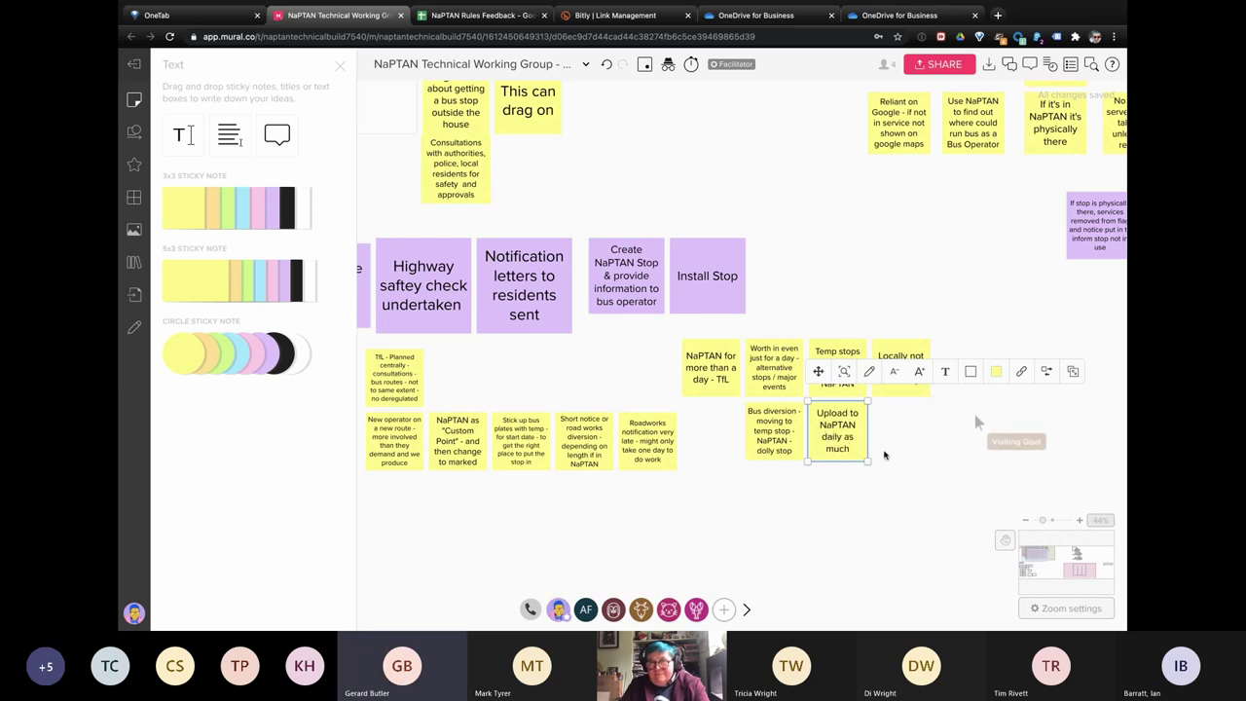
pyautogui.write(' as po')
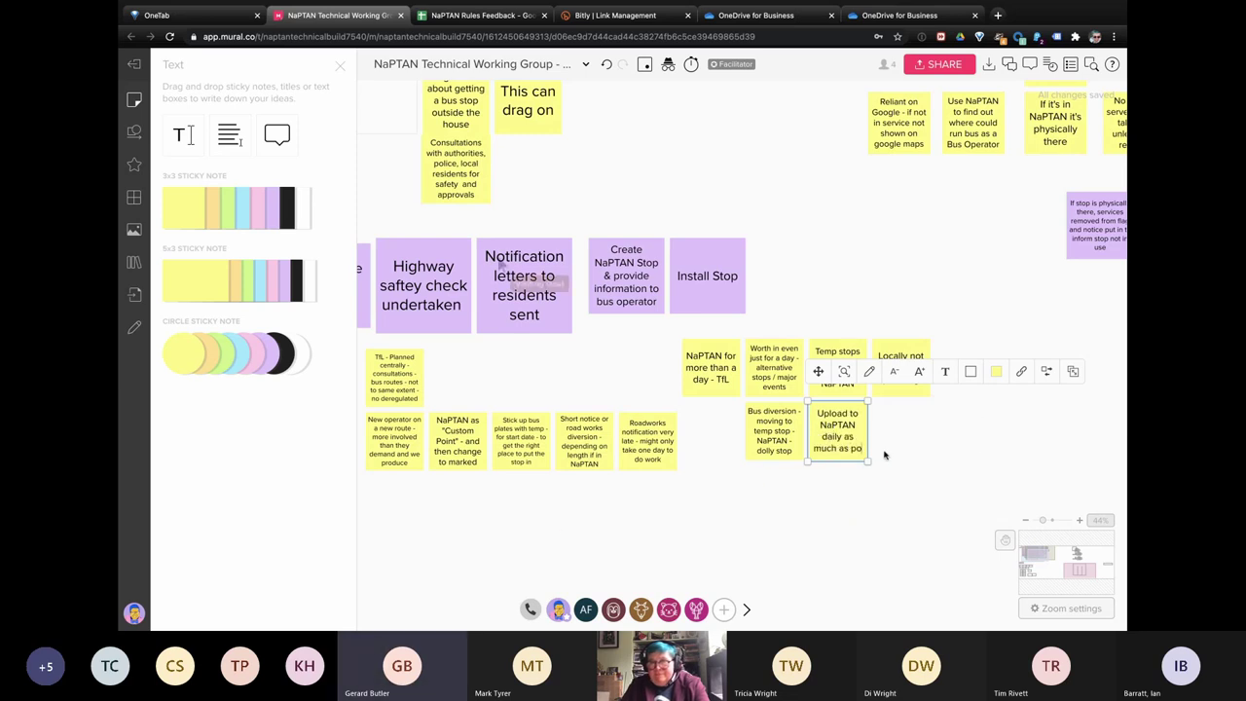
pyautogui.write('ssible - practice')
# Step: Retype the end of "practice" in the "Upload to NaPTAN daily" note and extend the text with "- upload straight away"
pyautogui.press('BackSpace')
pyautogui.press('BackSpace')
pyautogui.press('BackSpace')
pyautogui.press('BackSpace')
pyautogui.press('BackSpace')
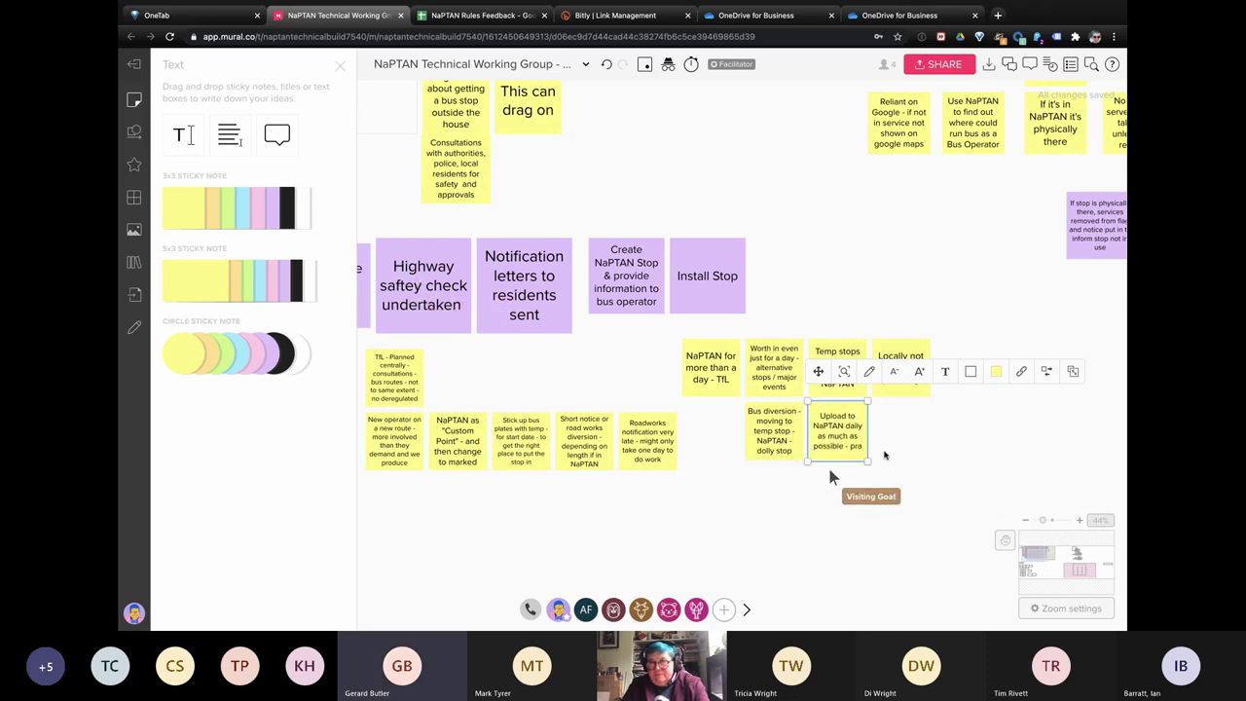
pyautogui.write('ctice -')
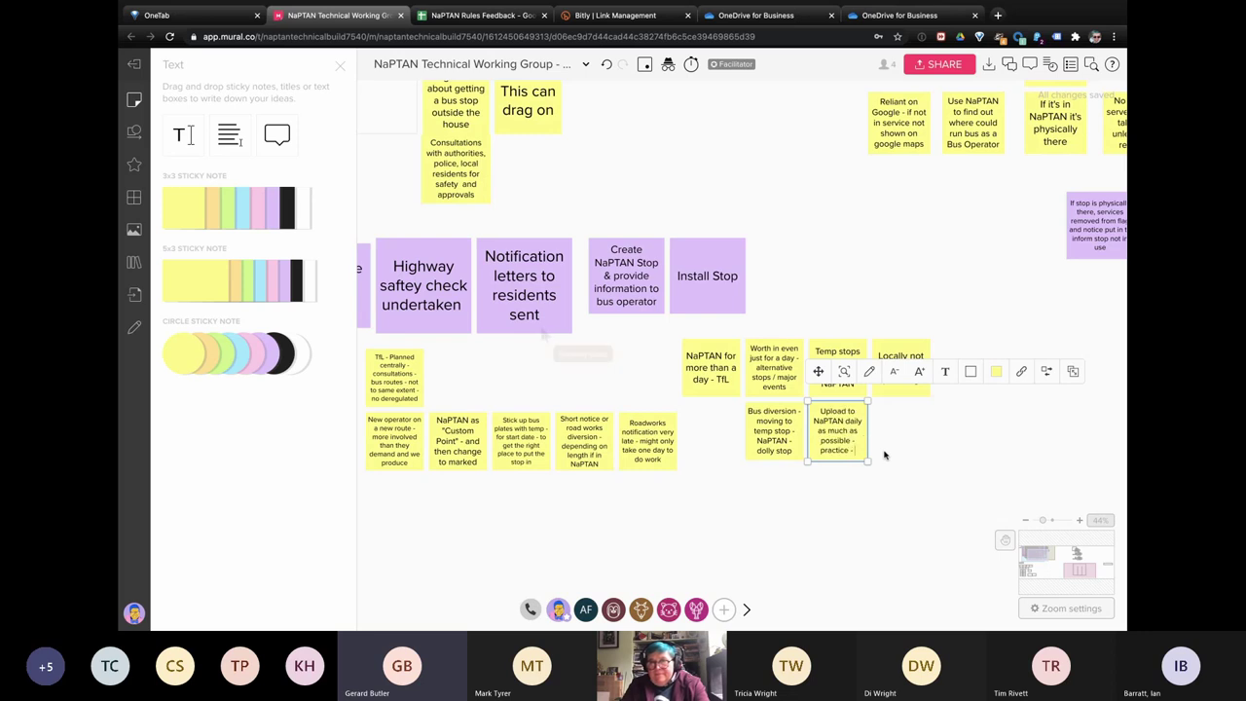
pyautogui.write(' upload str')
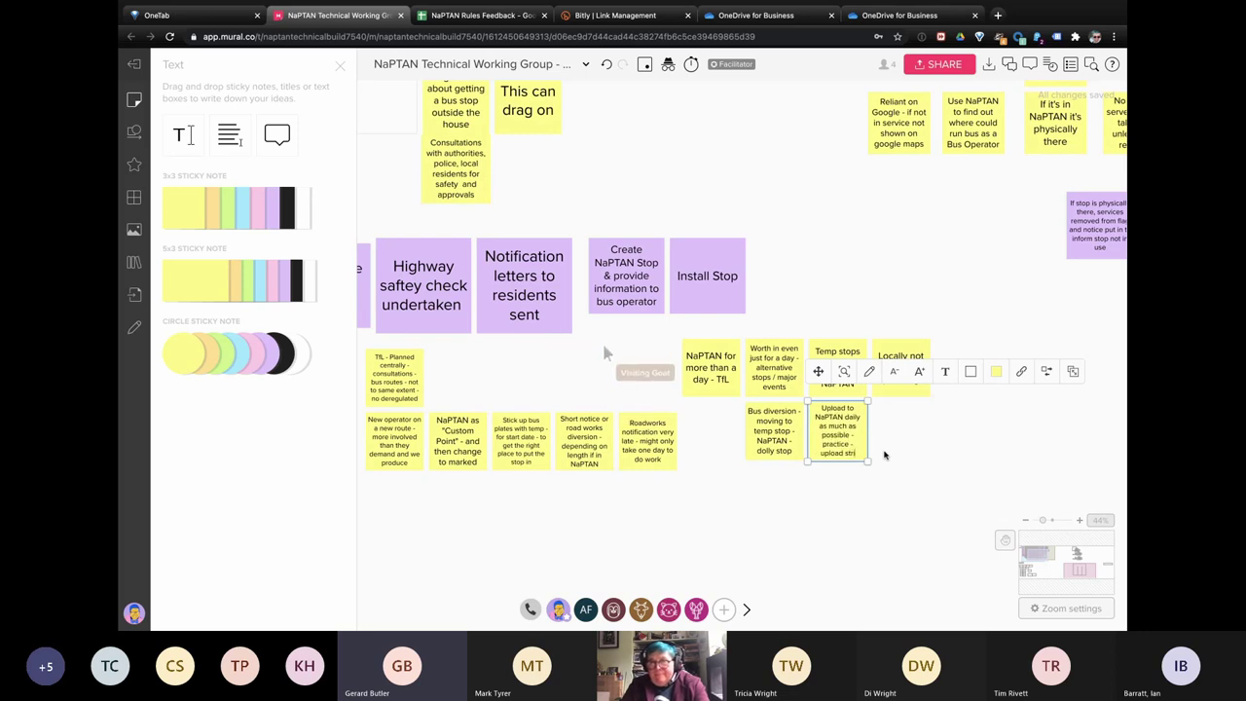
pyautogui.write('aigh')
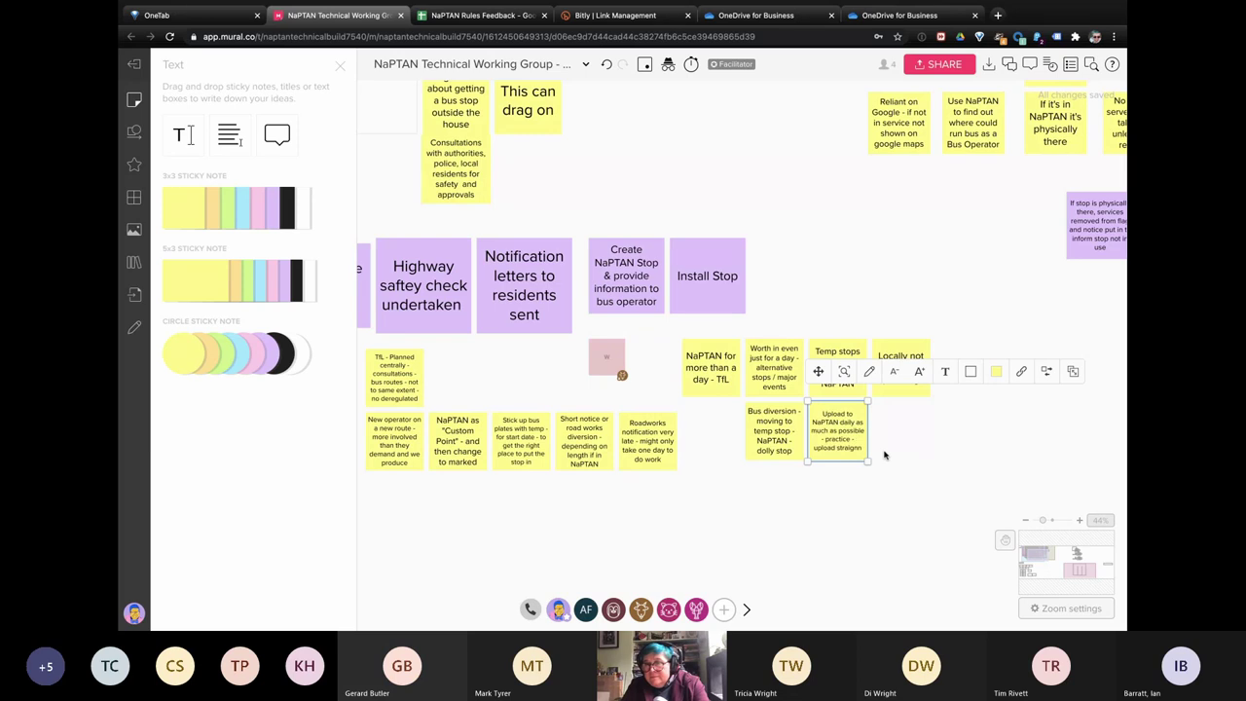
pyautogui.write('t away.')
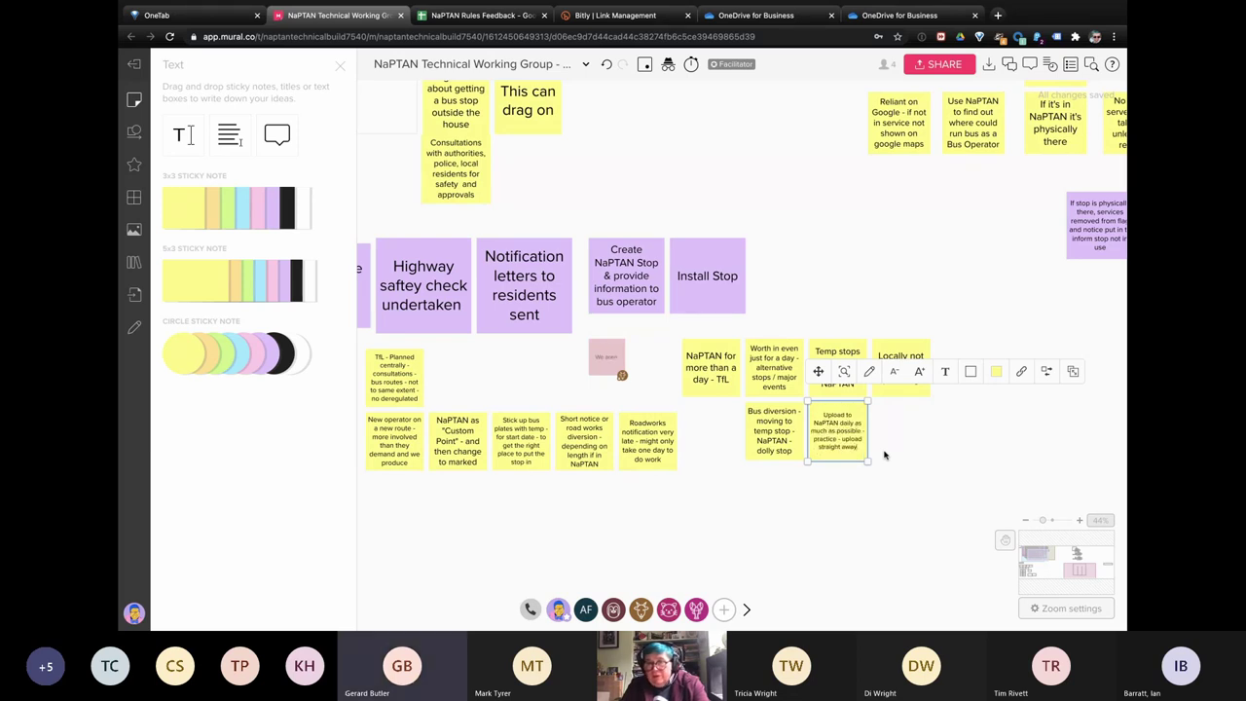
pyautogui.click(931, 463)
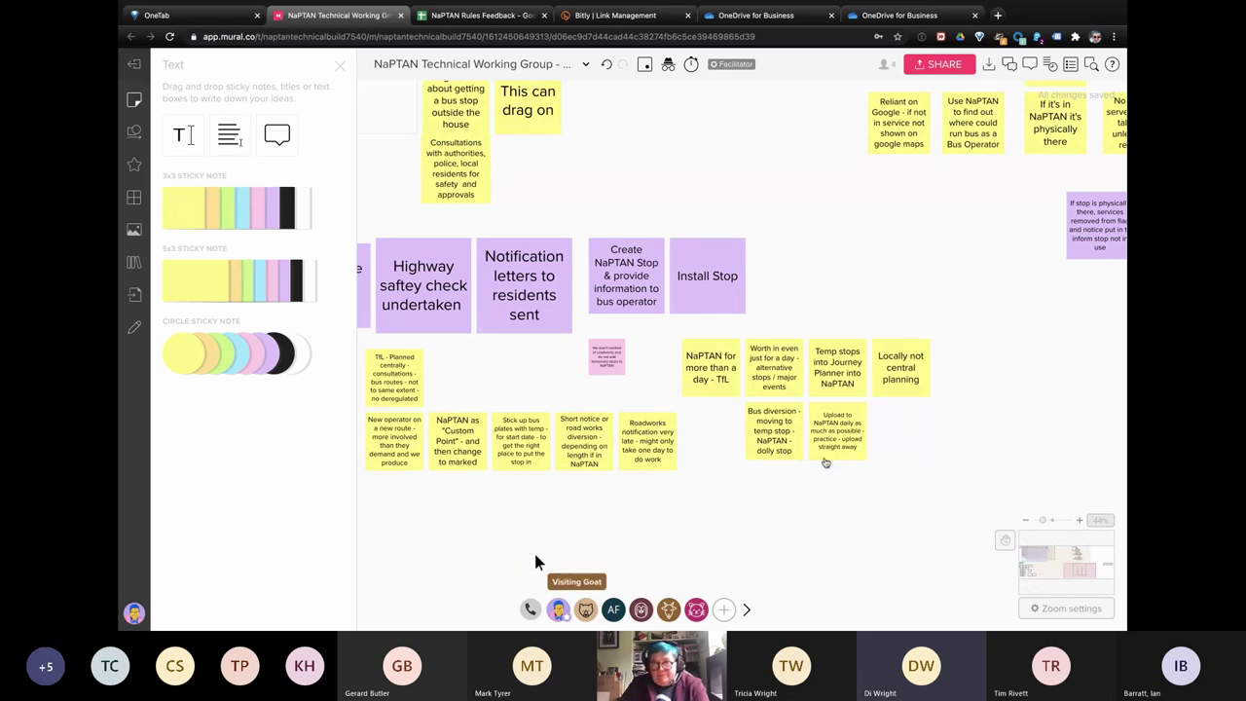
# Step: Place a copy of the "Bus diversion" note below the "Roadworks notification" row, reading "Slip - 5 months - the extent made a difference"
pyautogui.click(783, 448)
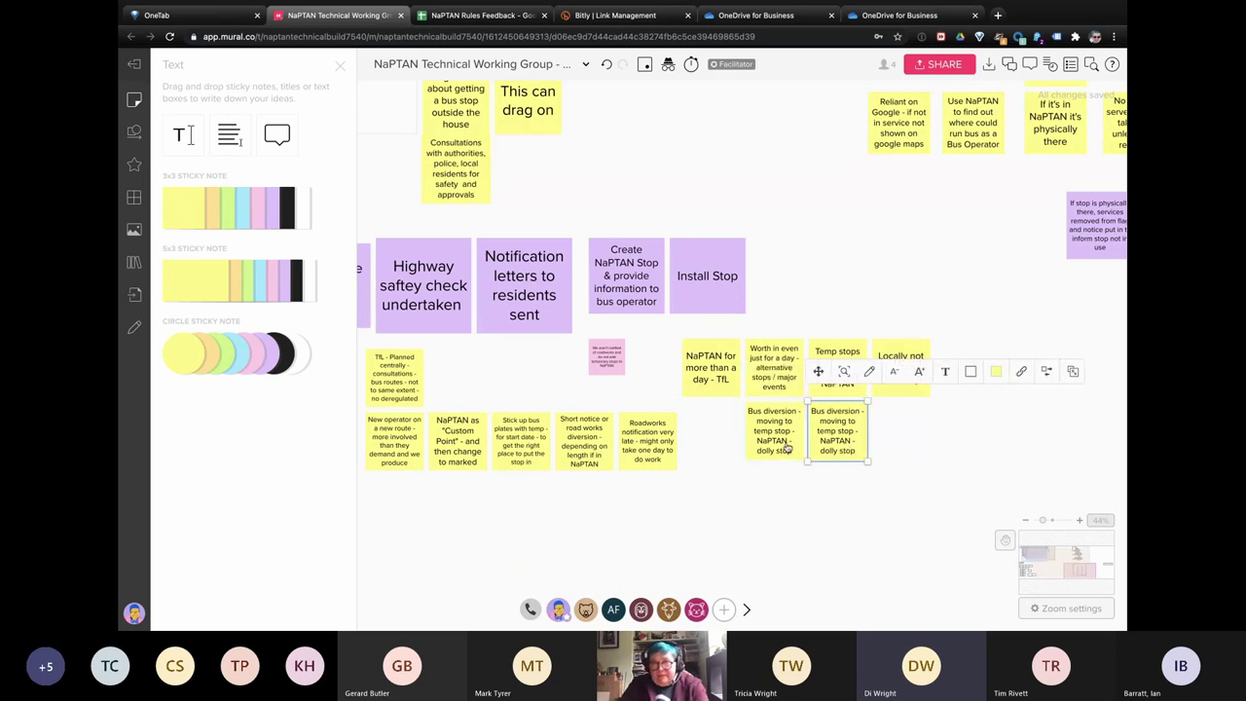
pyautogui.moveTo(783, 449); pyautogui.dragTo(701, 530)
pyautogui.doubleClick(702, 529)
pyautogui.write('Slip - 5')
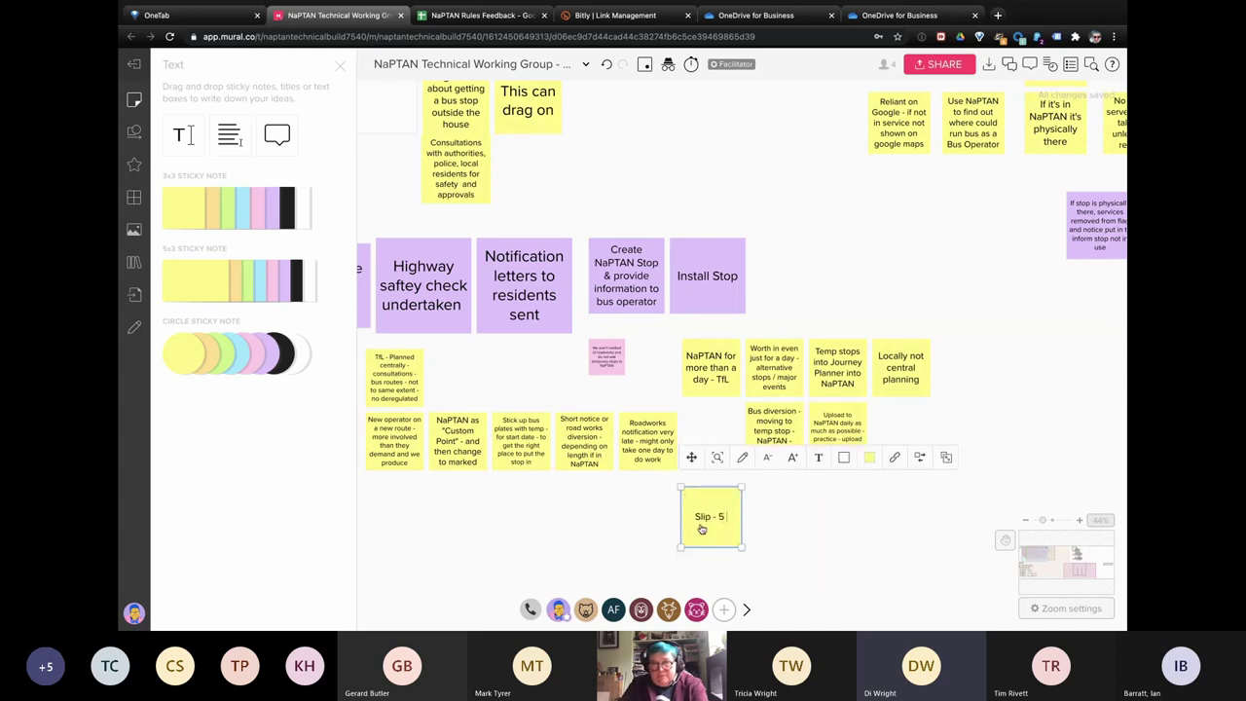
pyautogui.write(' months - the nex')
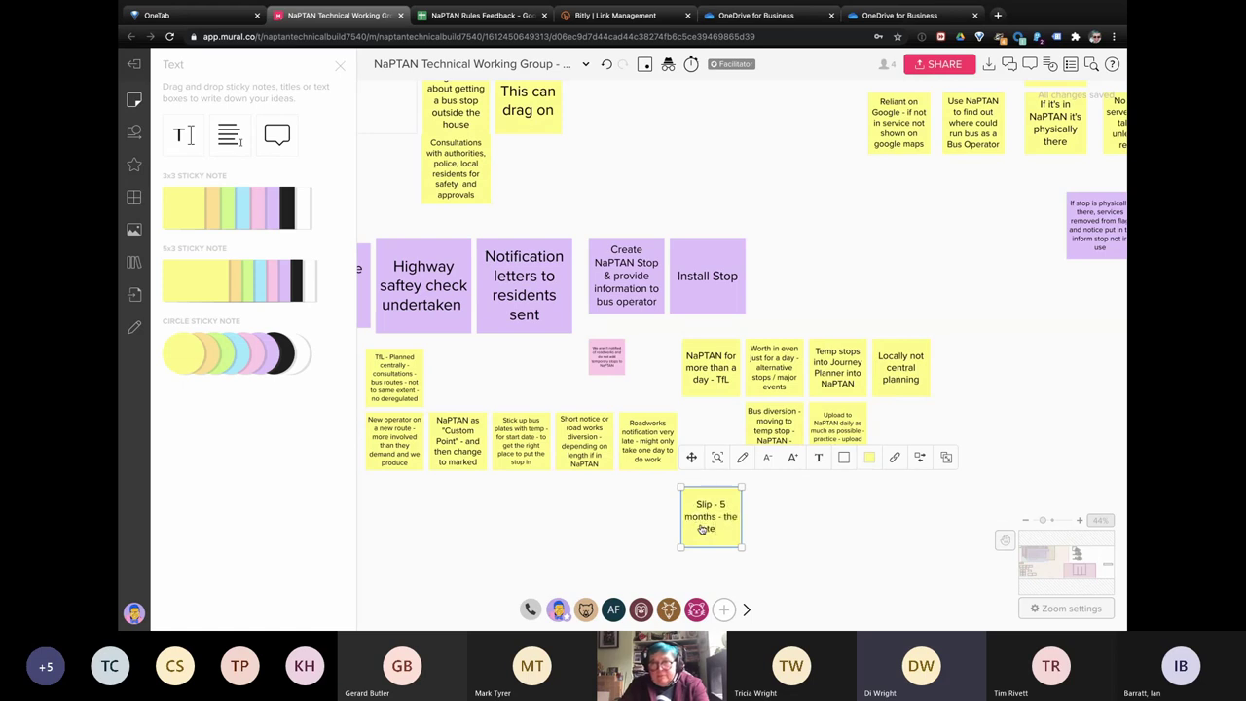
pyautogui.write('ten')
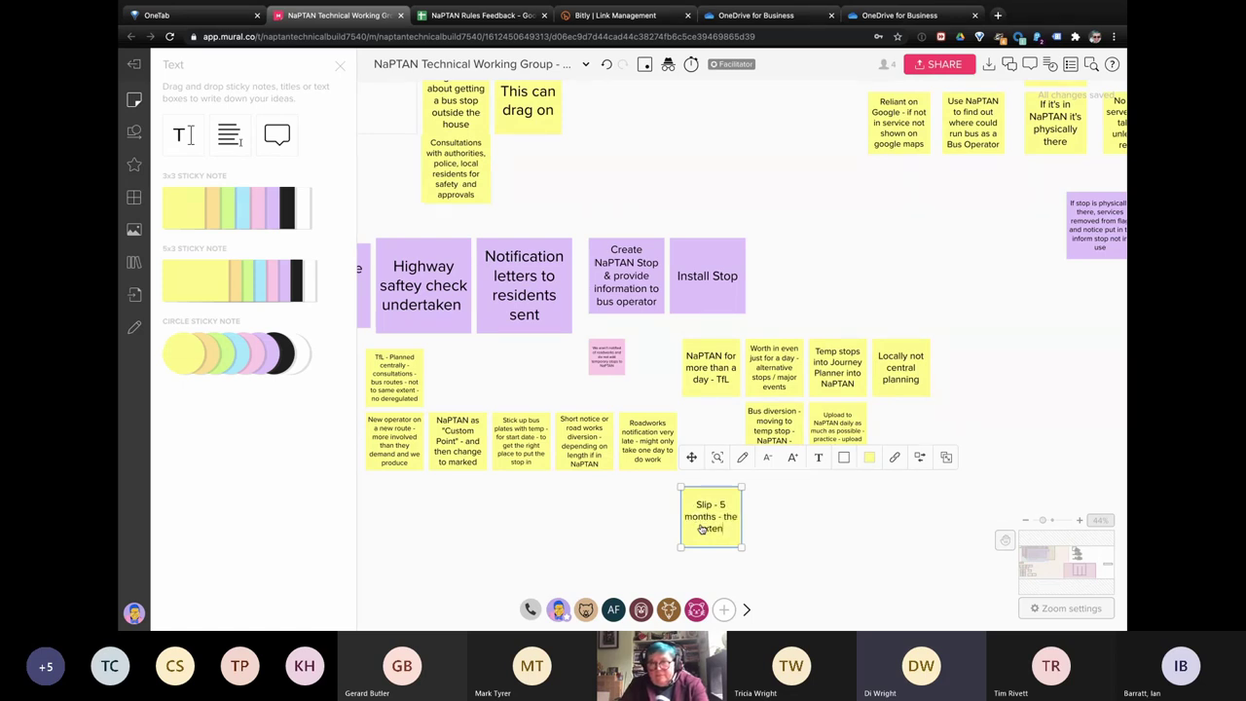
pyautogui.write('t made a difference')
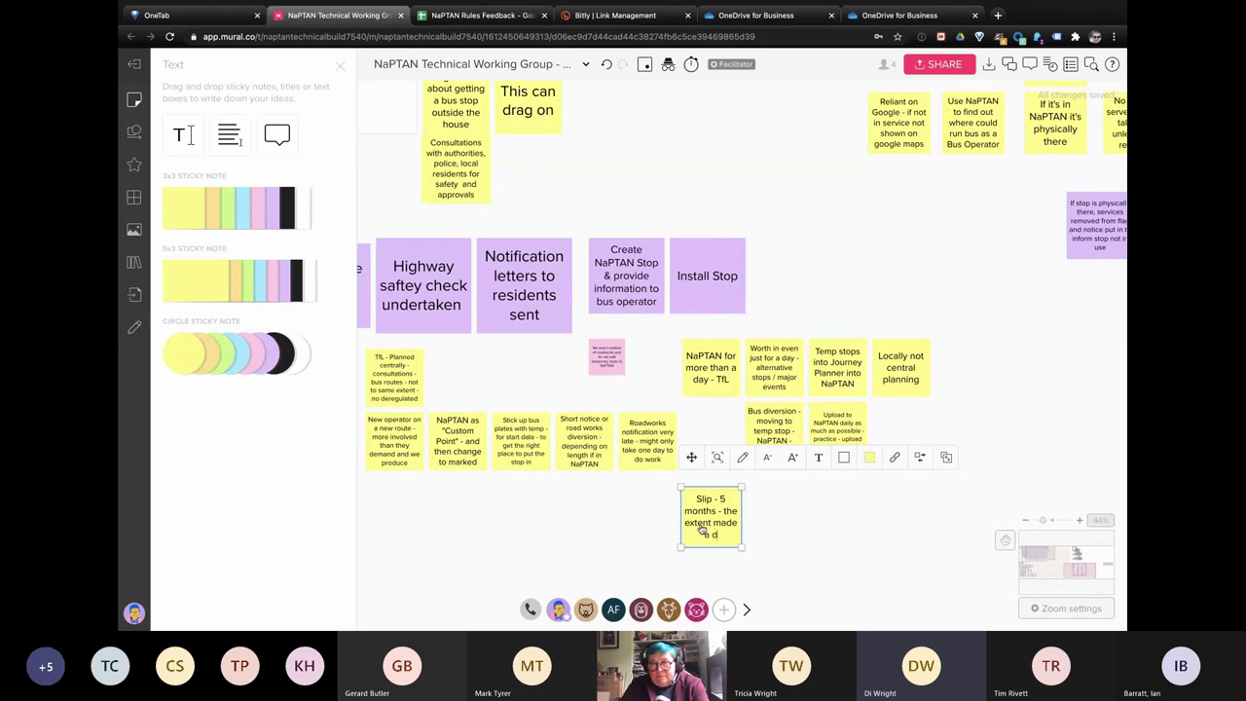
pyautogui.click(772, 526)
# Step: Duplicate the "Slip - 5 months" note to its right, reading "Transport planners needed to find work around"
pyautogui.click(712, 525)
pyautogui.hotkey('ctrl', 'd')
pyautogui.doubleClick(769, 526)
pyautogui.write('Transport pl')
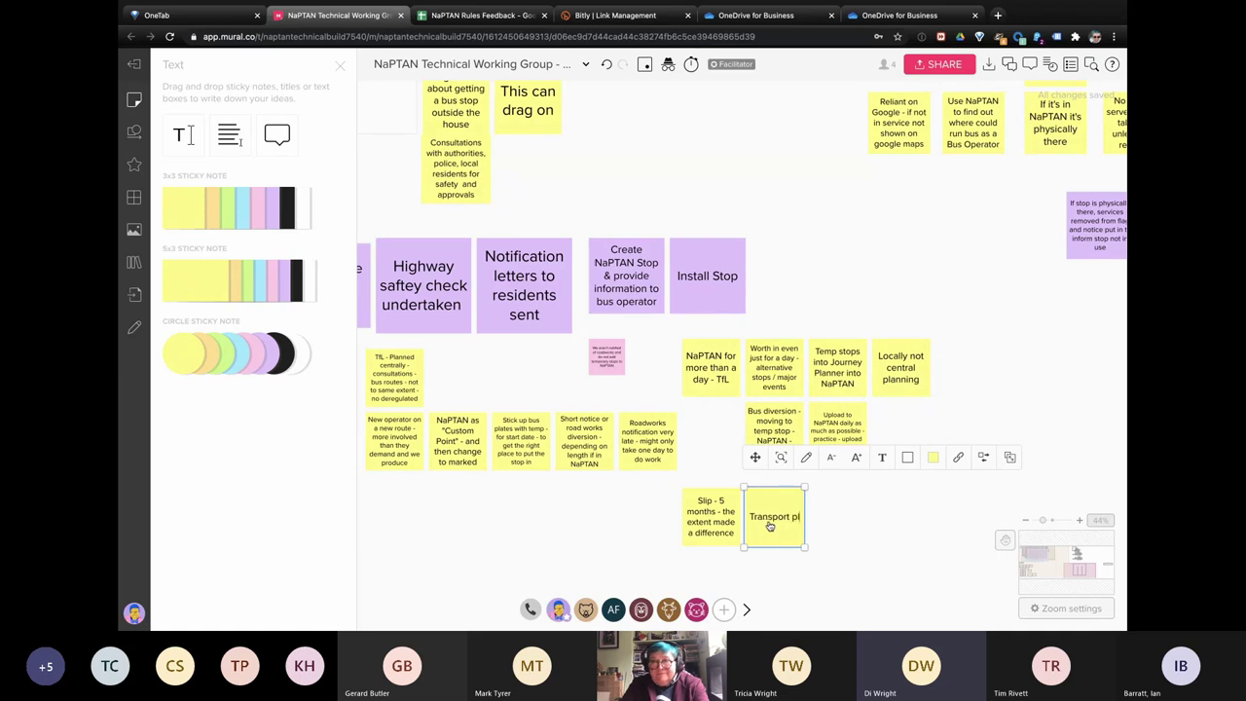
pyautogui.write('anners needed to')
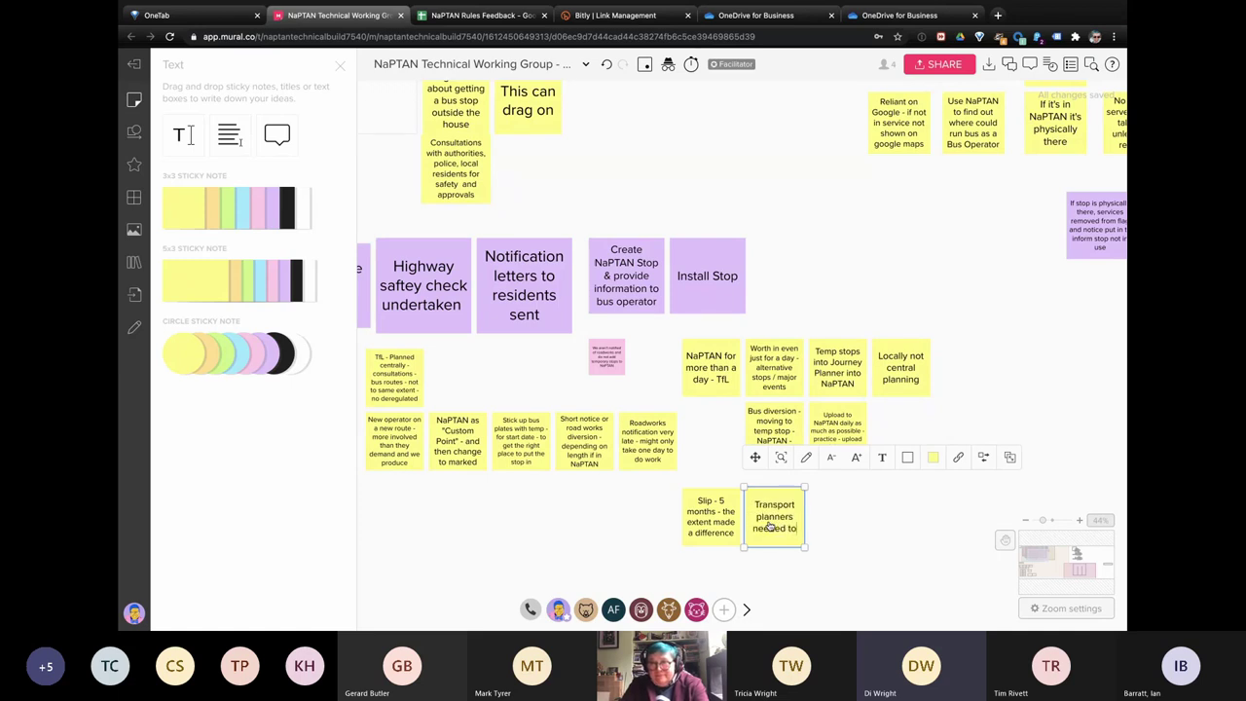
pyautogui.write(' find work around')
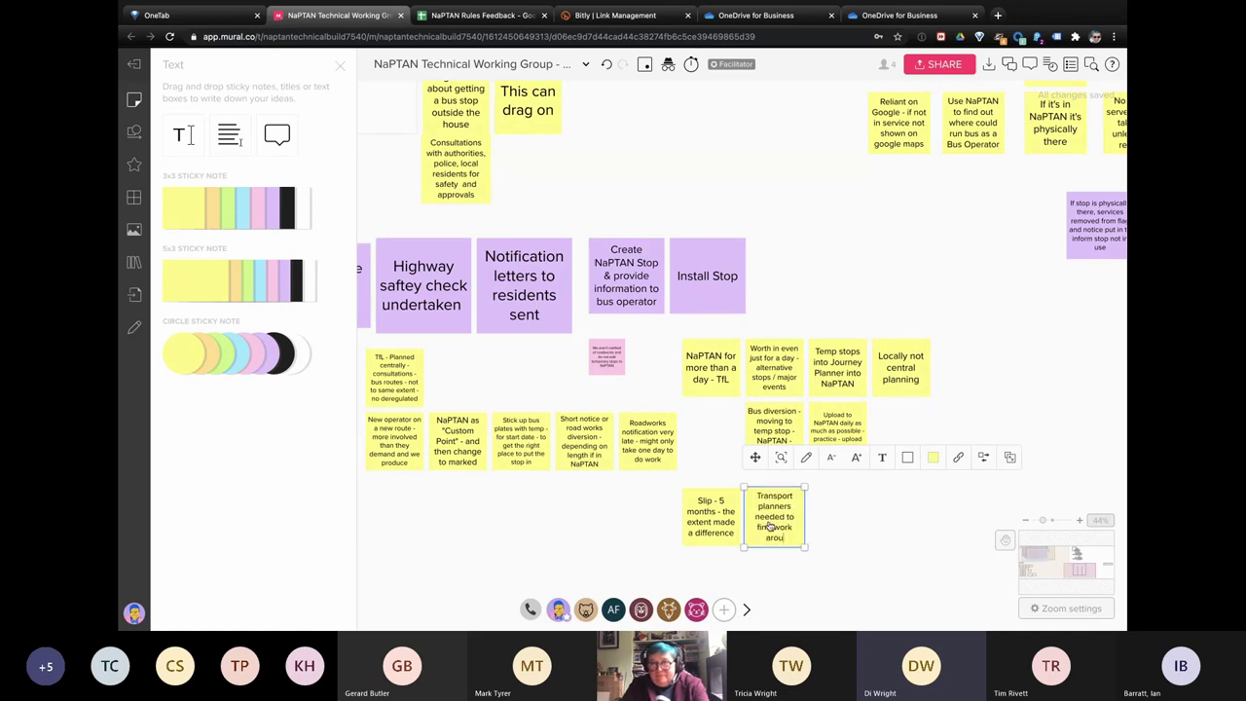
pyautogui.click(818, 526)
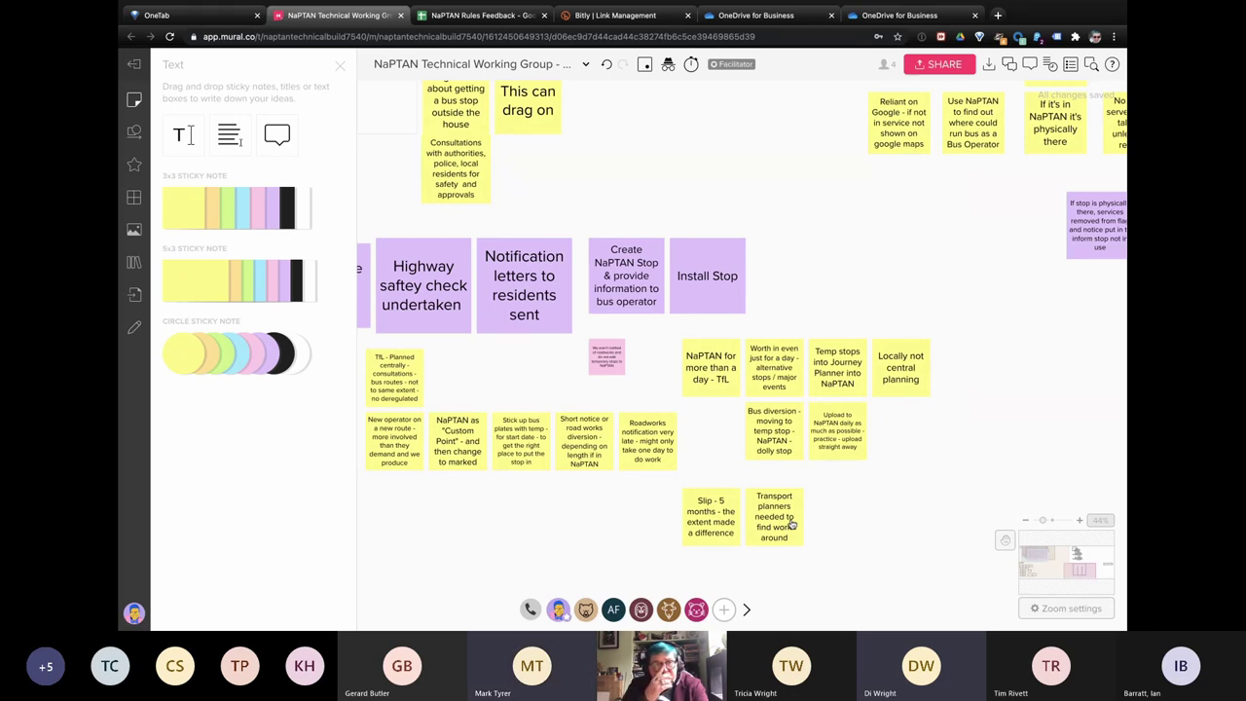
# Step: Duplicate the "Transport planners" note to its right, reading "Bus Operators - won't pick or drop off on diversion route"
pyautogui.click(792, 524)
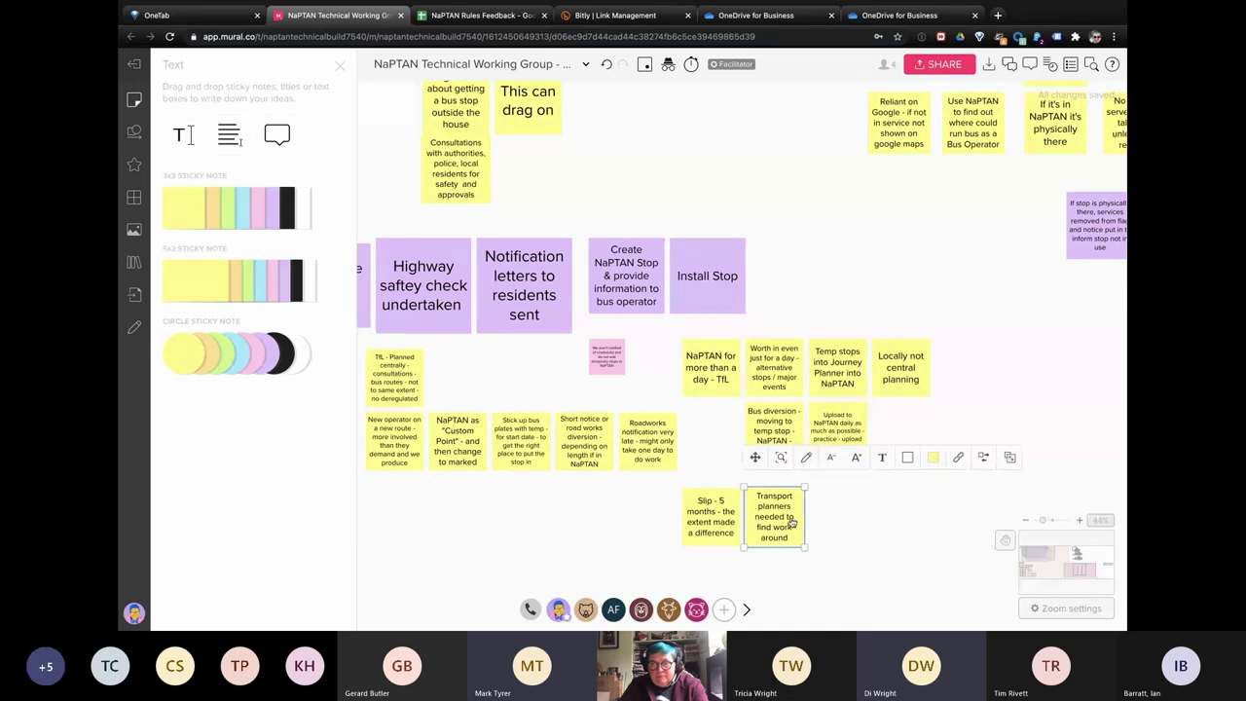
pyautogui.hotkey('ctrl', 'd')
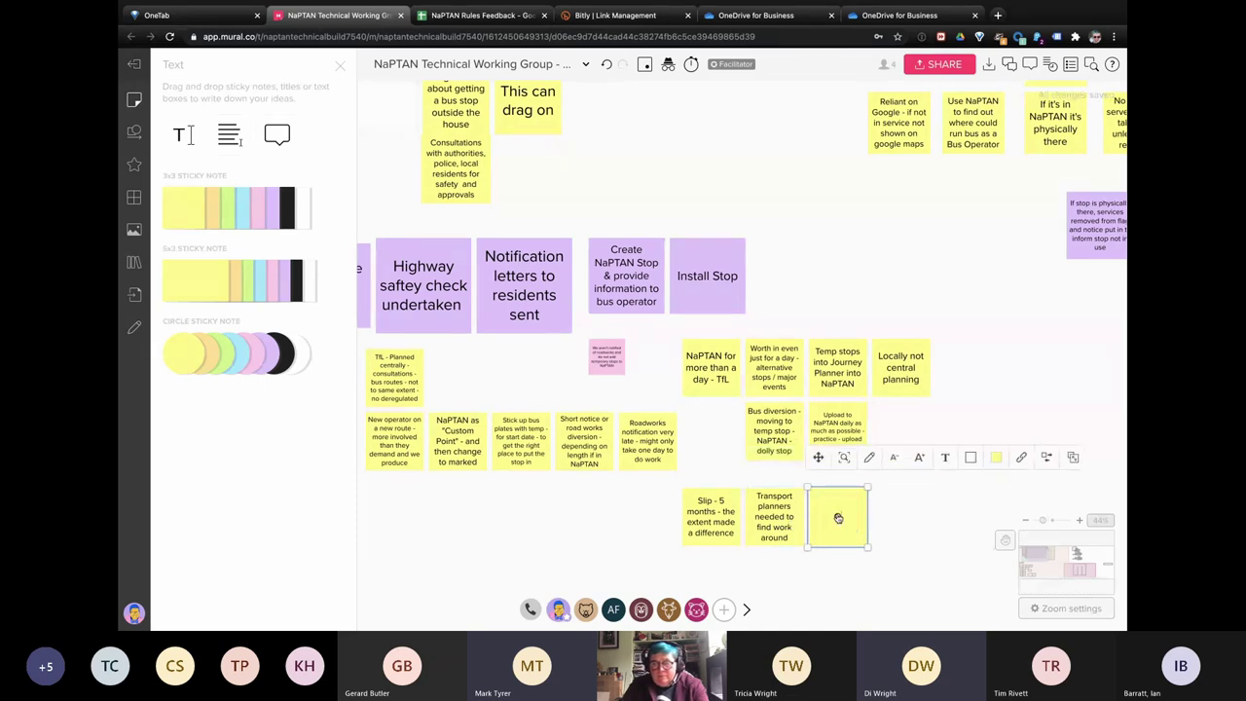
pyautogui.write("Won't")
pyautogui.press('BackSpace')
pyautogui.press('BackSpace')
pyautogui.press('BackSpace')
pyautogui.press('BackSpace')
pyautogui.press('BackSpace')
pyautogui.write('Bus Operators -')
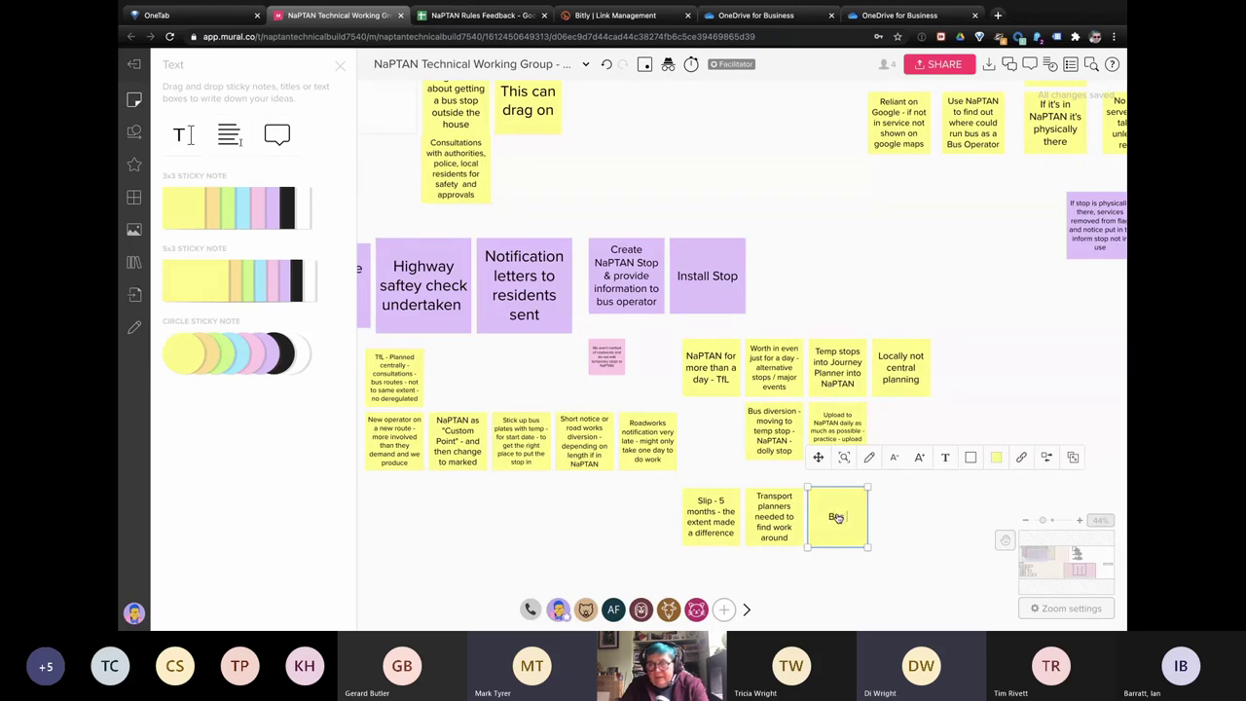
pyautogui.write(" won't")
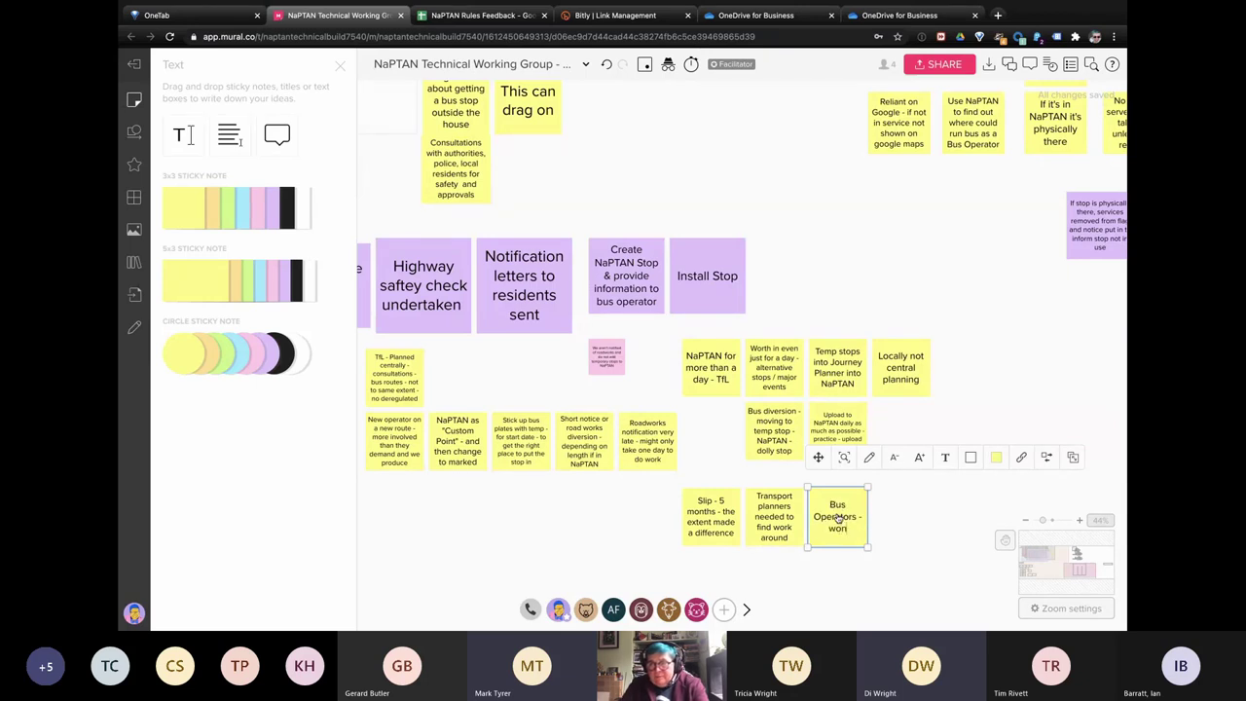
pyautogui.write(' pick or drop')
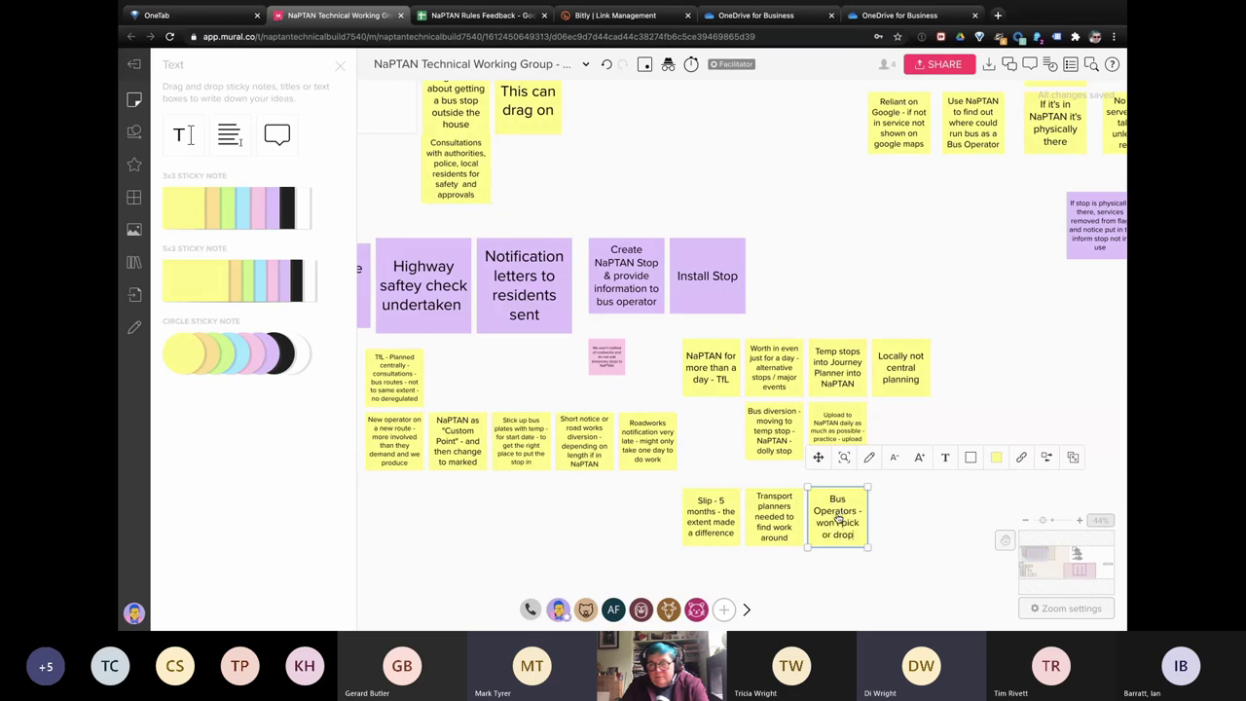
pyautogui.write(' off on diver')
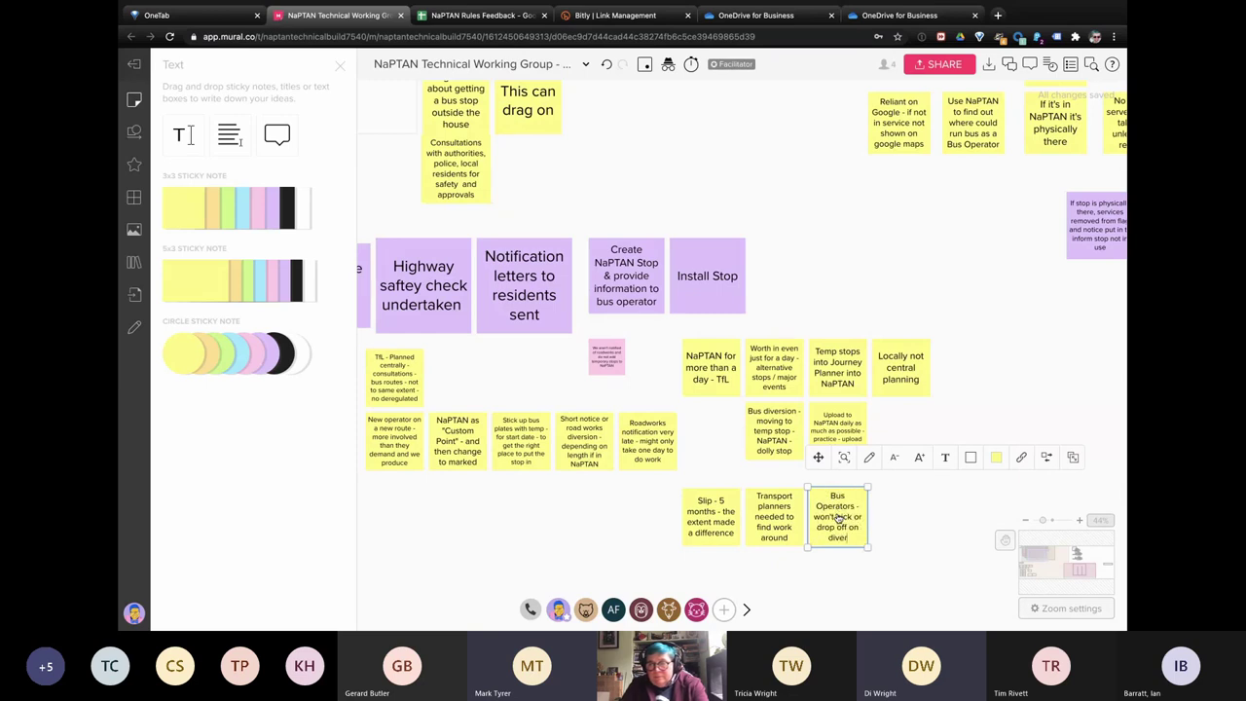
pyautogui.write('sion route')
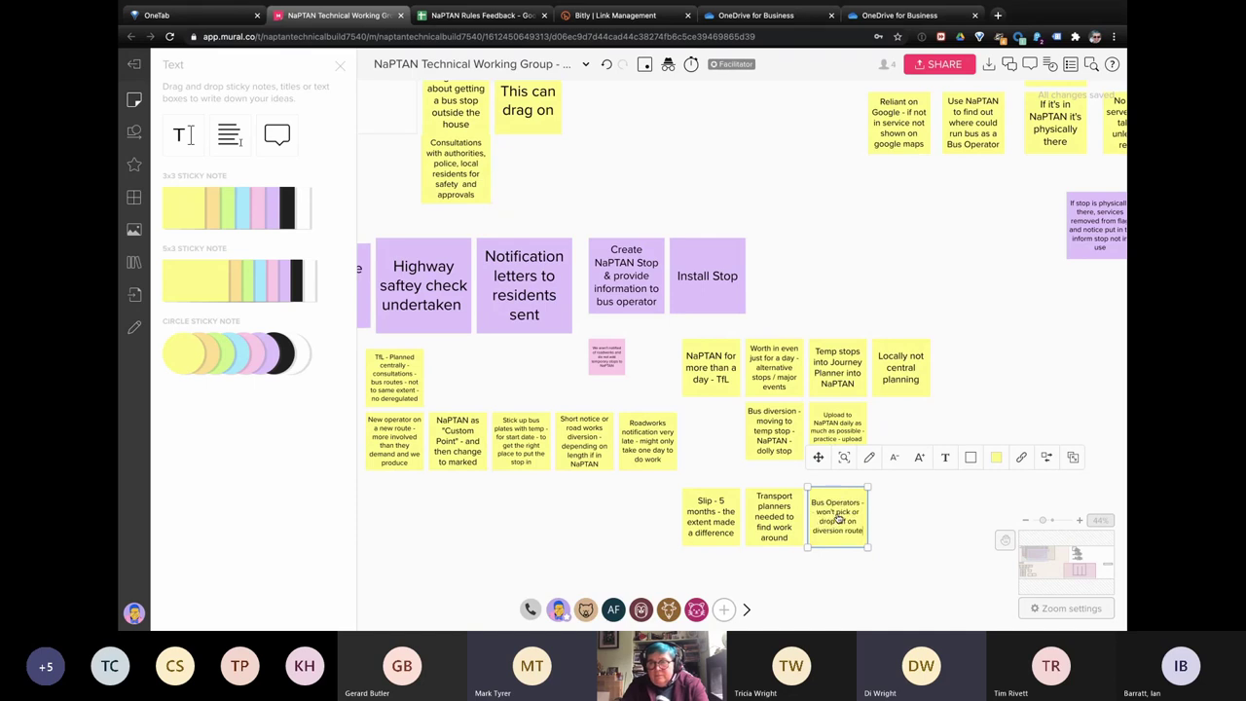
pyautogui.click(889, 523)
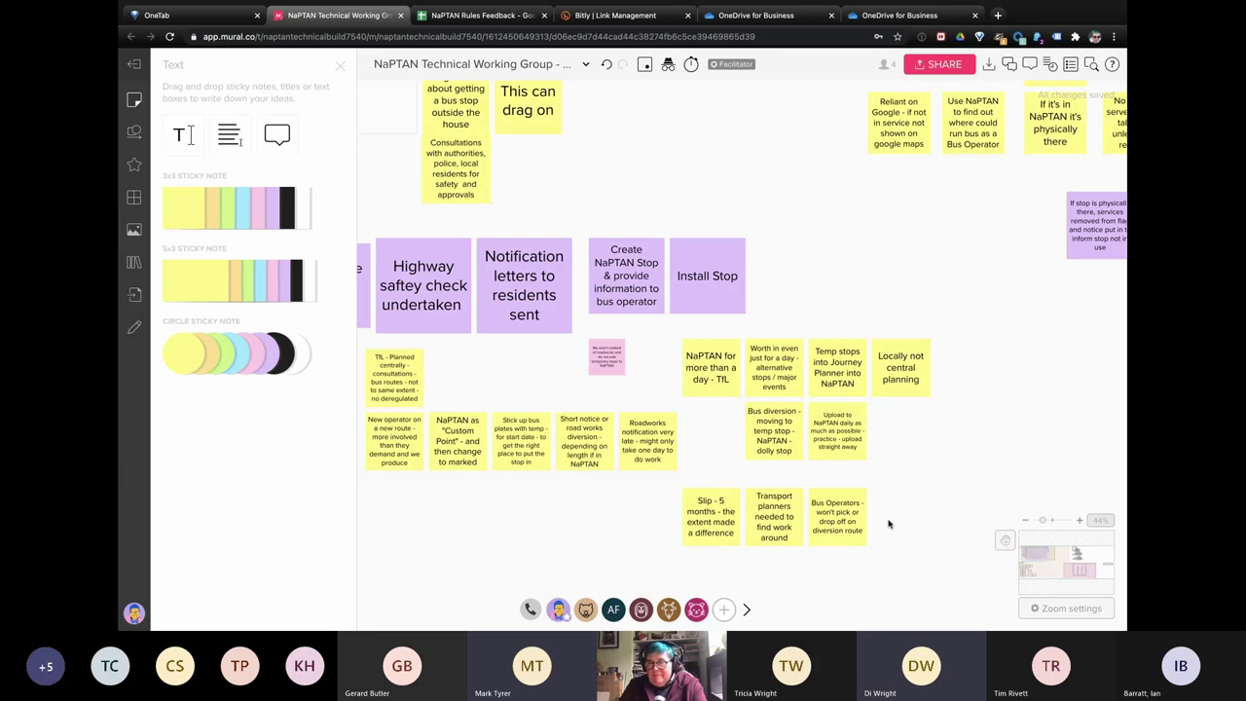
# Step: Duplicate the "Bus Operators" note to its right and change the wording after the dash to "rival operators route on divert"
pyautogui.click(863, 523)
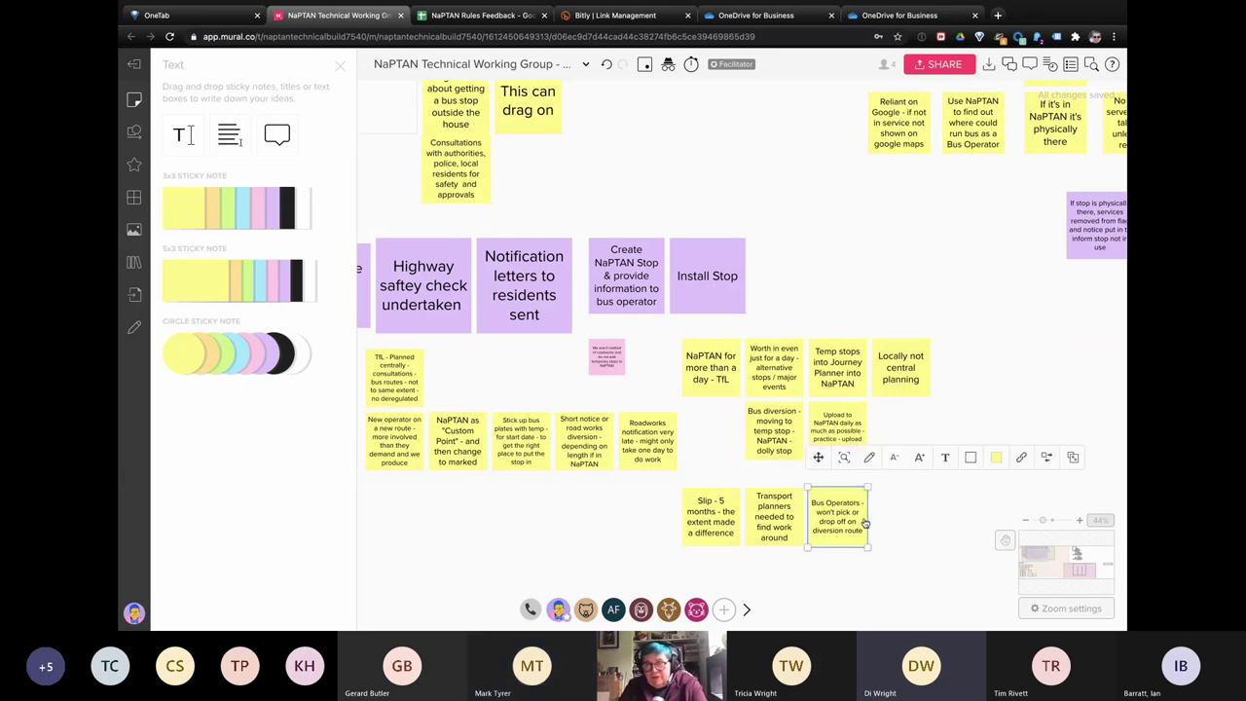
pyautogui.hotkey('ctrl', 'd')
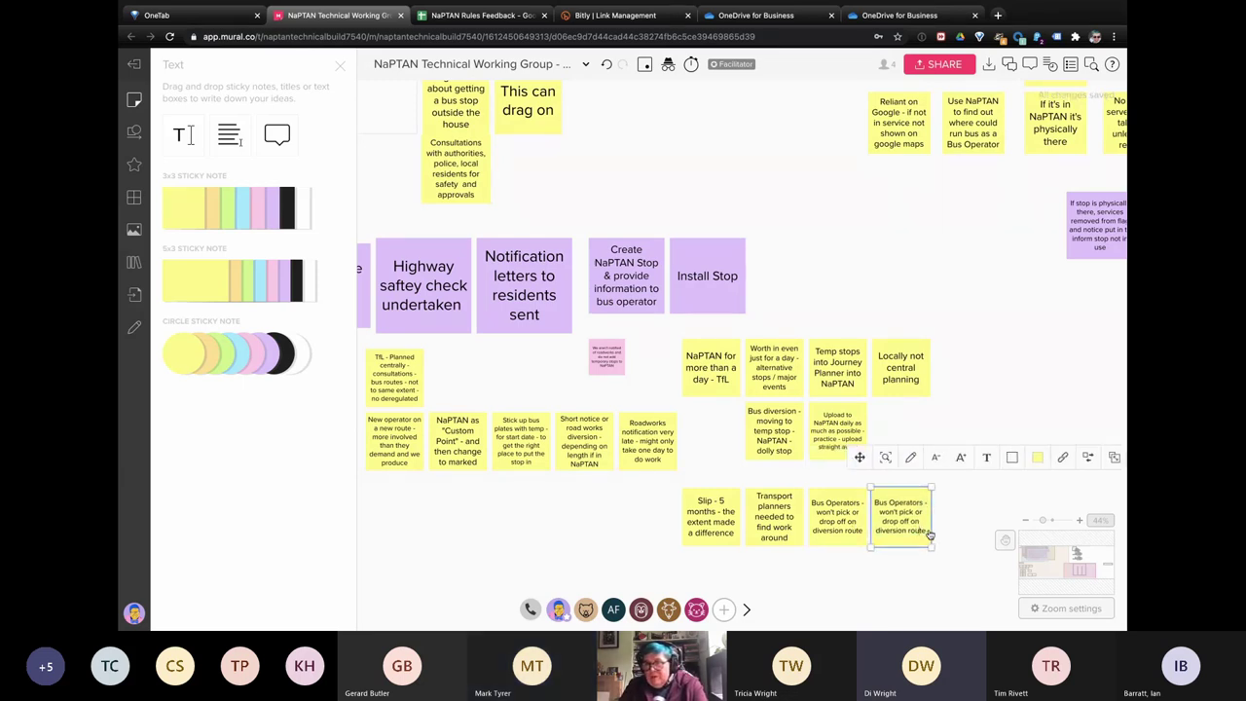
pyautogui.doubleClick(891, 523)
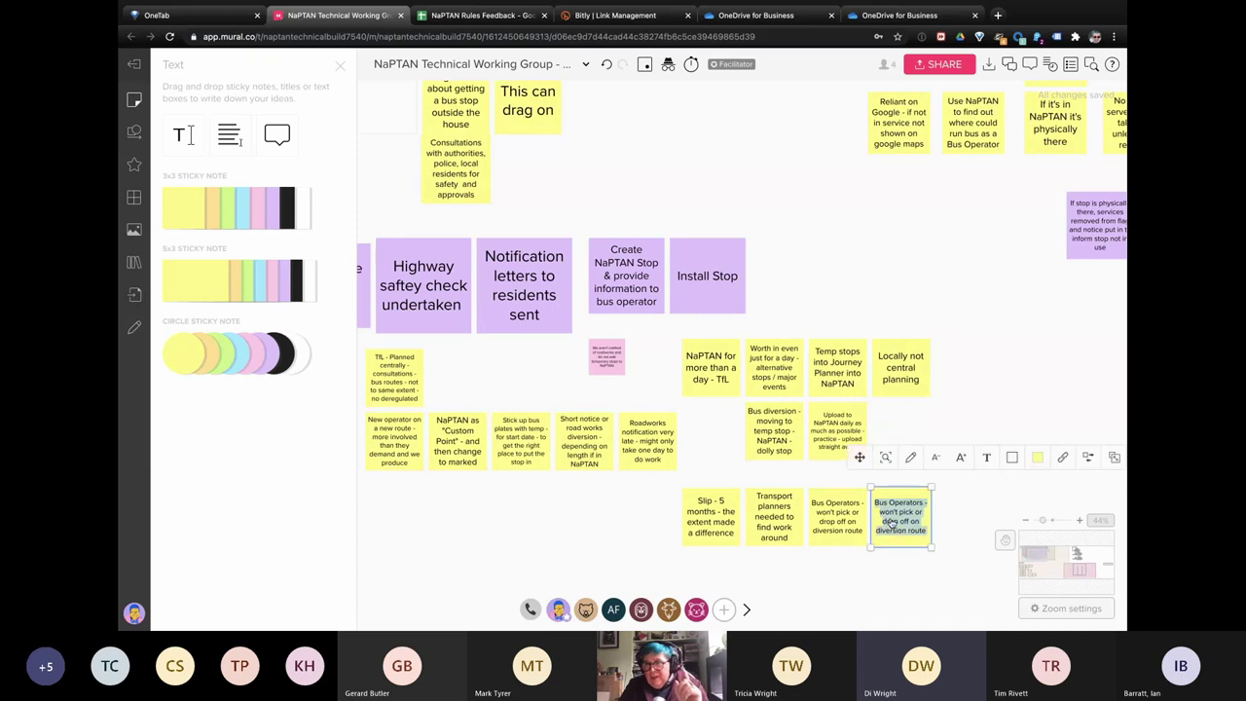
pyautogui.click(887, 519)
pyautogui.moveTo(884, 516); pyautogui.dragTo(925, 541)
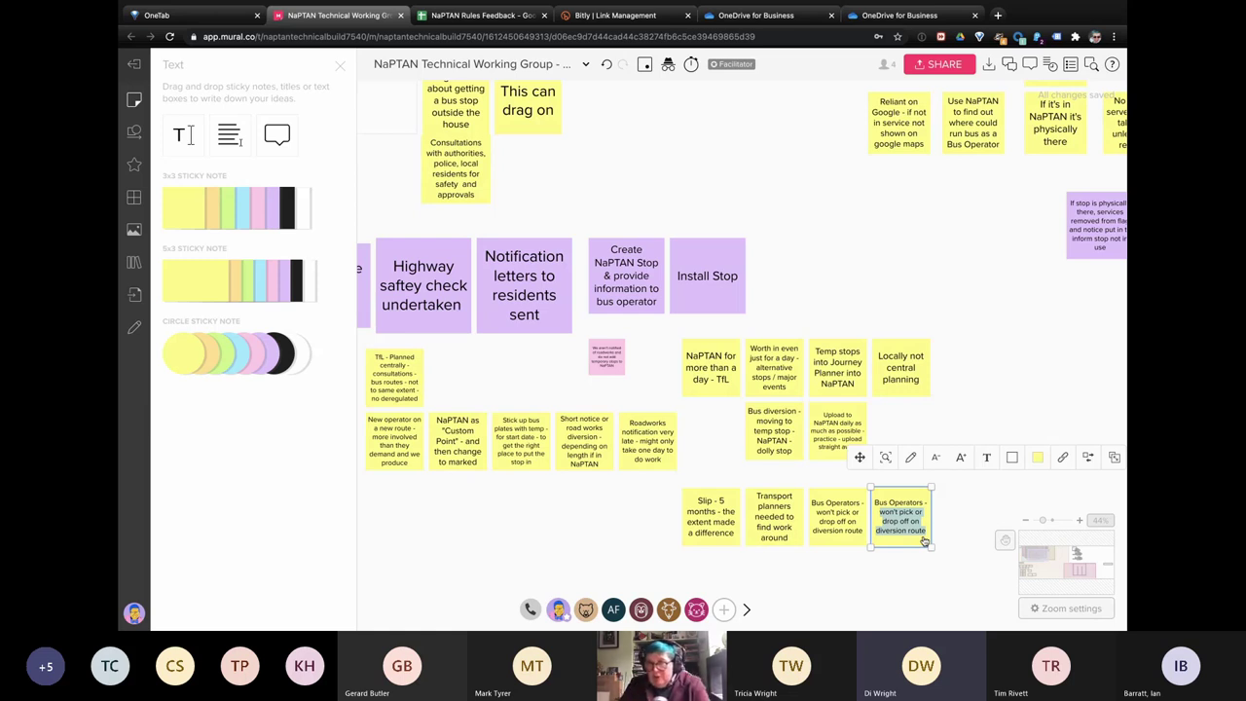
pyautogui.write('rival')
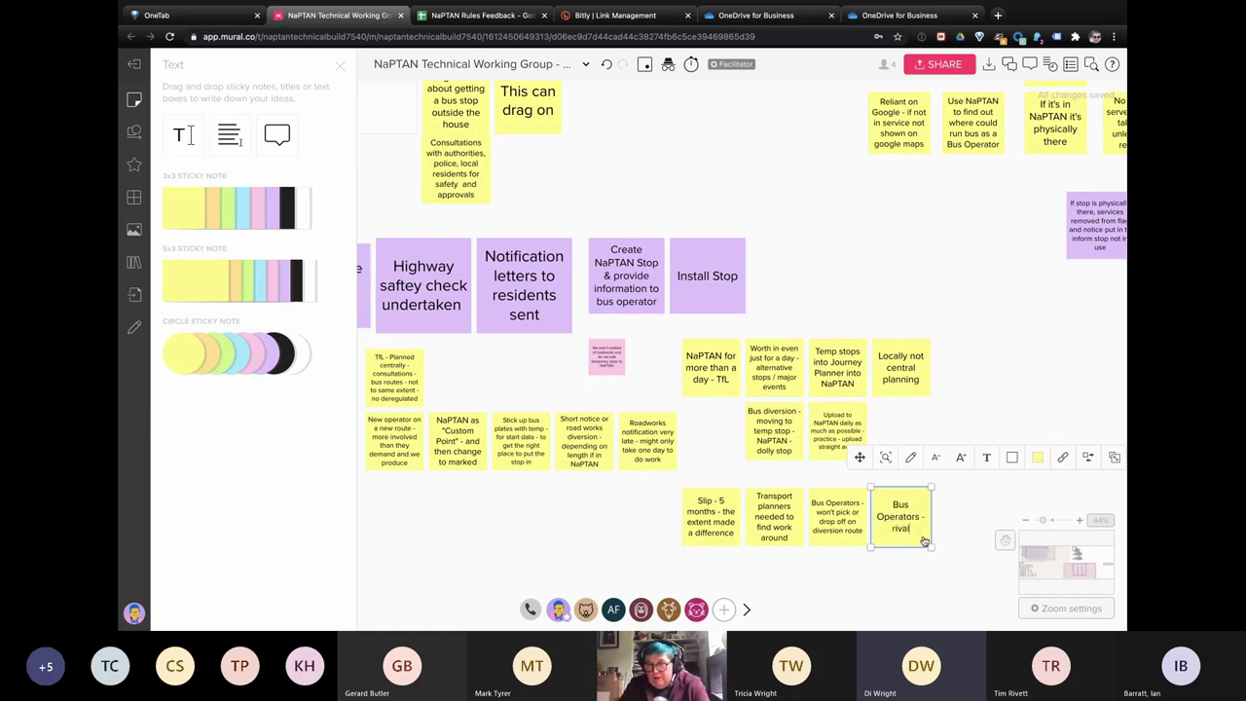
pyautogui.write(' operators')
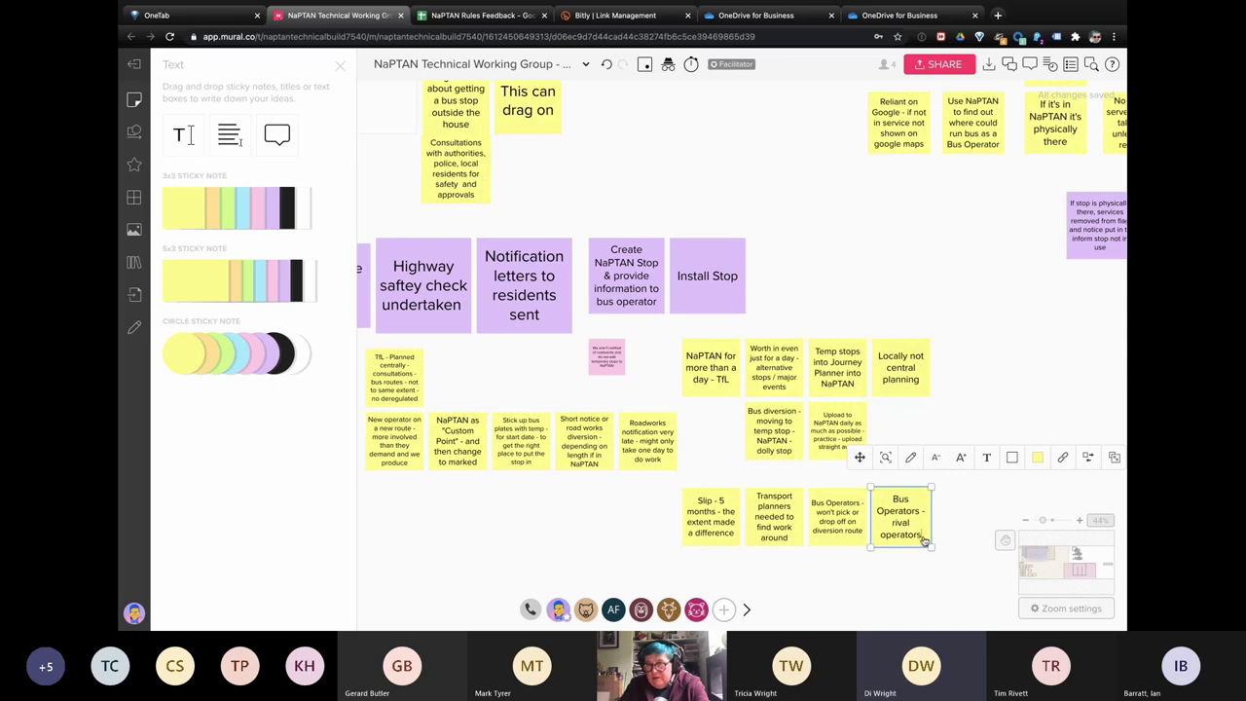
pyautogui.write(' rout')
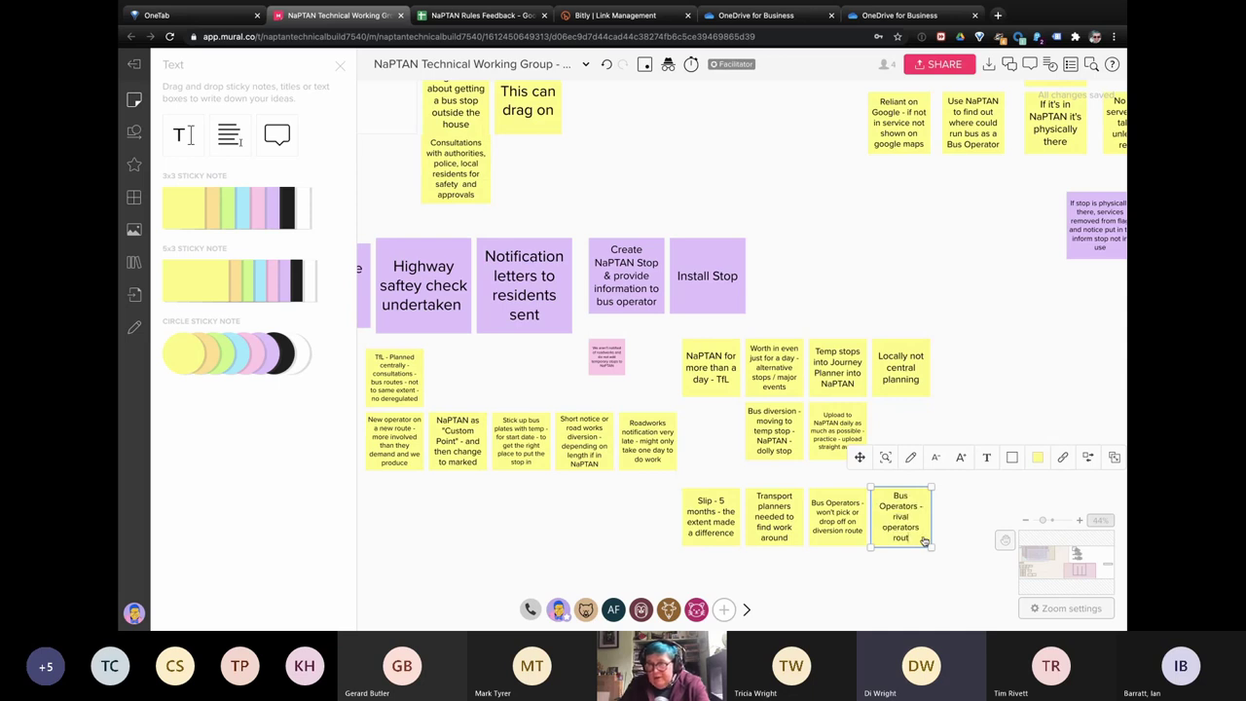
pyautogui.write('e on diver')
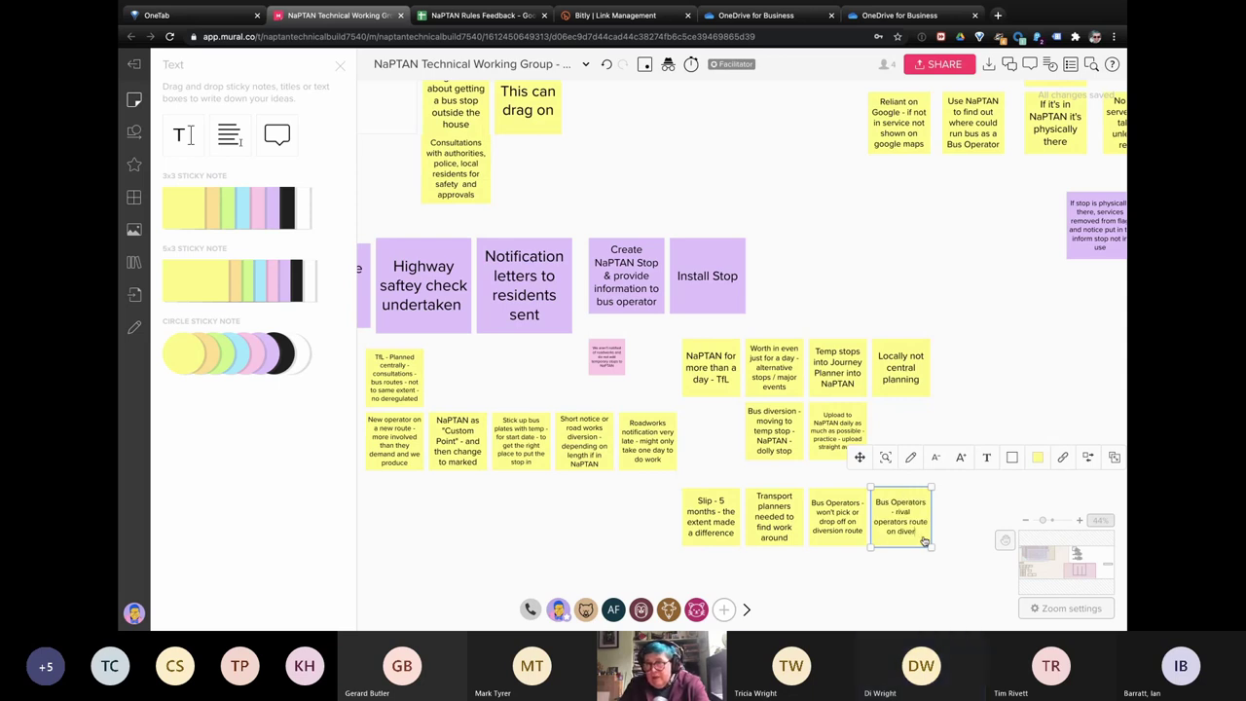
pyautogui.write('t')
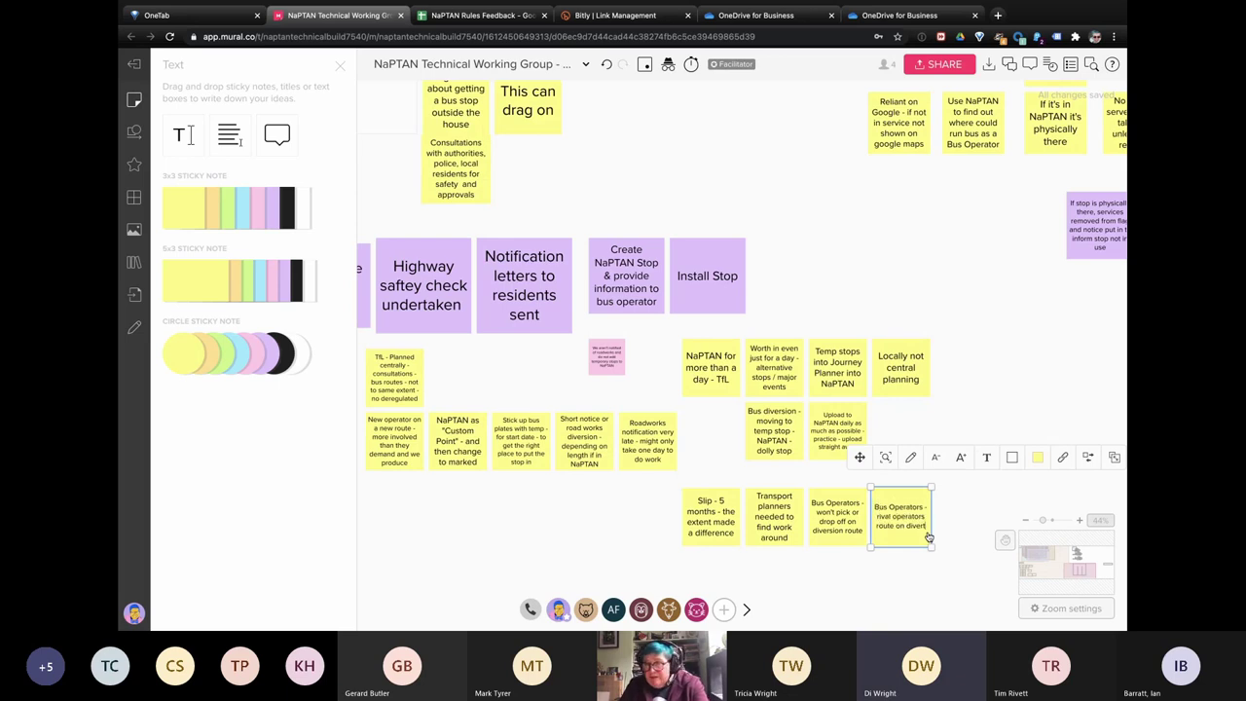
pyautogui.click(942, 550)
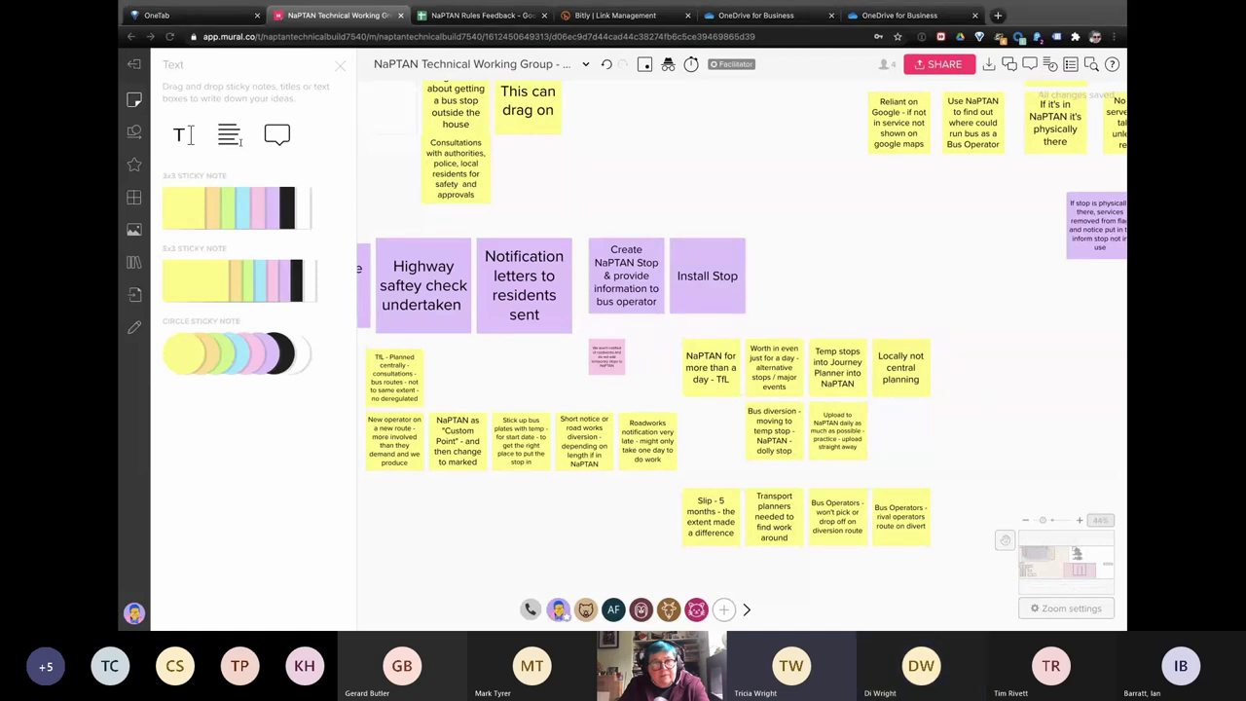
# Step: Place a copy of the "Slip - 5 months" note below it, reading "Would need to be significant - diversion - months - for weeks not enough"
pyautogui.click(706, 536)
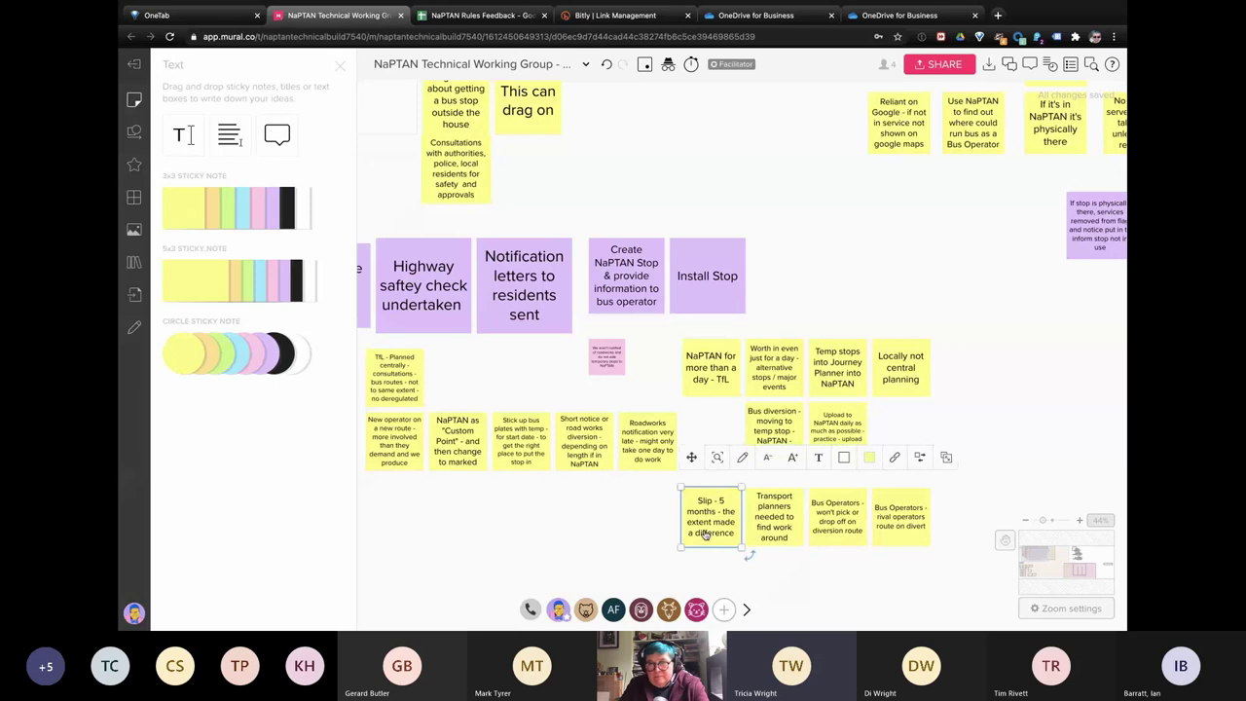
pyautogui.press('super+d')
pyautogui.scroll(-3, 773, 525)
pyautogui.moveTo(767, 397); pyautogui.dragTo(703, 463)
pyautogui.doubleClick(703, 463)
pyautogui.write('Would need to be di')
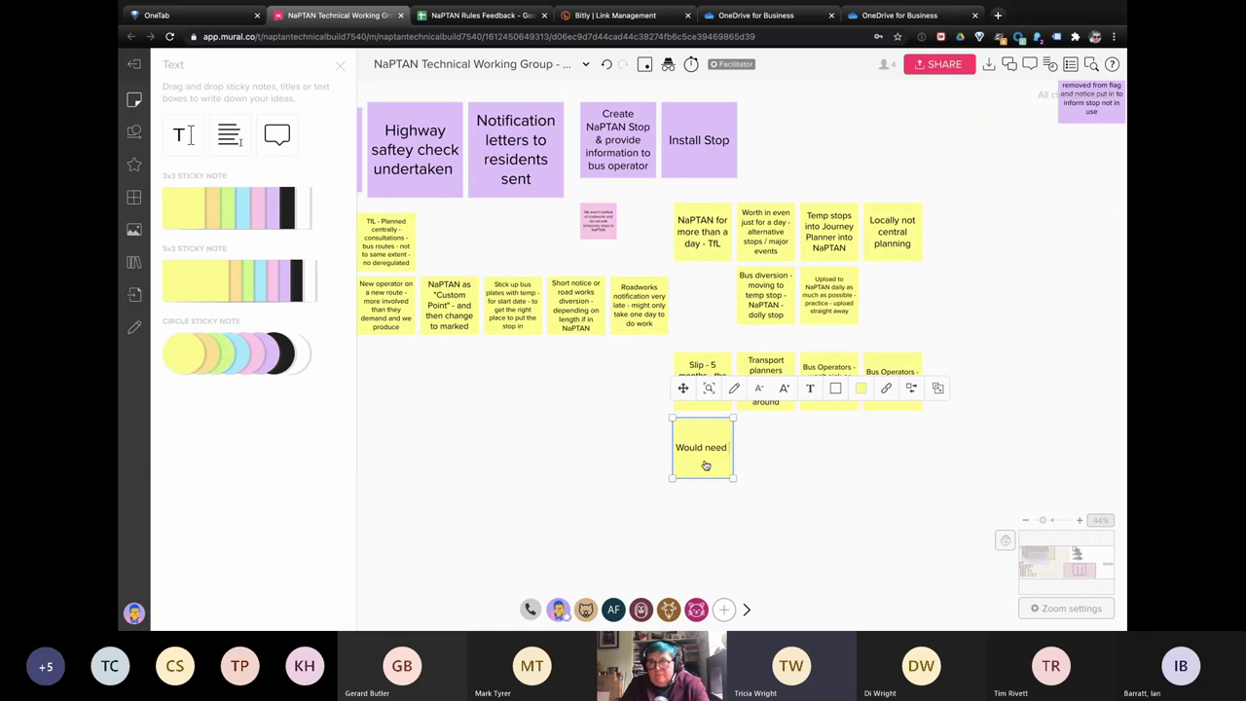
pyautogui.press('BackSpace')
pyautogui.press('BackSpace')
pyautogui.write('s')
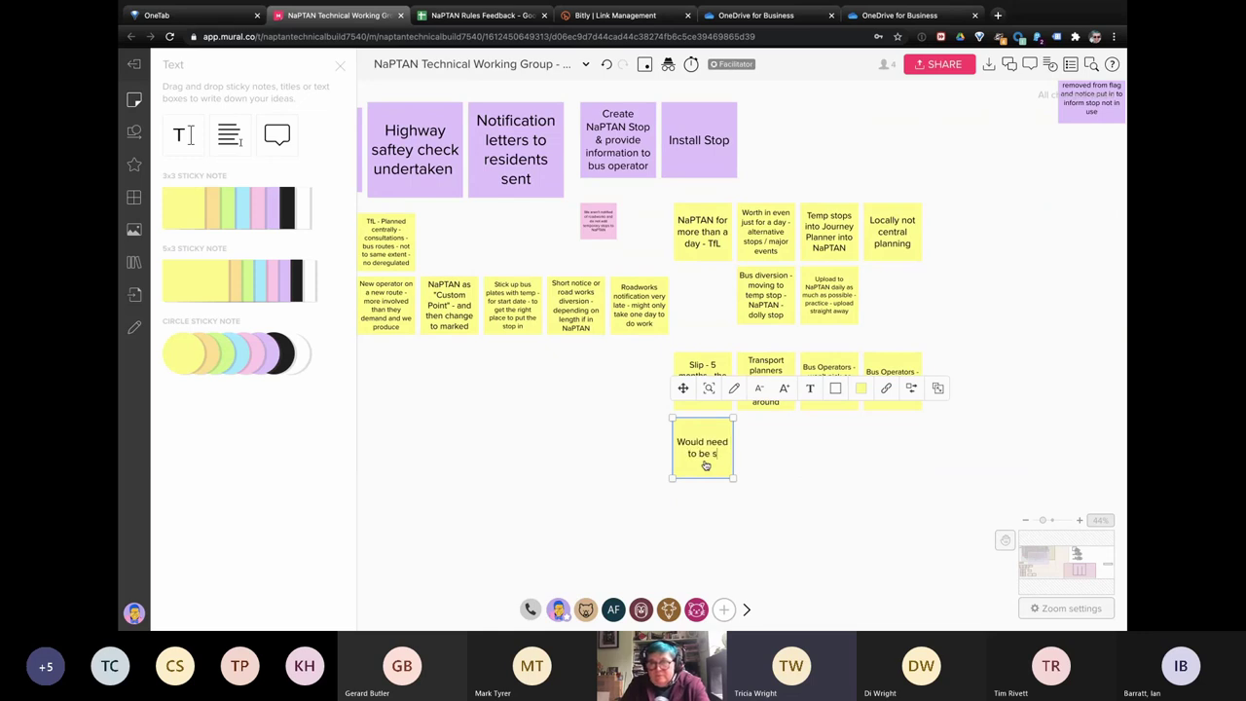
pyautogui.write('ignificant')
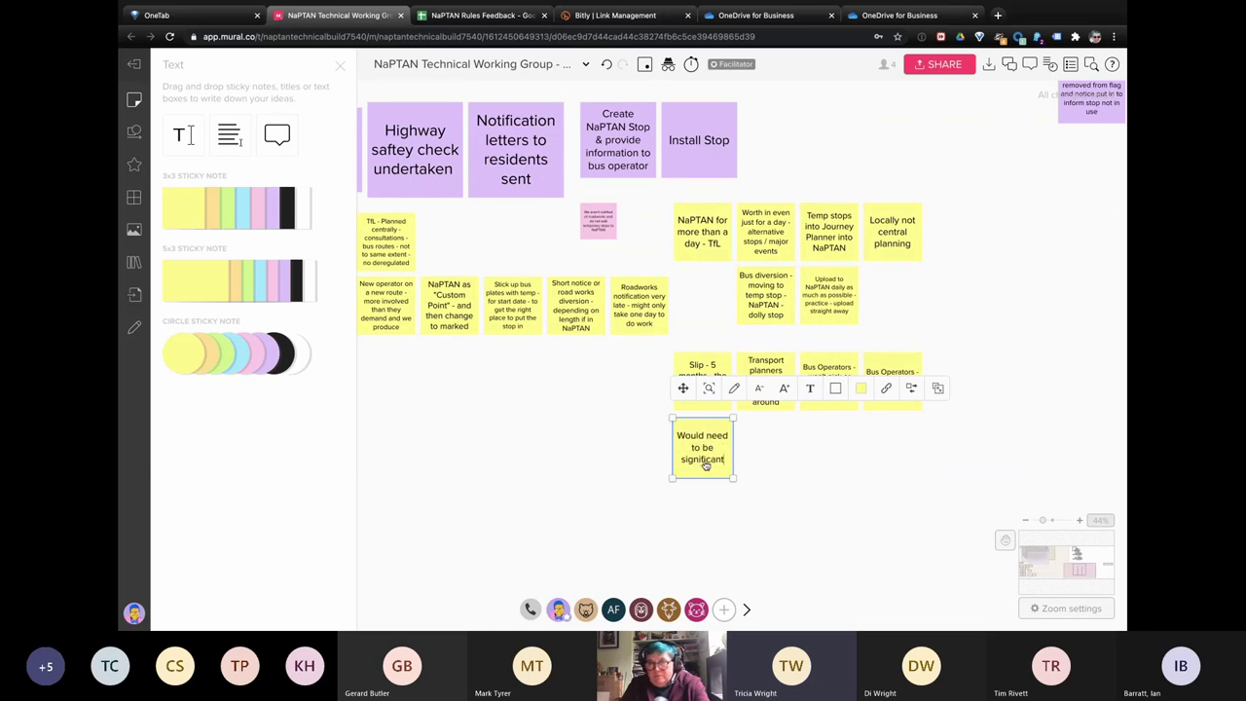
pyautogui.write(' - divers')
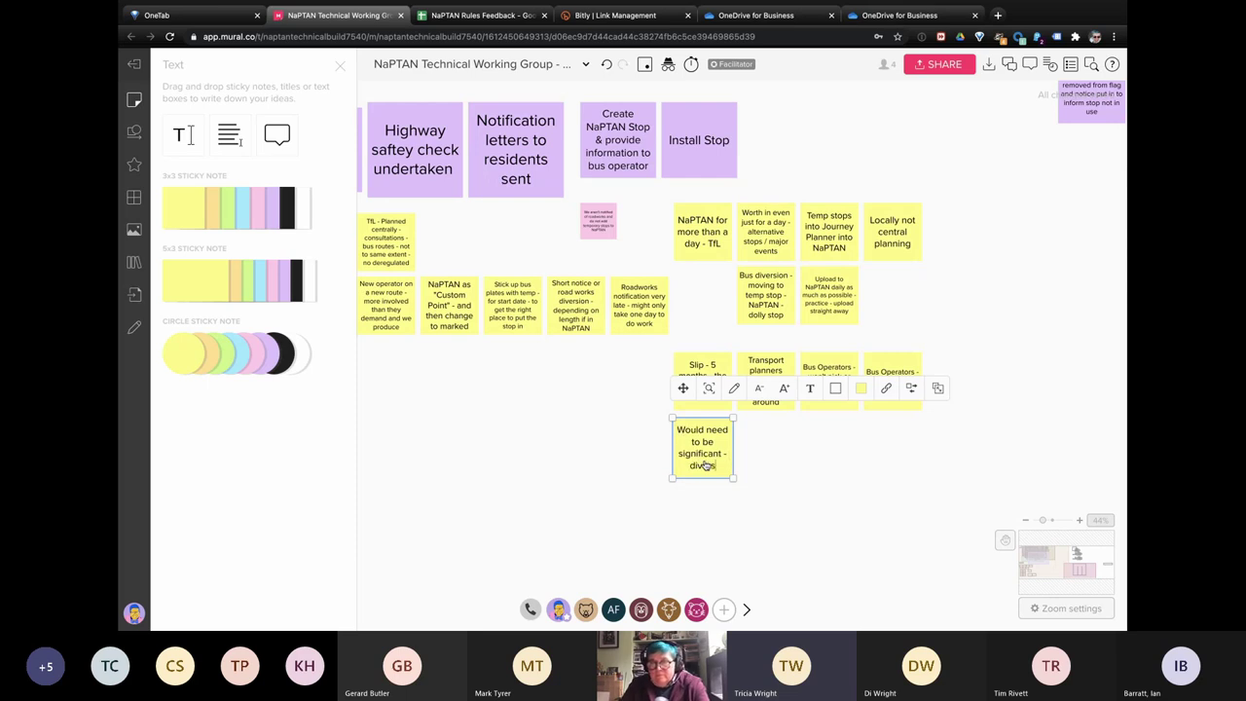
pyautogui.write('ion - months')
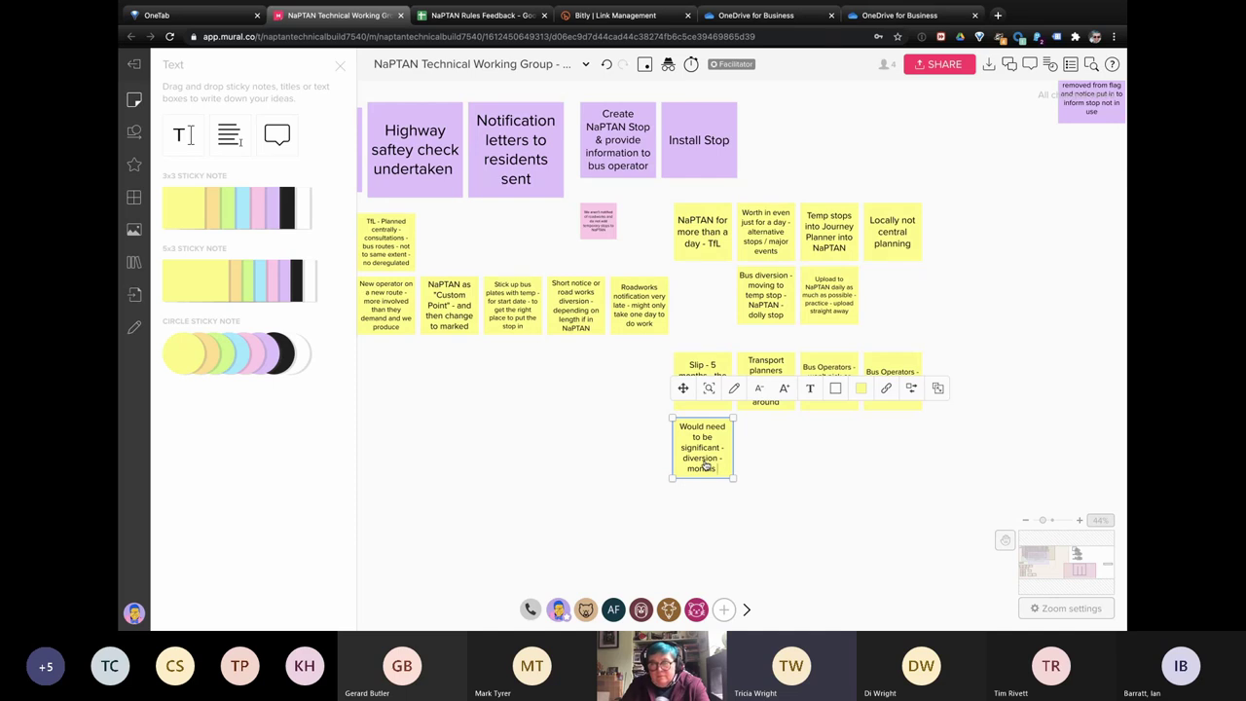
pyautogui.write('- for weeks not enough')
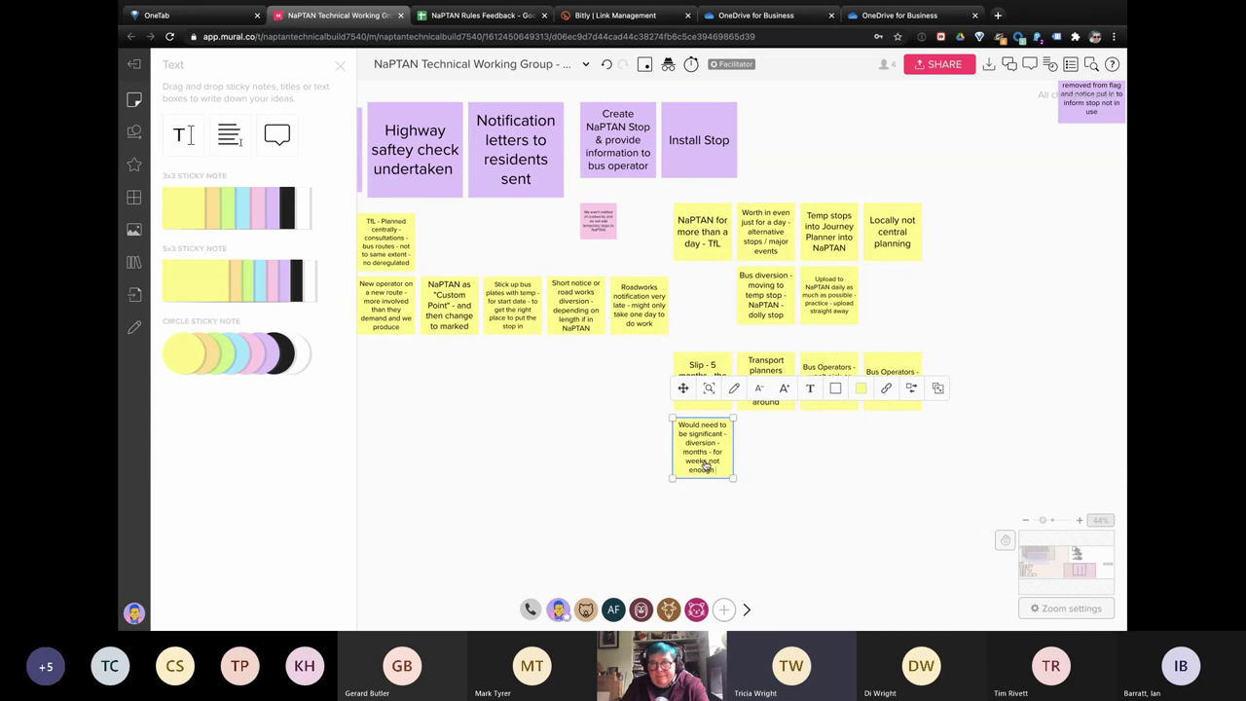
pyautogui.click(757, 454)
# Step: Duplicate the "Would need to be significant" note to its right, reading "If people can access public transport - work with operators"
pyautogui.click(717, 458)
pyautogui.hotkey('ctrl', 'd')
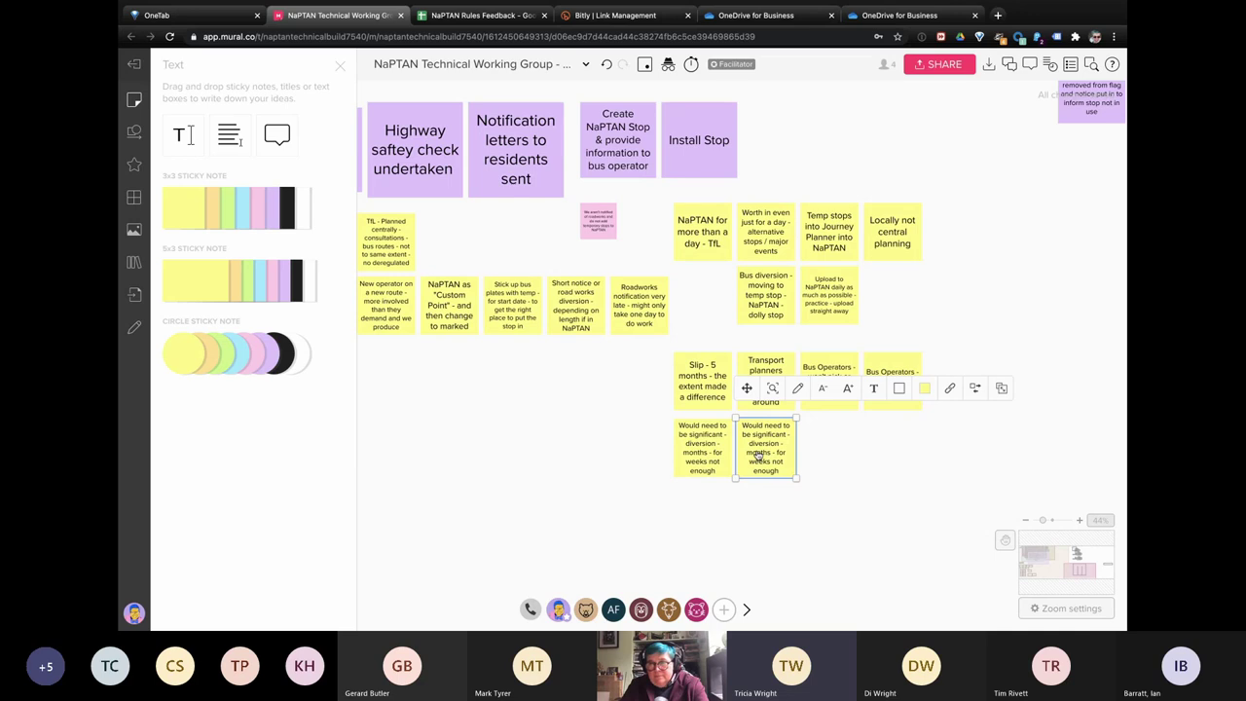
pyautogui.doubleClick(759, 455)
pyautogui.write('If peo')
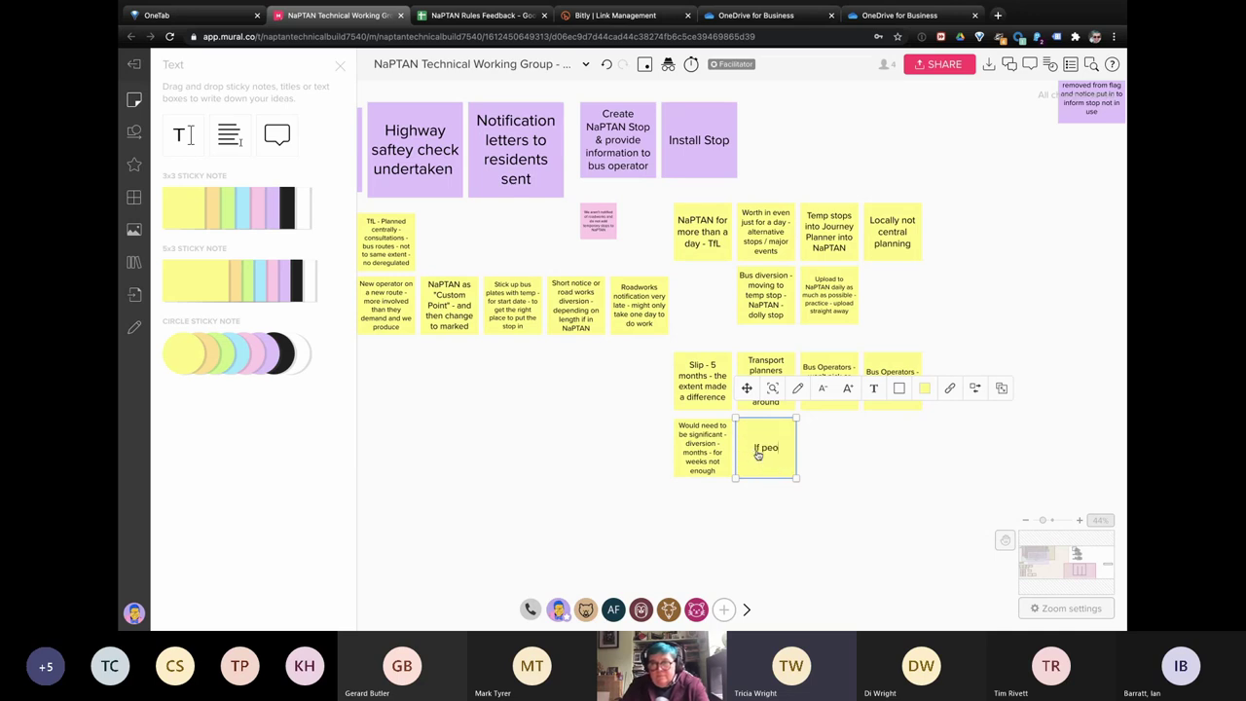
pyautogui.write('ple can access')
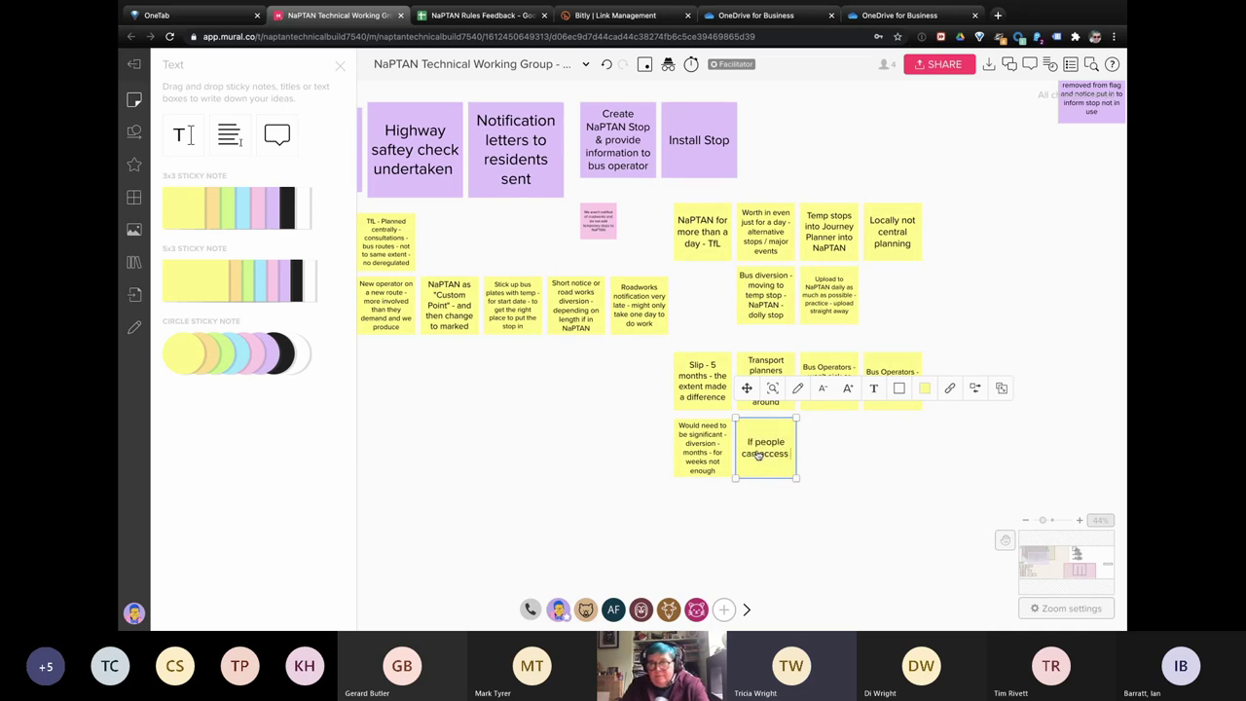
pyautogui.write(' public tr')
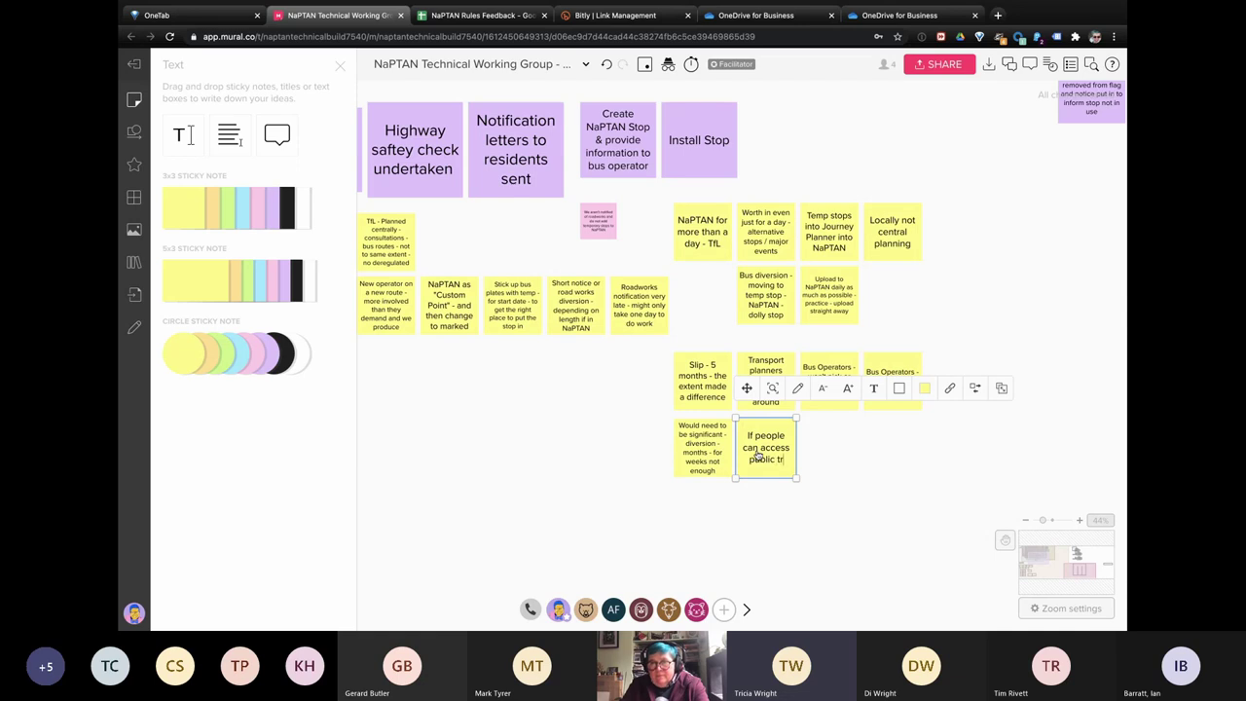
pyautogui.write('ansport')
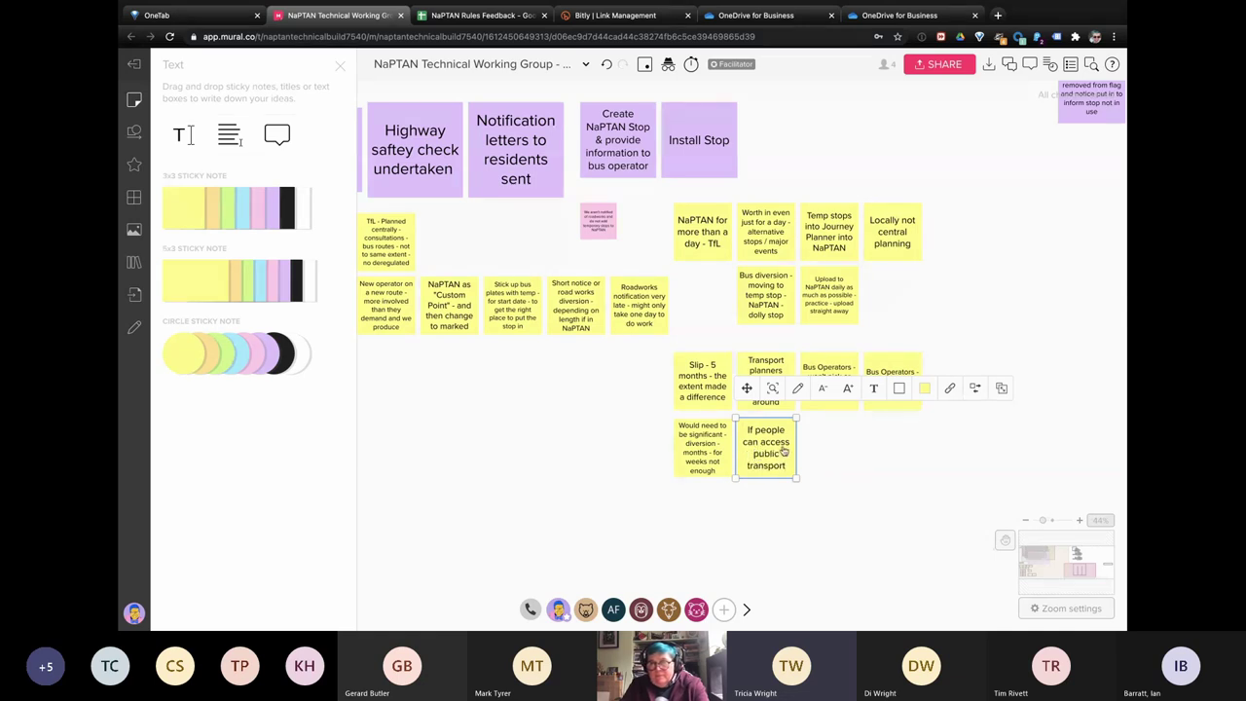
pyautogui.write(' - work wiht')
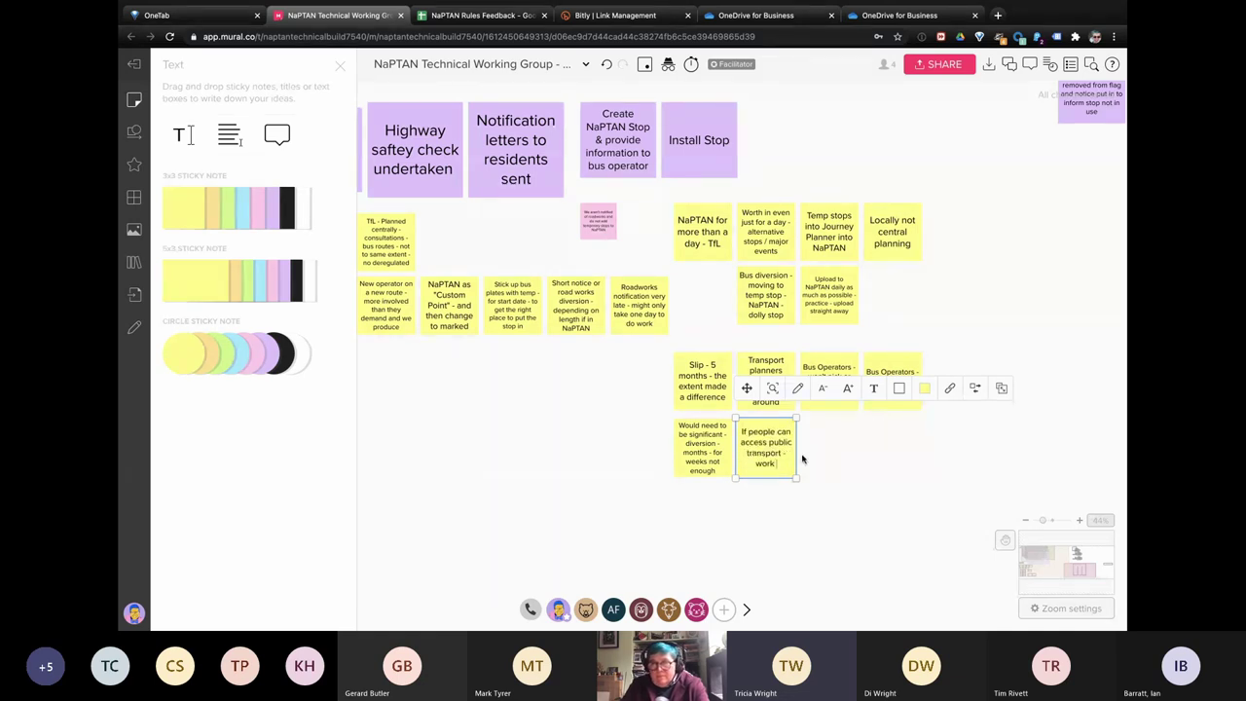
pyautogui.press('BackSpace')
pyautogui.press('BackSpace')
pyautogui.write('th operators')
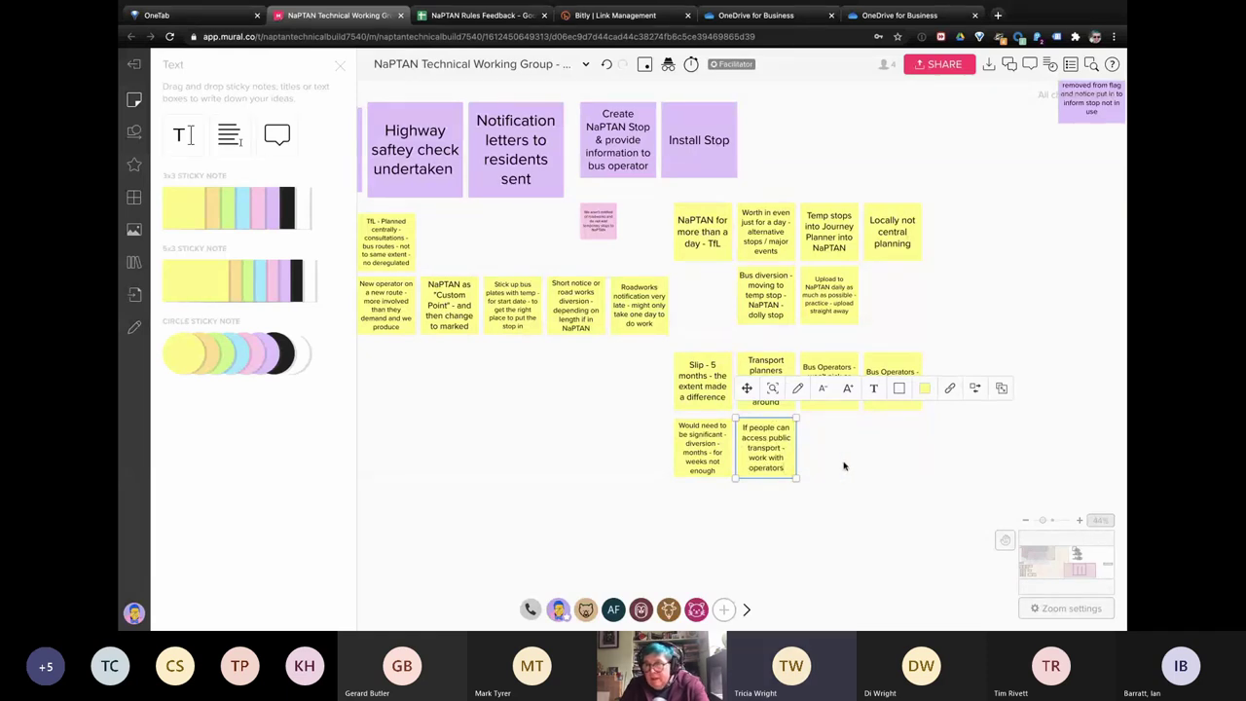
pyautogui.click(843, 465)
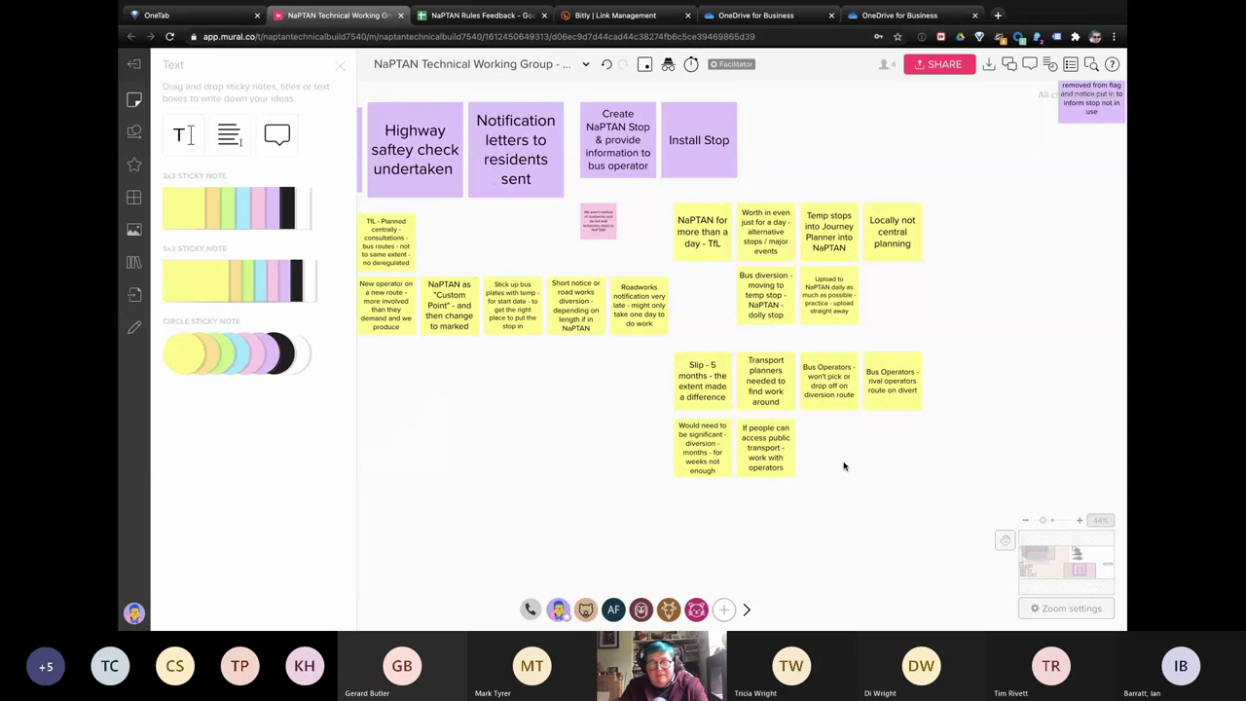
# Step: Place a copy of the "Would need to be significant" note below it, reading "Cornwall - big diversion - rule if live for more than 2 weeks"
pyautogui.click(699, 465)
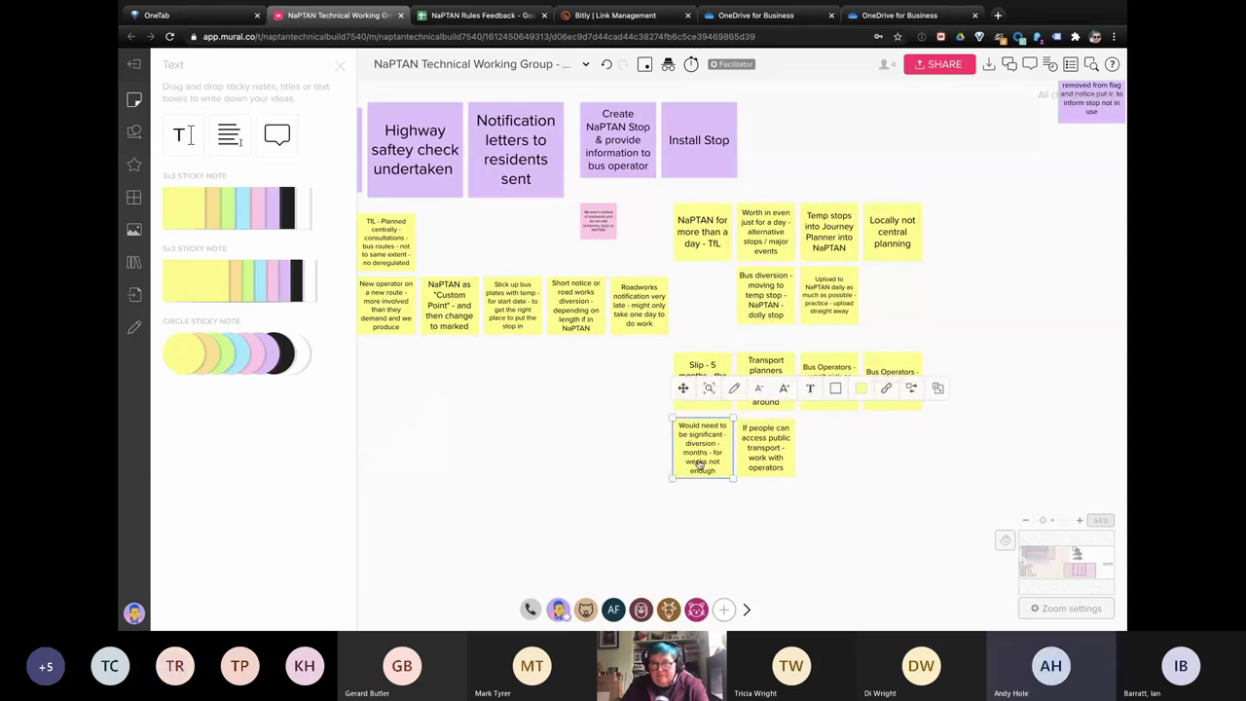
pyautogui.moveTo(699, 465); pyautogui.dragTo(714, 522)
pyautogui.doubleClick(714, 523)
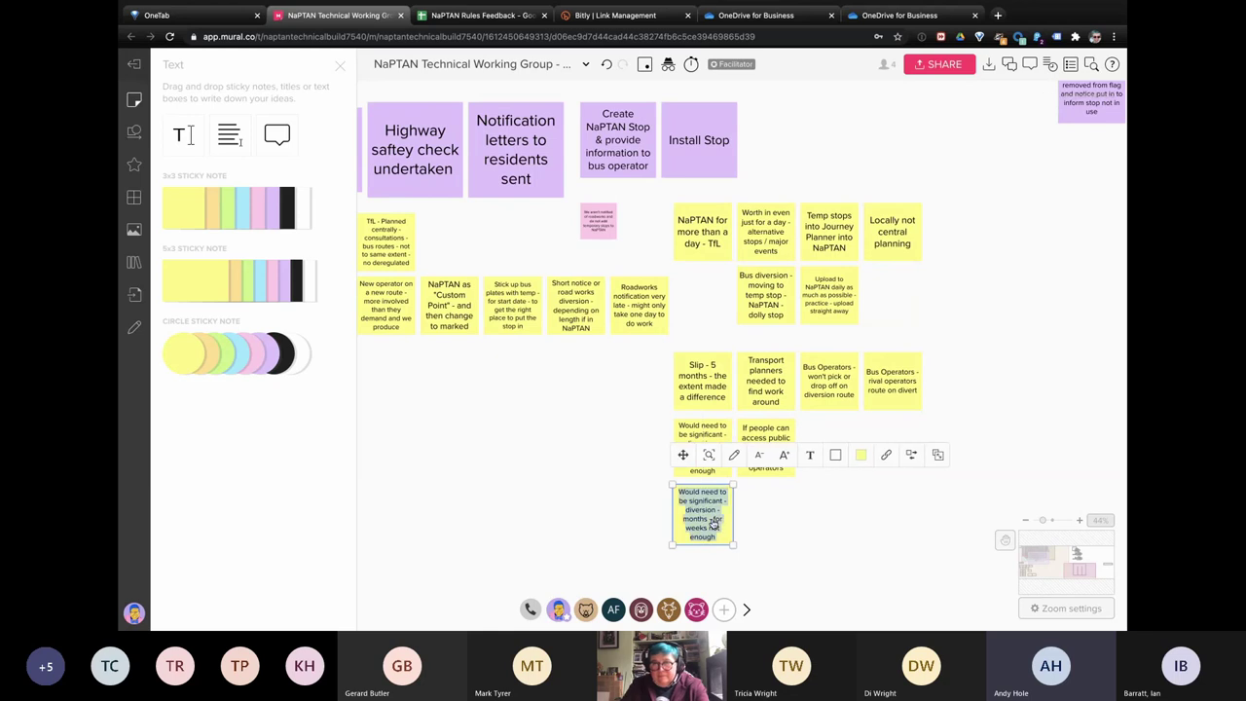
pyautogui.write('Cornwall -')
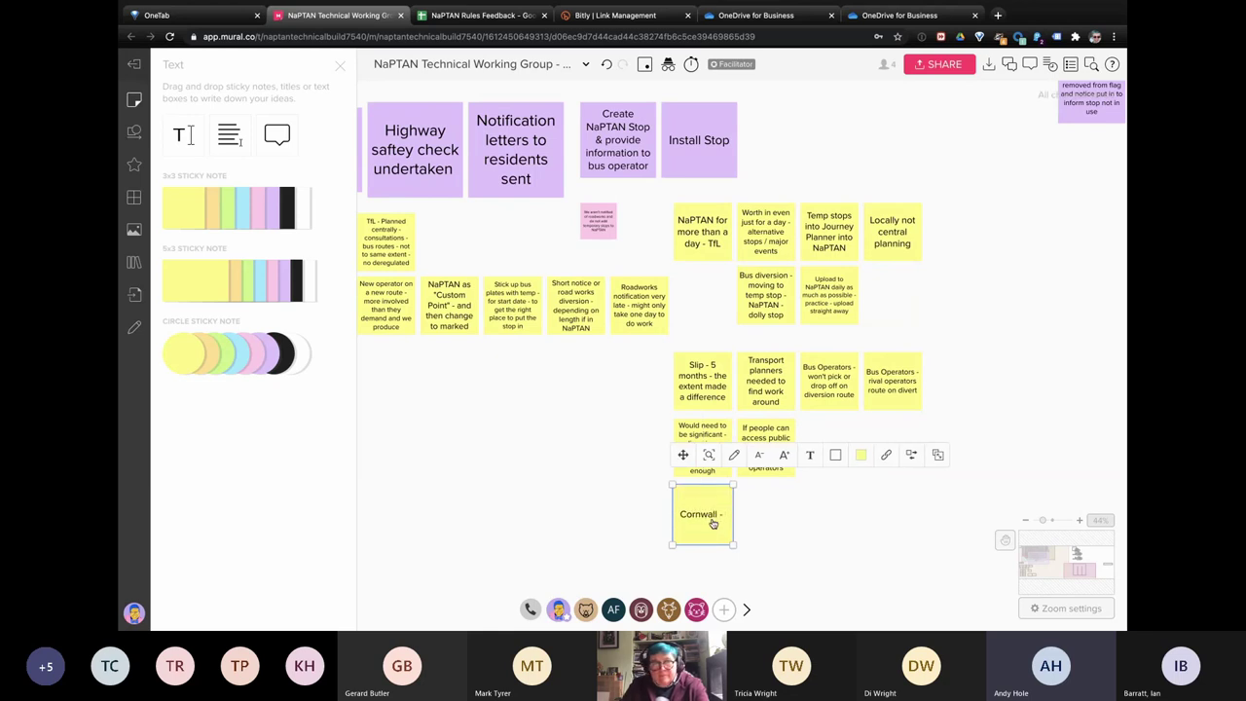
pyautogui.write(' bi')
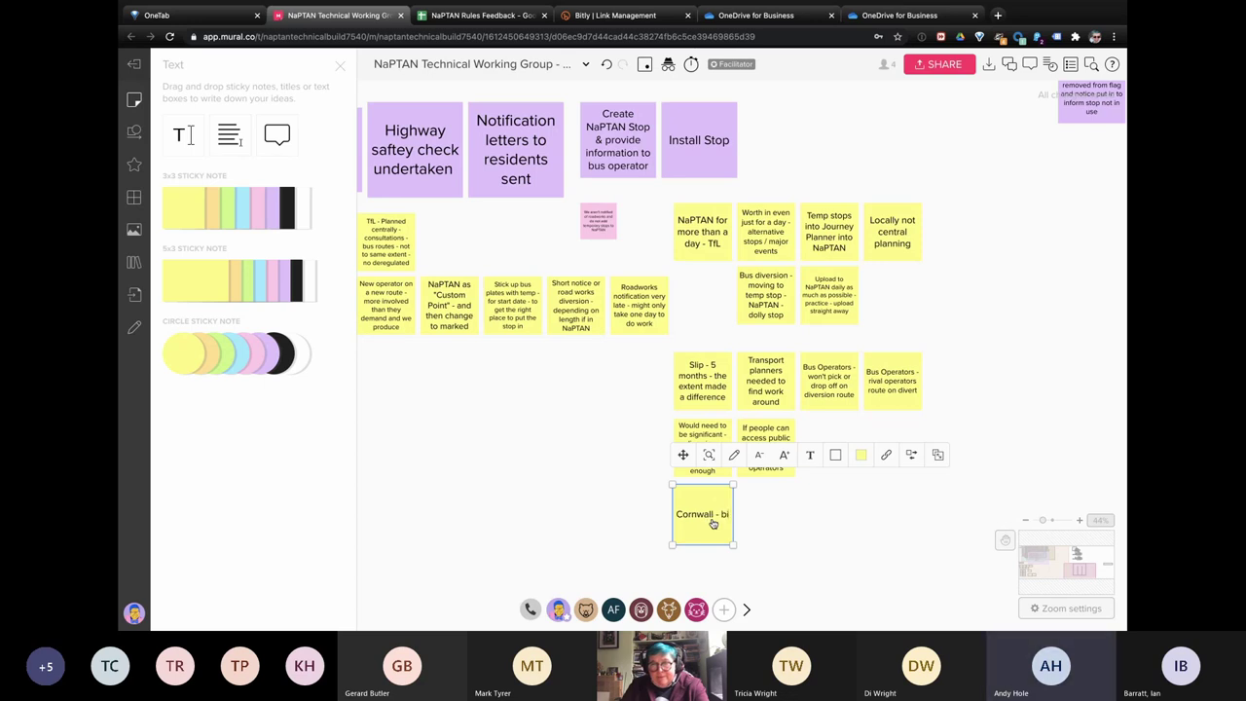
pyautogui.write('g daversion -')
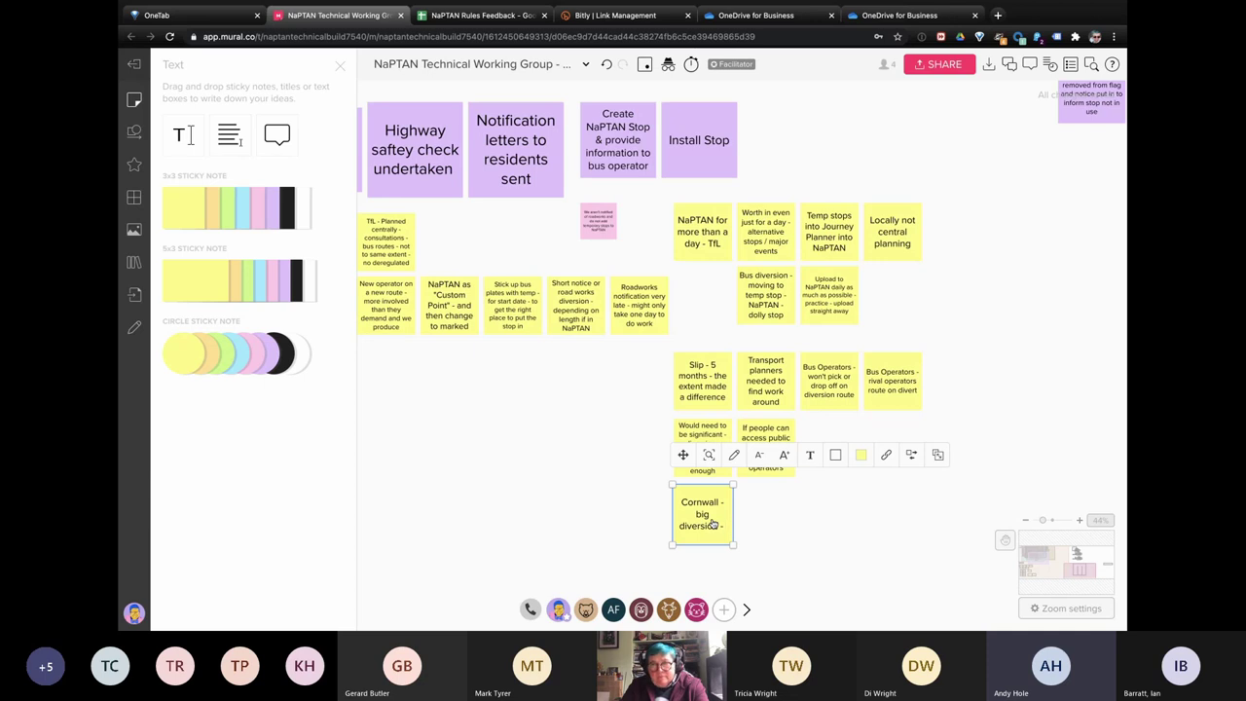
pyautogui.write('rule if')
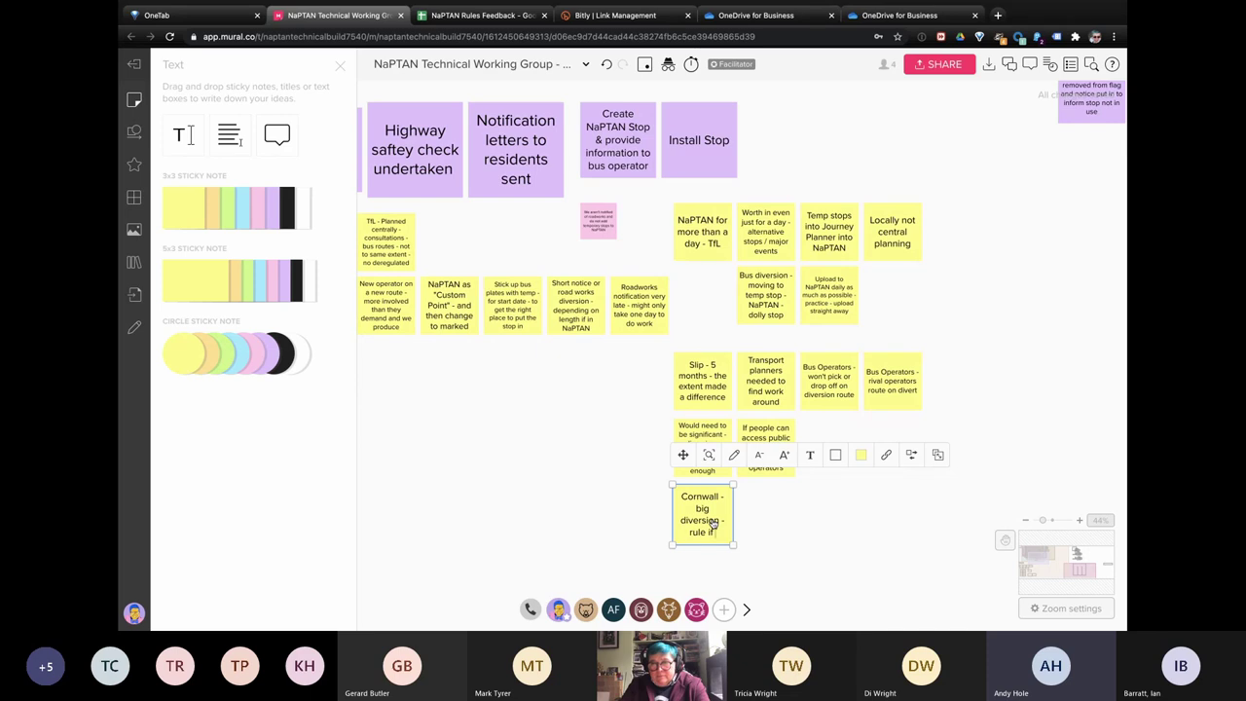
pyautogui.write(' live for')
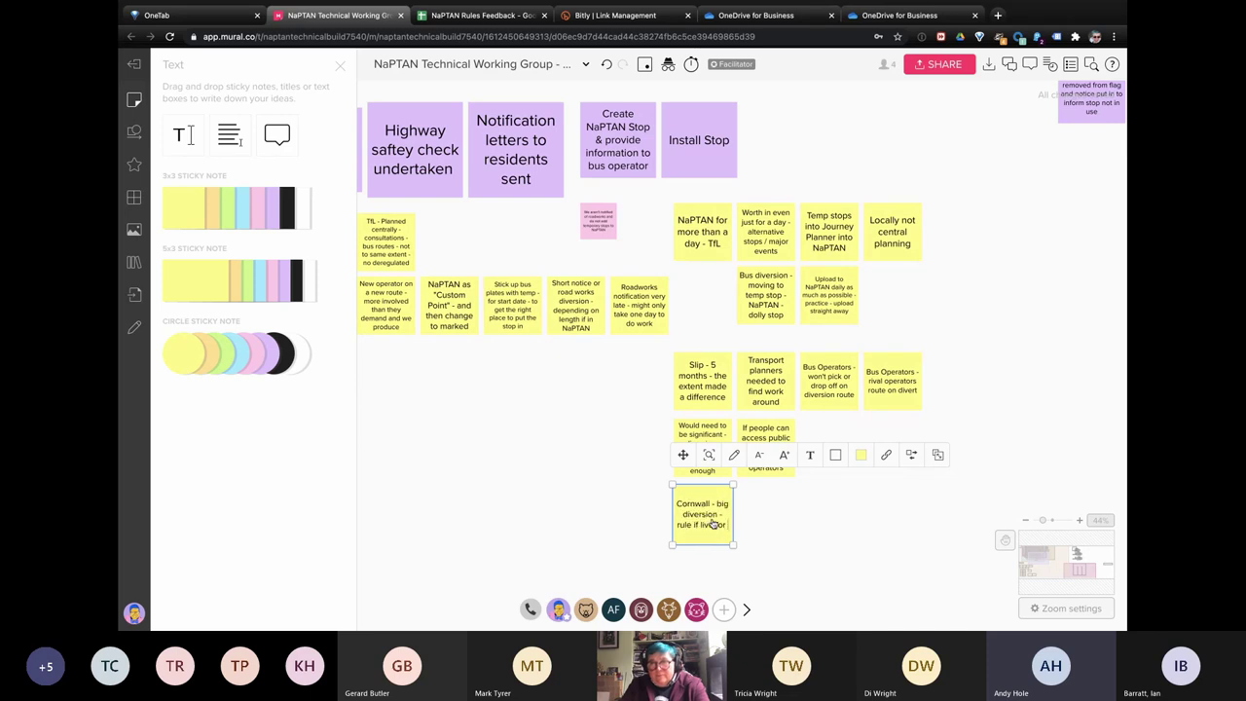
pyautogui.write(' more than 2')
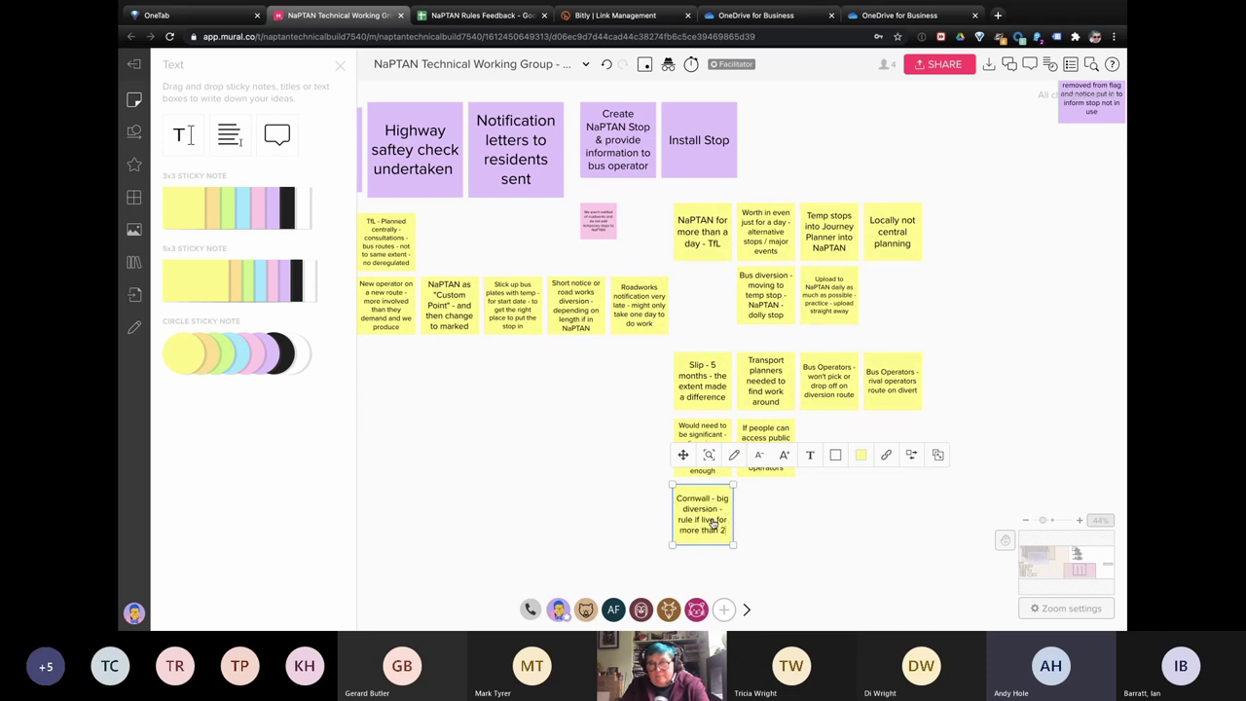
pyautogui.write(' weeks Or')
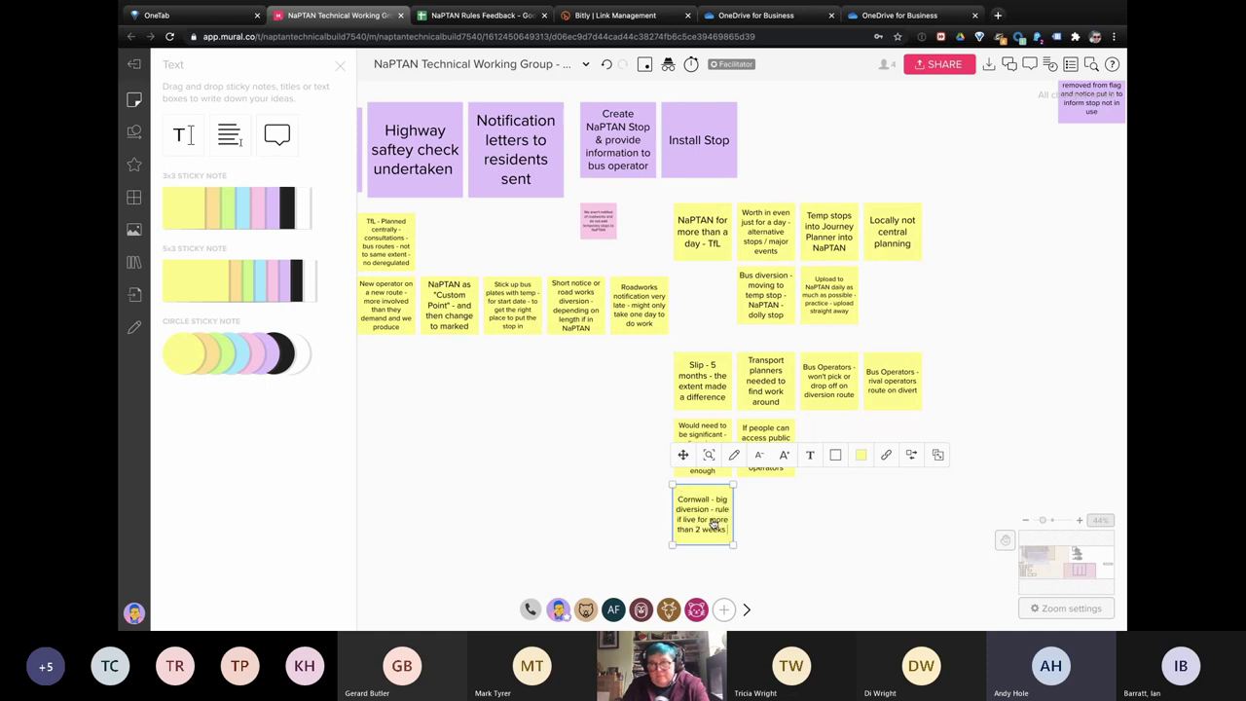
# Step: Extend the Cornwall note with "or more than 2 weeks notice - incident capture/interruptions"
pyautogui.press('BackSpace')
pyautogui.press('BackSpace')
pyautogui.press('BackSpace')
pyautogui.write('or more than ')
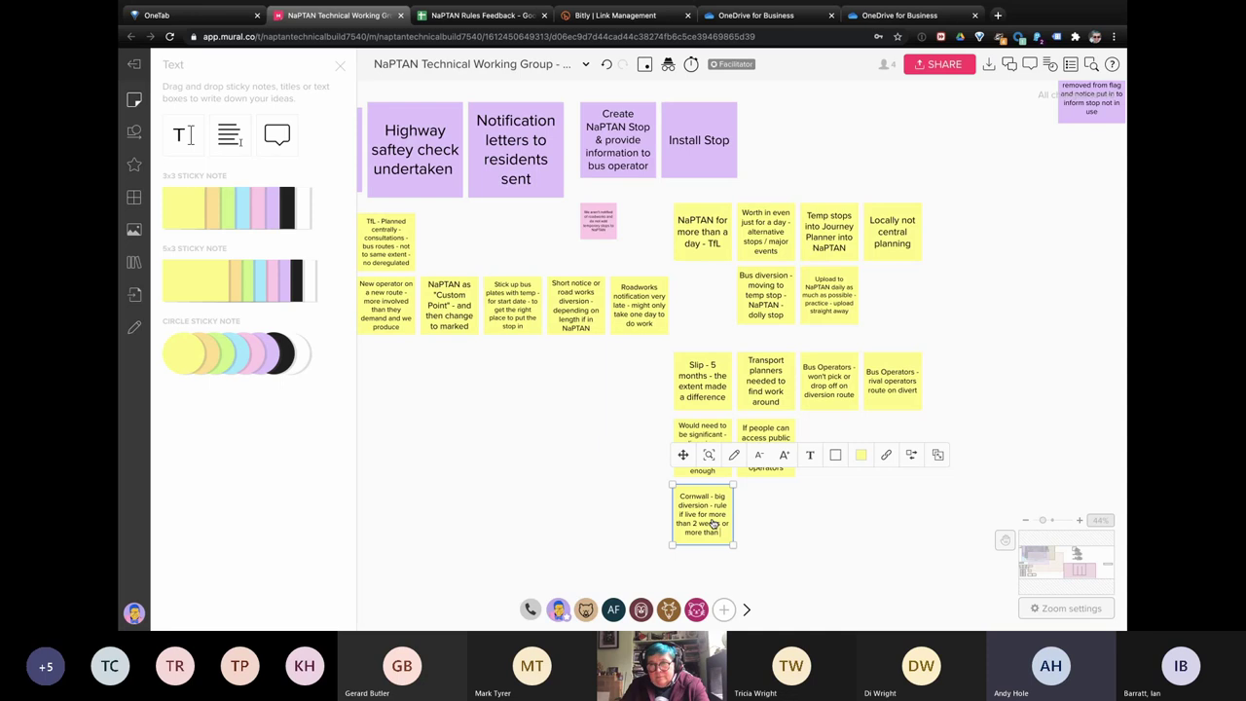
pyautogui.write('2 weeks notice - incident')
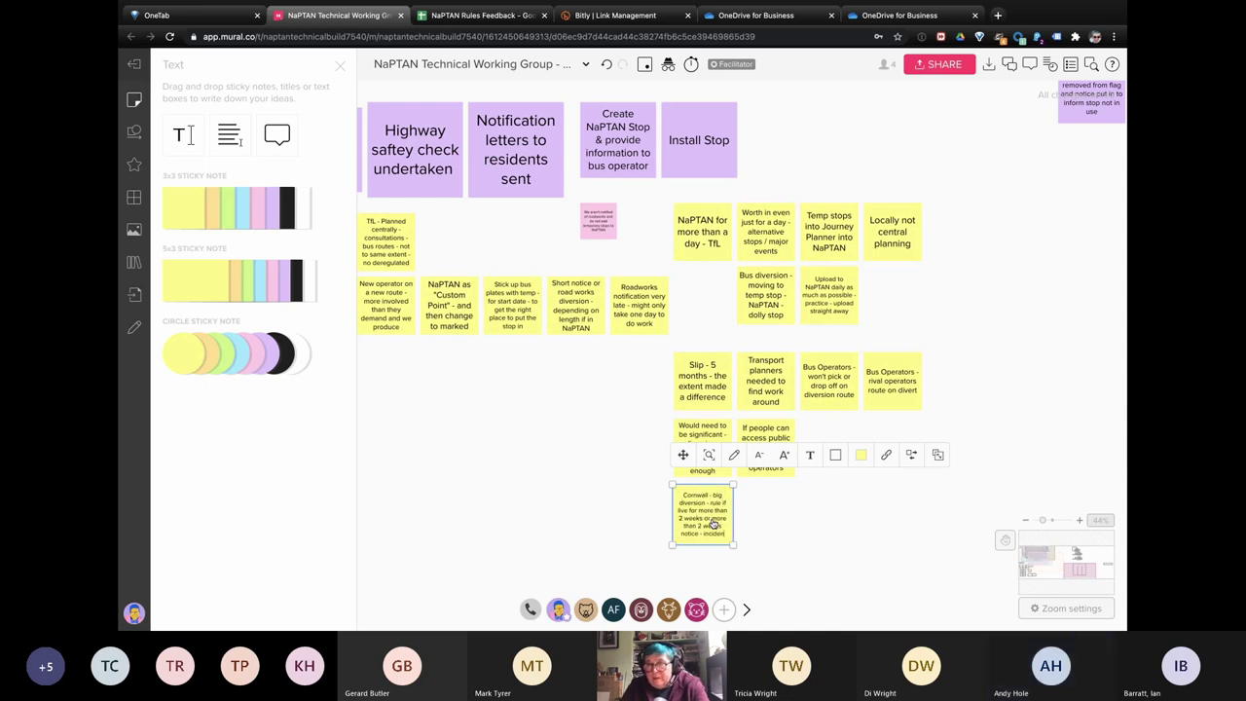
pyautogui.write(' capture/interruptions)')
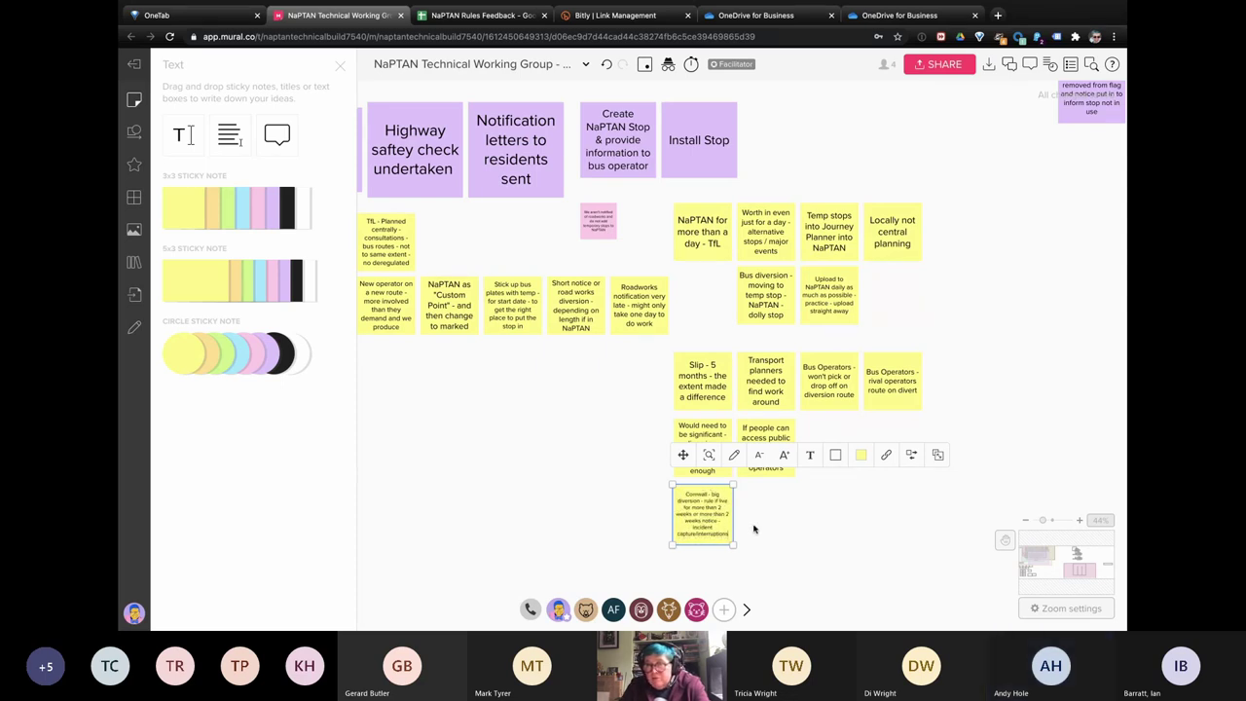
pyautogui.click(766, 525)
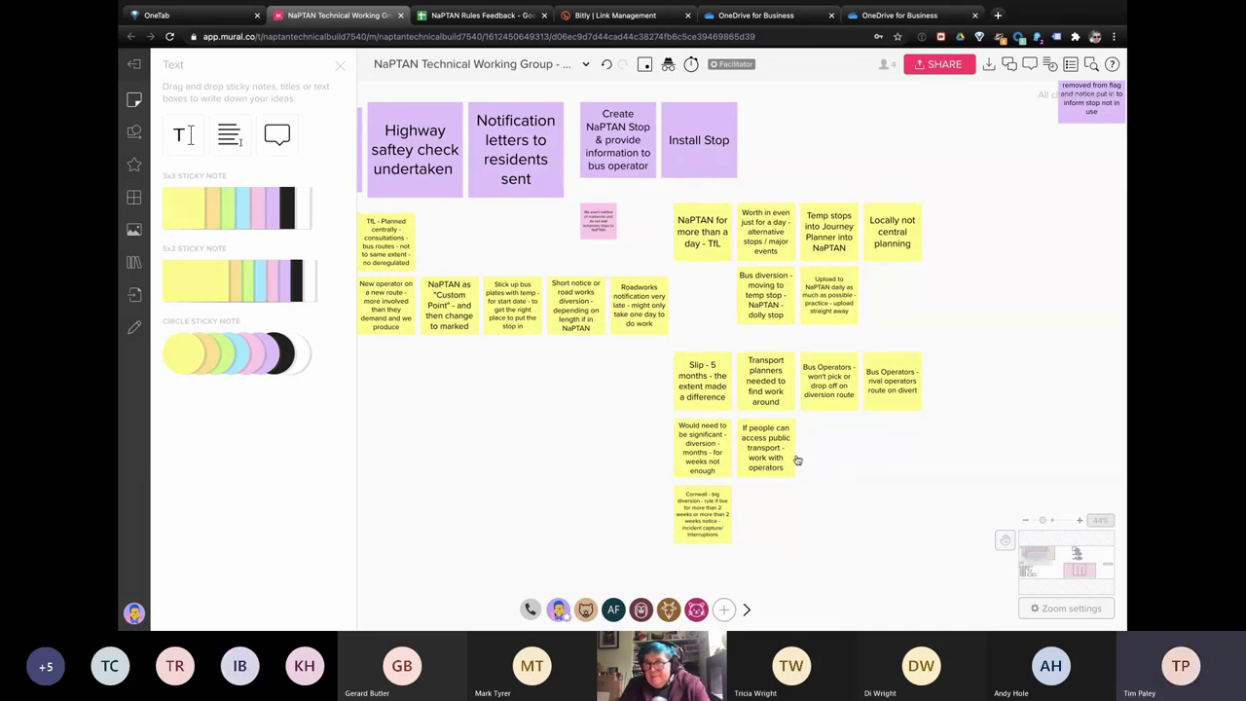
# Step: Place a copy of the "rival operators" note under the purple "If stop is physically there" note, reading "Seasonal - Custom Bus stop"
pyautogui.hscroll(2, 801, 453)
pyautogui.scroll(1, 801, 453)
pyautogui.hscroll(6, 803, 455)
pyautogui.scroll(2, 803, 455)
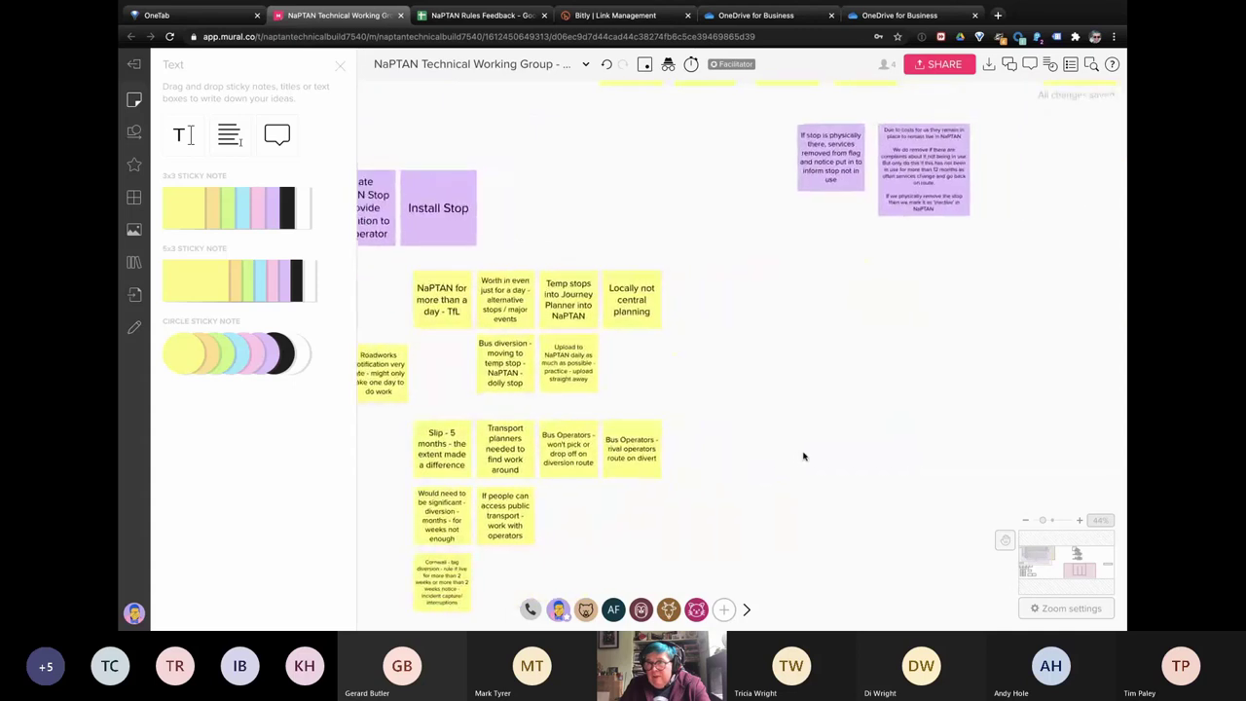
pyautogui.scroll(2, 803, 455)
pyautogui.hscroll(1, 803, 455)
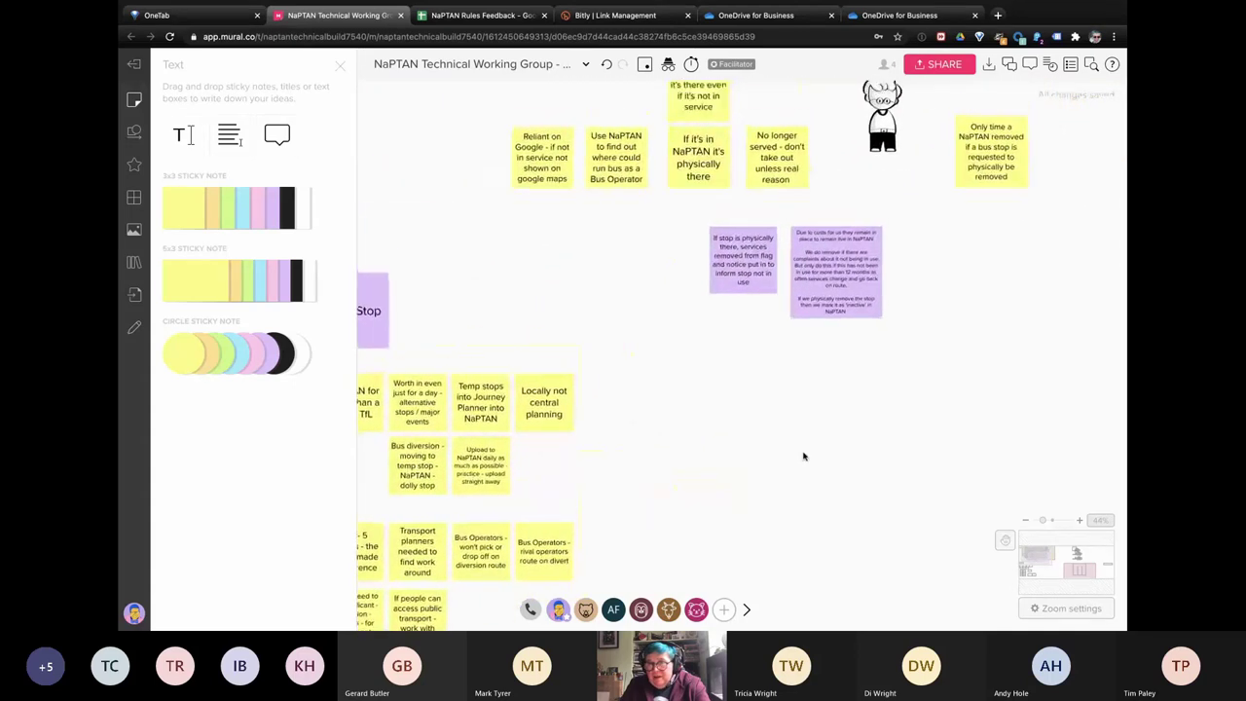
pyautogui.scroll(-2, 803, 455)
pyautogui.hscroll(-1, 803, 456)
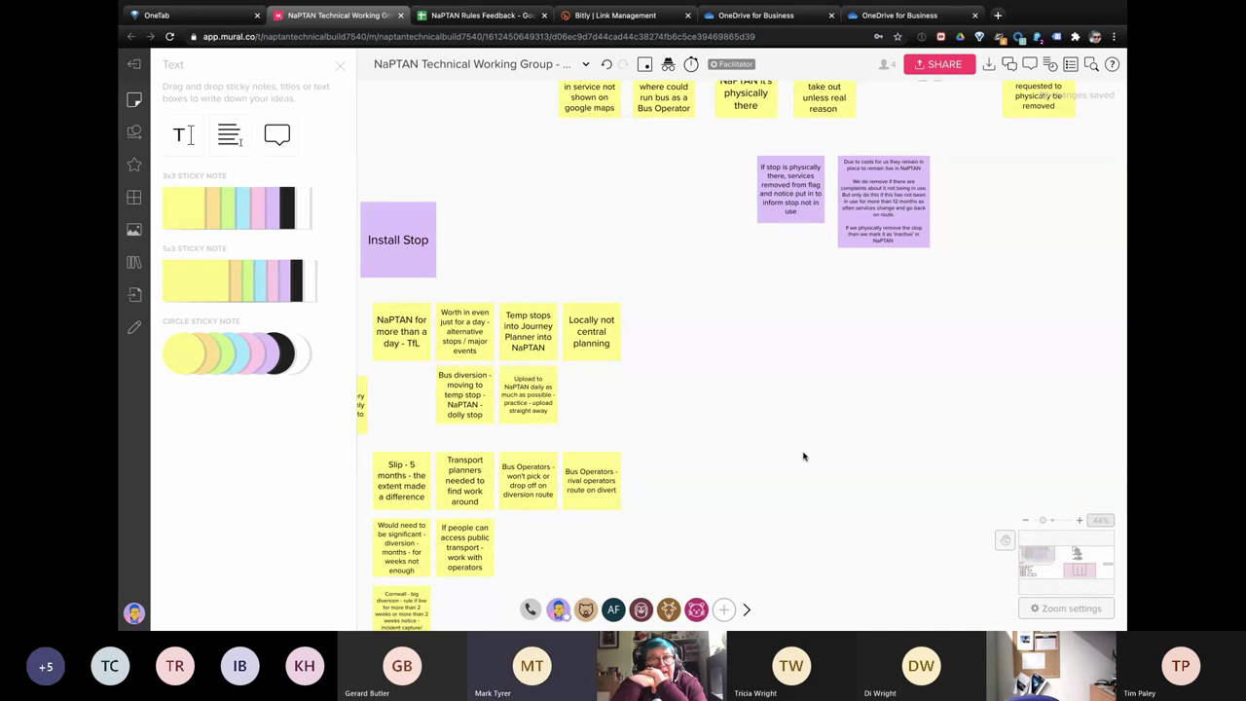
pyautogui.click(617, 479)
pyautogui.hotkey('ctrl', 'd')
pyautogui.moveTo(638, 481); pyautogui.dragTo(781, 331)
pyautogui.doubleClick(782, 331)
pyautogui.write('Ideas')
pyautogui.write('ons')
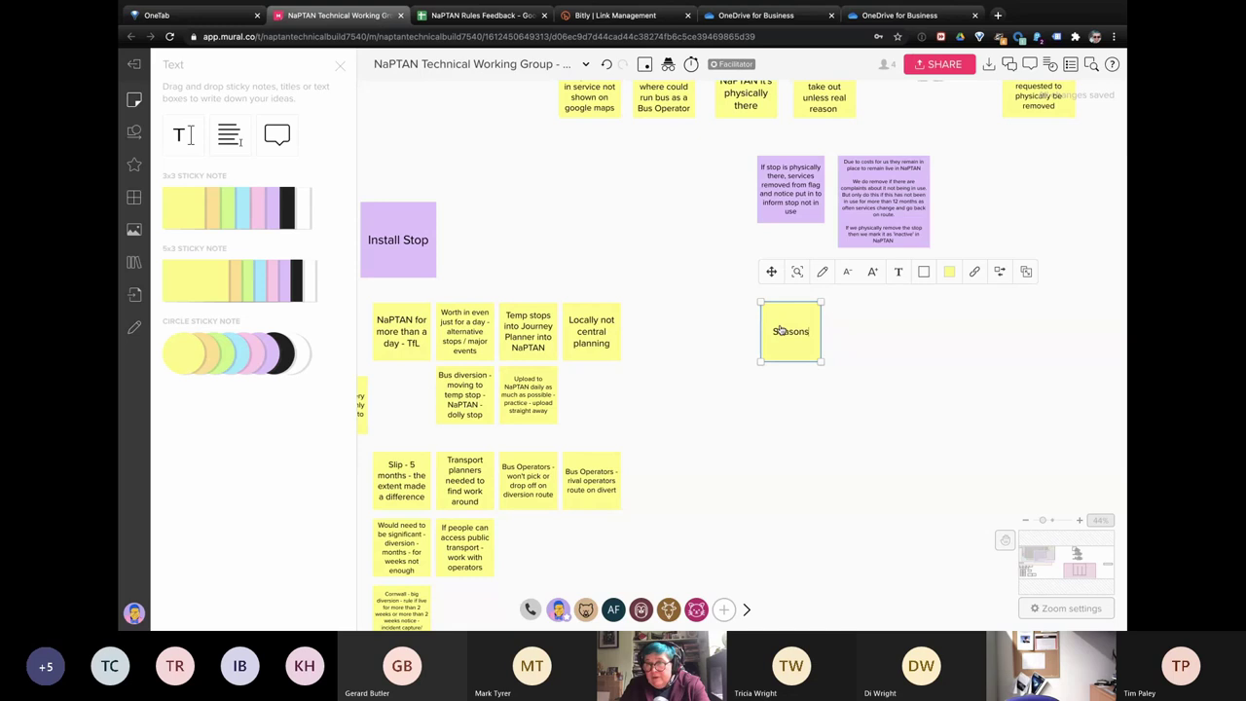
pyautogui.press('BackSpace')
pyautogui.write('al - ')
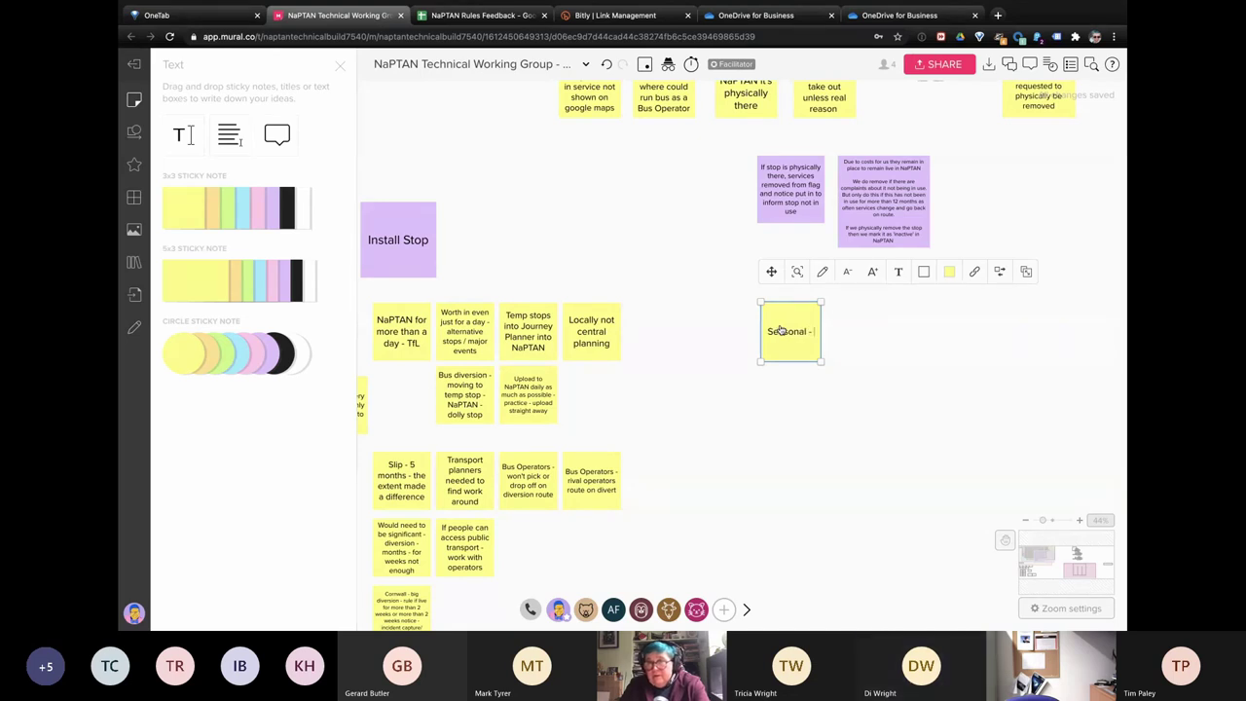
pyautogui.write('Custom Bus stop')
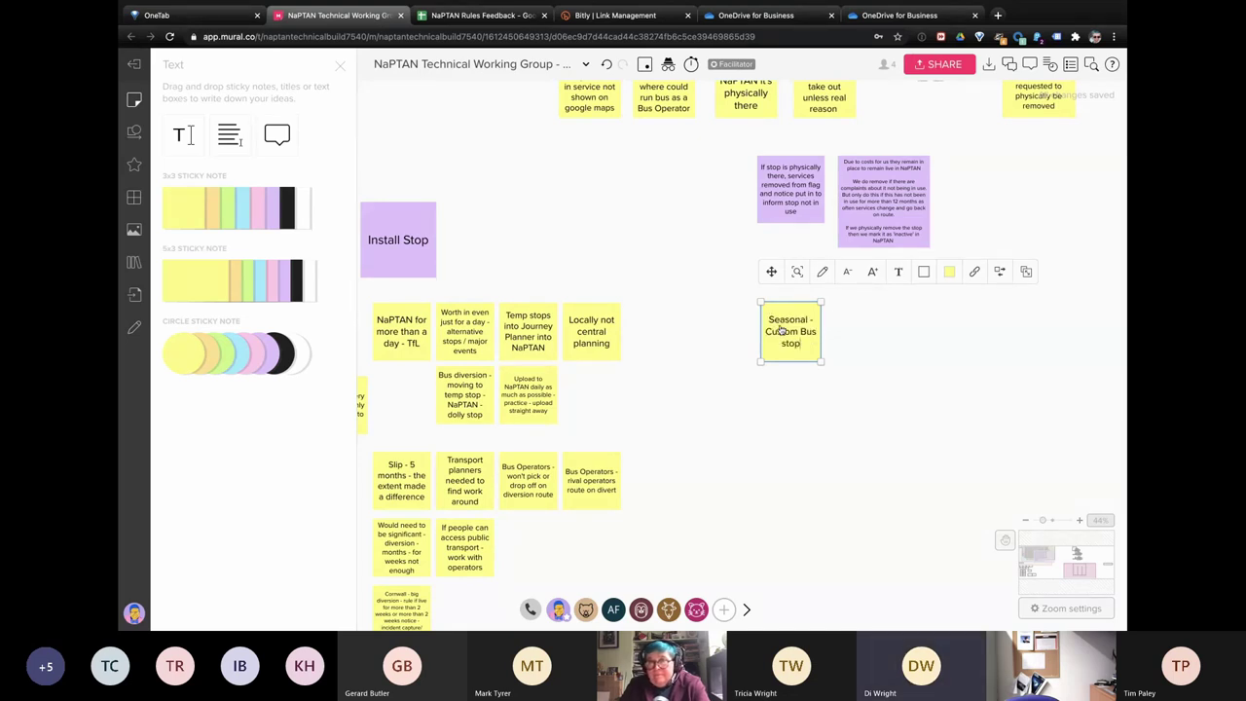
pyautogui.click(852, 334)
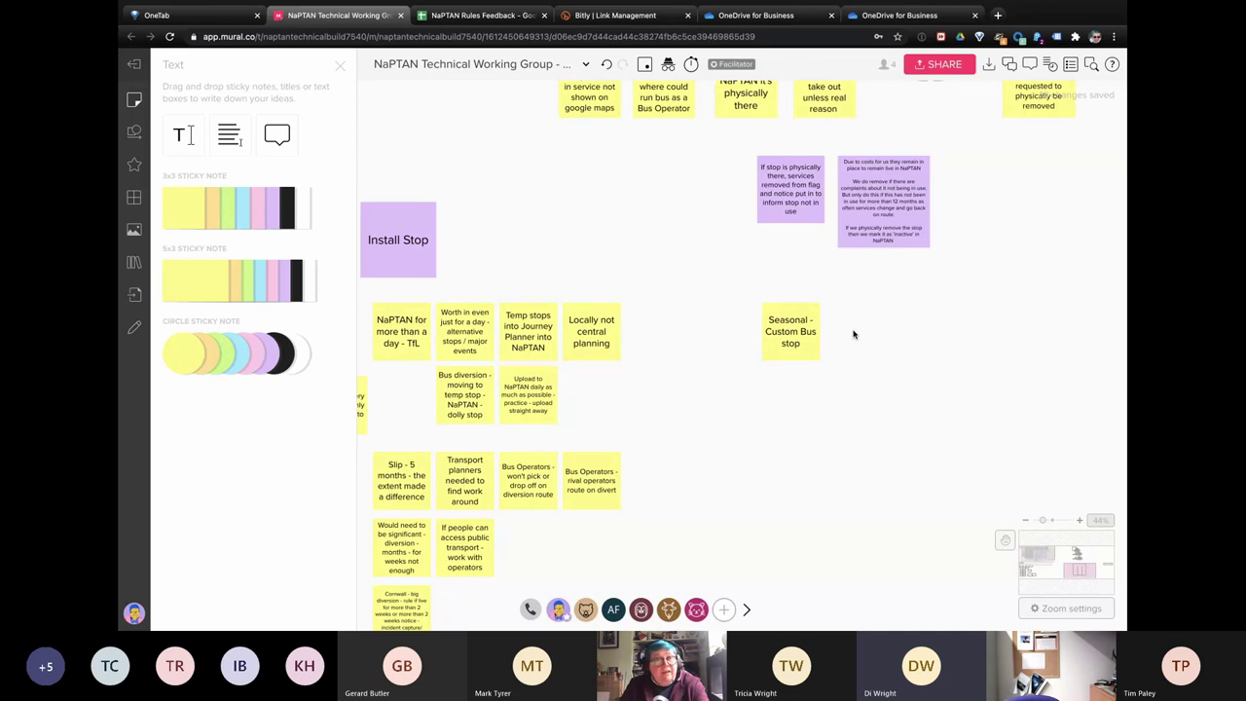
# Step: Place a copy of the "Seasonal - Custom Bus stop" note below it, reading "Many seasonal in SW - camp sites etc - all time on NaPTAN"
pyautogui.click(804, 339)
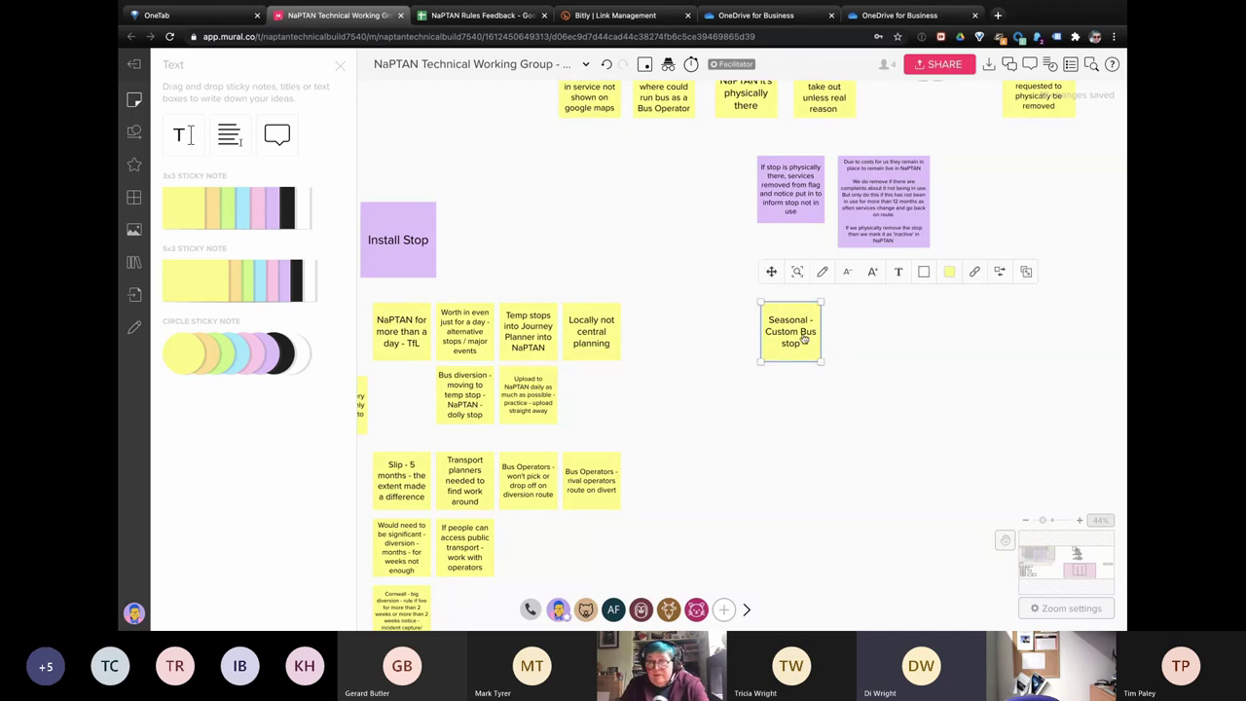
pyautogui.press('super+d')
pyautogui.moveTo(857, 342); pyautogui.dragTo(796, 401)
pyautogui.doubleClick(796, 399)
pyautogui.write('Many')
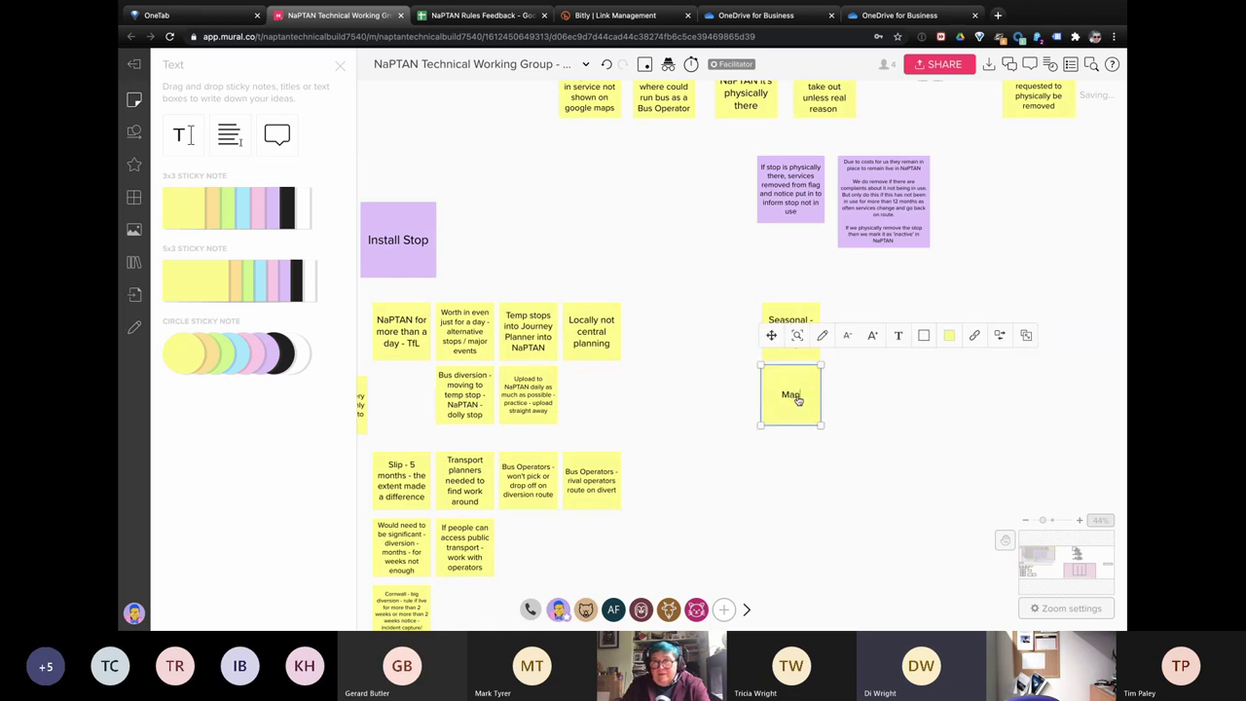
pyautogui.write(' seasonal i')
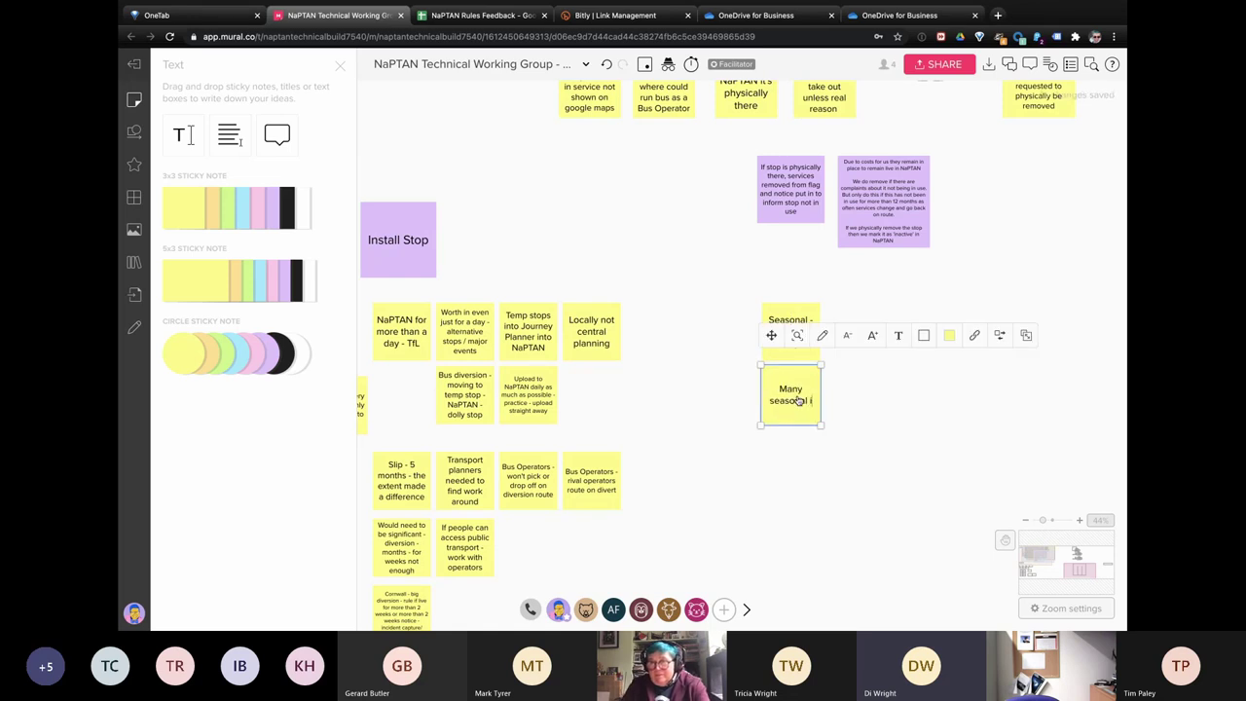
pyautogui.write('n sW - camp')
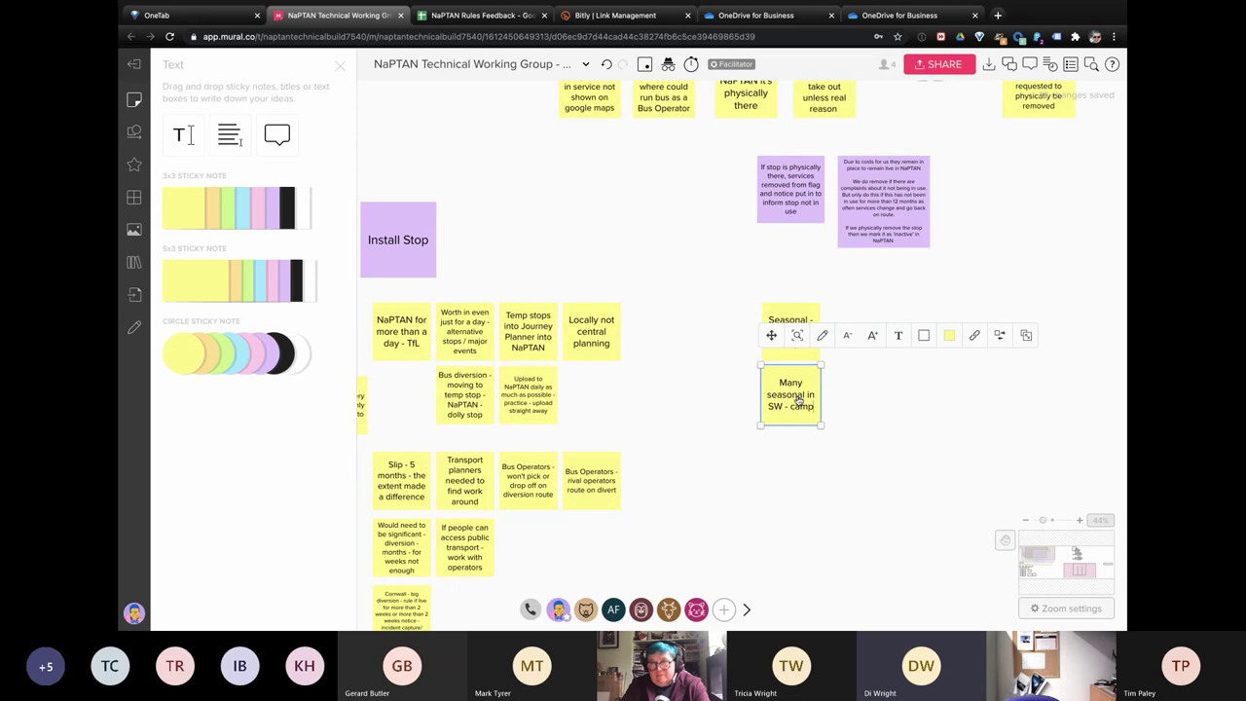
pyautogui.write(' sites etc - ')
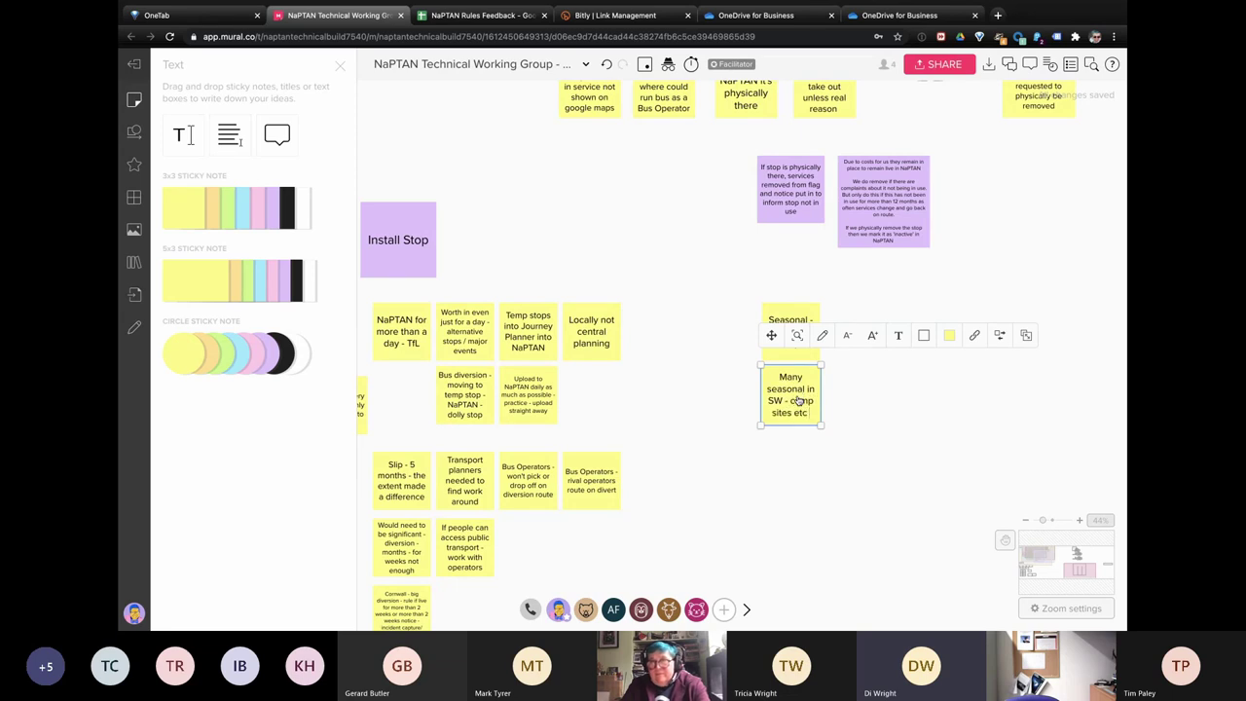
pyautogui.write('all ti')
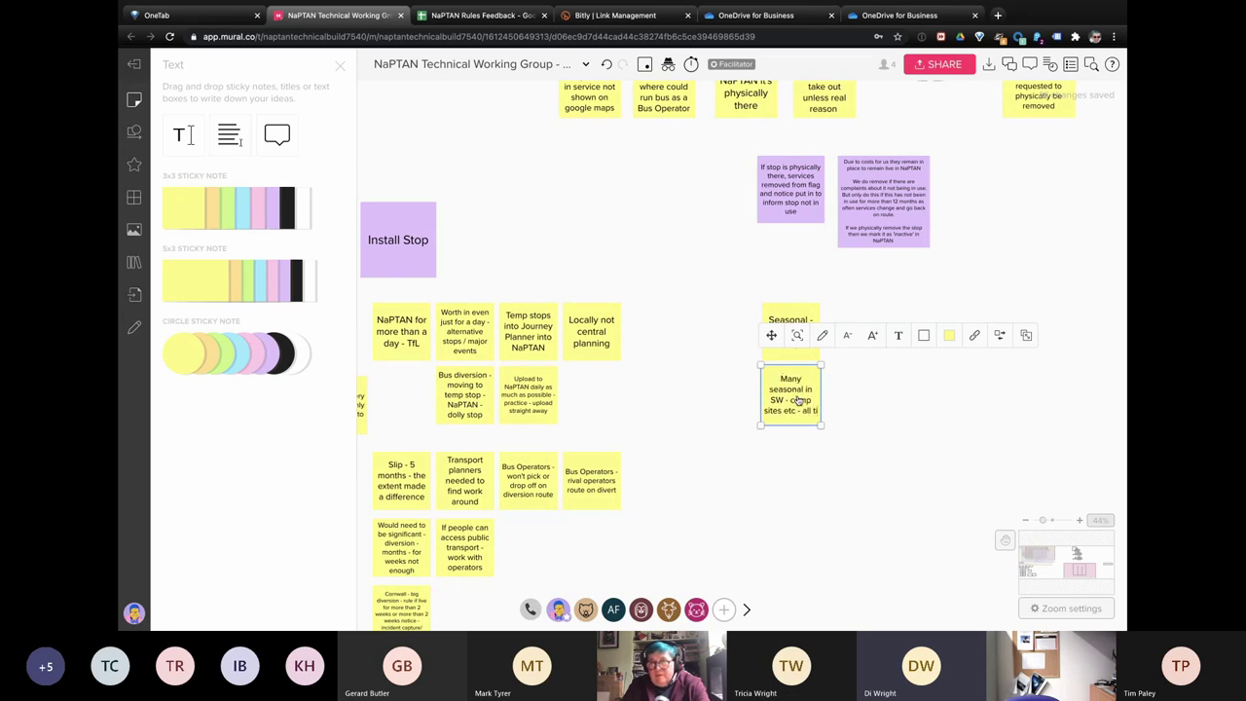
pyautogui.write('me on')
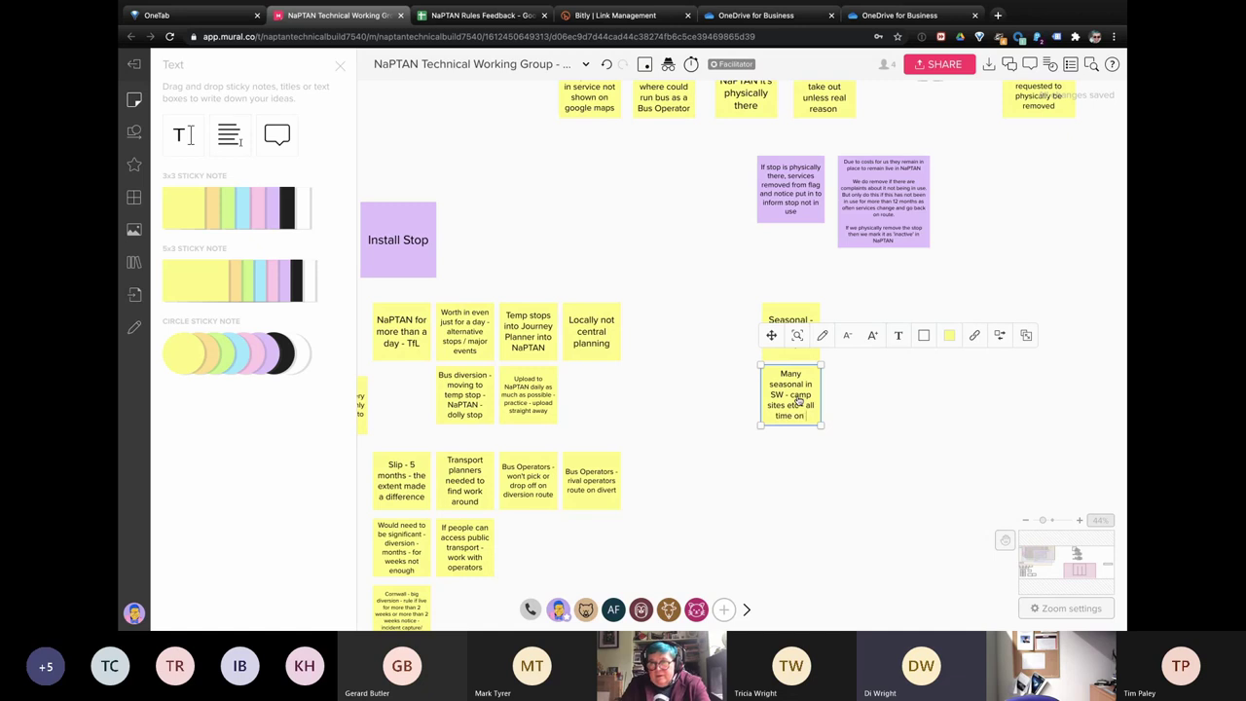
pyautogui.write(' NaPTAN')
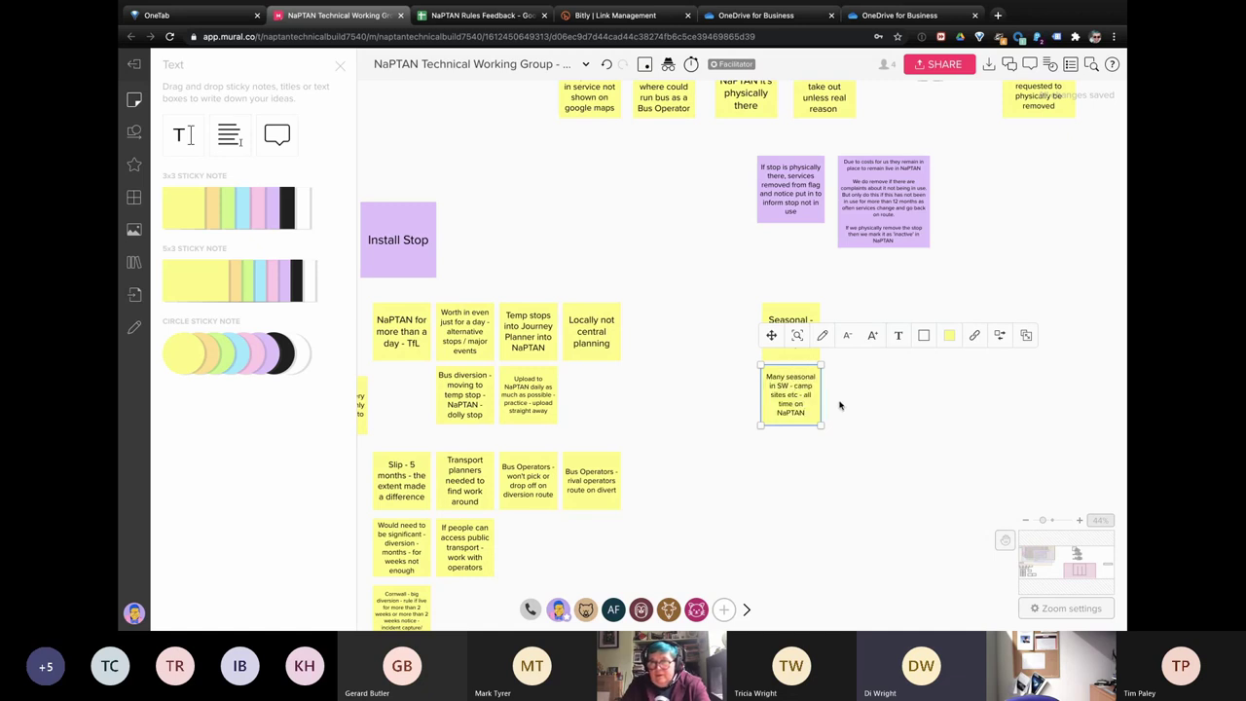
# Step: Add a note beside the "Many seasonal in SW" note, reading "Sailsbury plan for week once a year all in NaPTAN"
pyautogui.press('Tab')
pyautogui.write('S')
pyautogui.write('alisbury pla')
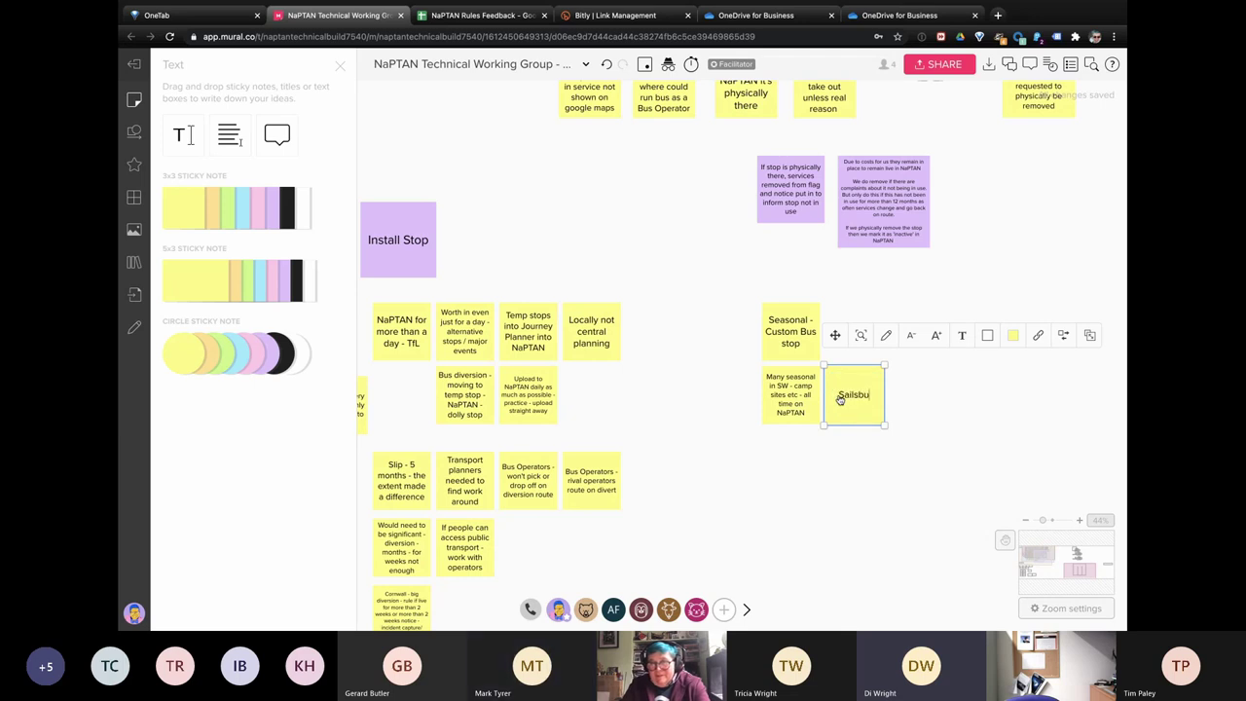
pyautogui.write('n for')
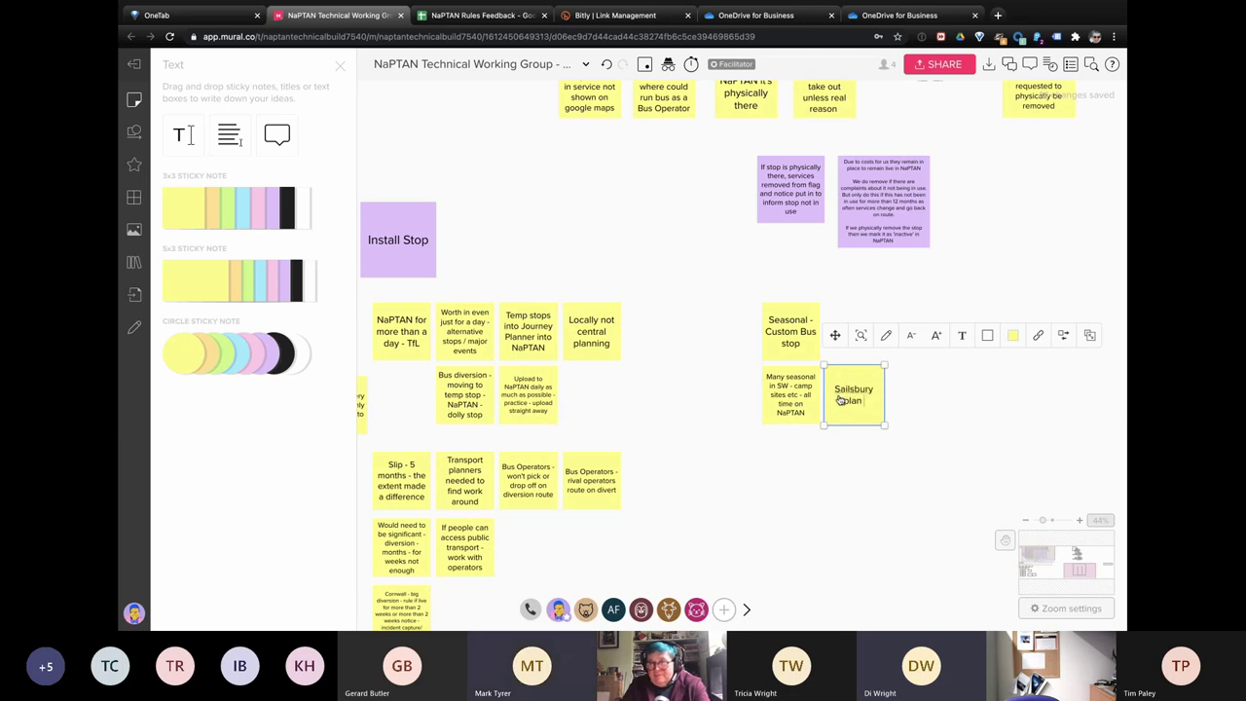
pyautogui.write('wee')
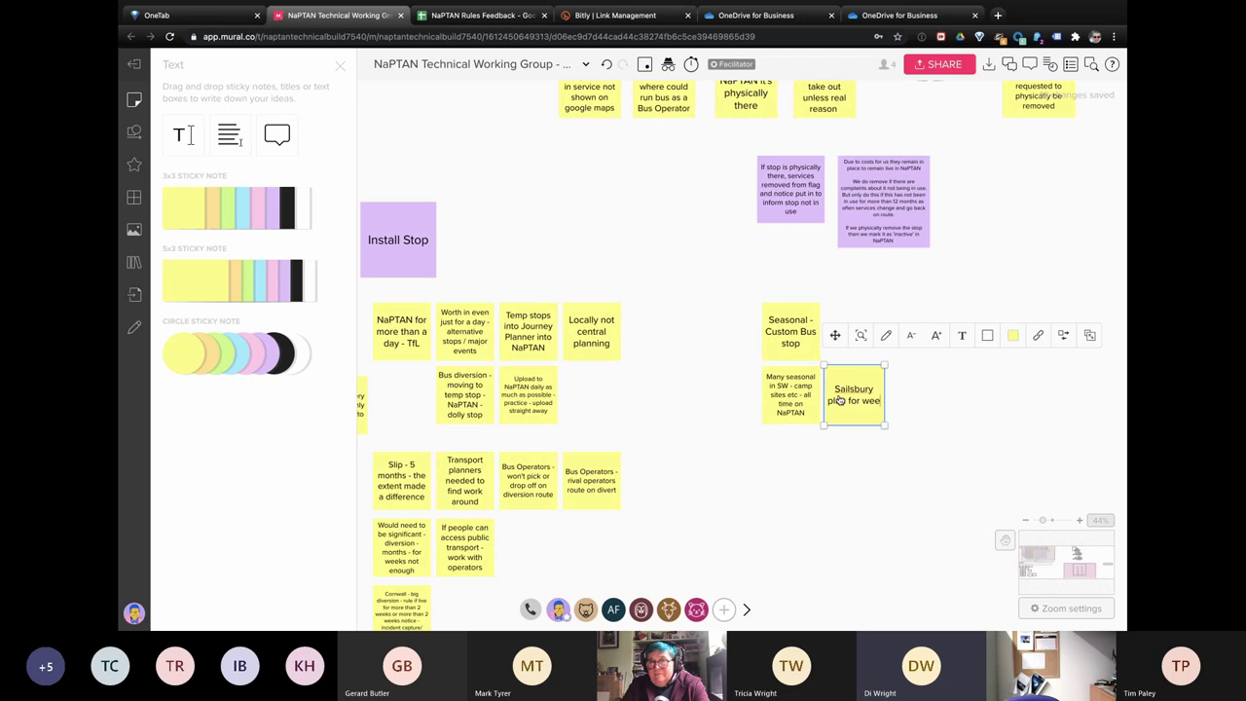
pyautogui.write('k once a')
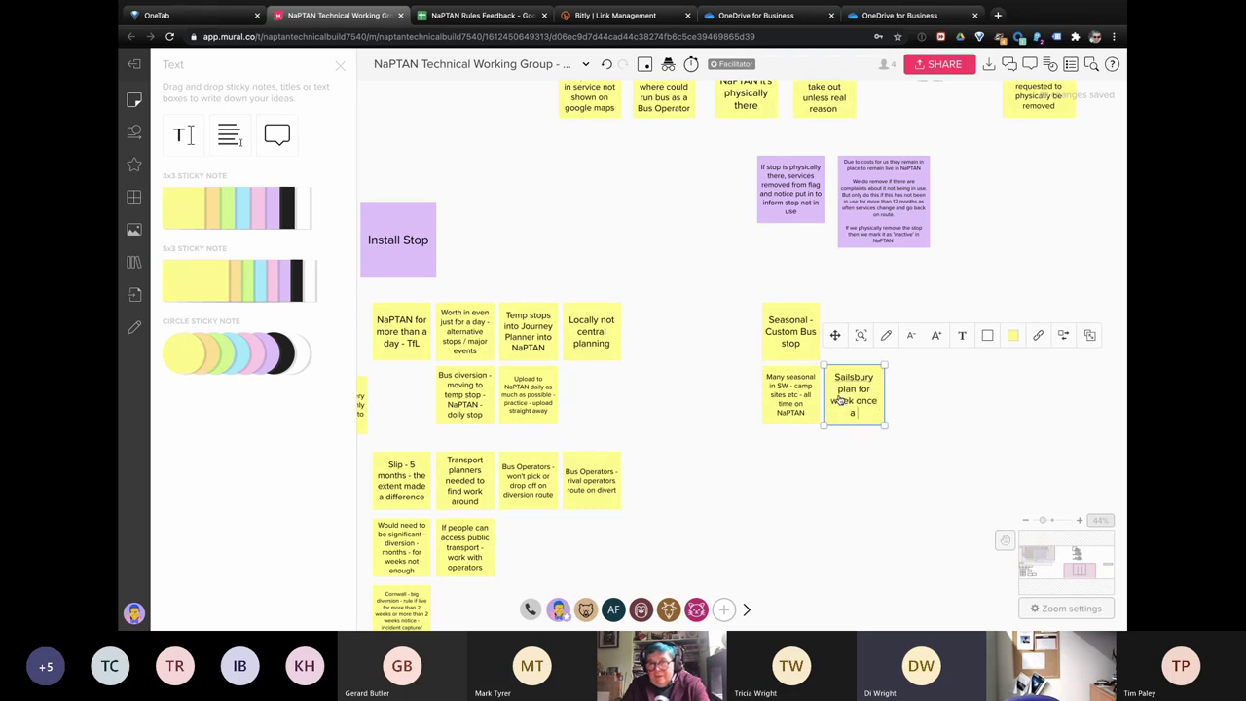
pyautogui.write(' year all in')
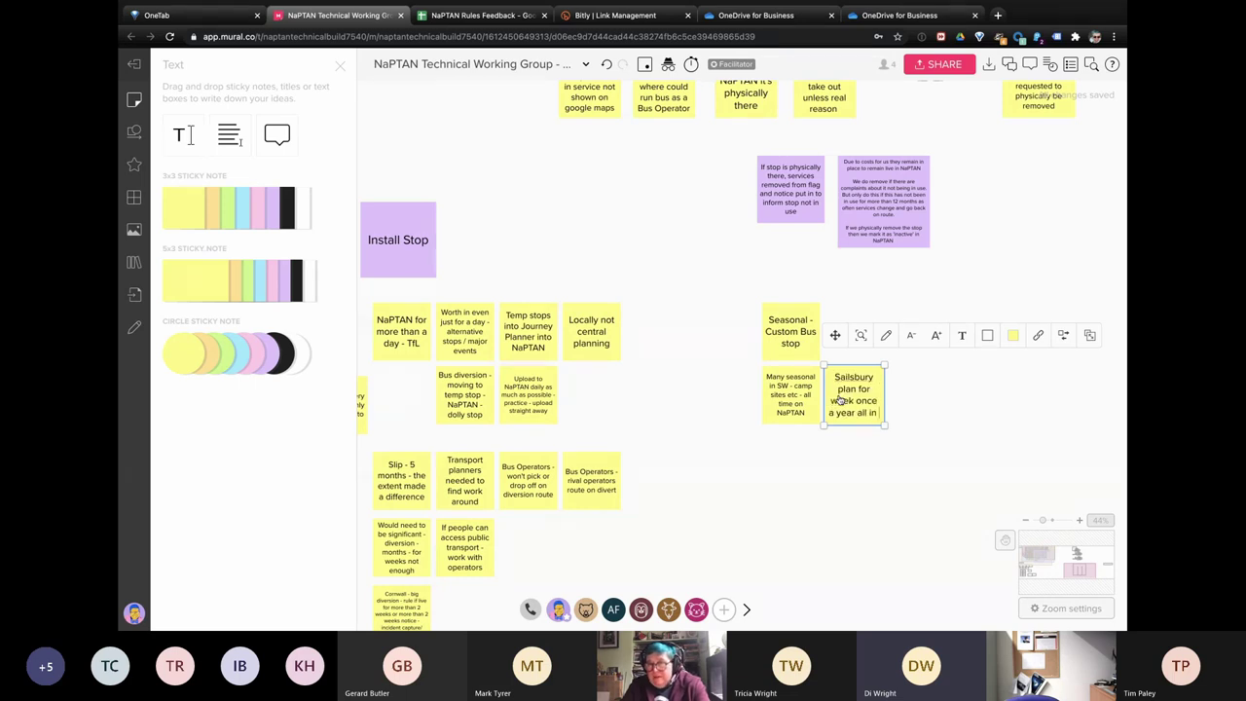
pyautogui.write(' NapTAN')
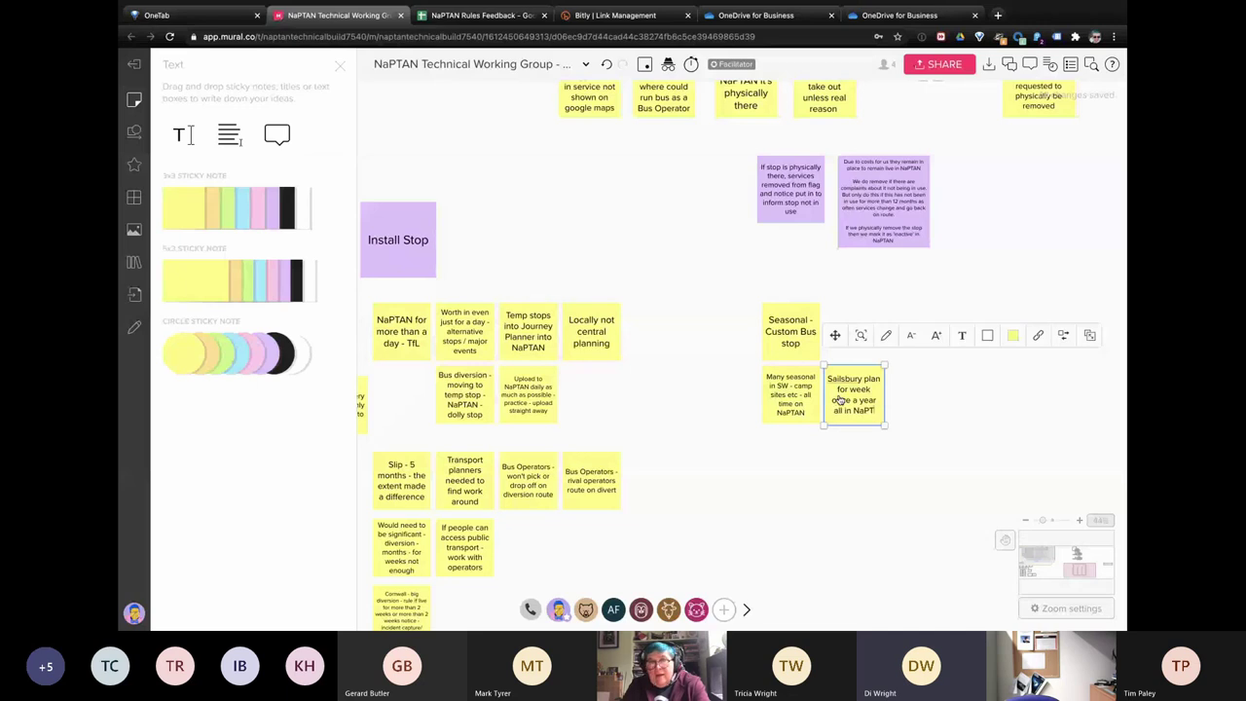
pyautogui.press('Escape')
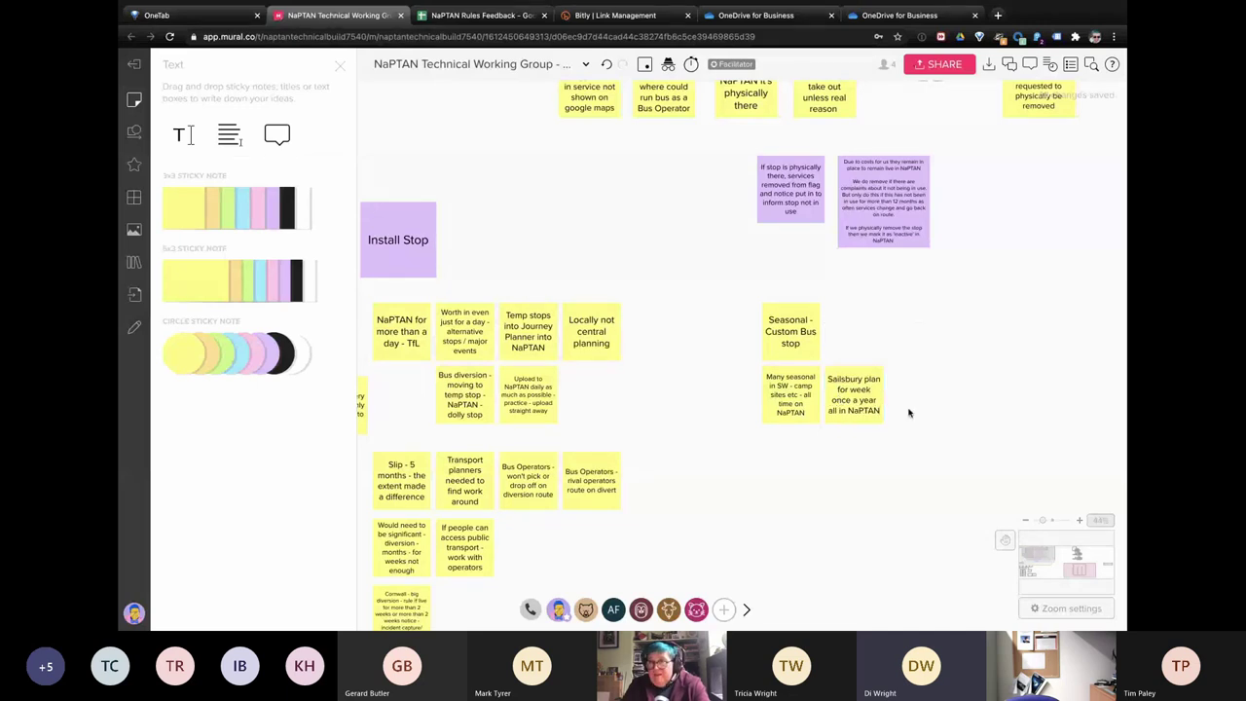
# Step: Correct "plan" to "plain" in the Sailsbury note
pyautogui.click(872, 381)
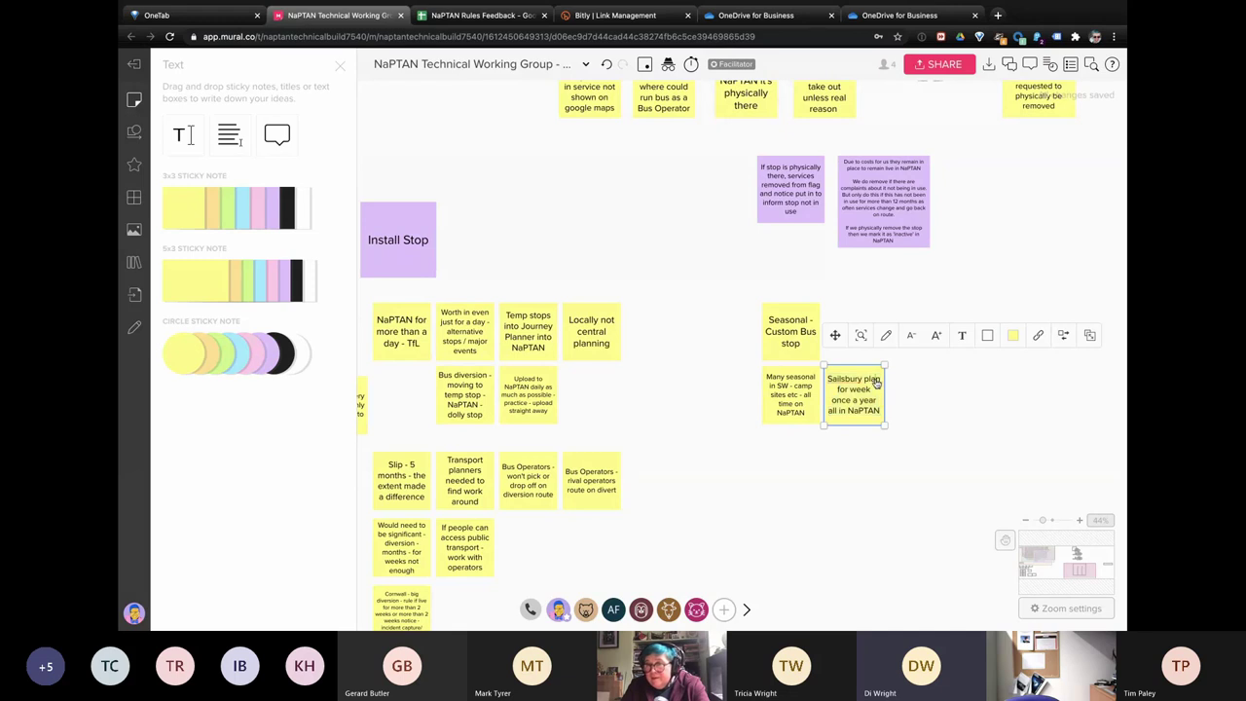
pyautogui.click(873, 381)
pyautogui.write('i')
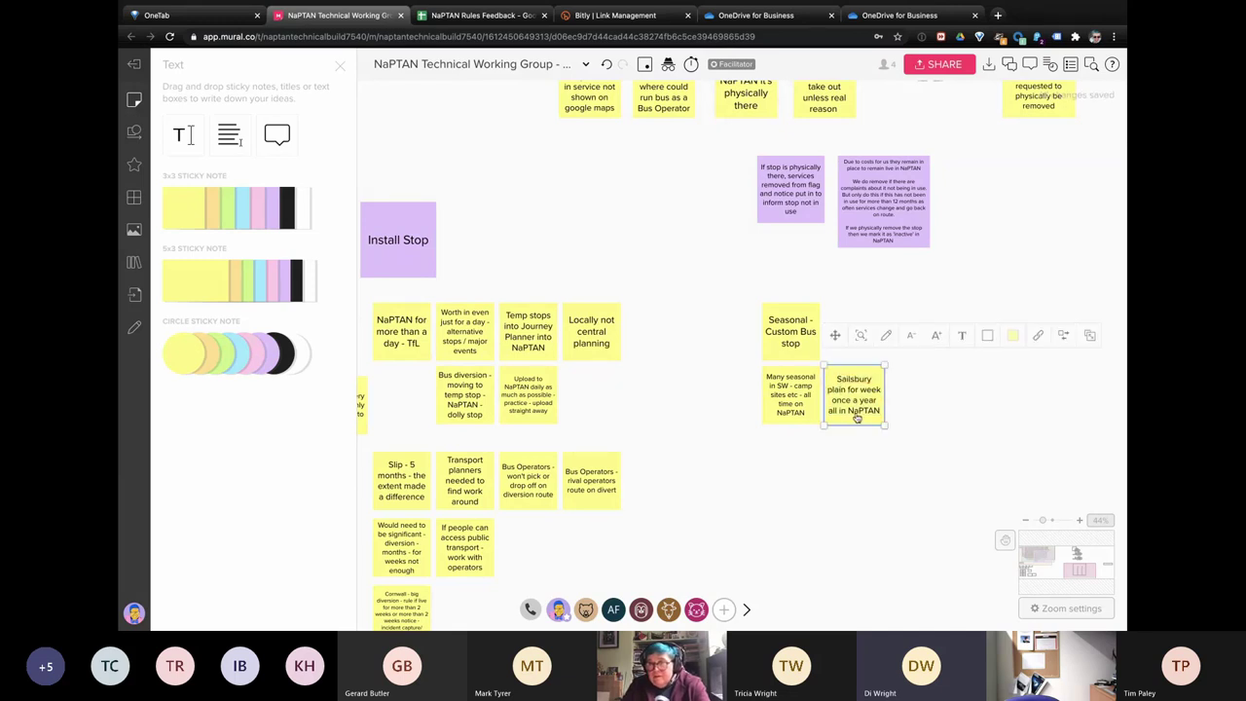
# Step: Place a copy of the Sailsbury note below the "Many seasonal in SW" note, reading "Seasonal bus stops exist all year around"
pyautogui.hotkey('ctrl', 'd')
pyautogui.moveTo(886, 394); pyautogui.dragTo(787, 472)
pyautogui.doubleClick(786, 473)
pyautogui.write('Seasonal bus stops e')
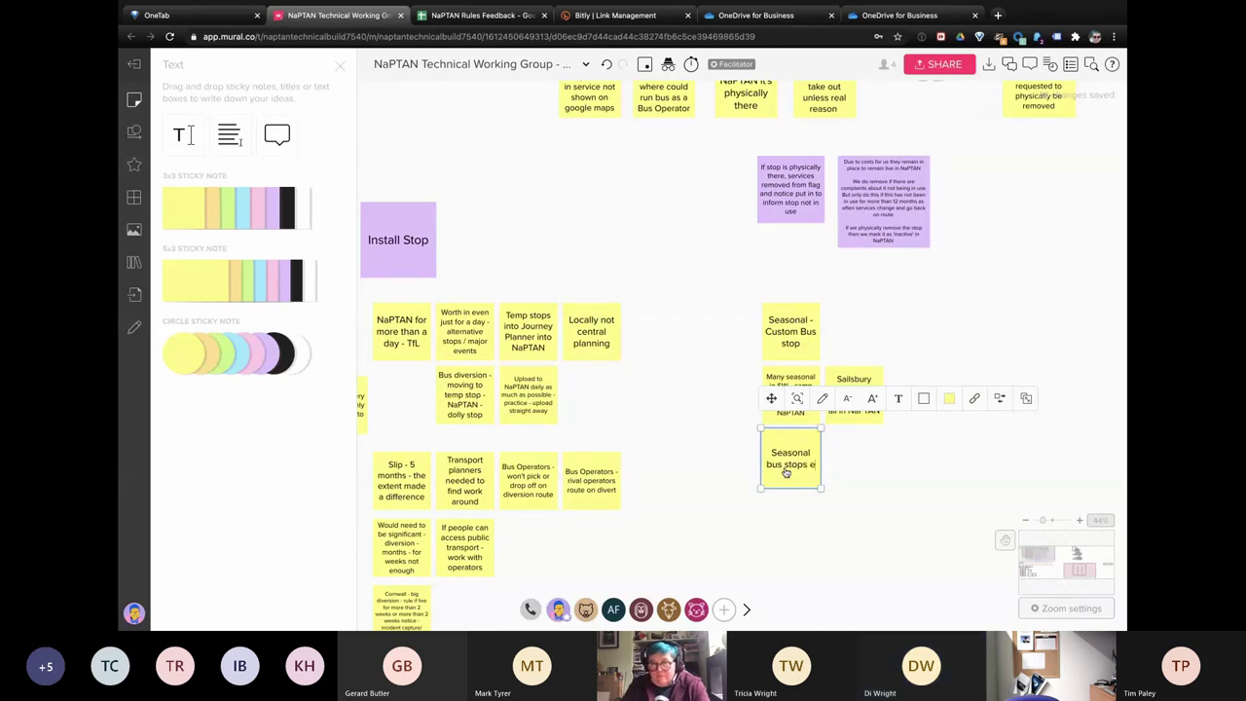
pyautogui.write('xist all year around')
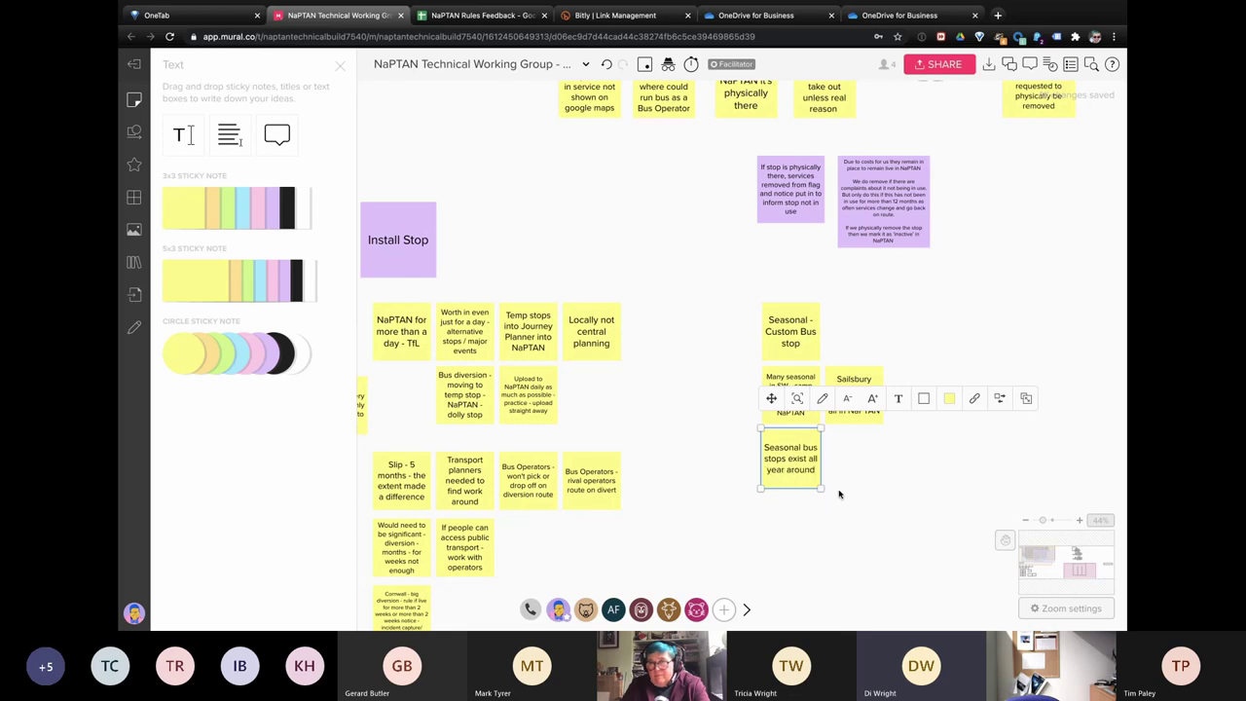
pyautogui.press('Escape')
# Step: Duplicate the "Seasonal bus stops exist" note to its right, reading "Terminal point in country park - one off Park and Ride into their system"
pyautogui.click(793, 473)
pyautogui.hotkey('ctrl', 'd')
pyautogui.doubleClick(846, 464)
pyautogui.write('Terminal')
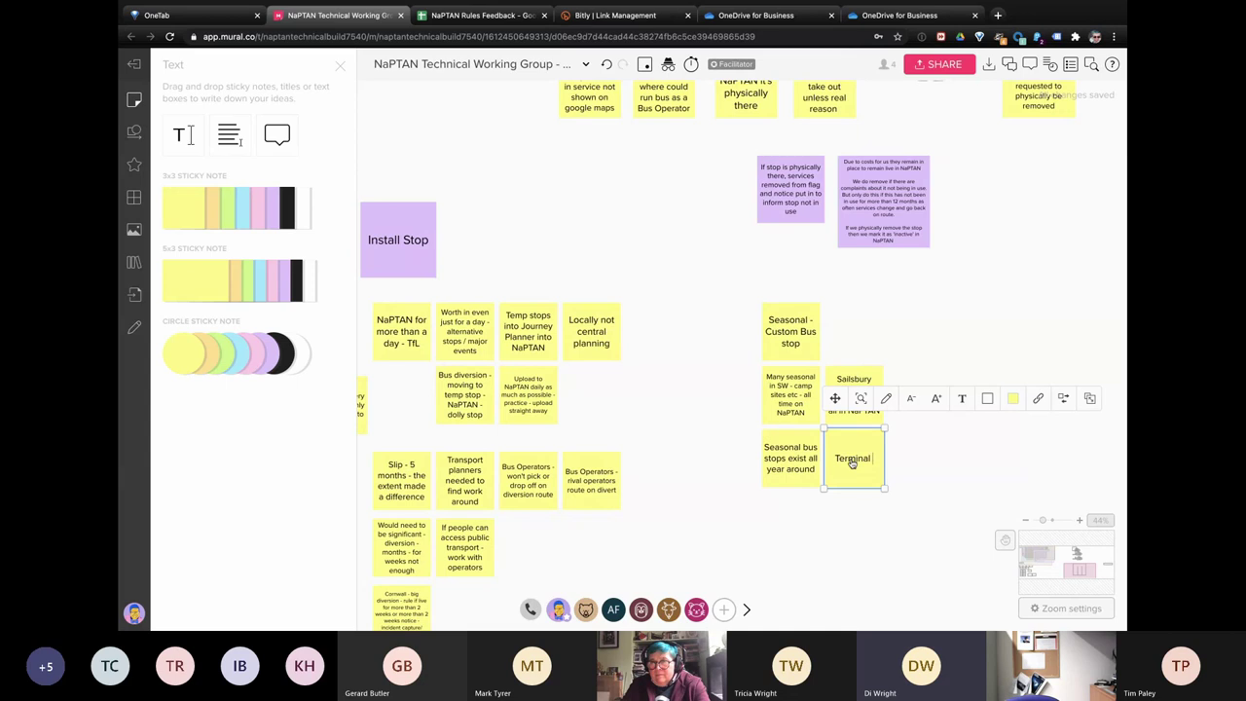
pyautogui.write(' point in country park')
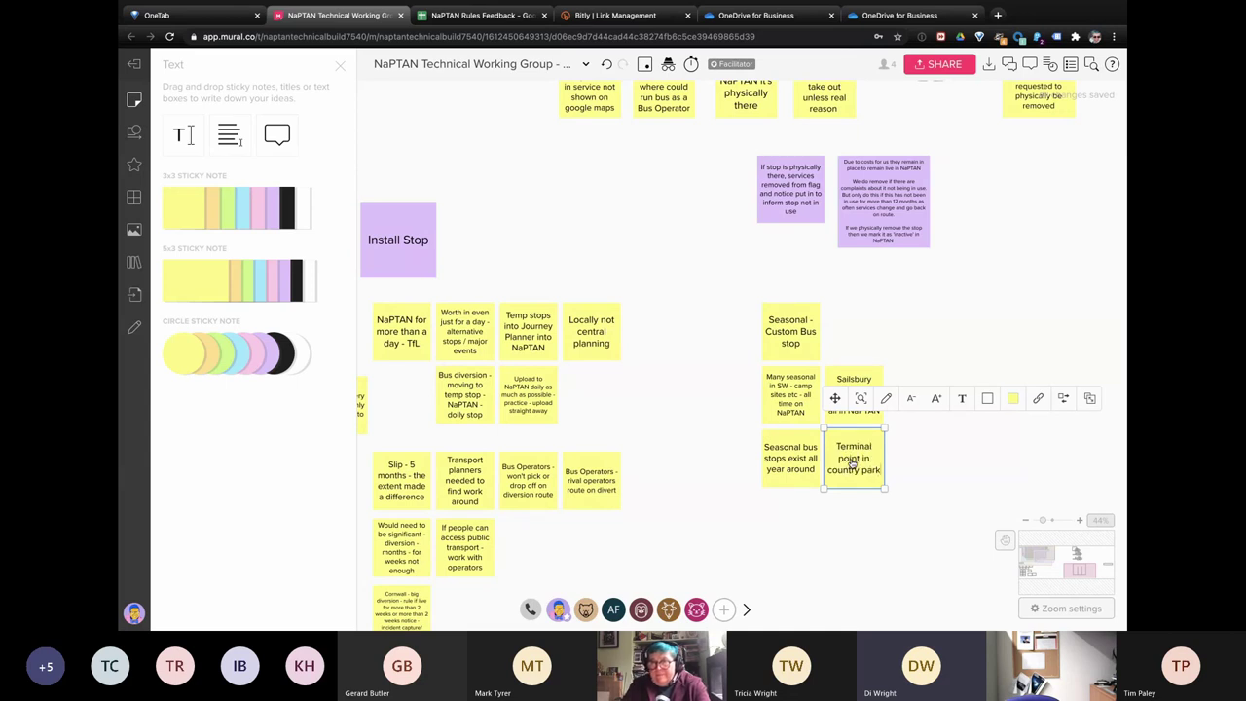
pyautogui.press('Return')
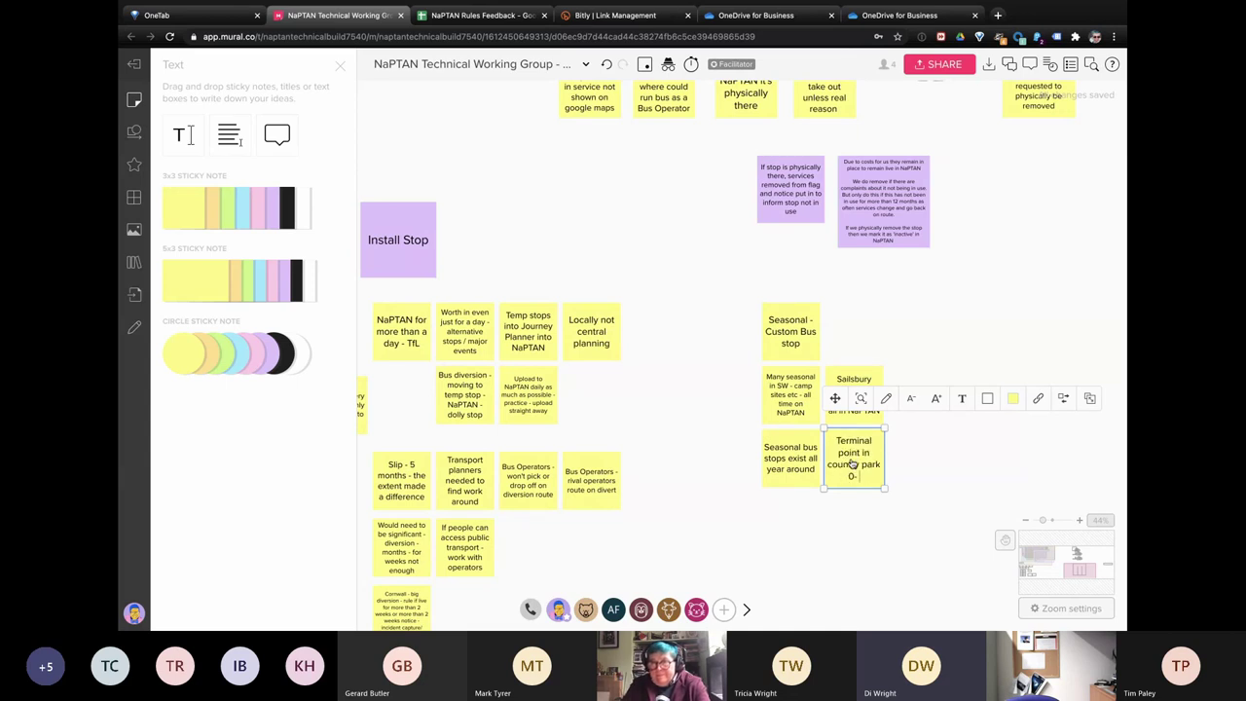
pyautogui.write('- one off Park and Ride into their susty')
pyautogui.press('BackSpace')
pyautogui.press('BackSpace')
pyautogui.press('BackSpace')
pyautogui.press('BackSpace')
pyautogui.write('ystem')
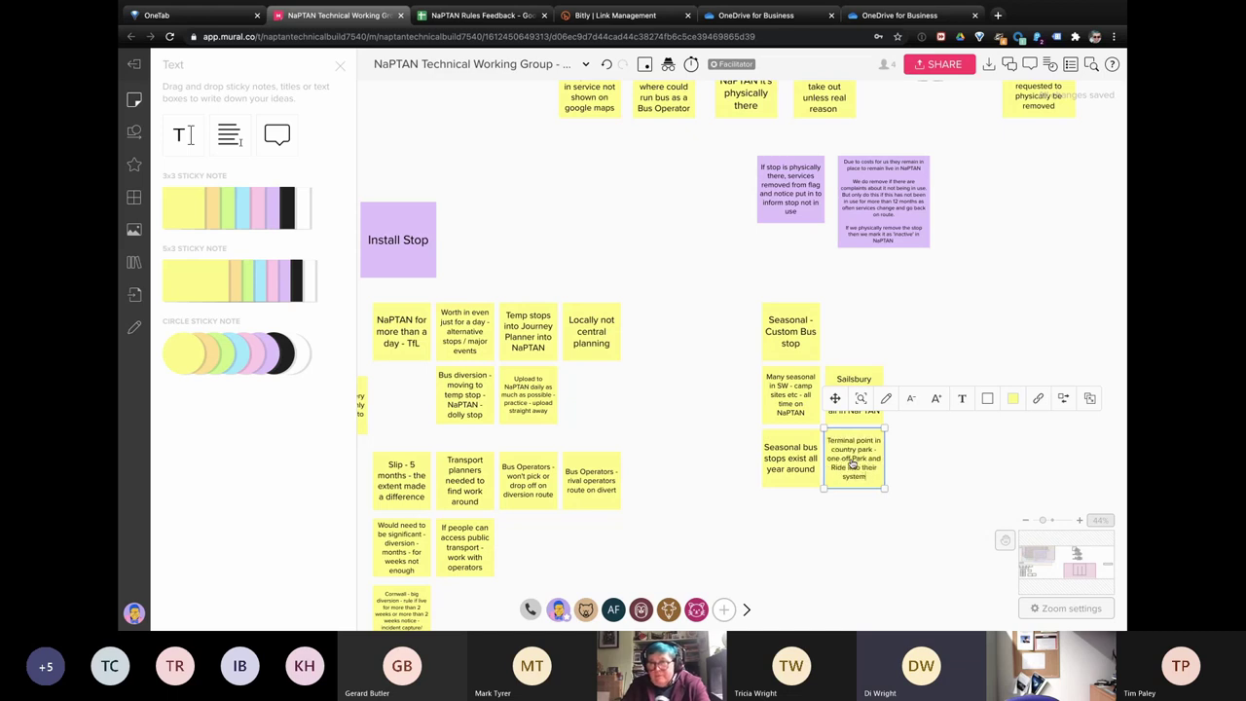
# Step: Duplicate the "Terminal point in country park" note to its right, reading "One off - Festival - Custom"
pyautogui.hotkey('ctrl', 'd')
pyautogui.doubleClick(917, 468)
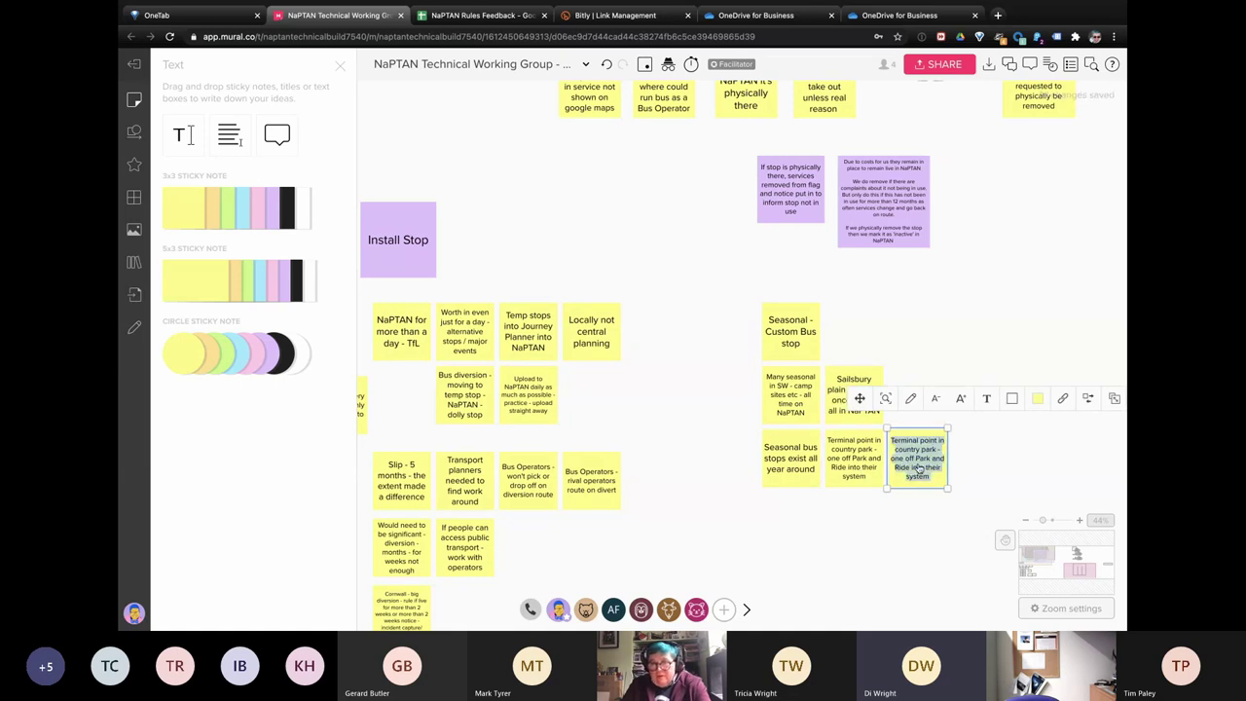
pyautogui.write('One off - Festival - Custom')
pyautogui.click(987, 481)
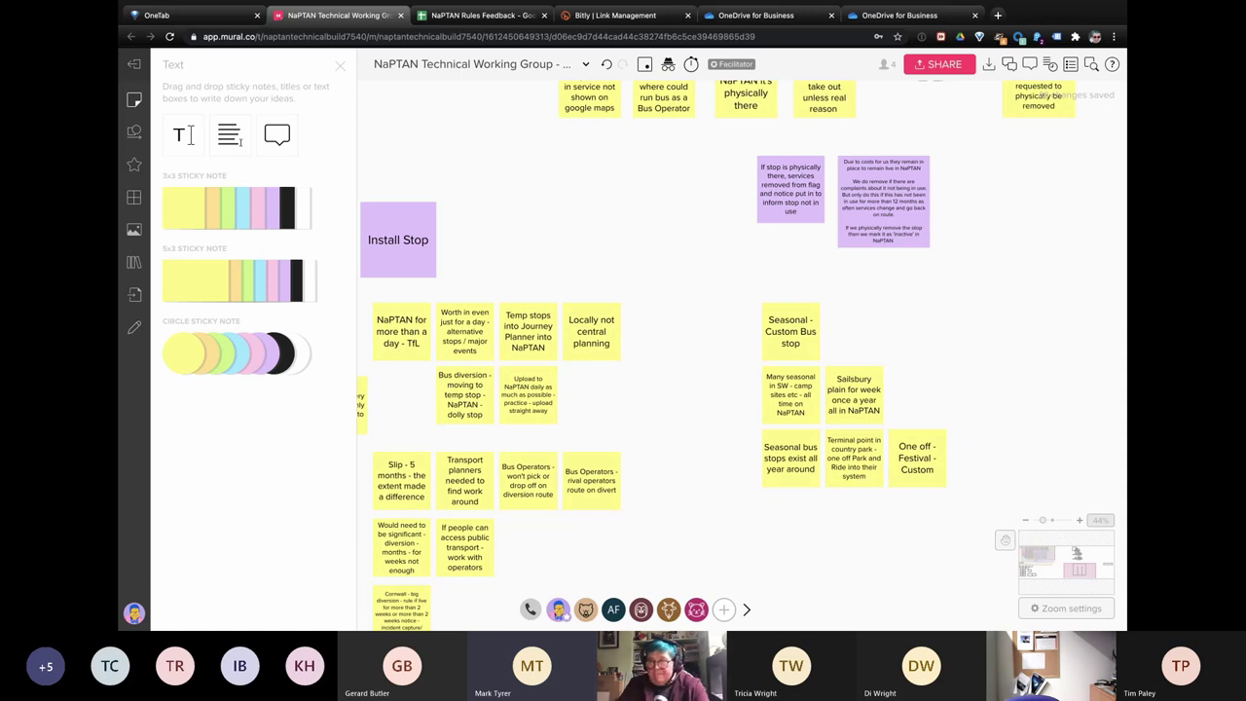
# Step: Duplicate the "Seasonal - Custom Bus stop" note to its right, reading "Festival and busses needed to terminal if not already there"
pyautogui.click(785, 347)
pyautogui.hotkey('ctrl', 'd')
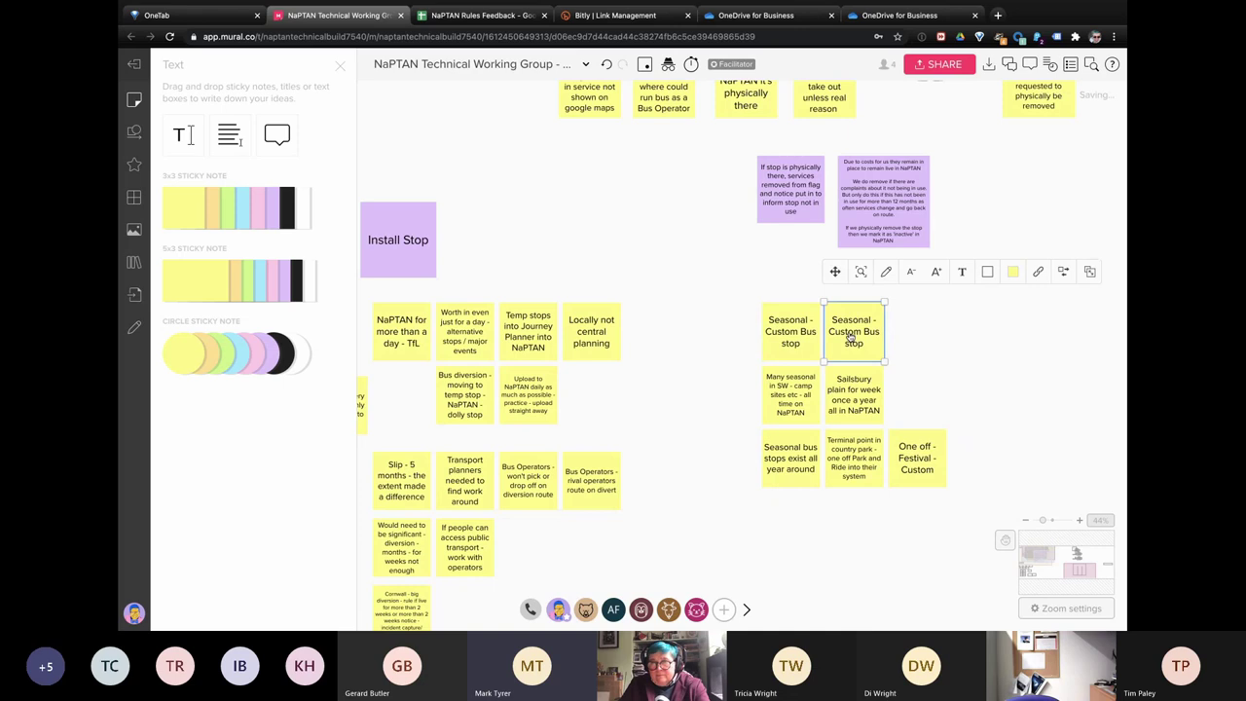
pyautogui.doubleClick(849, 336)
pyautogui.write('Fe')
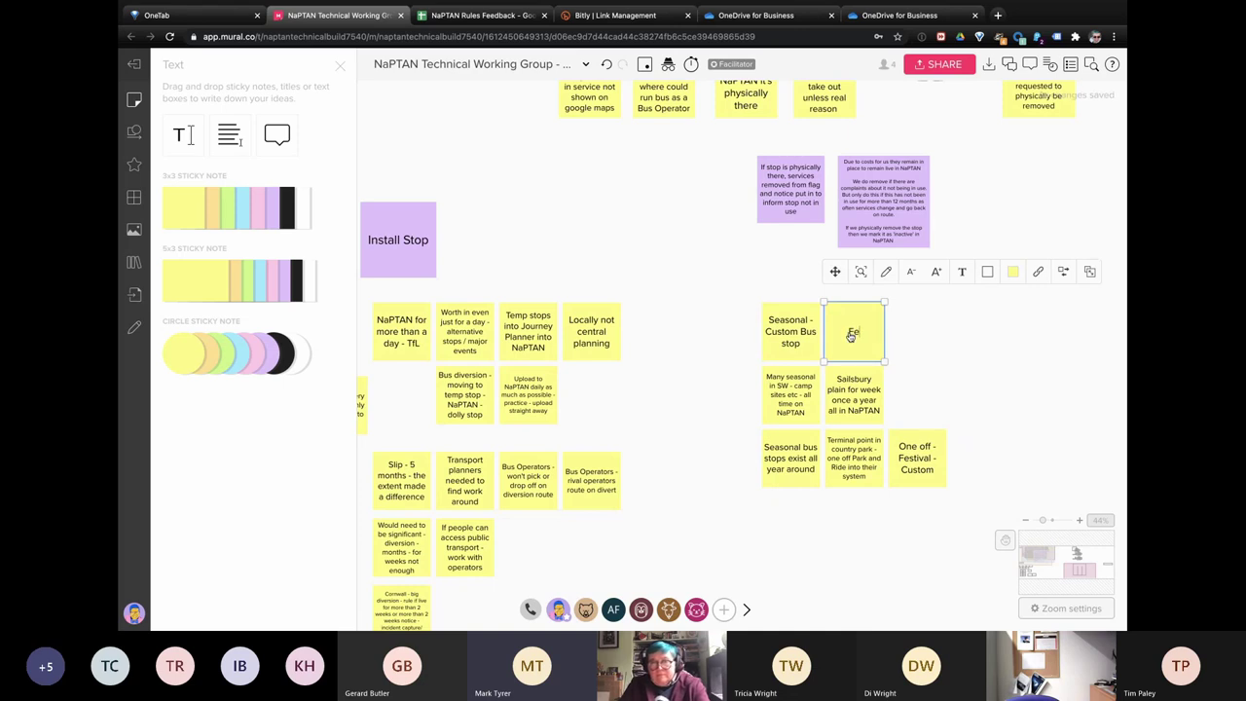
pyautogui.write('stival and')
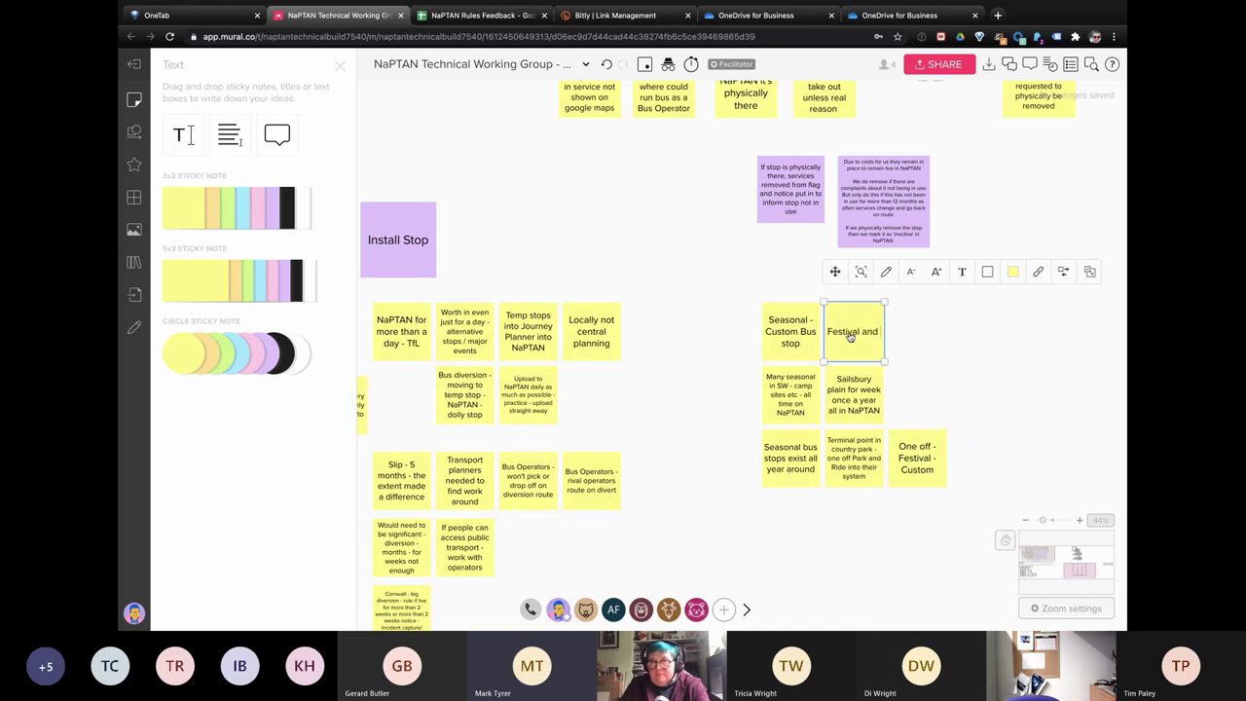
pyautogui.write(' busse')
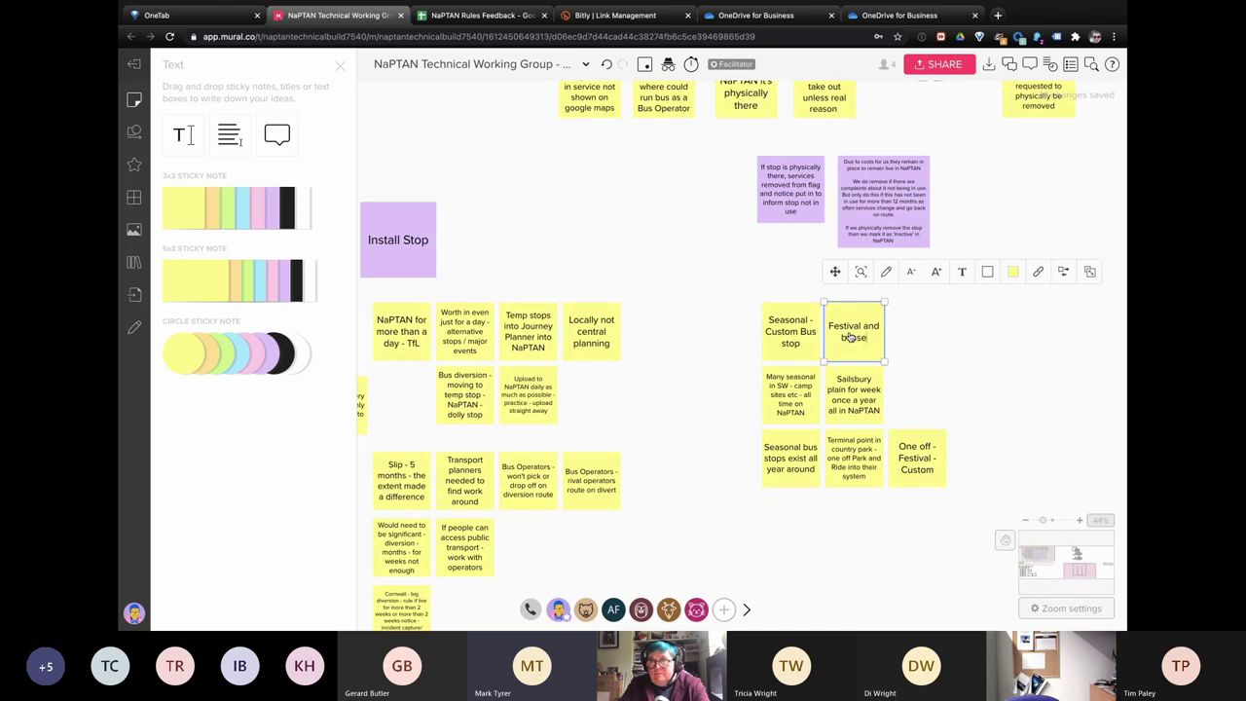
pyautogui.write('s needed to')
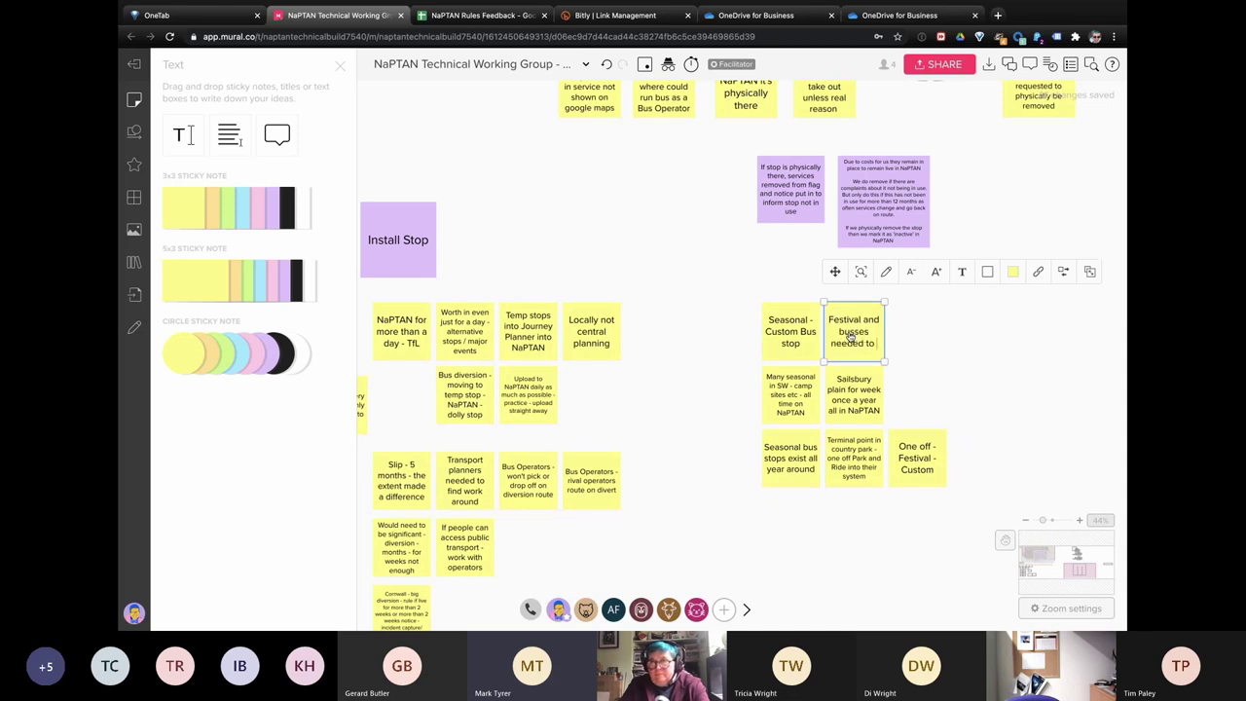
pyautogui.write(' terminal if not')
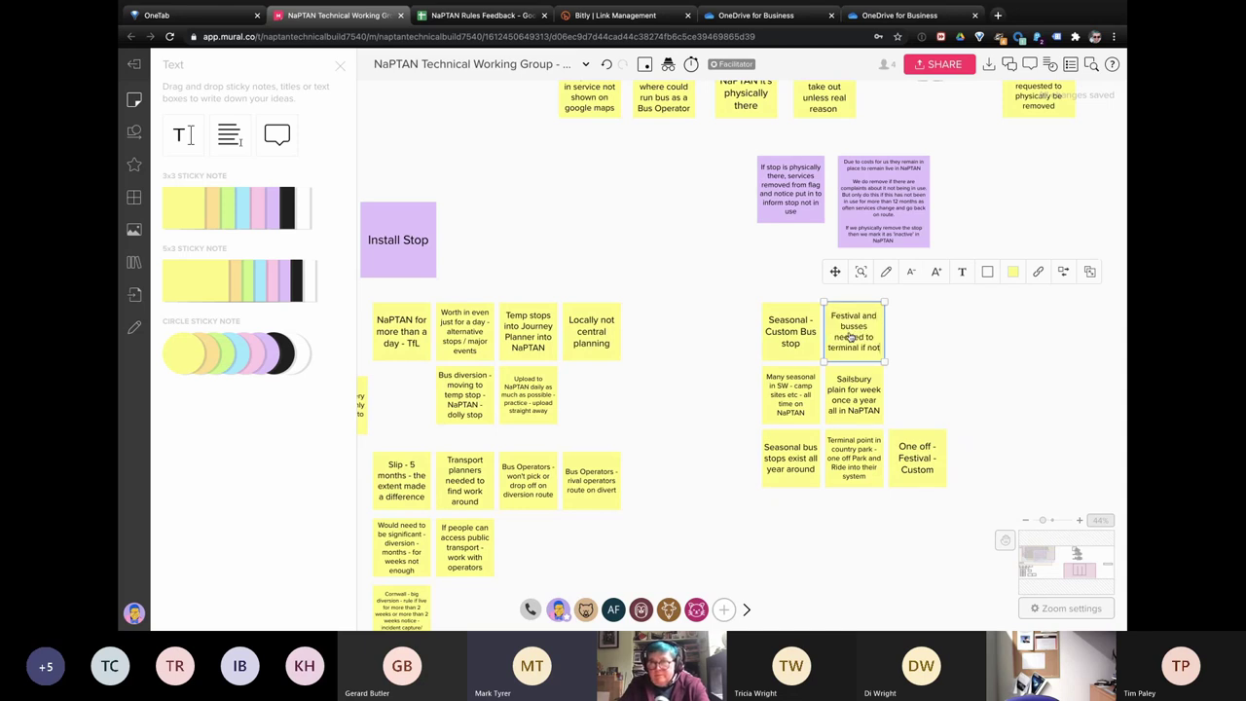
pyautogui.write(' already there')
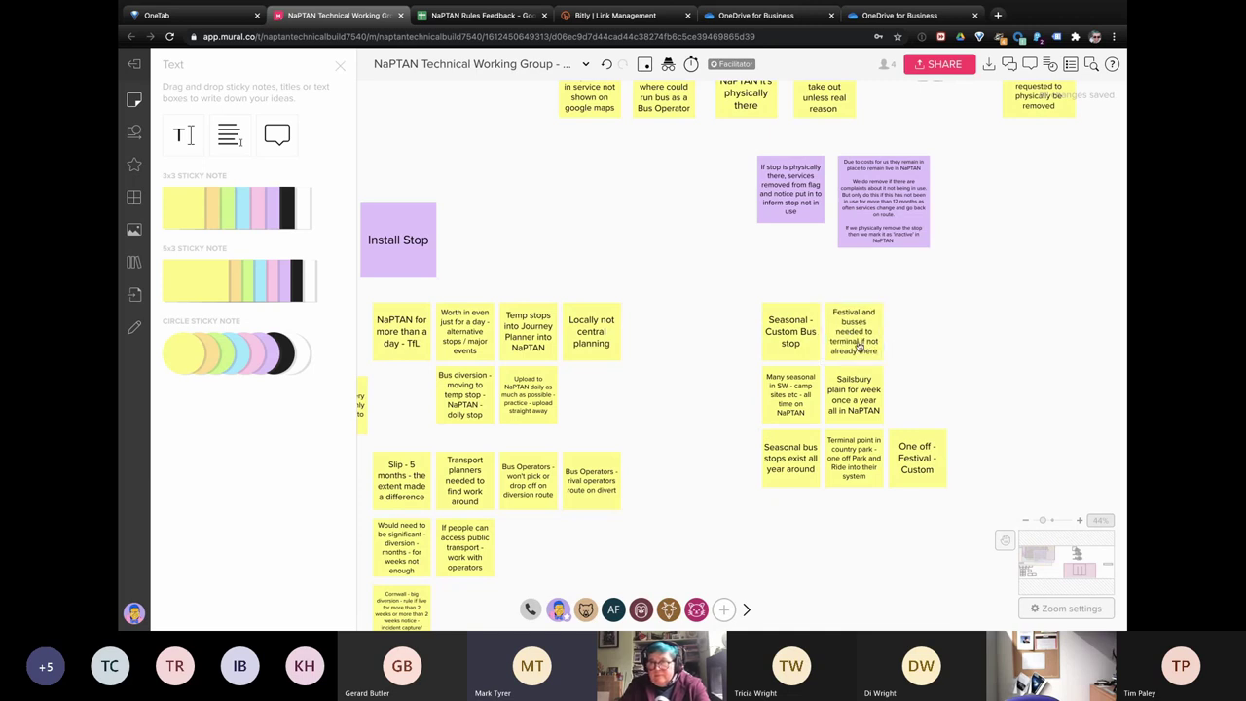
# Step: Duplicate the "Festival and busses needed" note to its right, reading "If run in summer there - and can run all the time"
pyautogui.press('Tab')
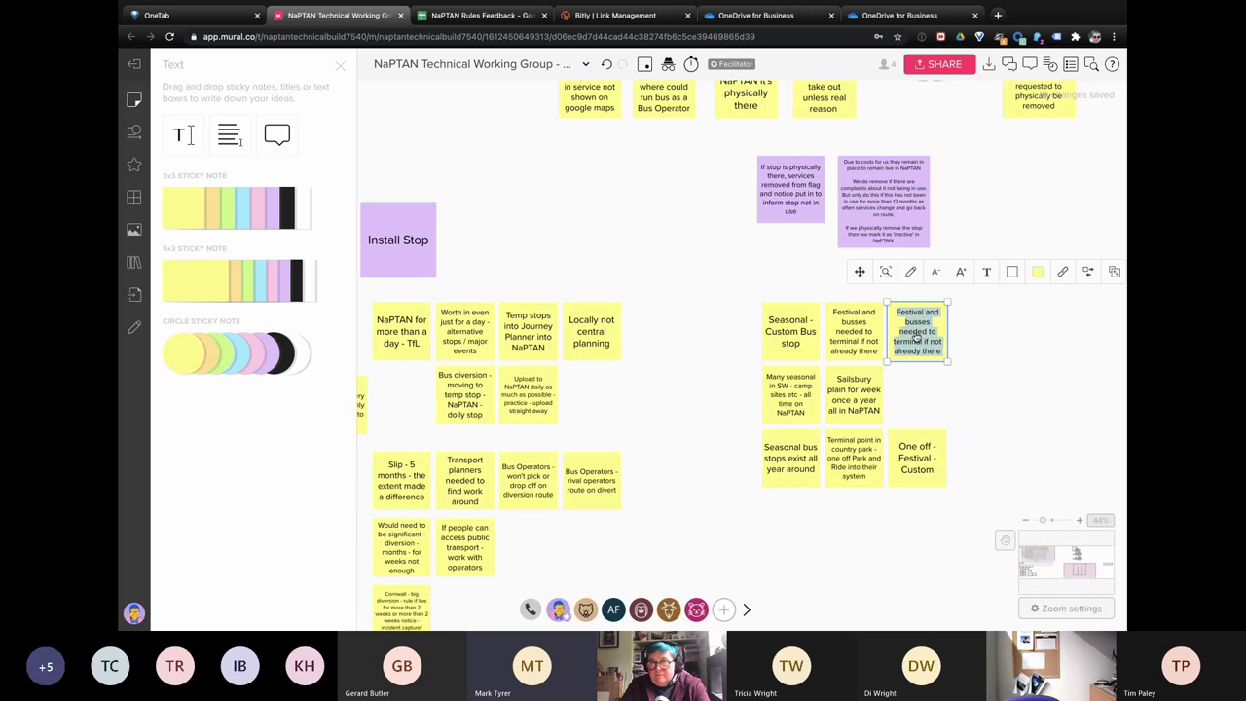
pyautogui.write('If run in')
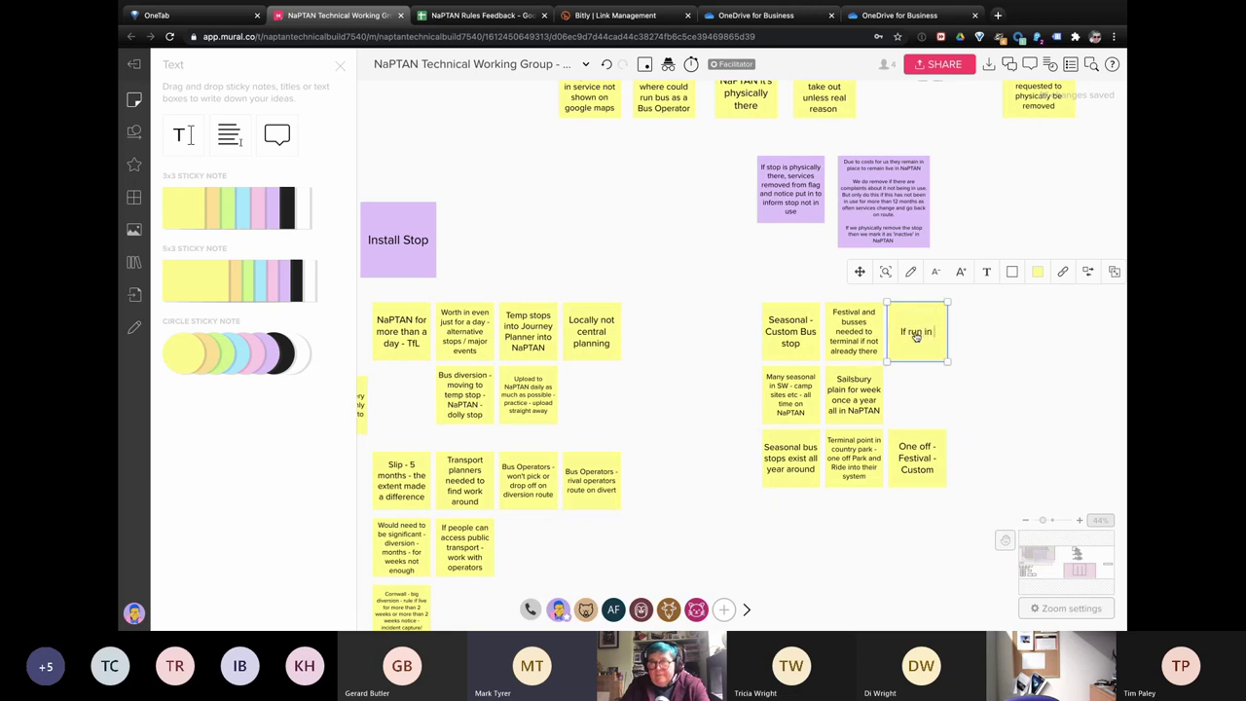
pyautogui.write(' summer')
pyautogui.press('BackSpace')
pyautogui.press('BackSpace')
pyautogui.press('BackSpace')
pyautogui.press('BackSpace')
pyautogui.press('BackSpace')
pyautogui.press('BackSpace')
pyautogui.write('summer')
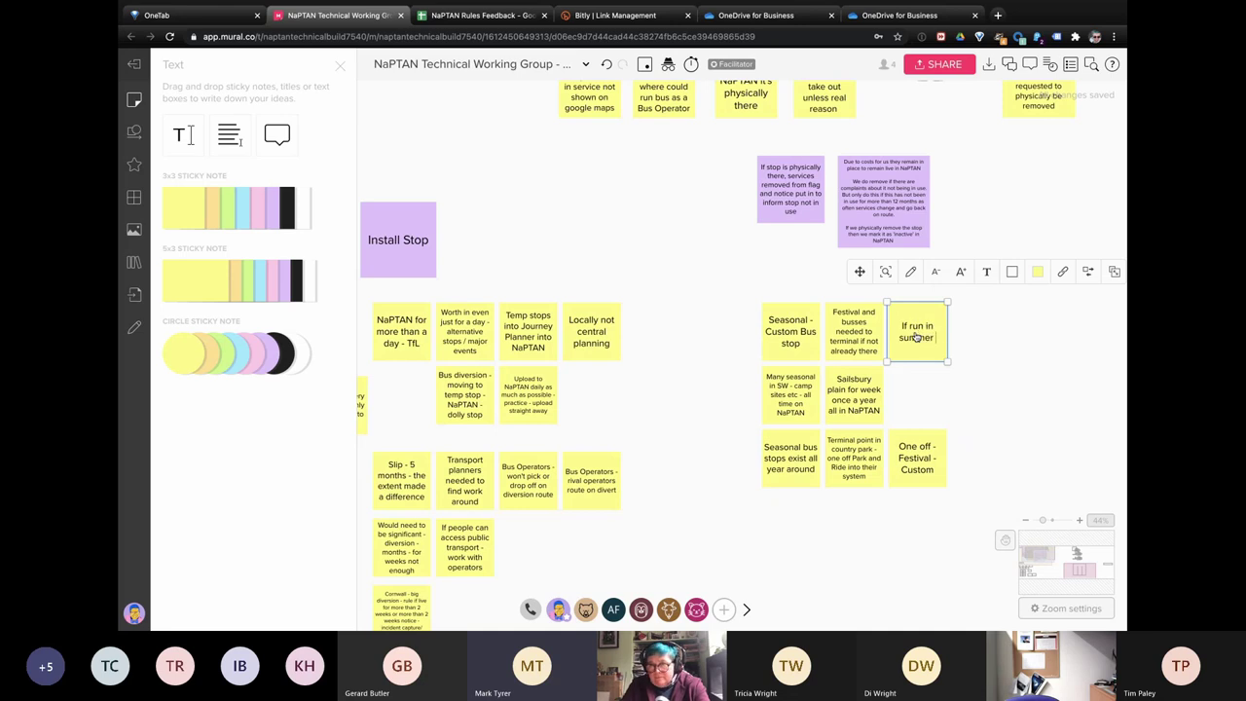
pyautogui.write(' there - an')
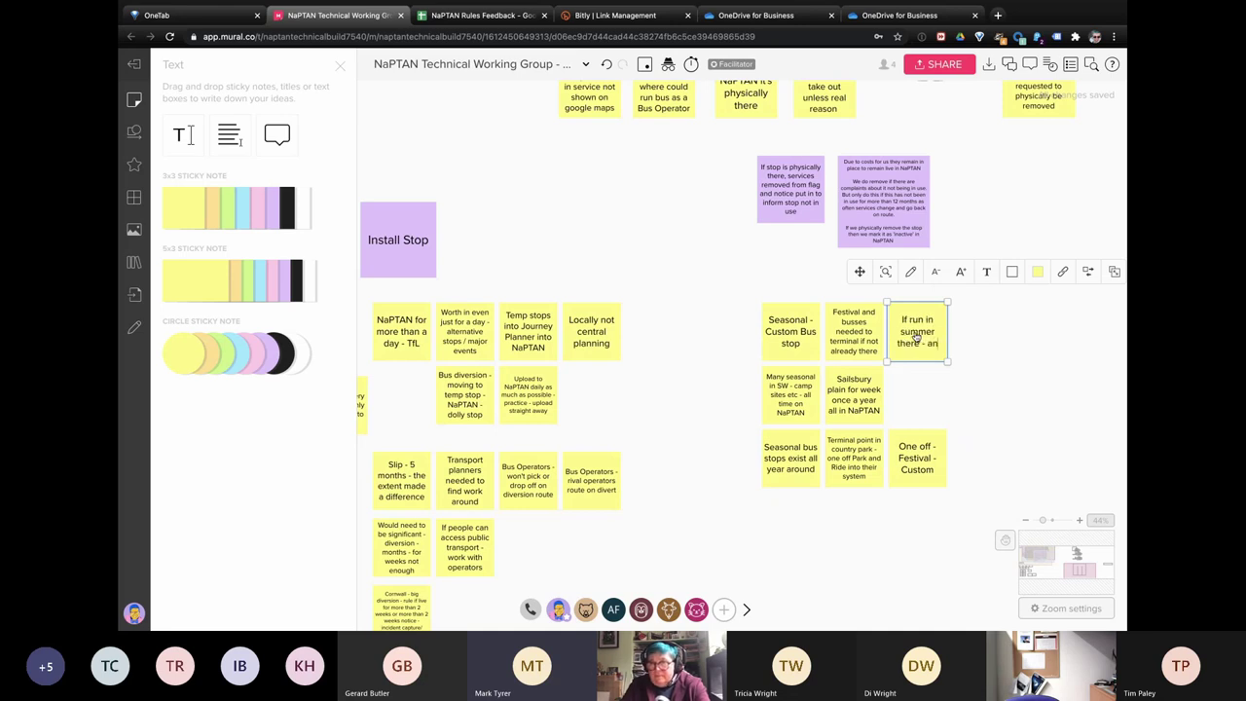
pyautogui.write('d can')
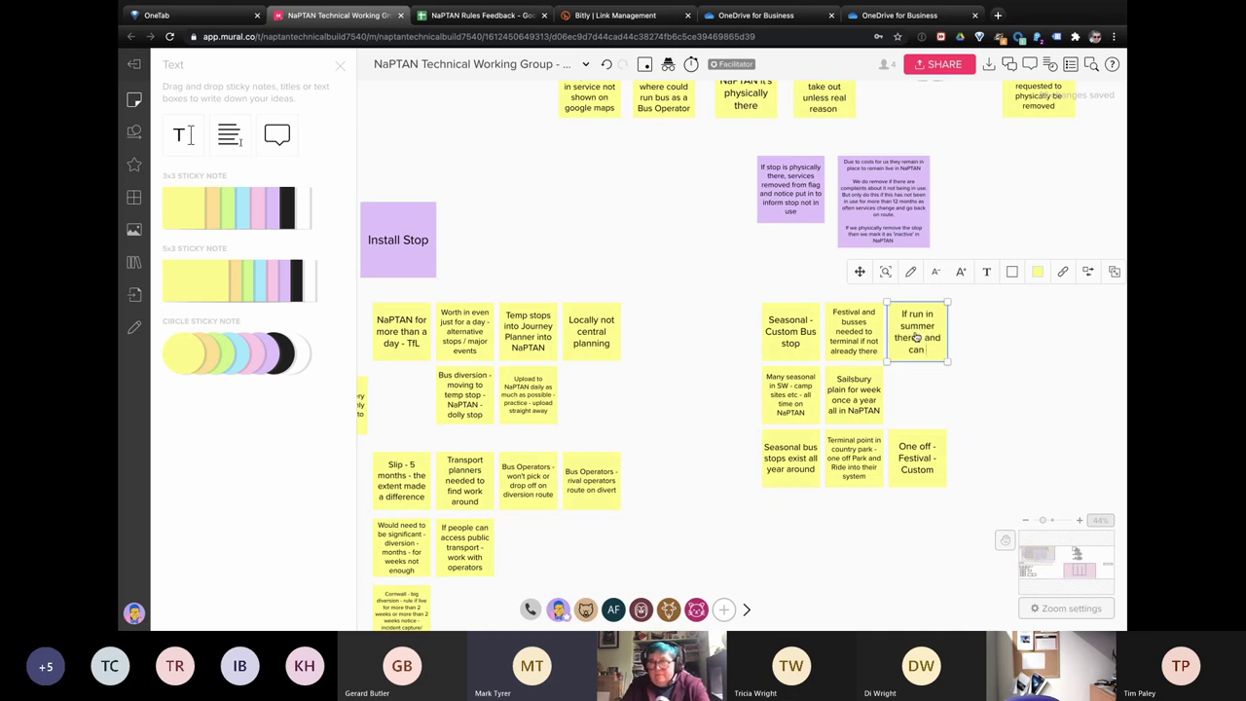
pyautogui.write(' run all')
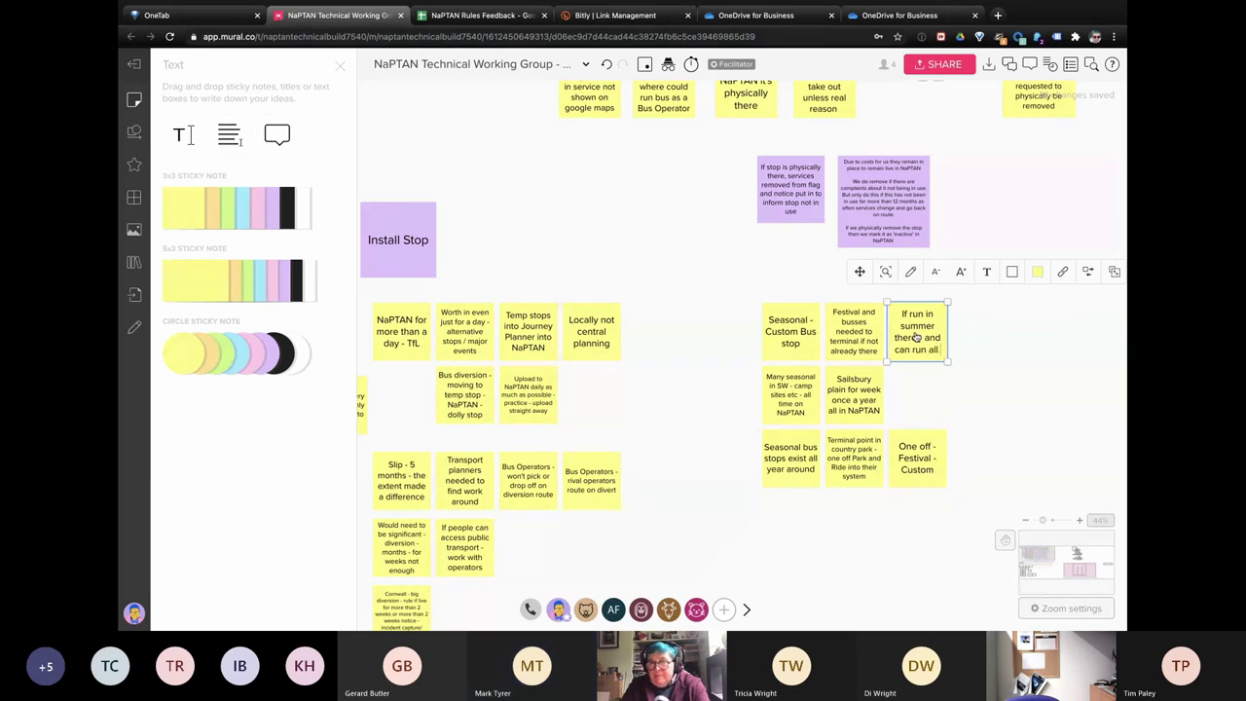
pyautogui.write(' the time')
pyautogui.click(998, 342)
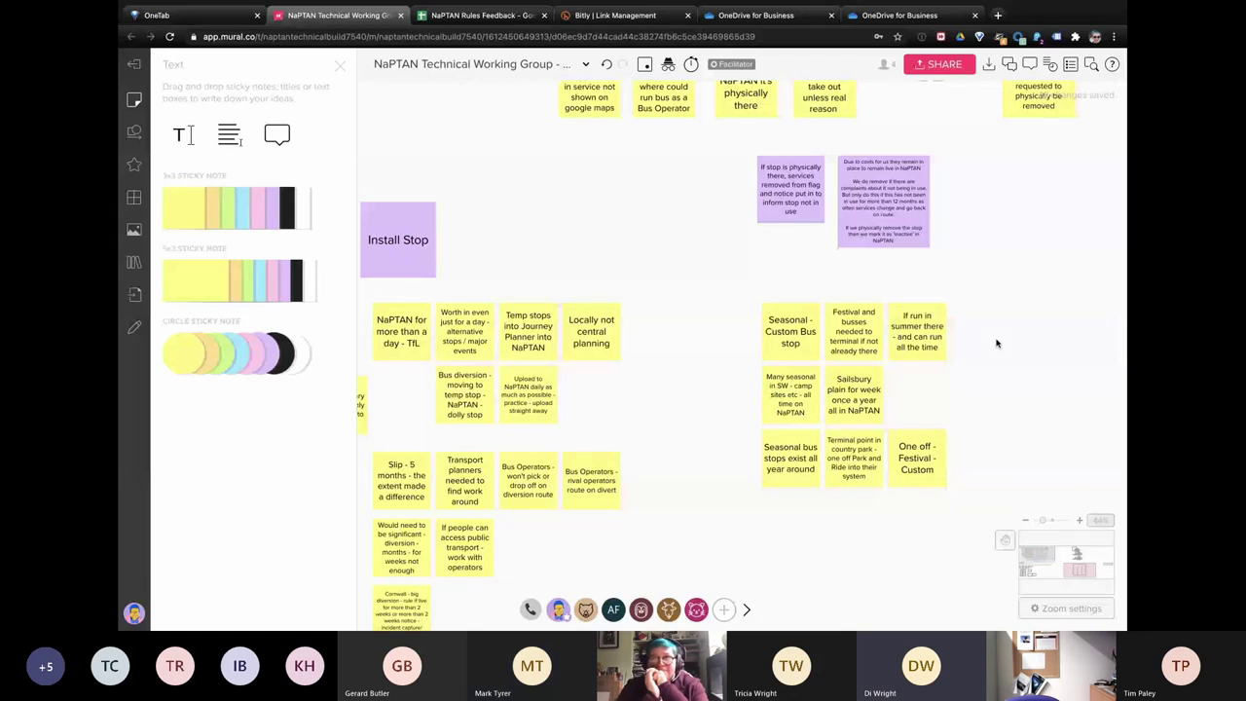
# Step: Place a copy of the "One off - Festival - Custom" note below "Seasonal bus stops exist", reading "No Bus Stop would never be "not in NaPTAN""
pyautogui.click(932, 471)
pyautogui.press('super+d')
pyautogui.moveTo(968, 469); pyautogui.dragTo(780, 549)
pyautogui.doubleClick(780, 549)
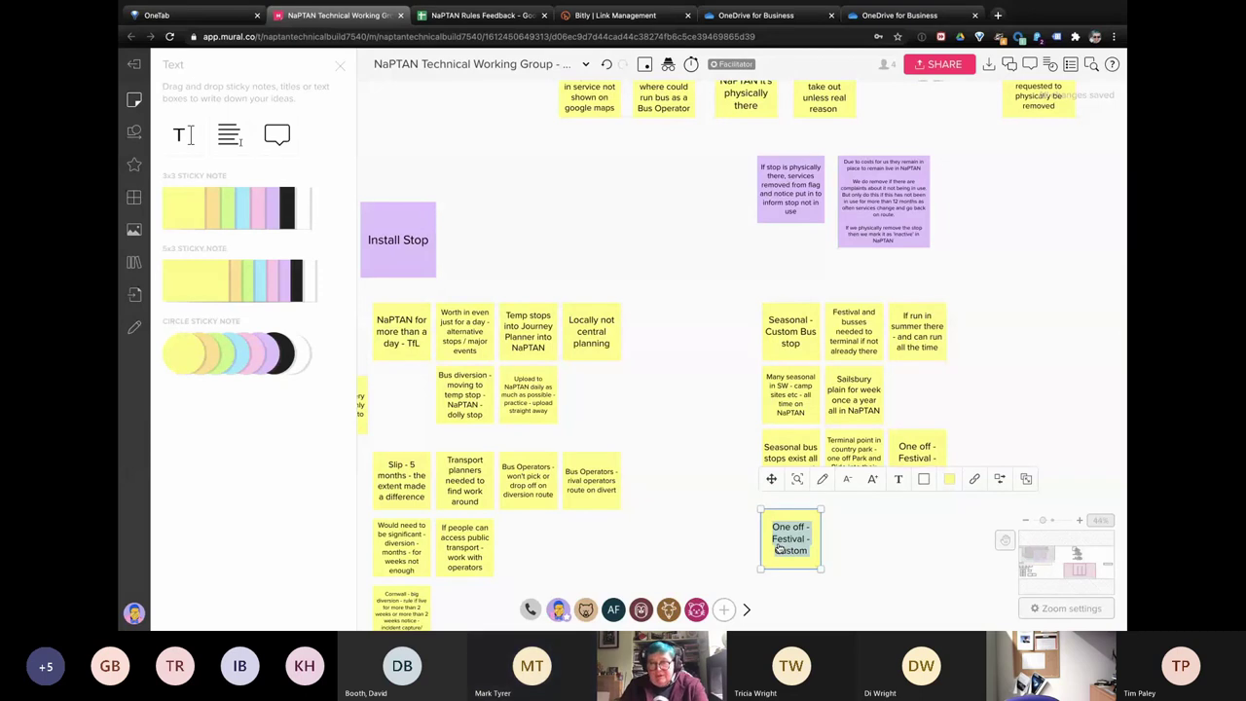
pyautogui.write('No b')
pyautogui.press('BackSpace')
pyautogui.write('Bus Stop woul')
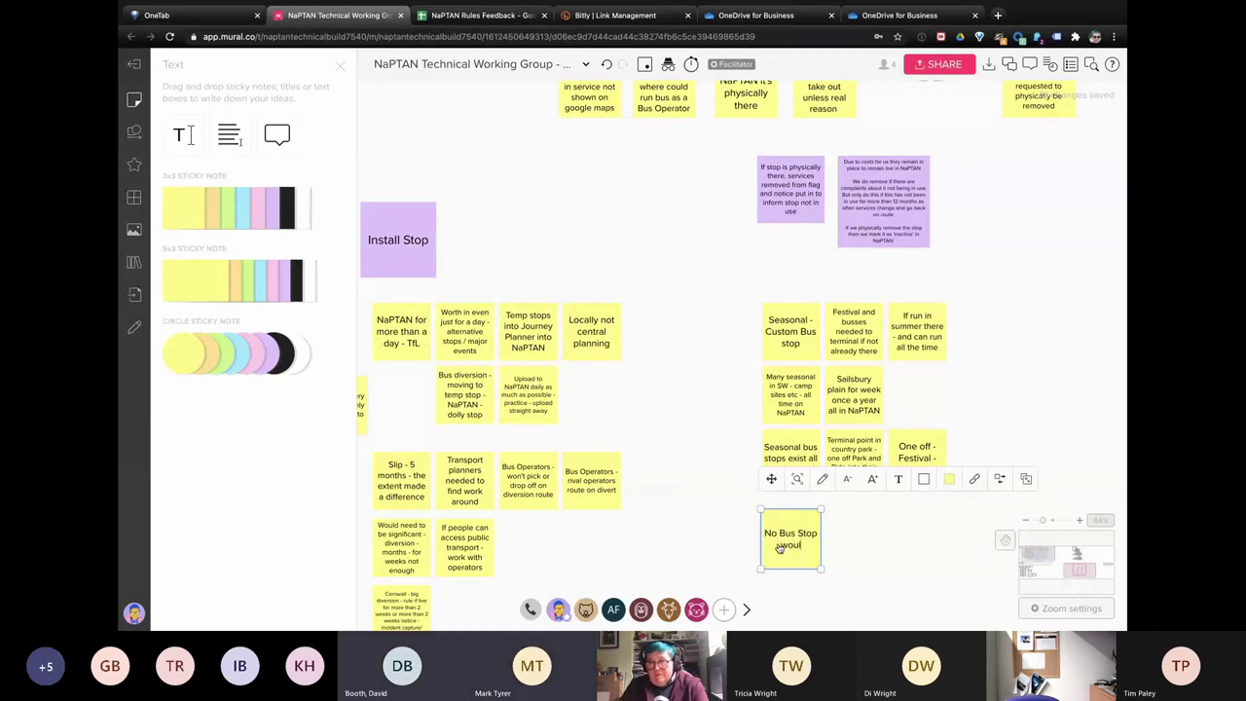
pyautogui.write('d nnever be ')
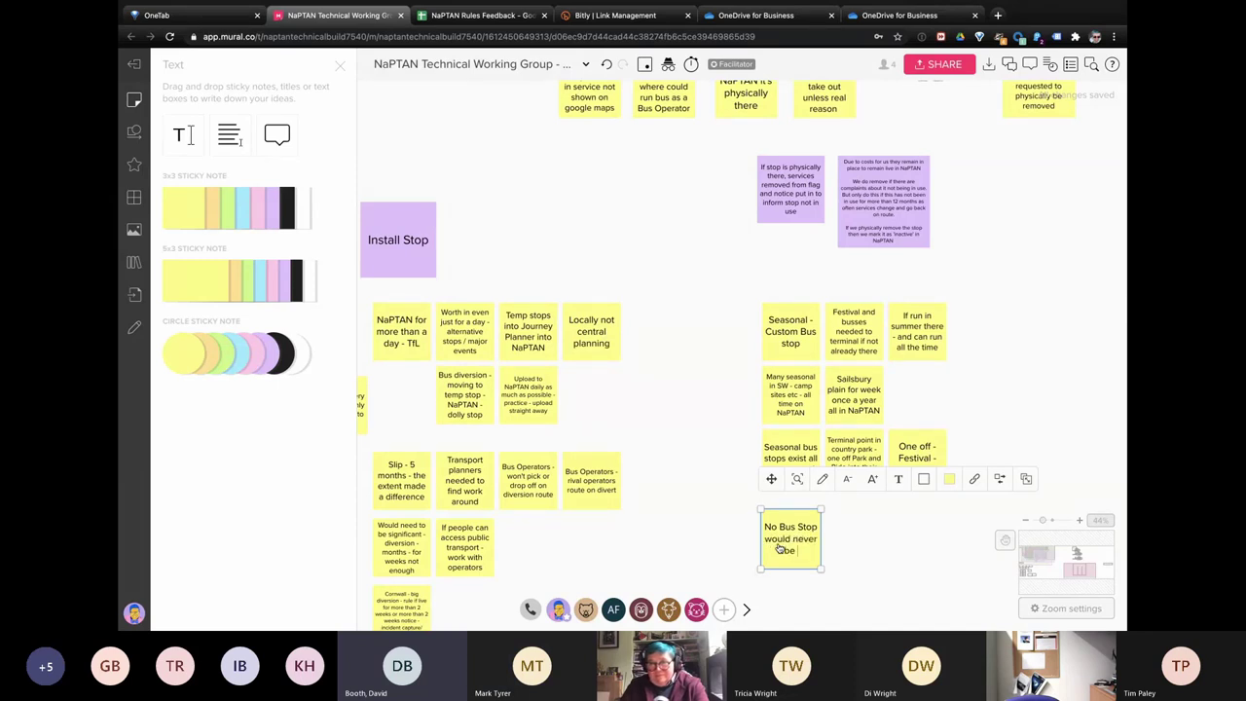
pyautogui.write('not in Na')
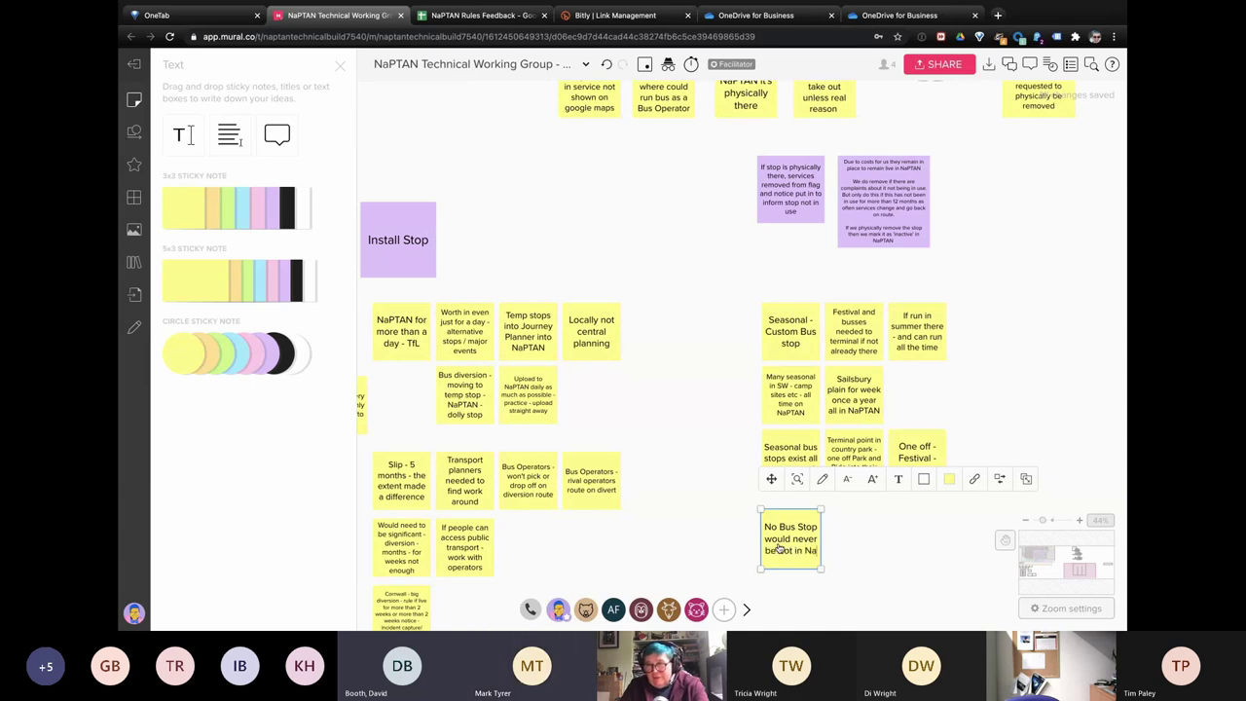
pyautogui.write('PTAN')
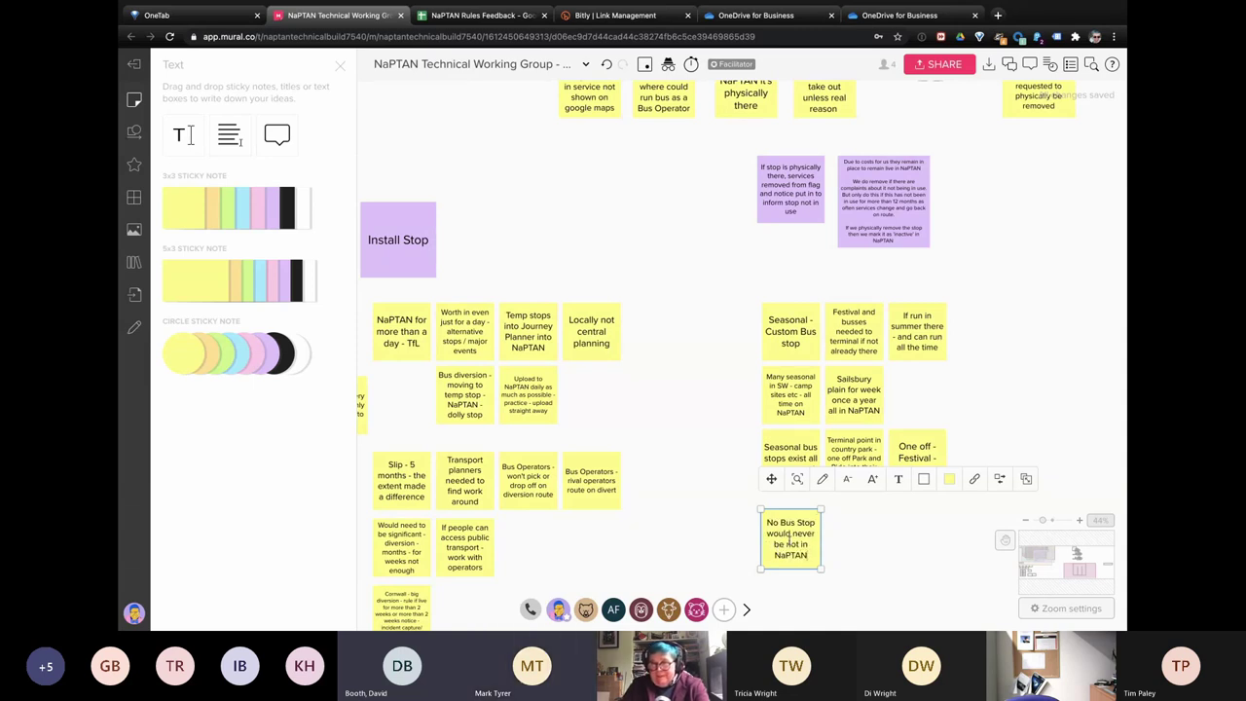
pyautogui.write('"')
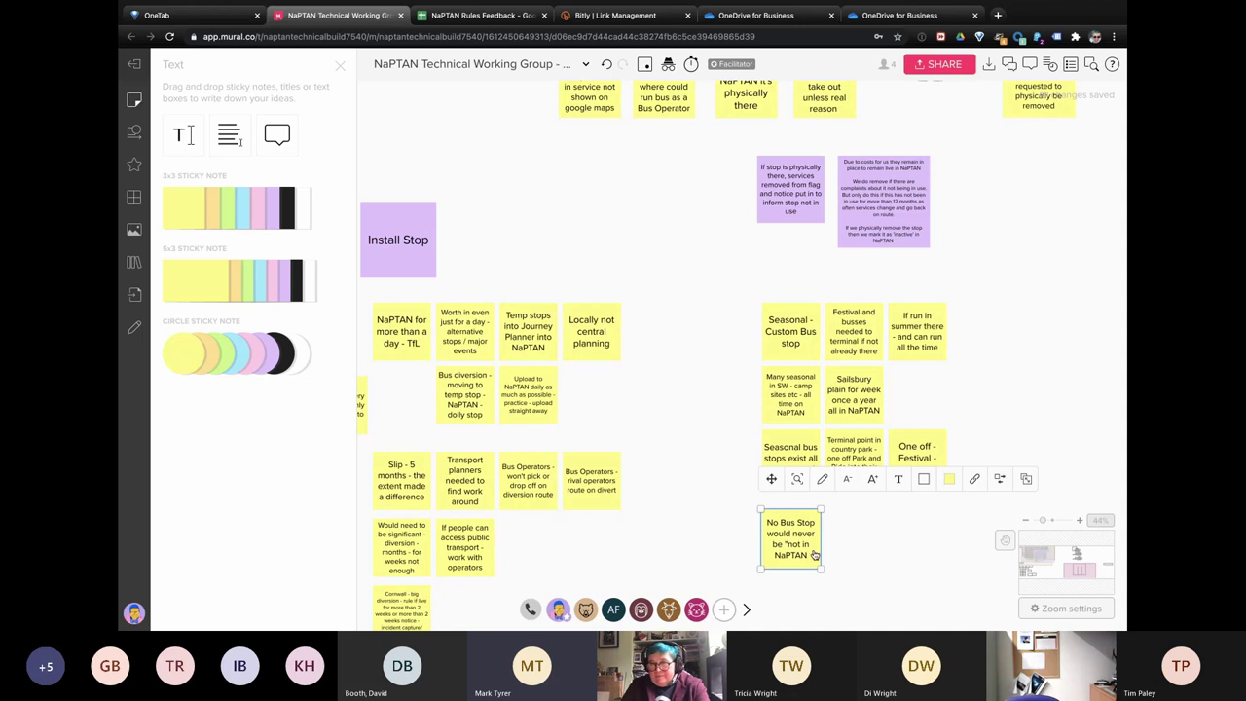
pyautogui.write('"')
pyautogui.click(850, 545)
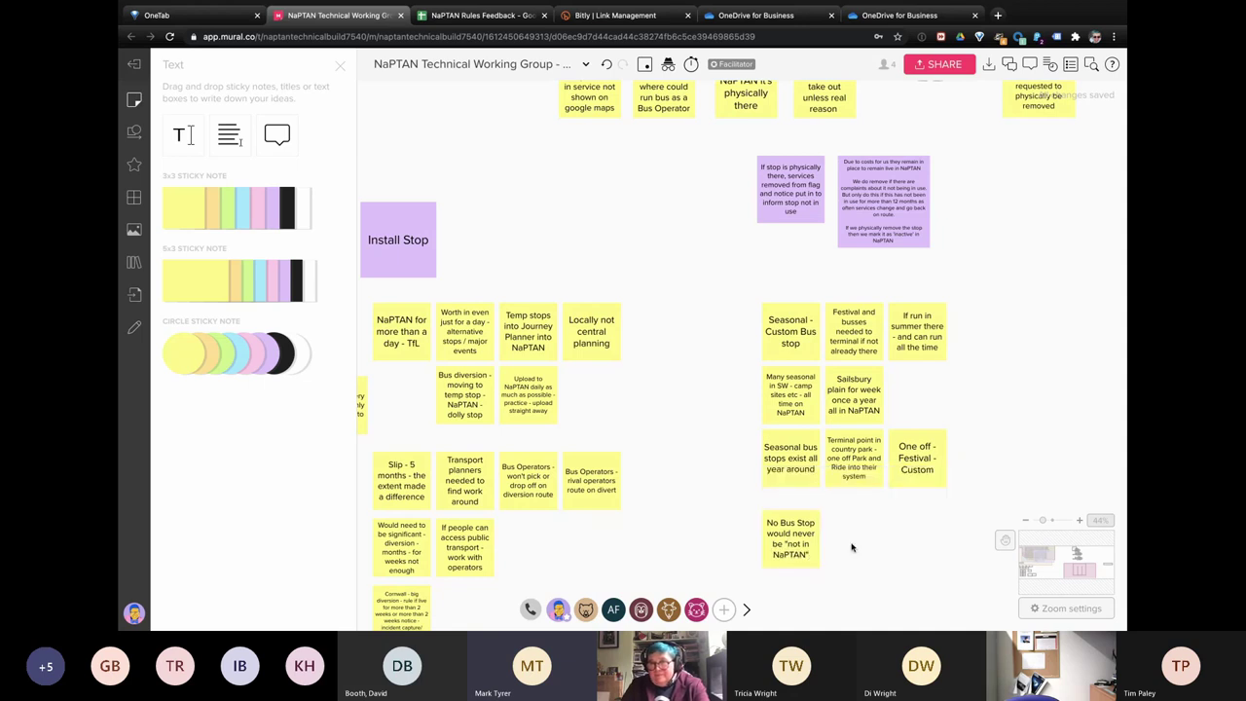
# Step: Duplicate the "No Bus Stop would never be" note to its right, reading "Wouldn't be in any systems"
pyautogui.click(798, 547)
pyautogui.hotkey('ctrl', 'd')
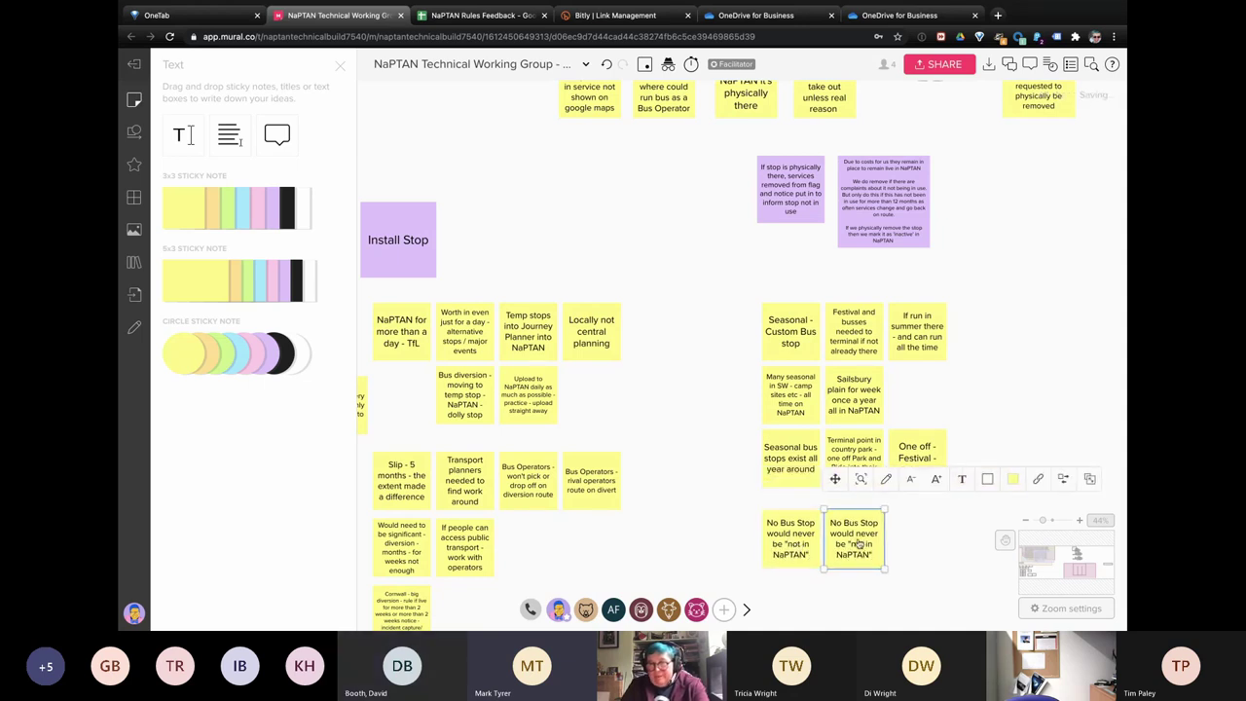
pyautogui.doubleClick(857, 545)
pyautogui.write("Wouldn'")
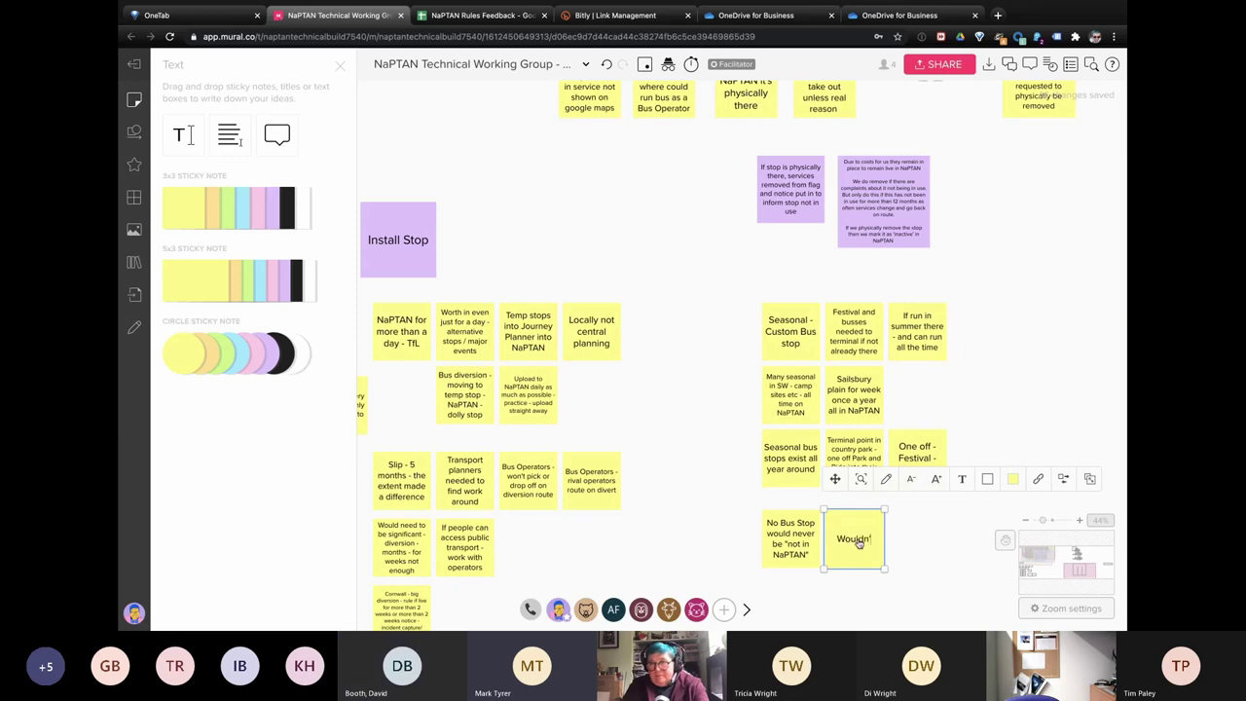
pyautogui.write('t be in any systems')
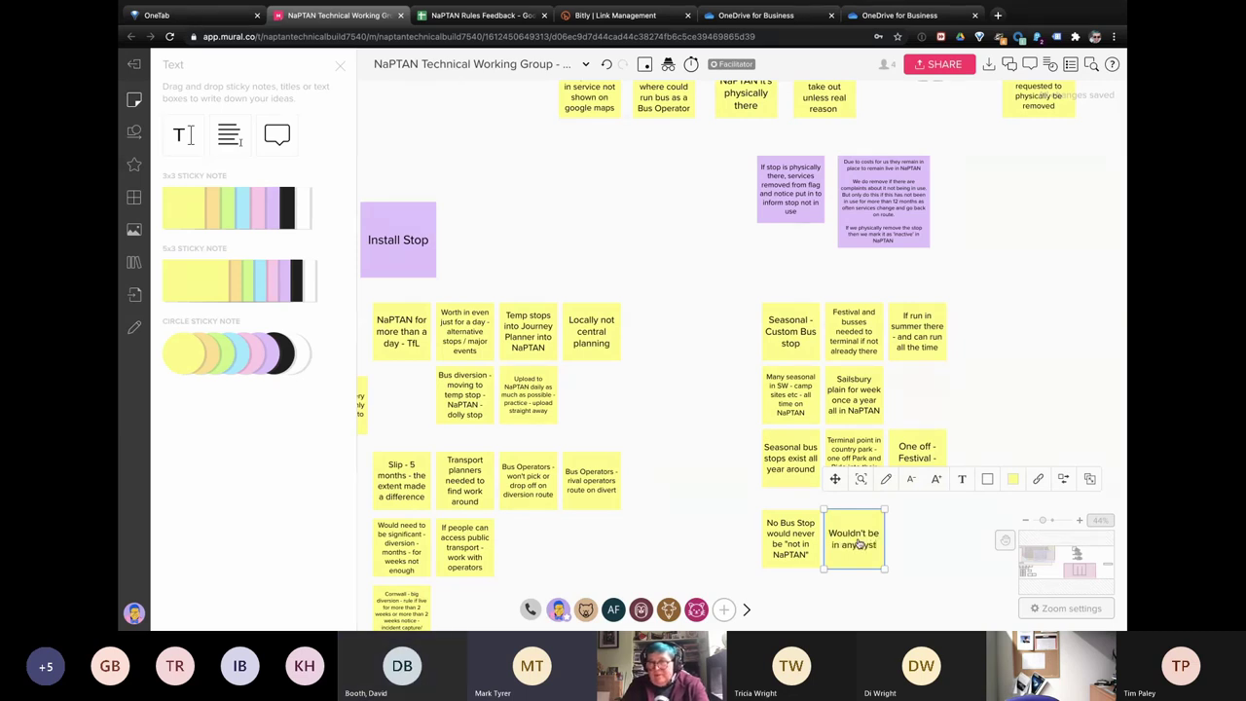
pyautogui.click(914, 541)
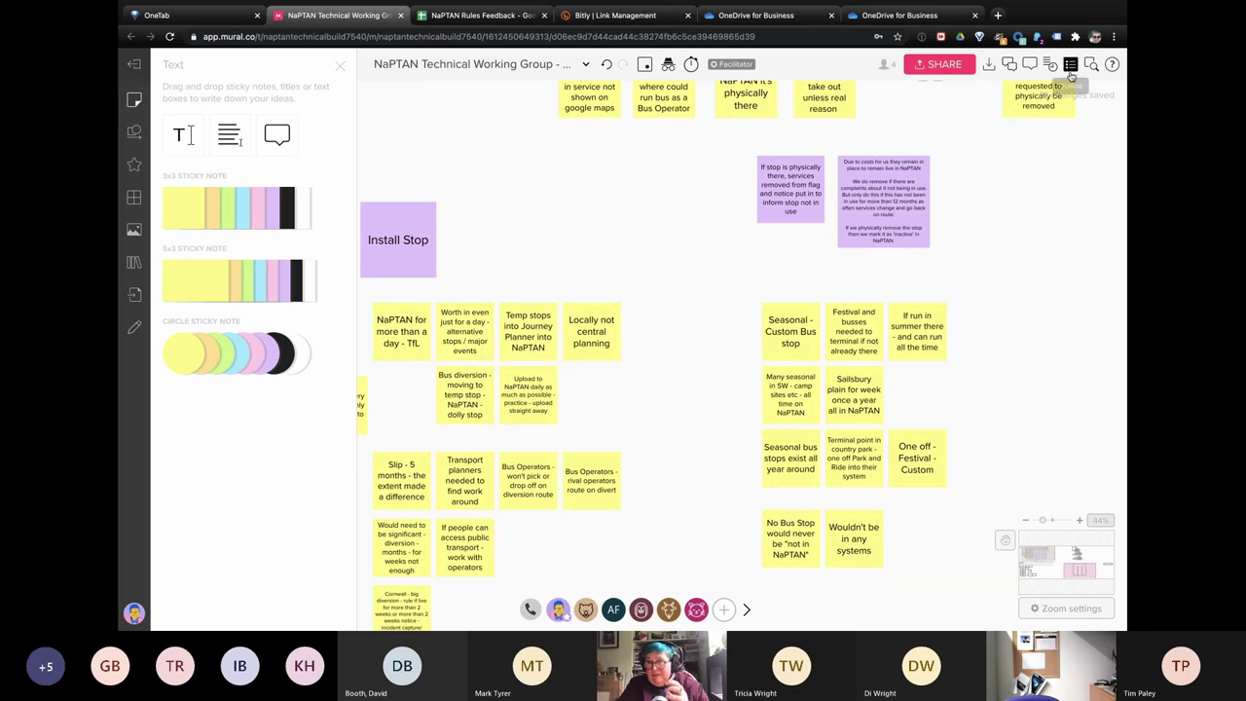
pyautogui.scroll(5, 987, 228)
pyautogui.scroll(1, 927, 340)
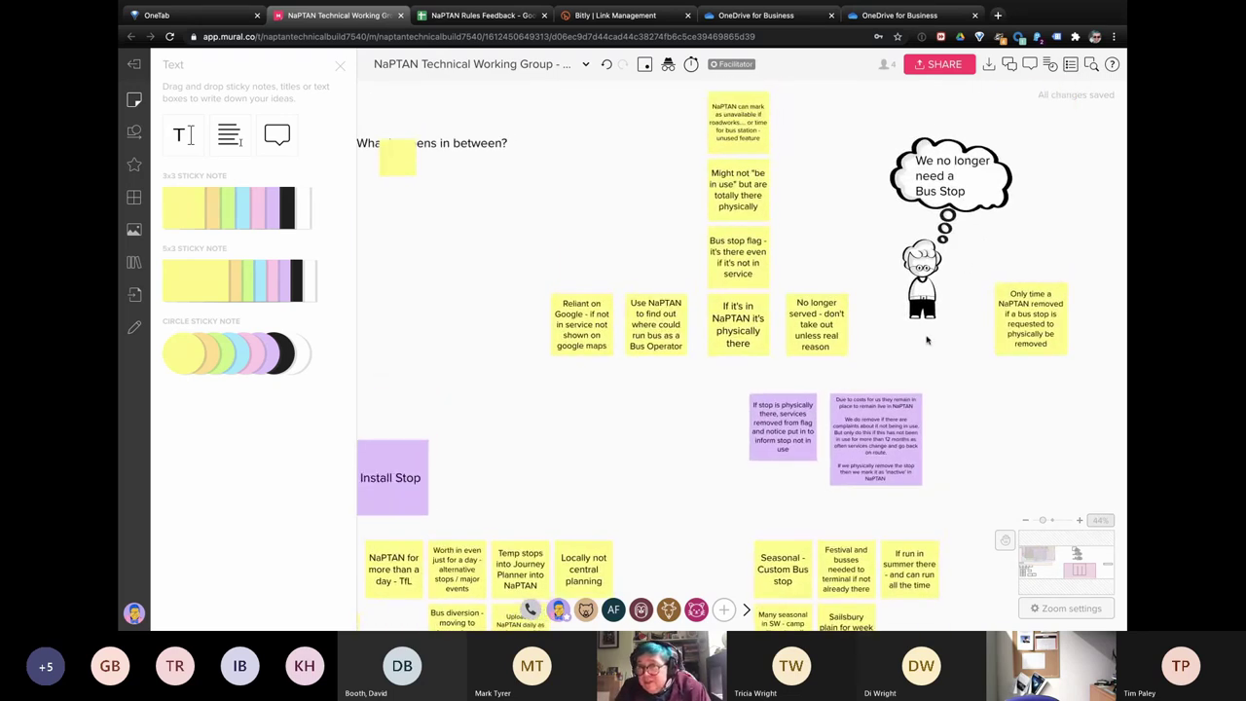
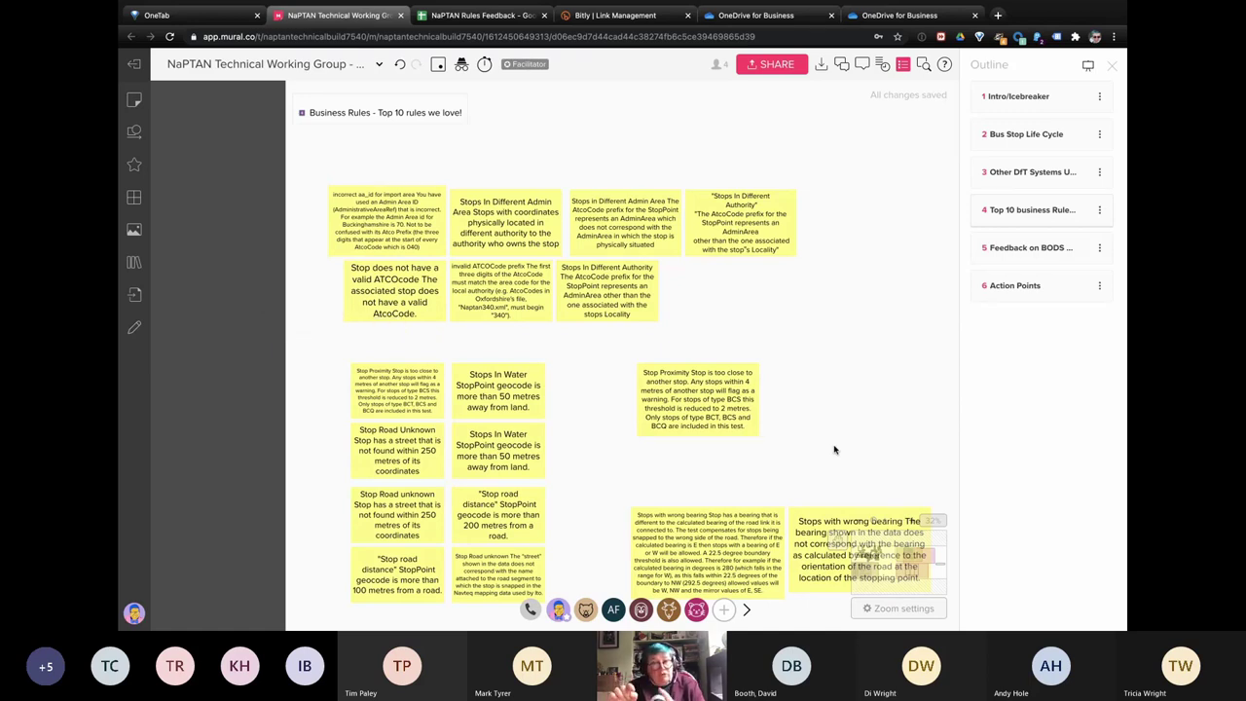
# Step: Start a voting session named "Best Rules" with 5 votes per person that only facilitators can end, and begin voting
pyautogui.click(438, 65)
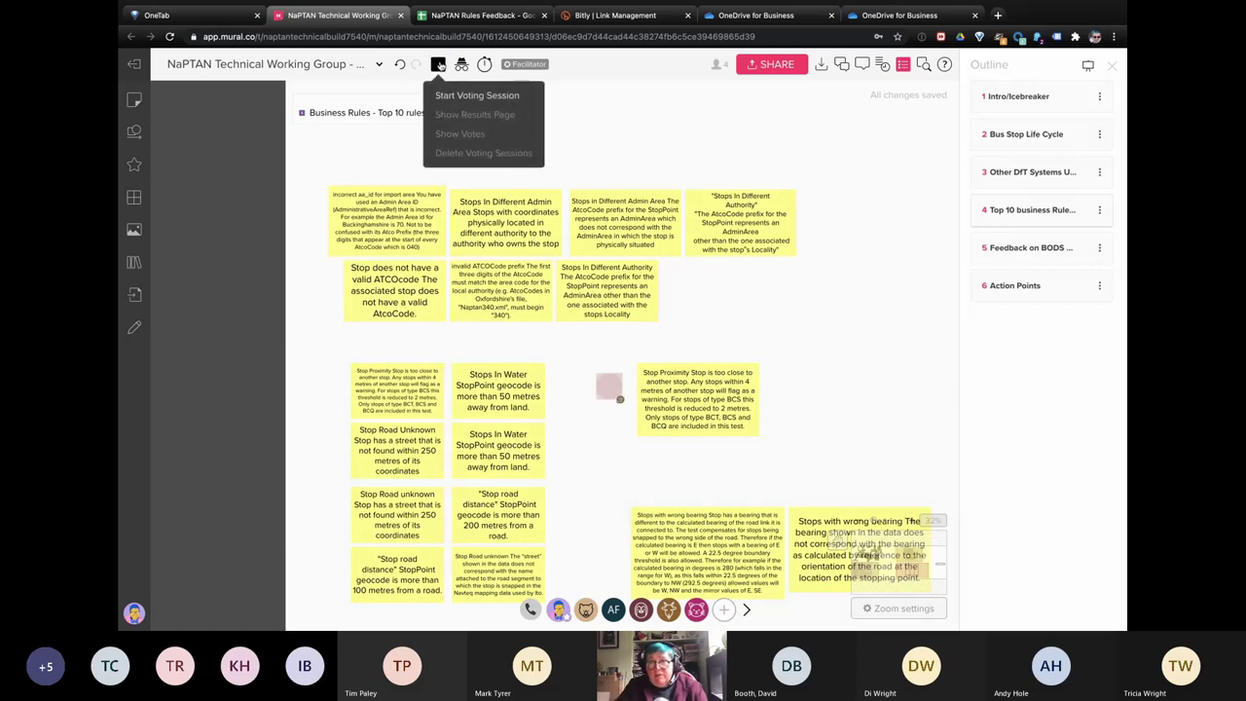
pyautogui.click(496, 95)
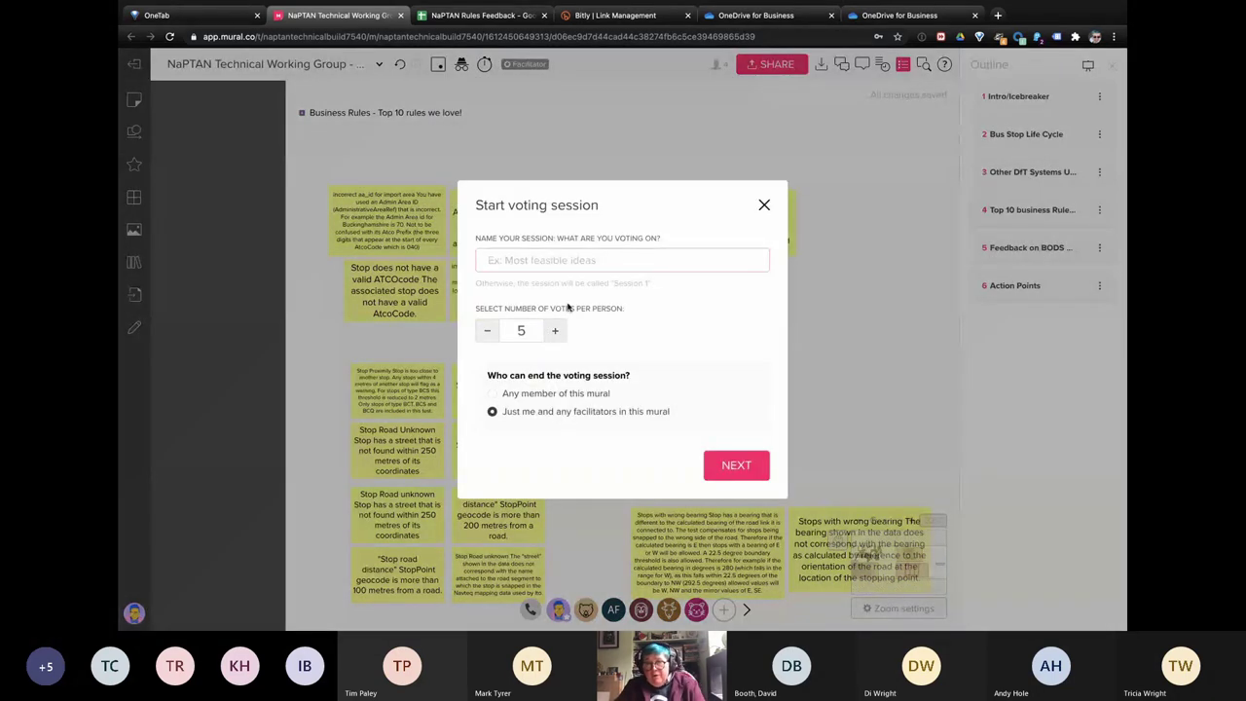
pyautogui.write('Best Rules')
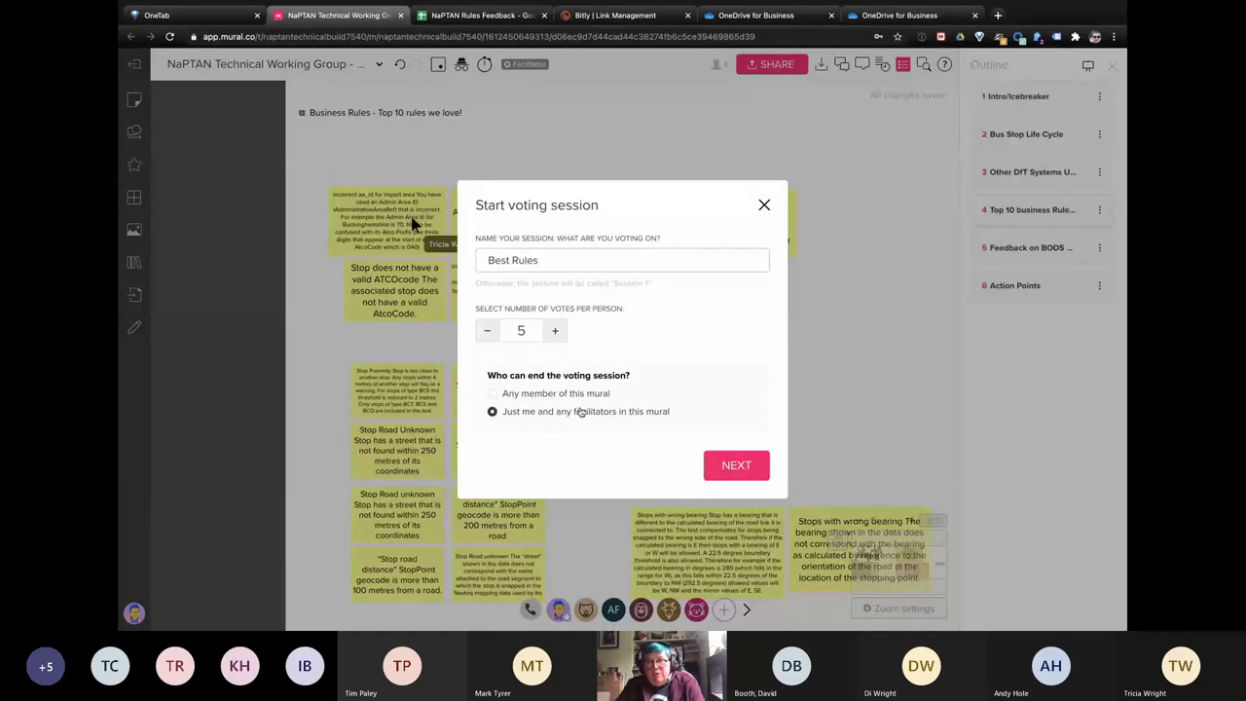
pyautogui.click(730, 467)
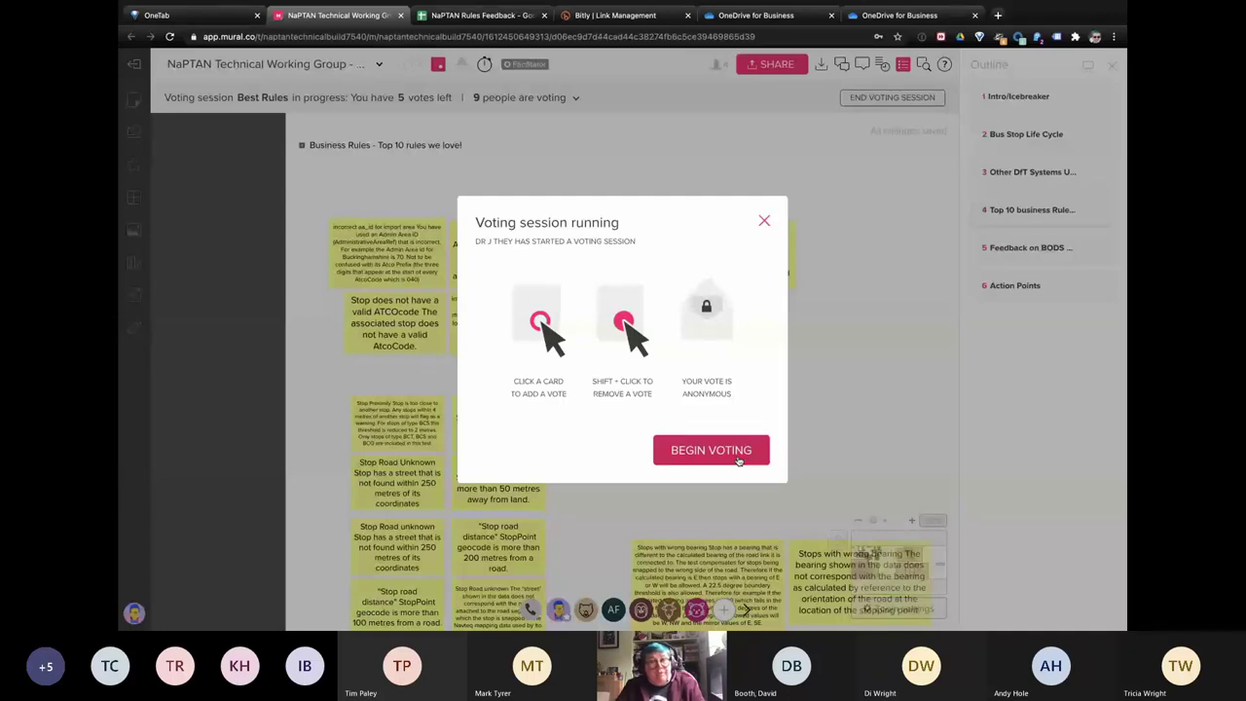
pyautogui.click(739, 458)
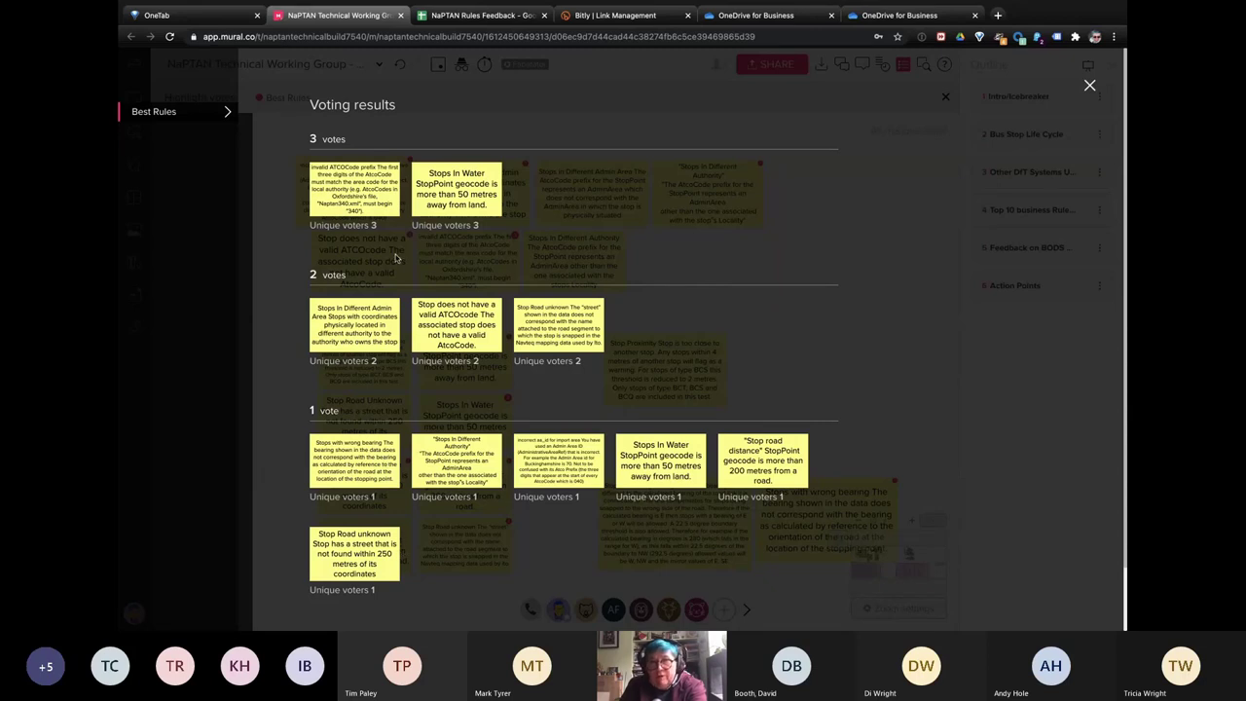
# Step: Close the voting results and move the "invalid ATCOCode prefix" note up beside the "Business Rules - Top 10 rules we love!" title
pyautogui.click(1088, 86)
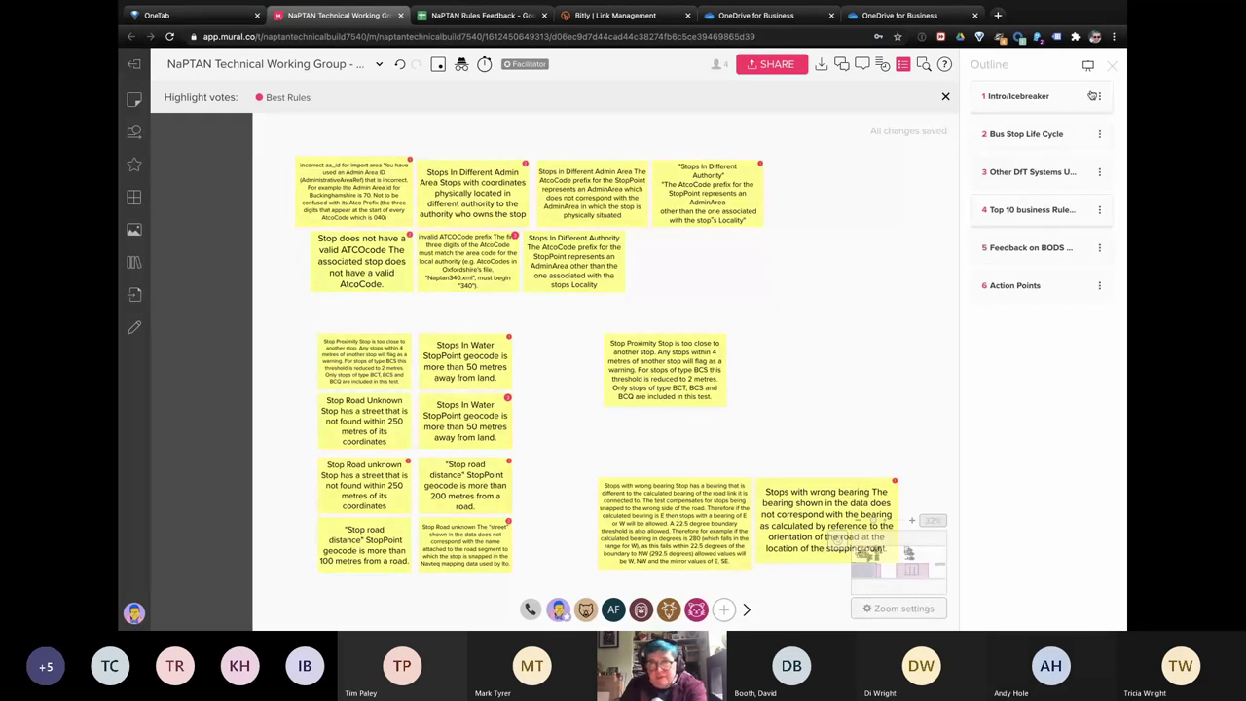
pyautogui.click(911, 520)
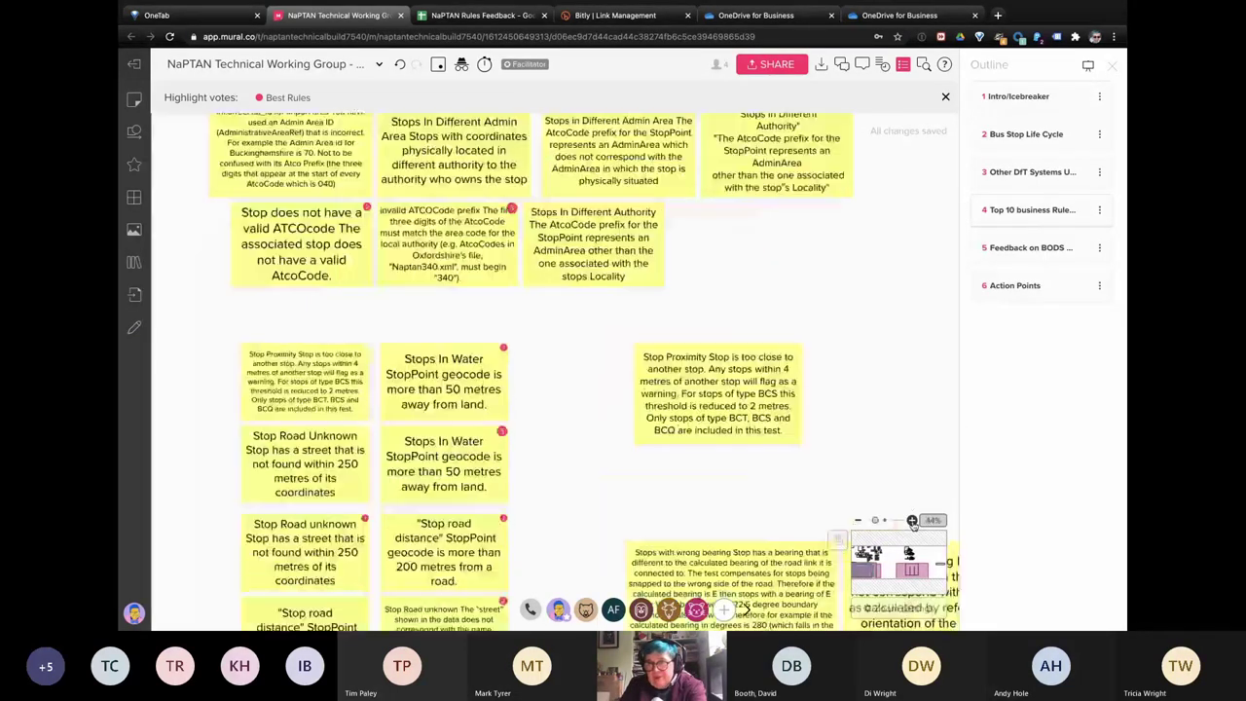
pyautogui.scroll(5, 726, 409)
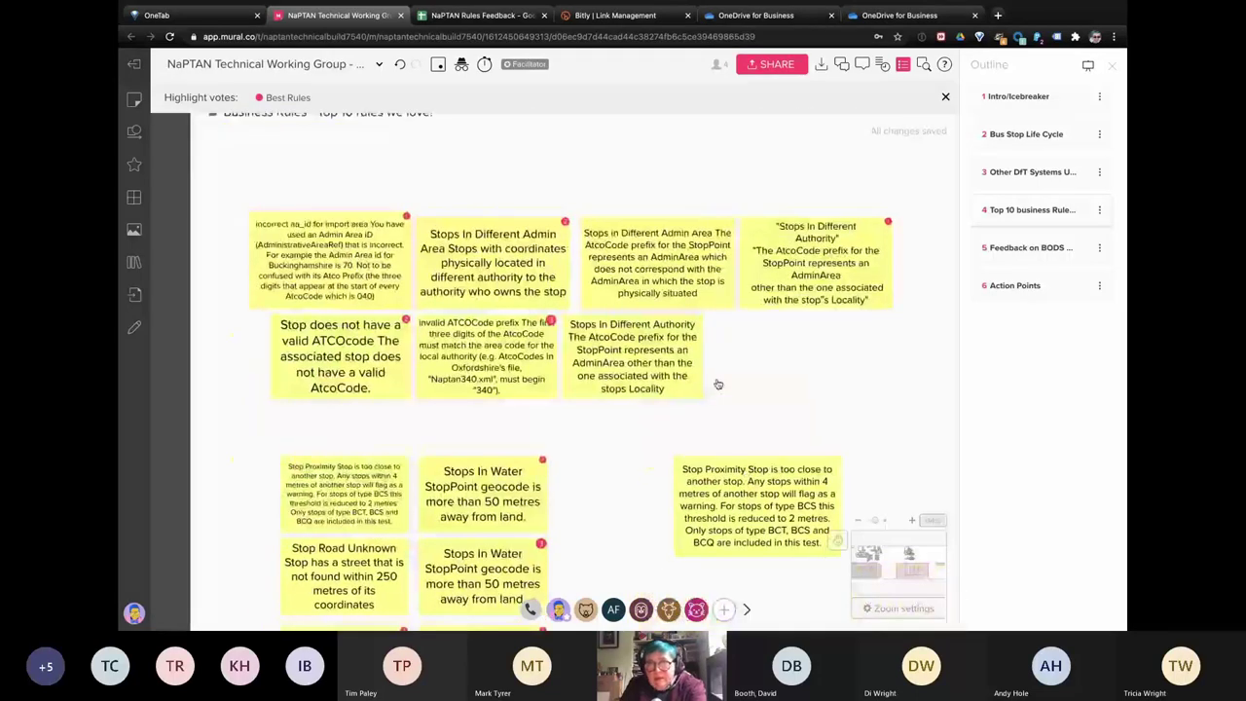
pyautogui.moveTo(526, 363); pyautogui.dragTo(584, 172)
pyautogui.click(638, 193)
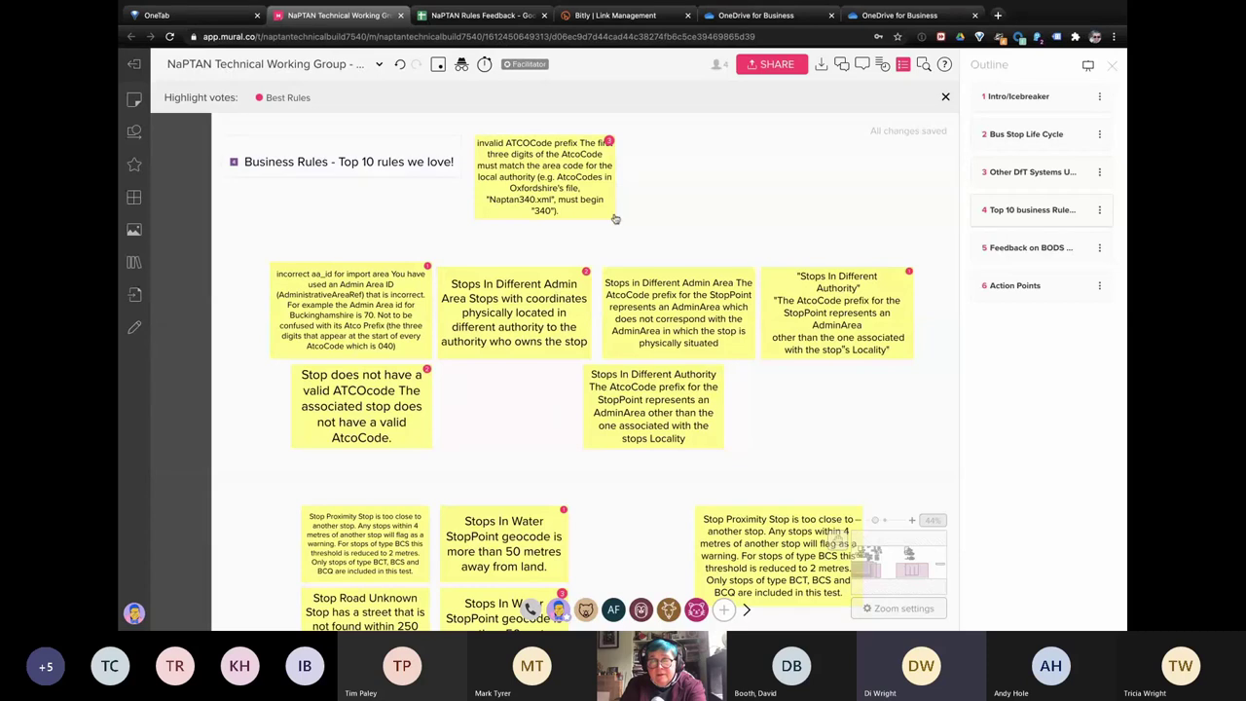
# Step: Add a small blue square sticky note beside the "invalid ATCOCode prefix" note, with text beginning "Software would not allow to be created as an"
pyautogui.click(135, 102)
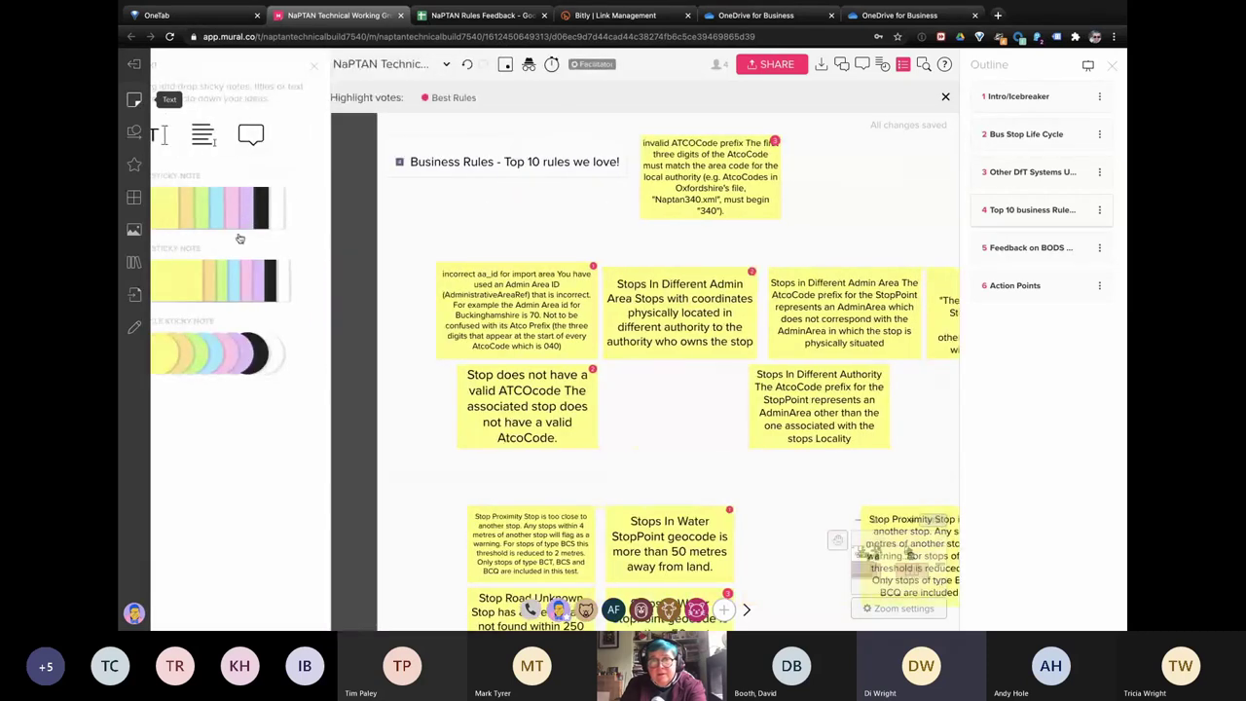
pyautogui.moveTo(248, 206); pyautogui.dragTo(843, 149)
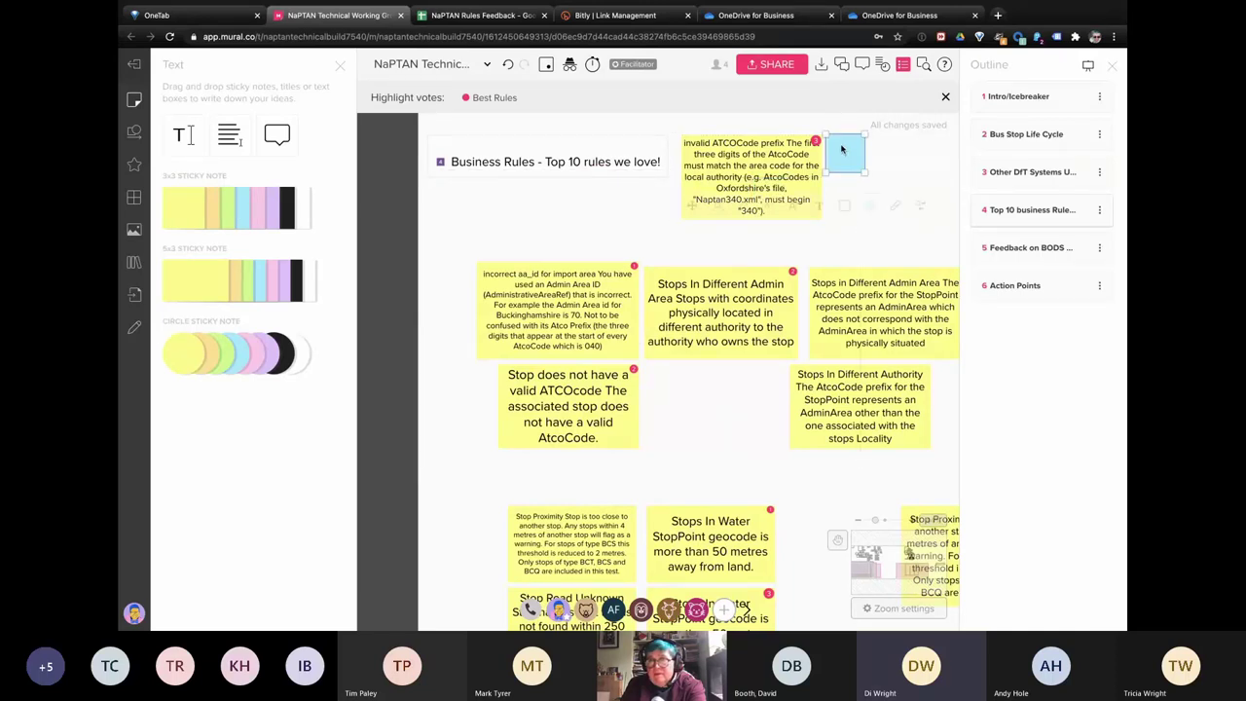
pyautogui.write('Stop')
pyautogui.write(' would')
pyautogui.write(' n')
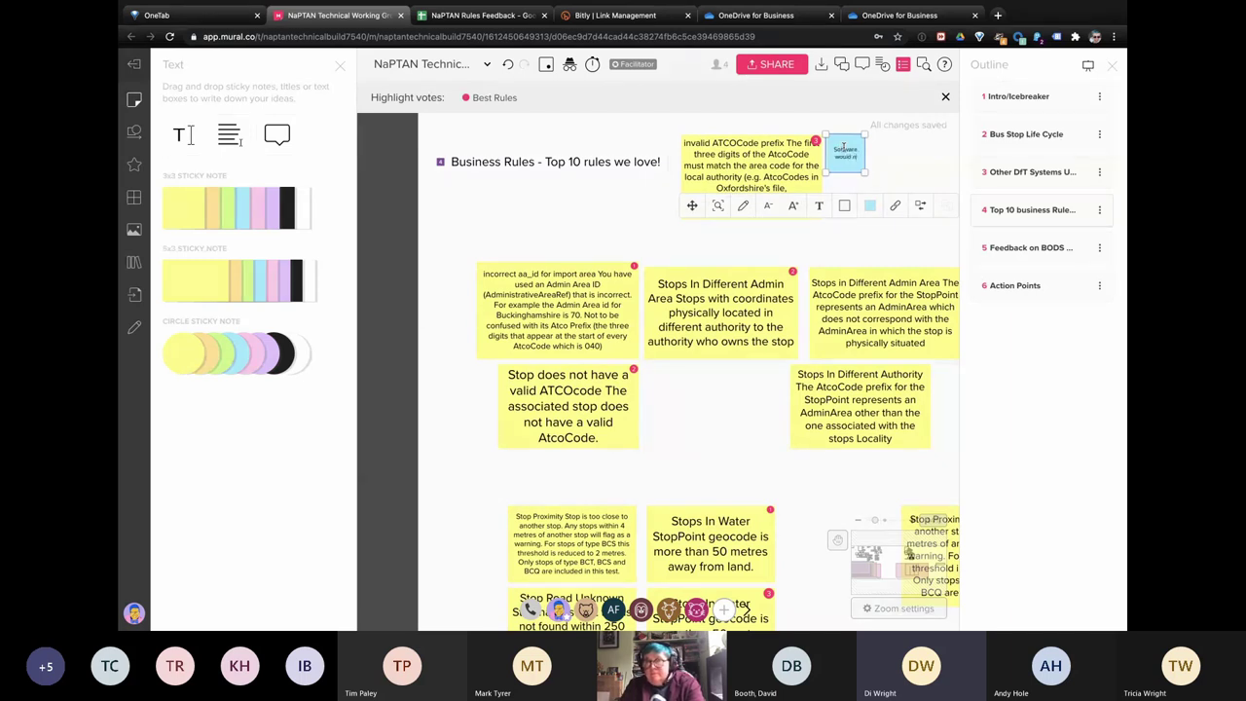
pyautogui.write('ot allow to be created')
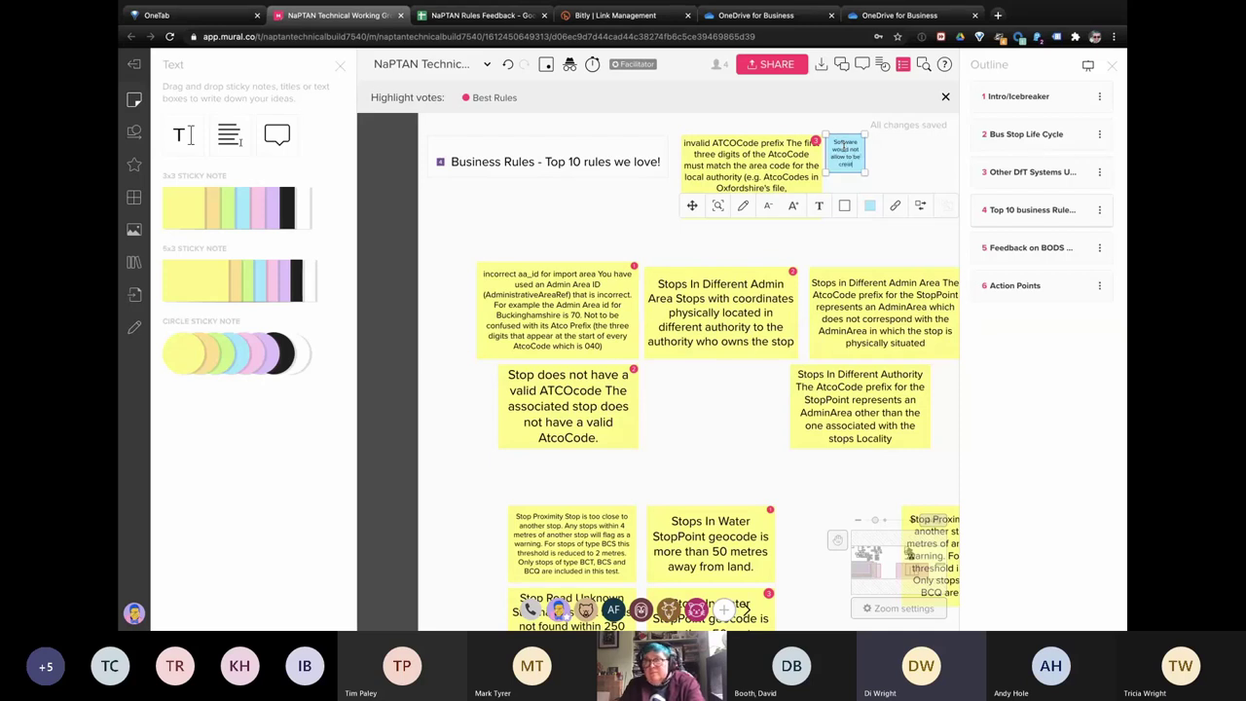
pyautogui.write(' as')
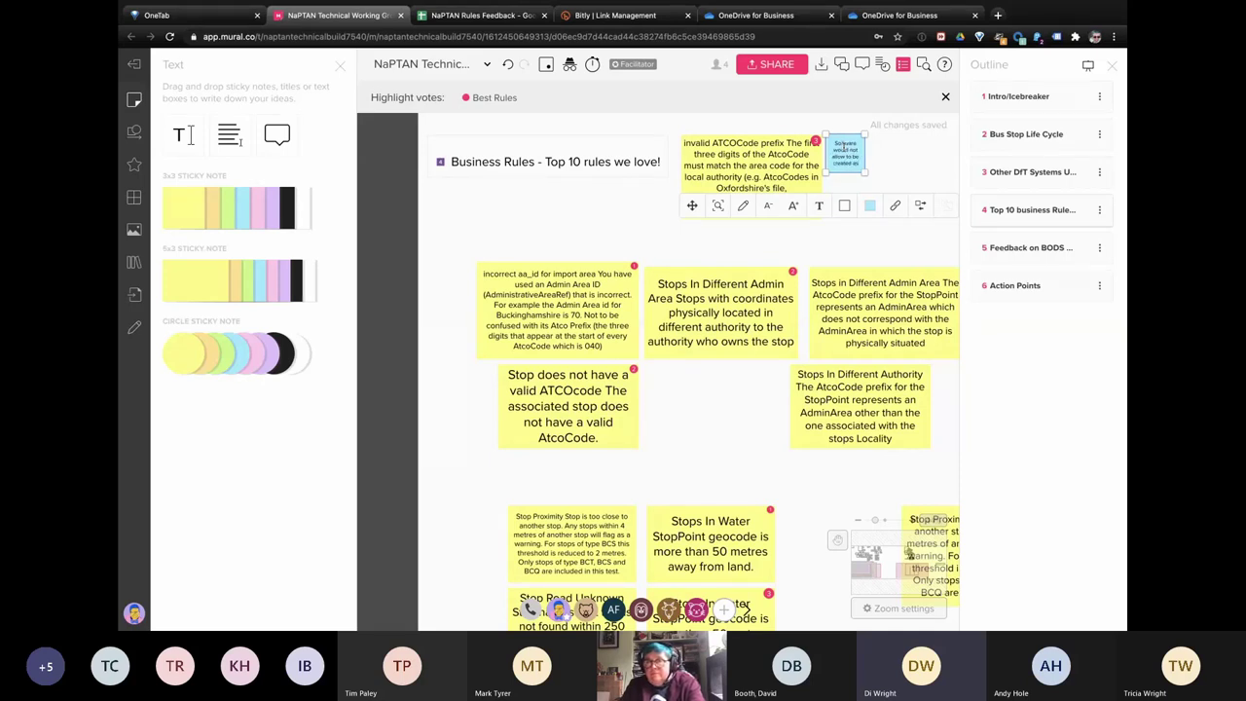
pyautogui.write(' an in')
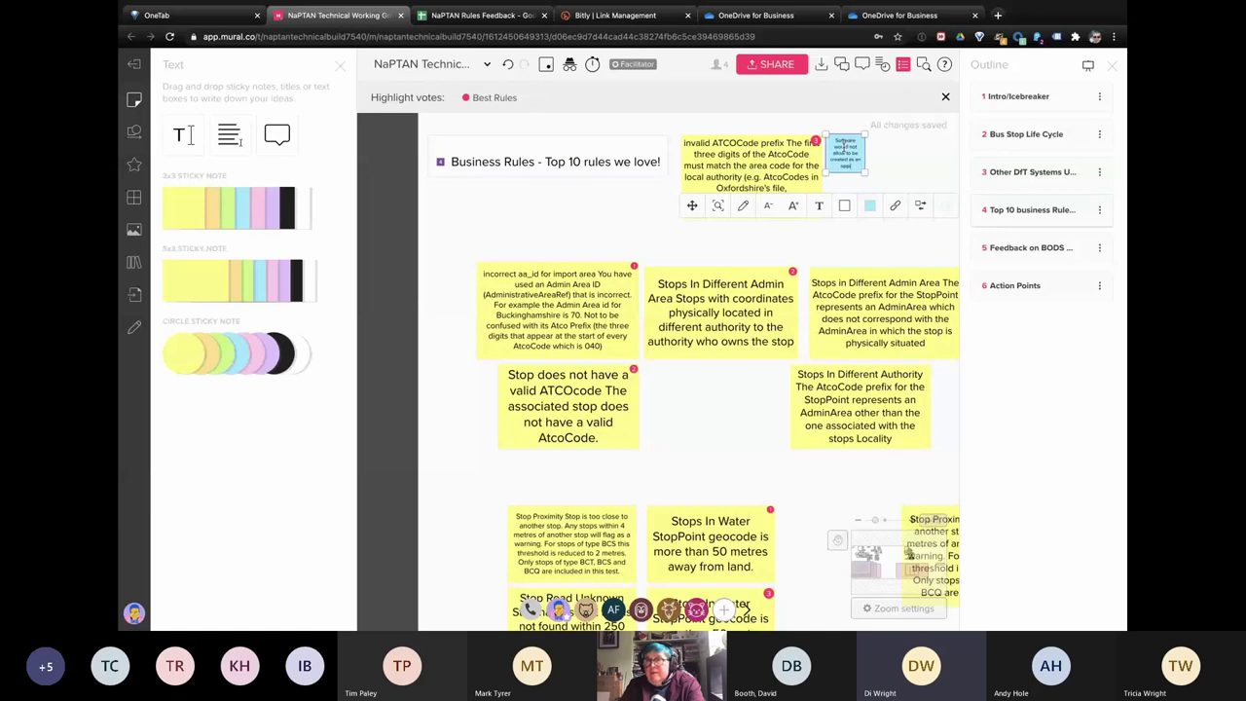
pyautogui.click(892, 161)
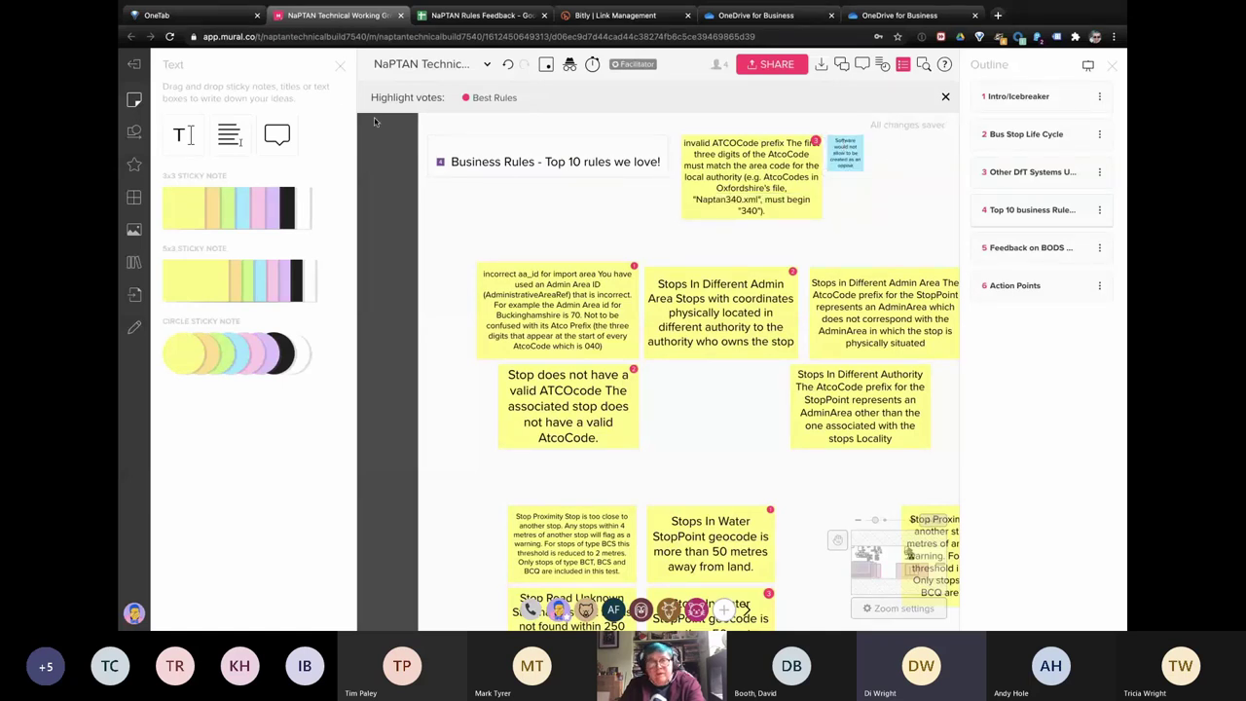
pyautogui.click(339, 67)
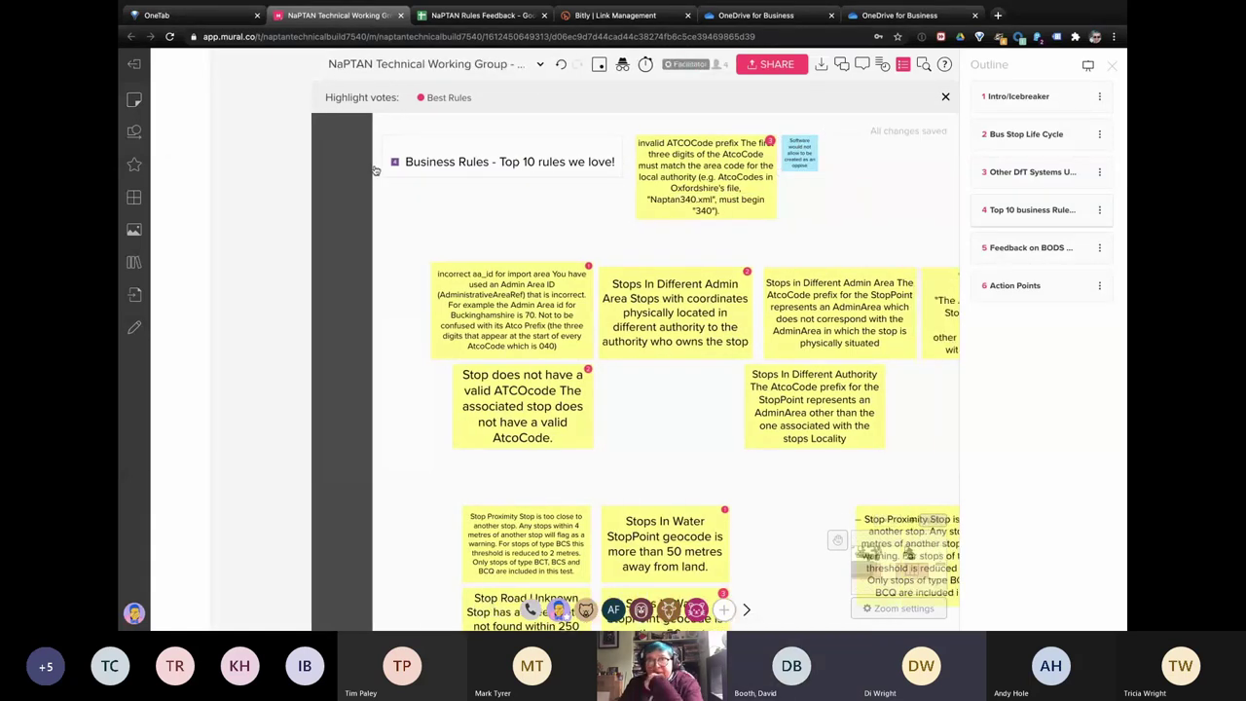
# Step: Enlarge the blue "Software would not allow" note slightly
pyautogui.click(642, 164)
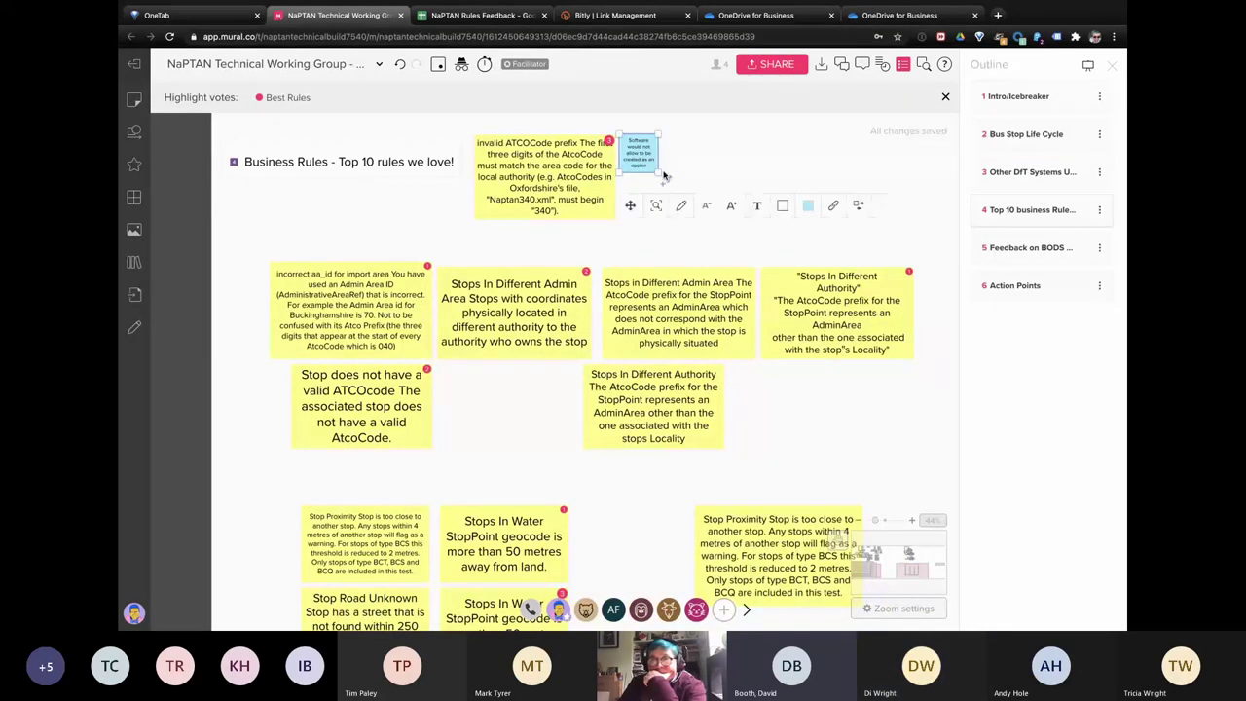
pyautogui.moveTo(658, 174); pyautogui.dragTo(662, 177)
pyautogui.click(685, 163)
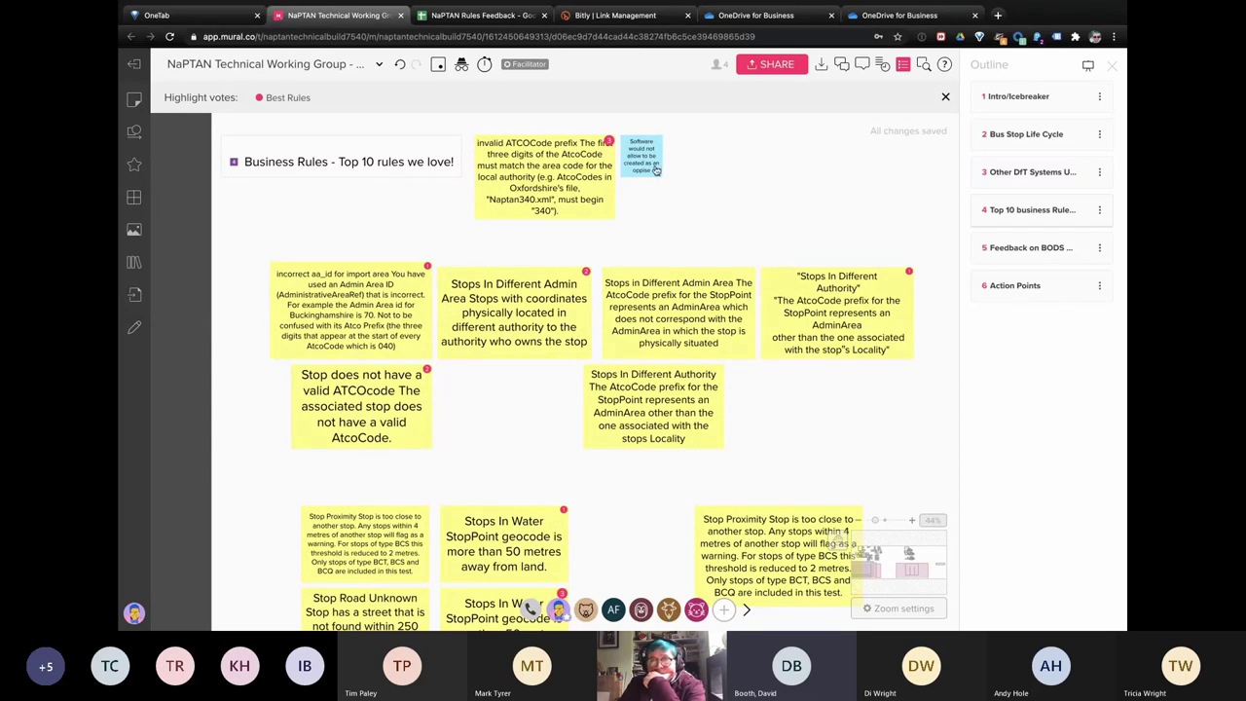
# Step: Duplicate the blue "Software would not allow" note to its right and change the copy's text to "NaPTAN would reject it outright"
pyautogui.click(662, 171)
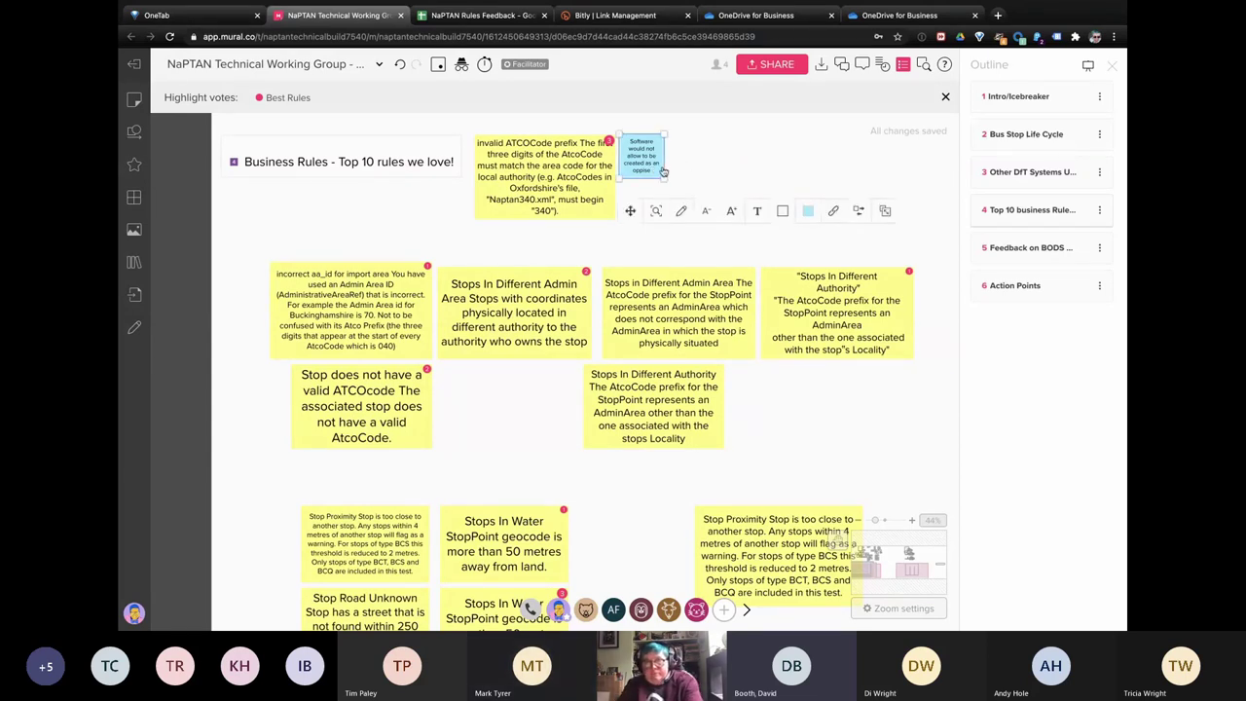
pyautogui.press('super+d')
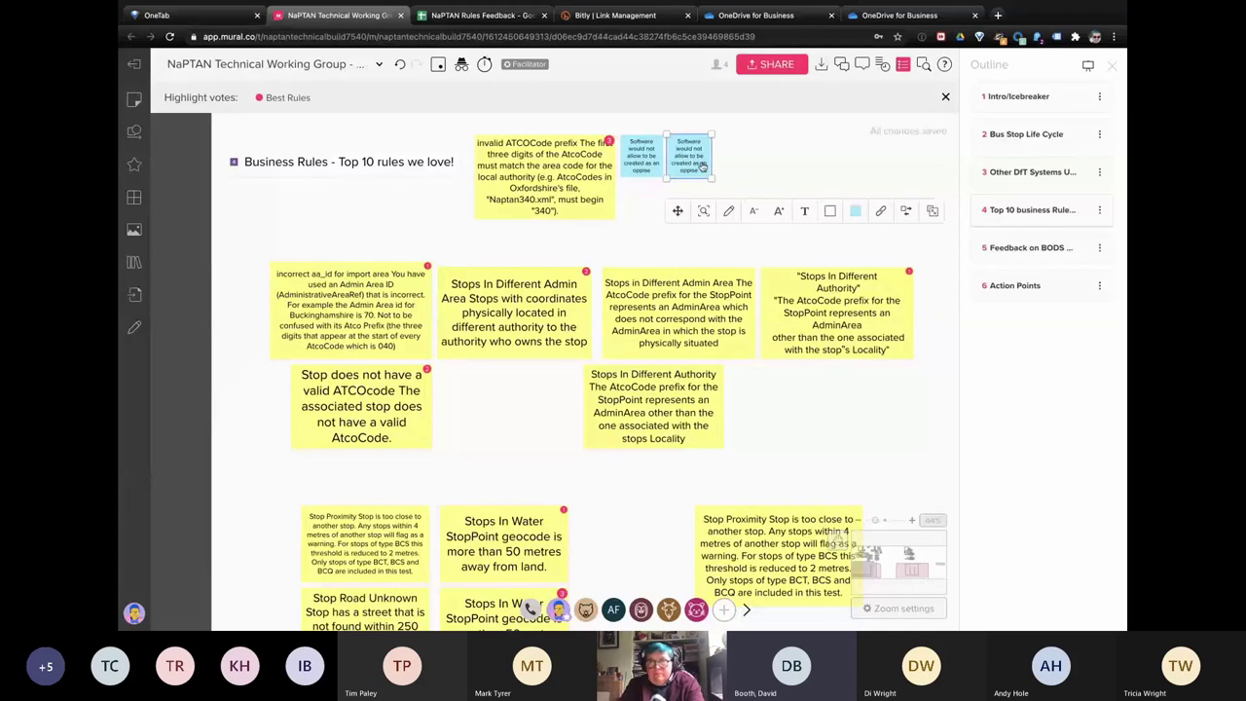
pyautogui.write('NaPT')
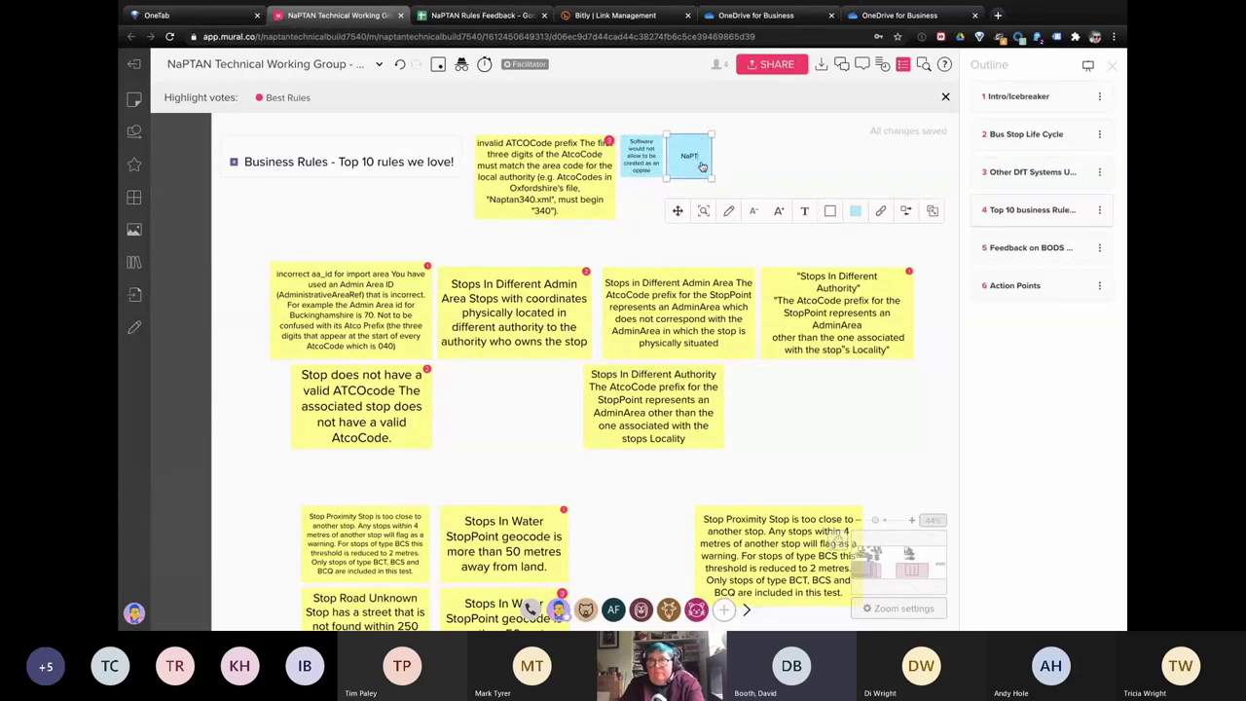
pyautogui.write('AN would')
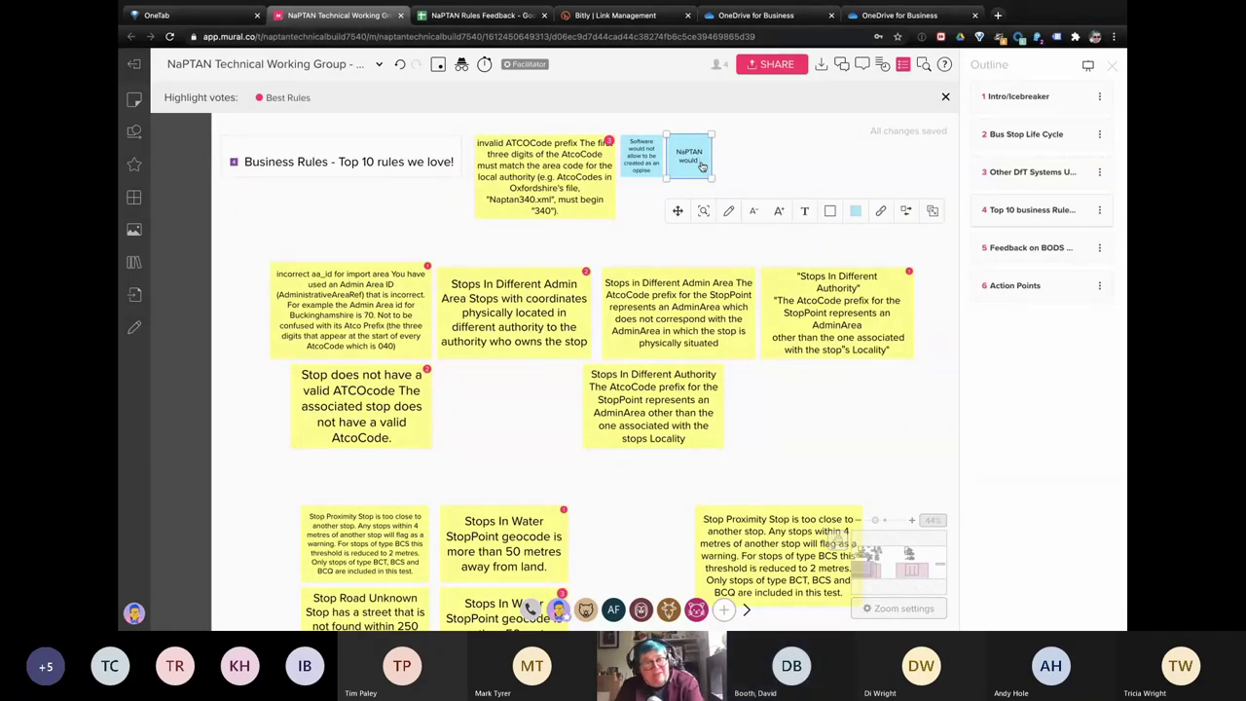
pyautogui.write('never')
pyautogui.press('BackSpace')
pyautogui.press('BackSpace')
pyautogui.press('BackSpace')
pyautogui.press('BackSpace')
pyautogui.press('BackSpace')
pyautogui.write('reject it')
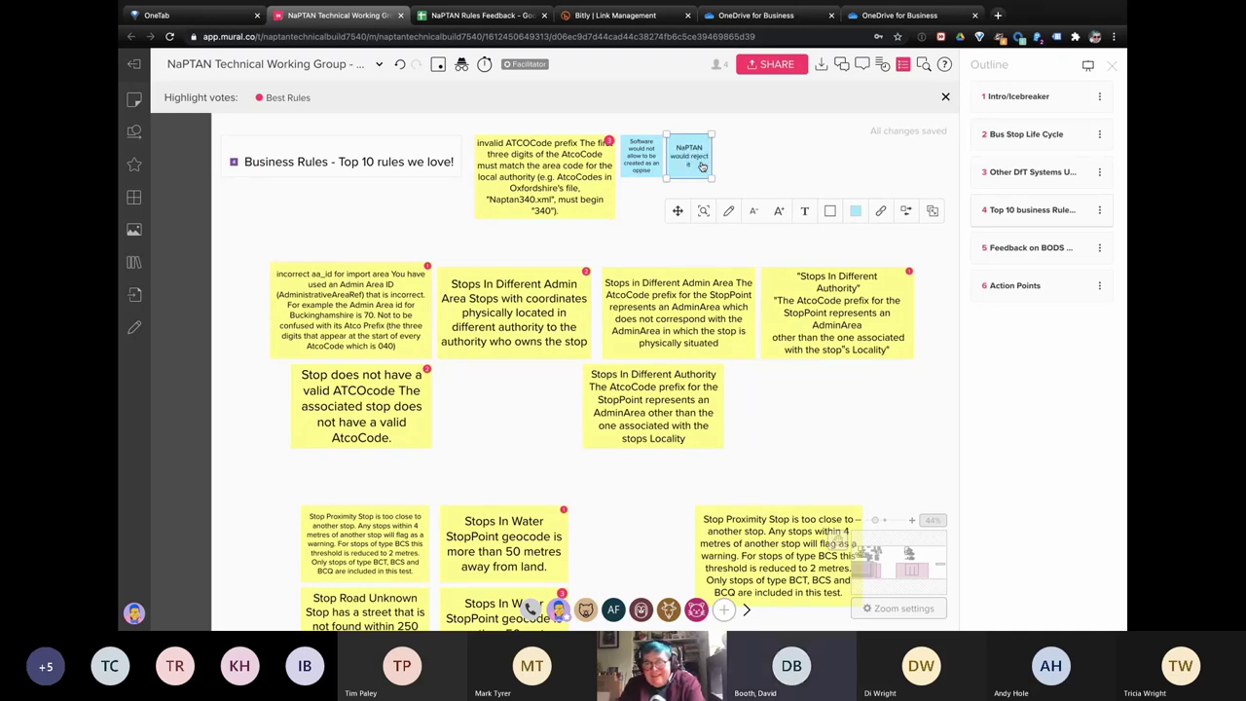
pyautogui.write(' outright')
pyautogui.click(749, 161)
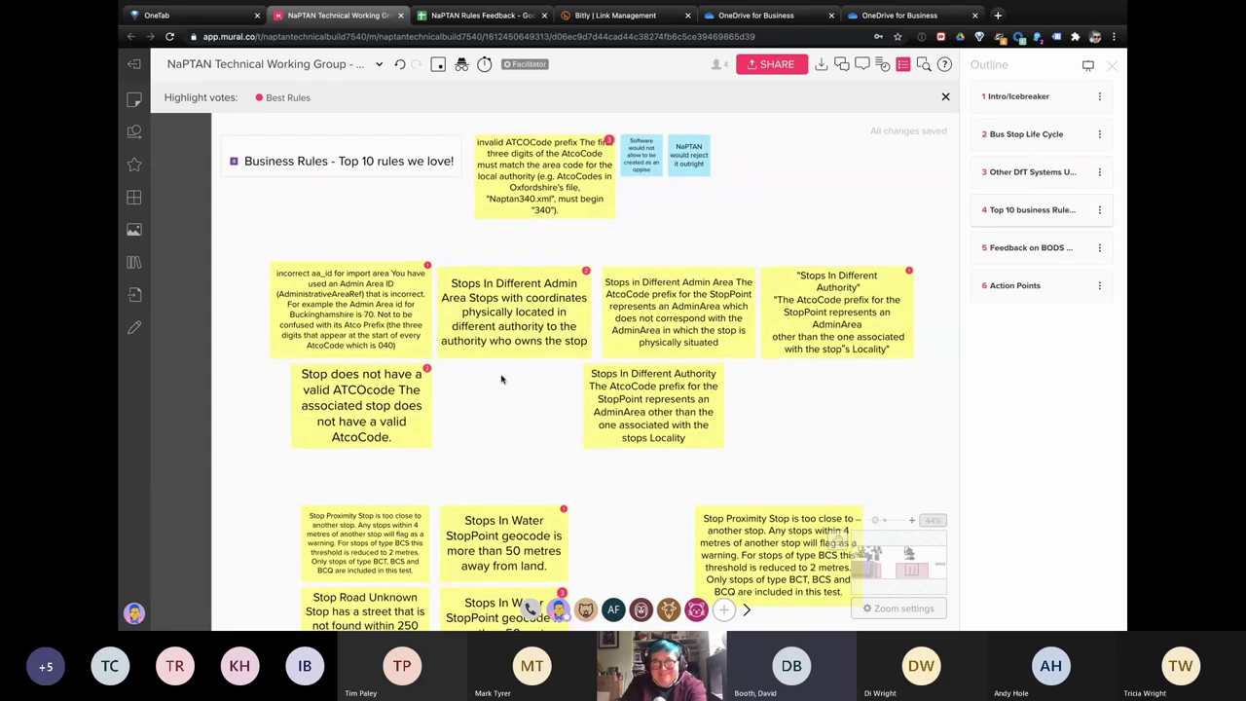
# Step: Bring the groups of voted rule notes below the "Business Rules" title into view at 32% zoom
pyautogui.scroll(-5, 501, 379)
pyautogui.scroll(-1, 502, 379)
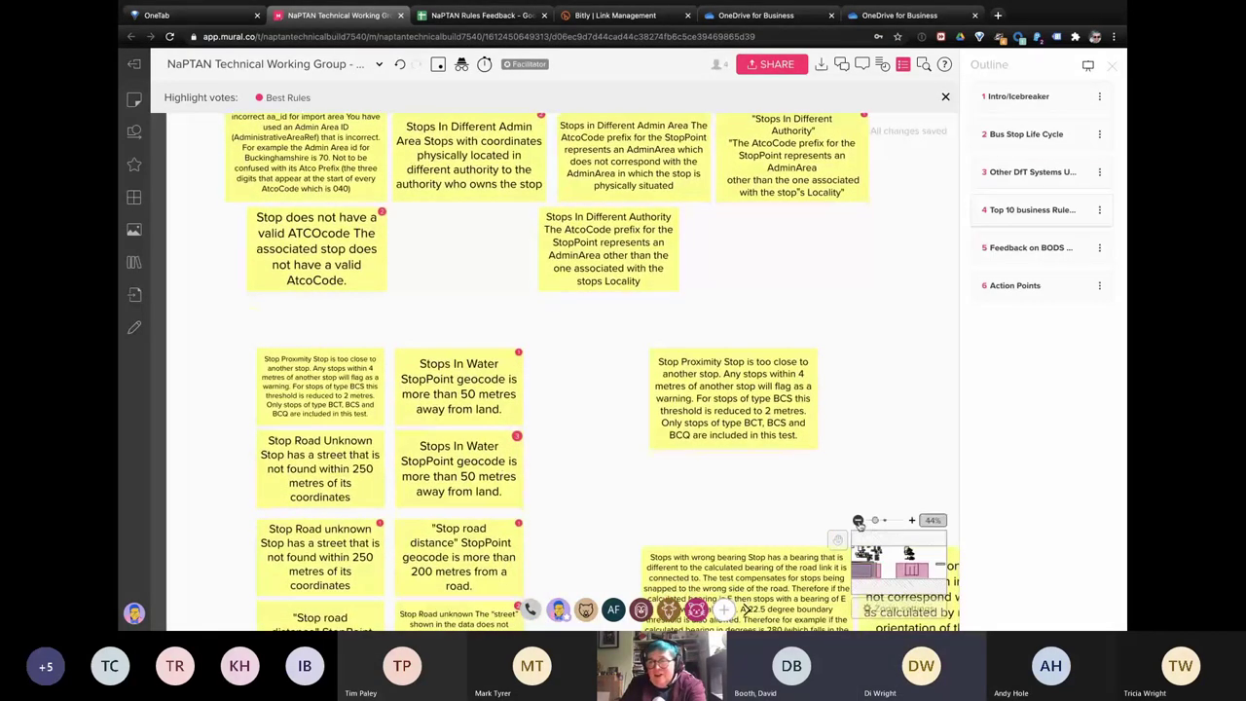
pyautogui.click(858, 520)
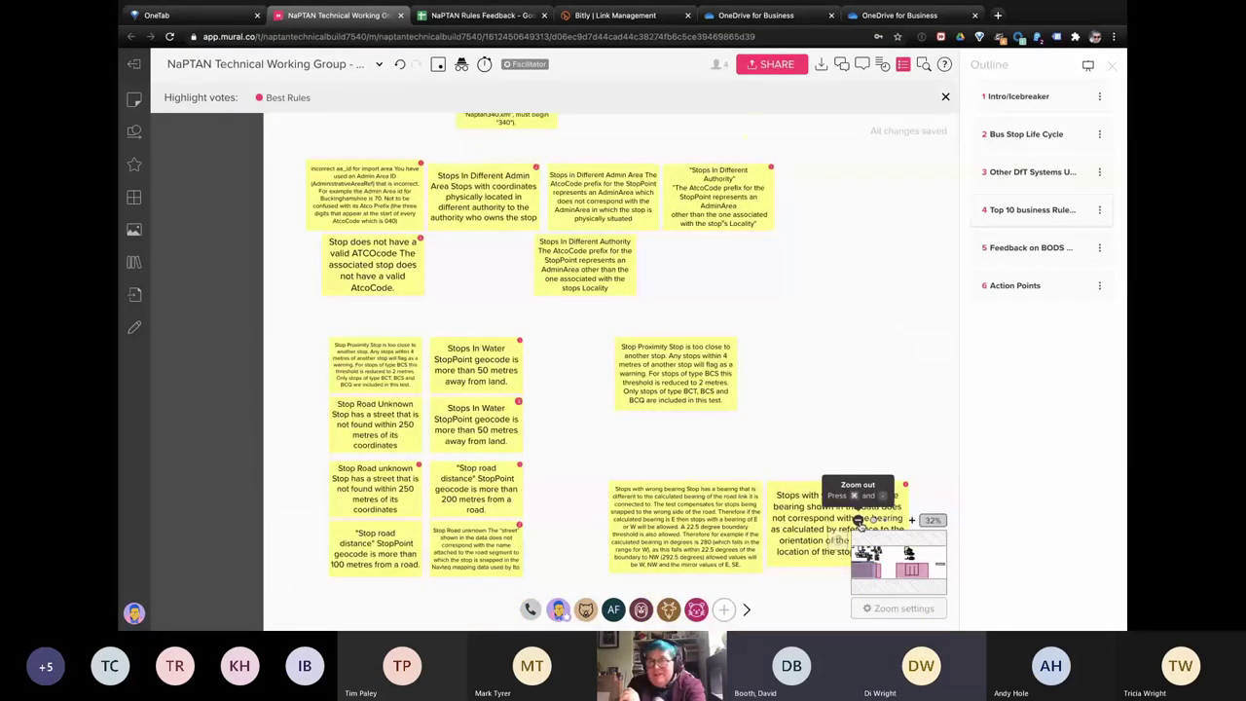
# Step: Move the lower "Stops In Water" note from the cluster to the "Business Rules - Top 10 rules we love!" row
pyautogui.click(858, 520)
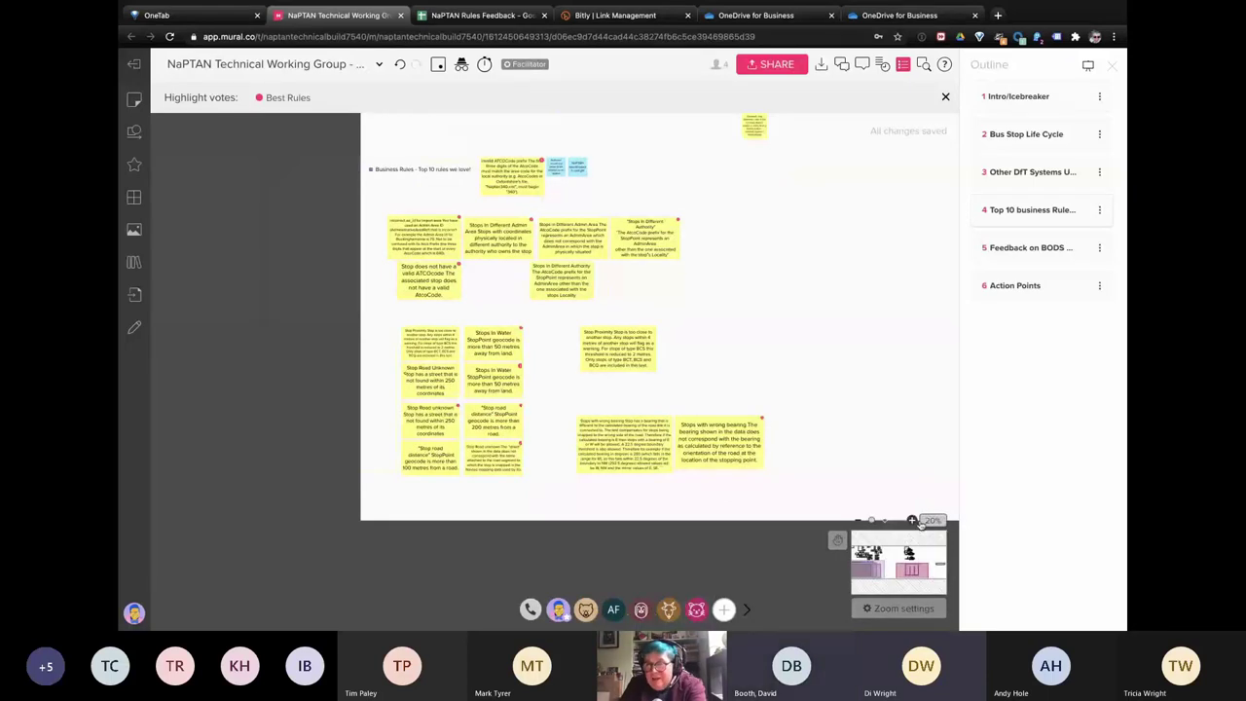
pyautogui.click(912, 521)
pyautogui.moveTo(611, 347); pyautogui.dragTo(734, 265)
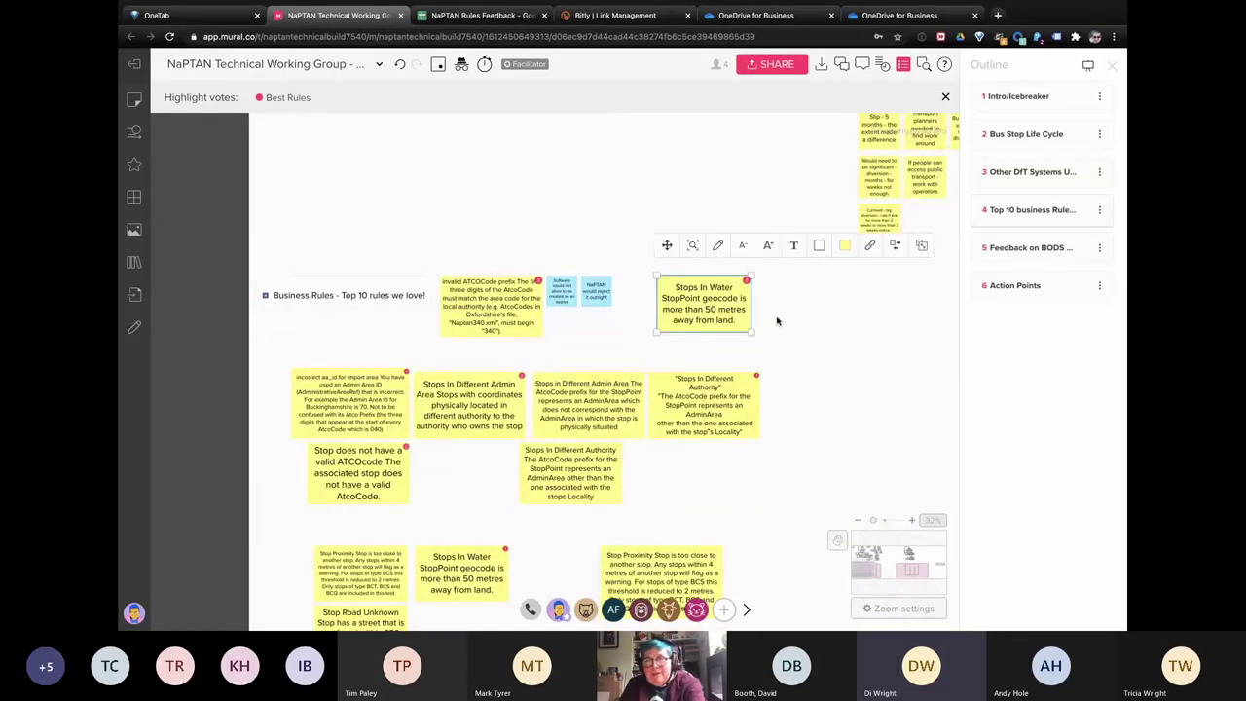
pyautogui.click(777, 320)
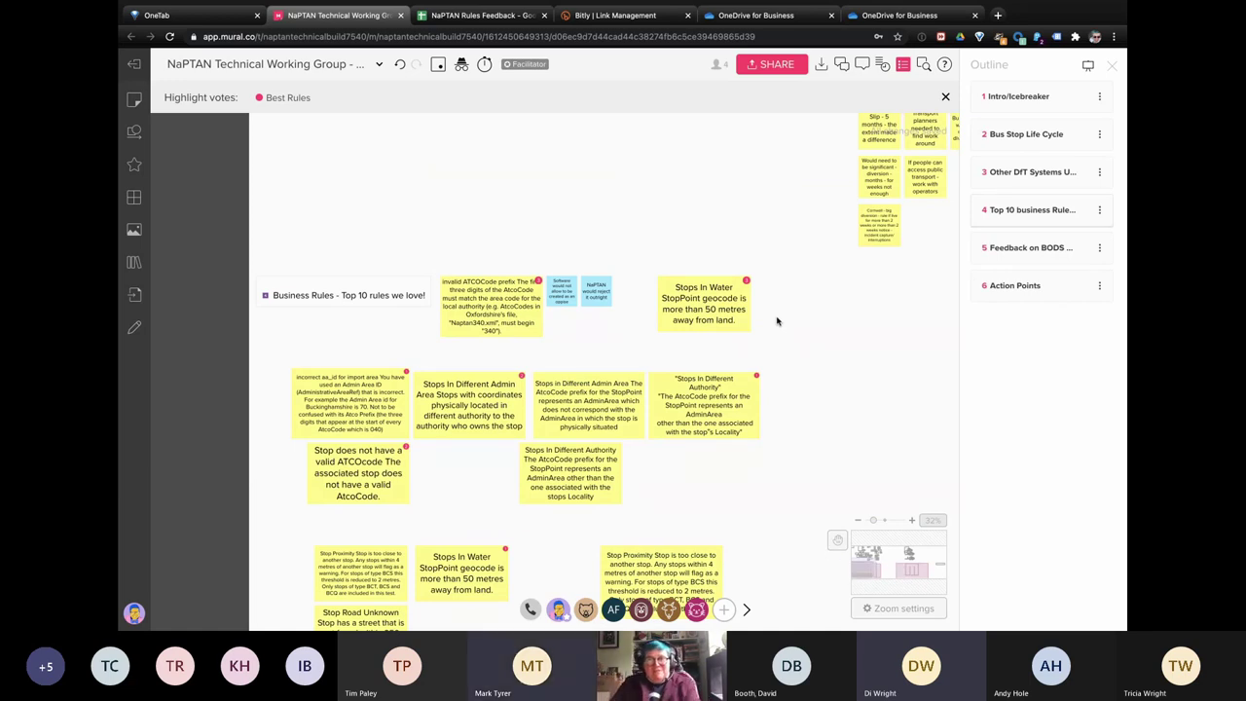
# Step: Duplicate the blue "NaPTAN would reject it outright" note, place the copy beside "Stops In Water" and change its text to "Some Ferry Terminals - on Piers"
pyautogui.click(595, 295)
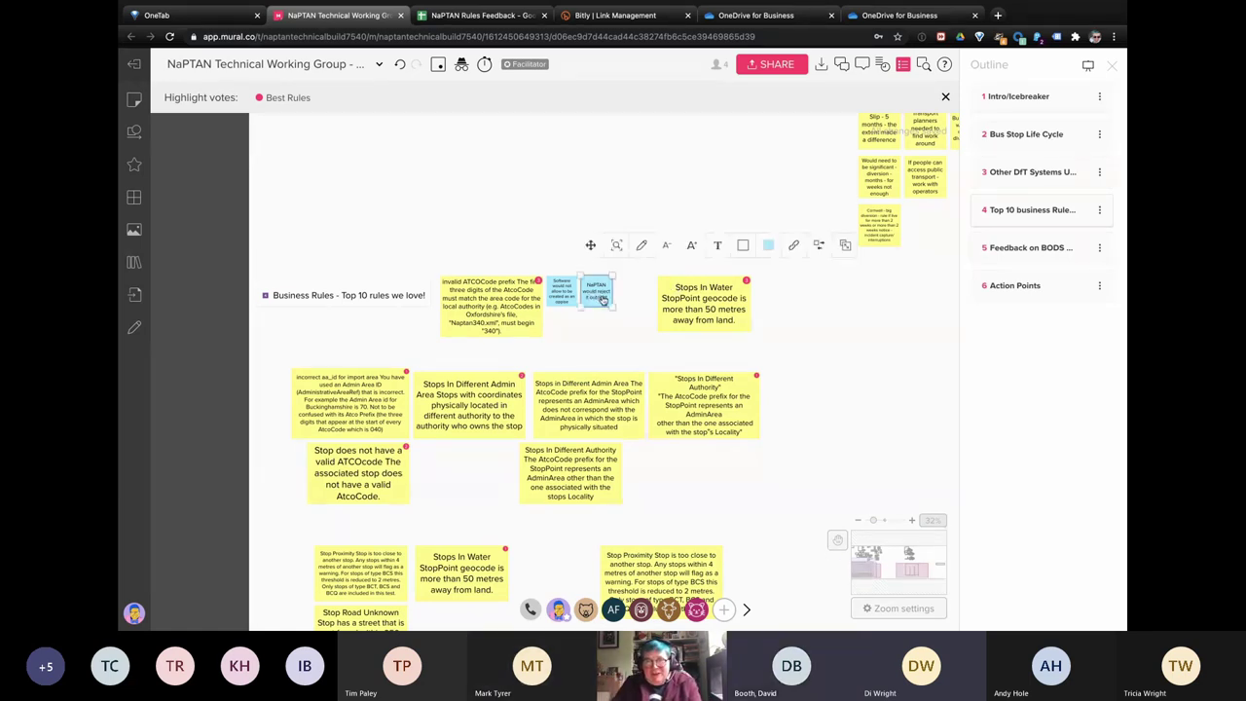
pyautogui.hotkey('ctrl', 'd')
pyautogui.moveTo(621, 296); pyautogui.dragTo(766, 297)
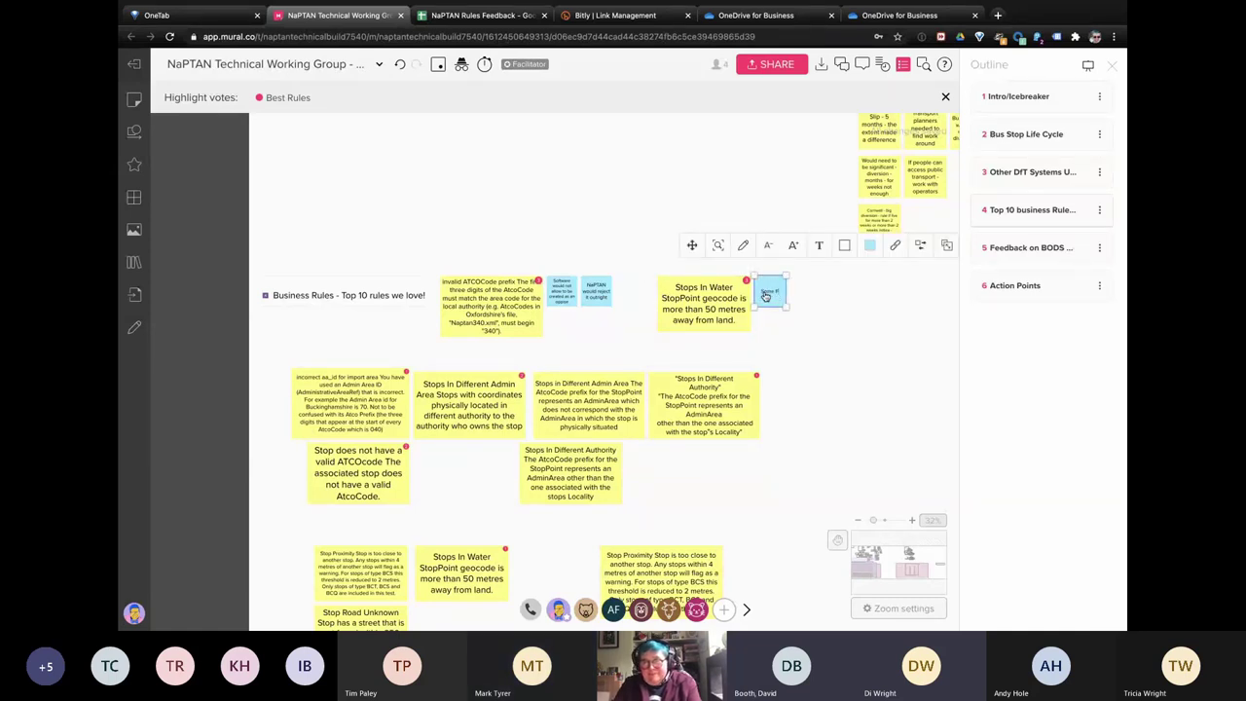
pyautogui.write('ry')
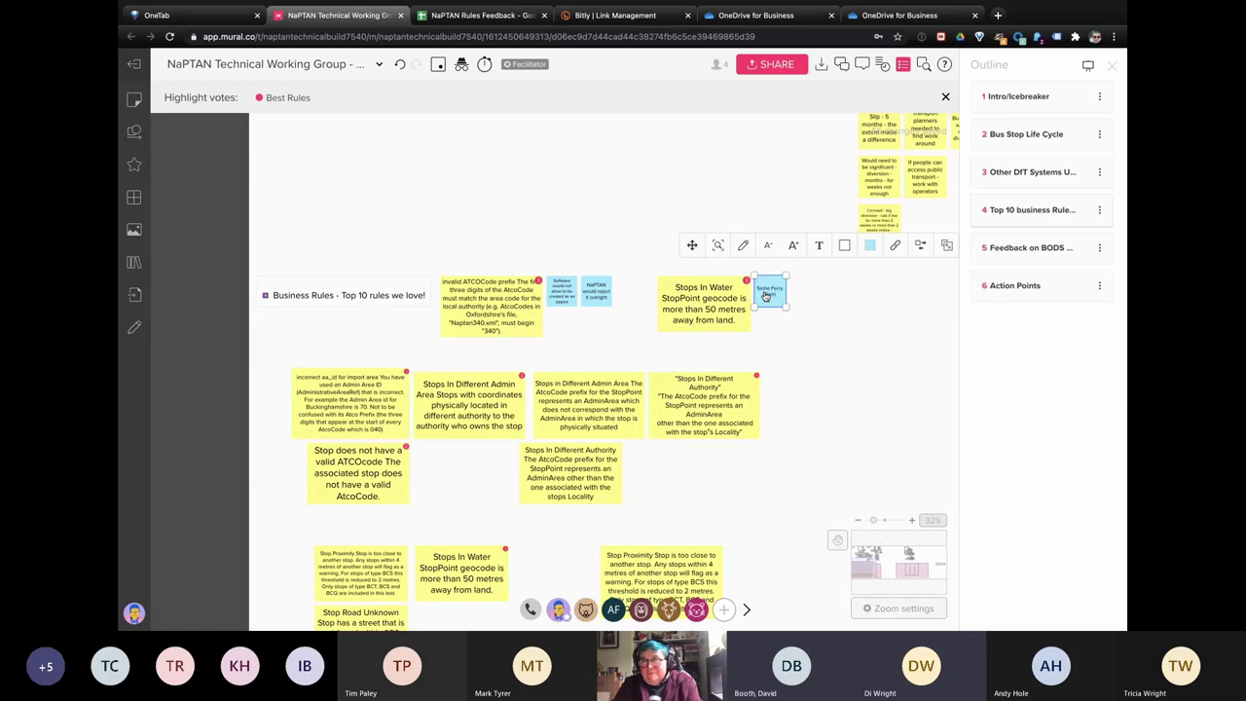
pyautogui.write(' in Ports')
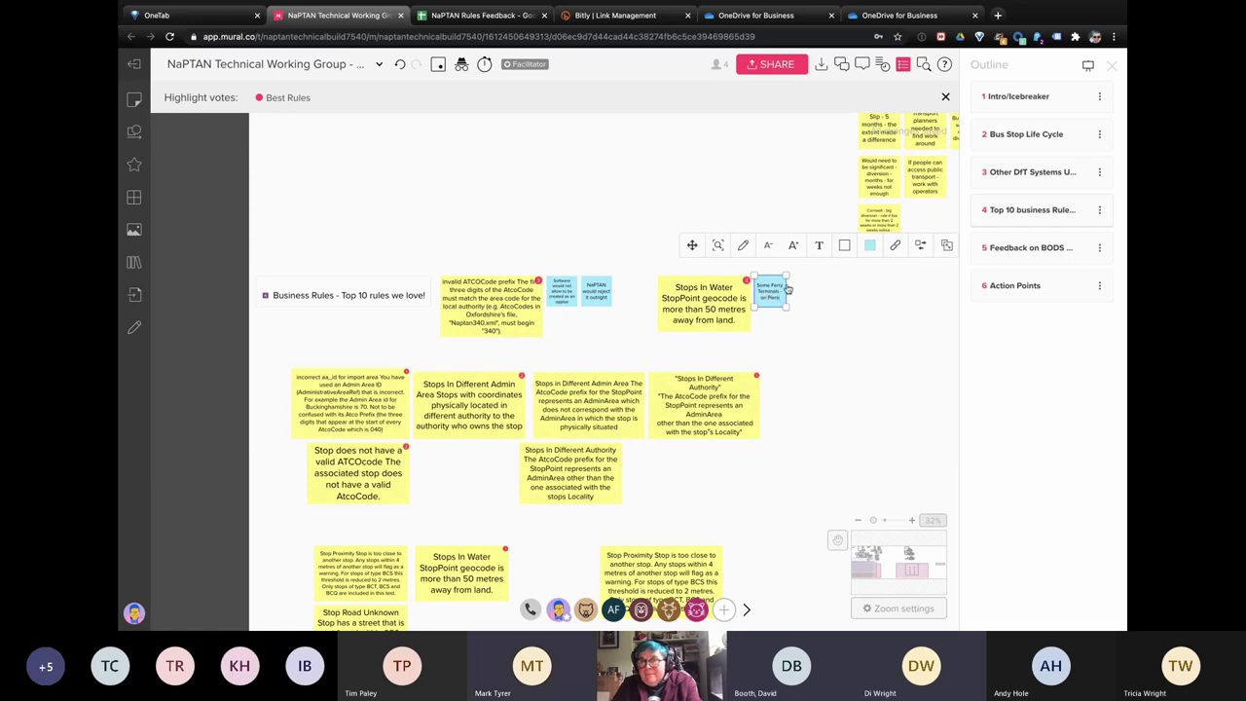
pyautogui.click(806, 284)
# Step: Duplicate the ferry terminals note and set the copy's text to "Dependent on maps"
pyautogui.click(771, 294)
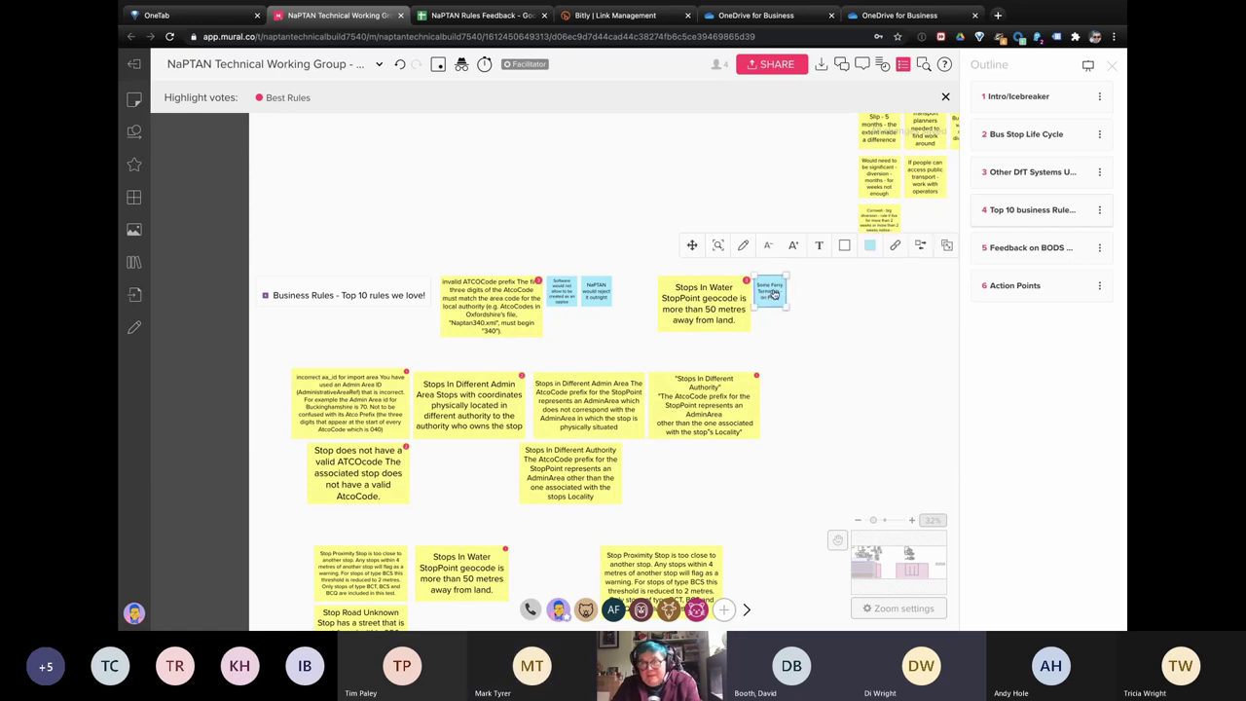
pyautogui.hotkey('ctrl', 'd')
pyautogui.write('Docks')
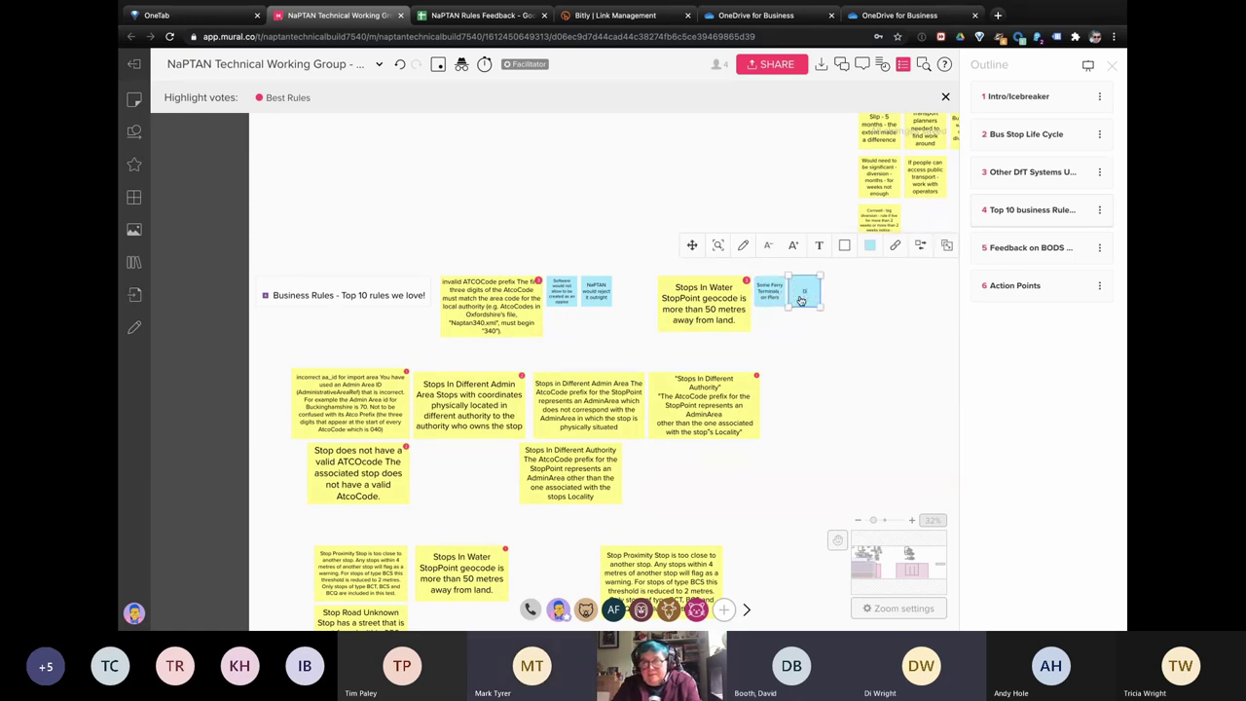
pyautogui.write(' on')
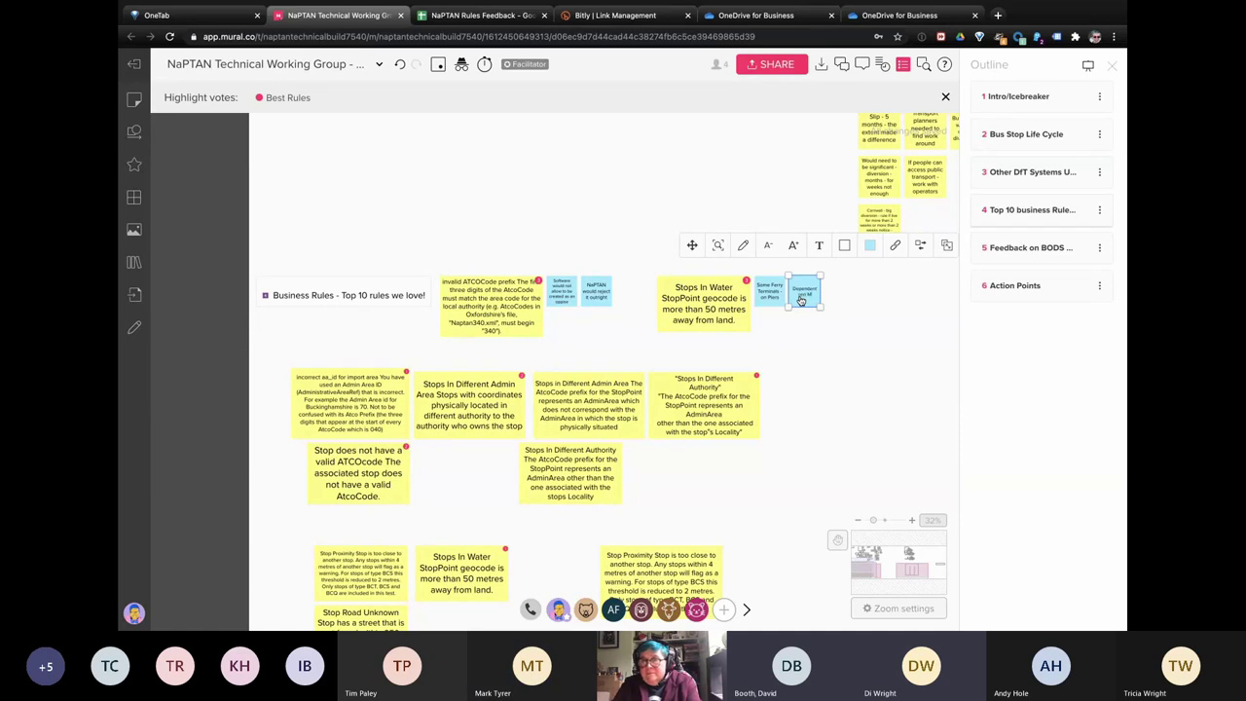
pyautogui.press('BackSpace')
pyautogui.press('BackSpace')
pyautogui.click(825, 301)
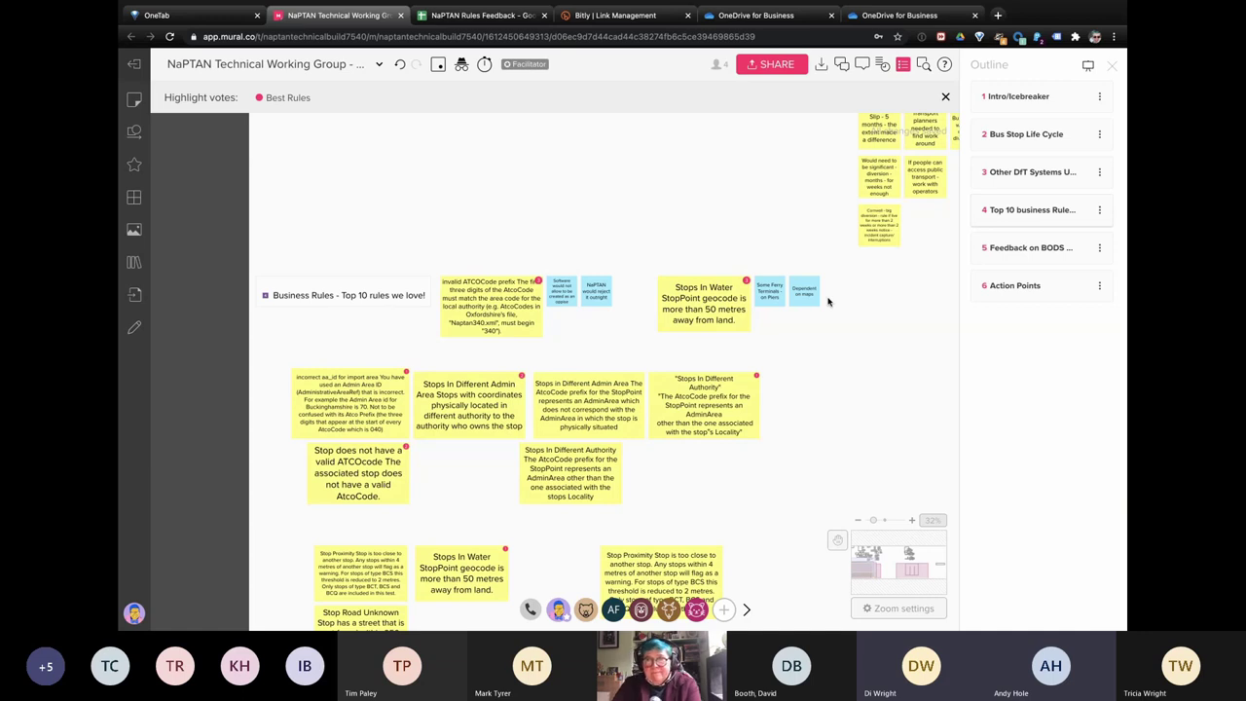
# Step: Duplicate the "Dependent on maps" note and set the copy's text to "Dorset stops due to maps"
pyautogui.click(806, 293)
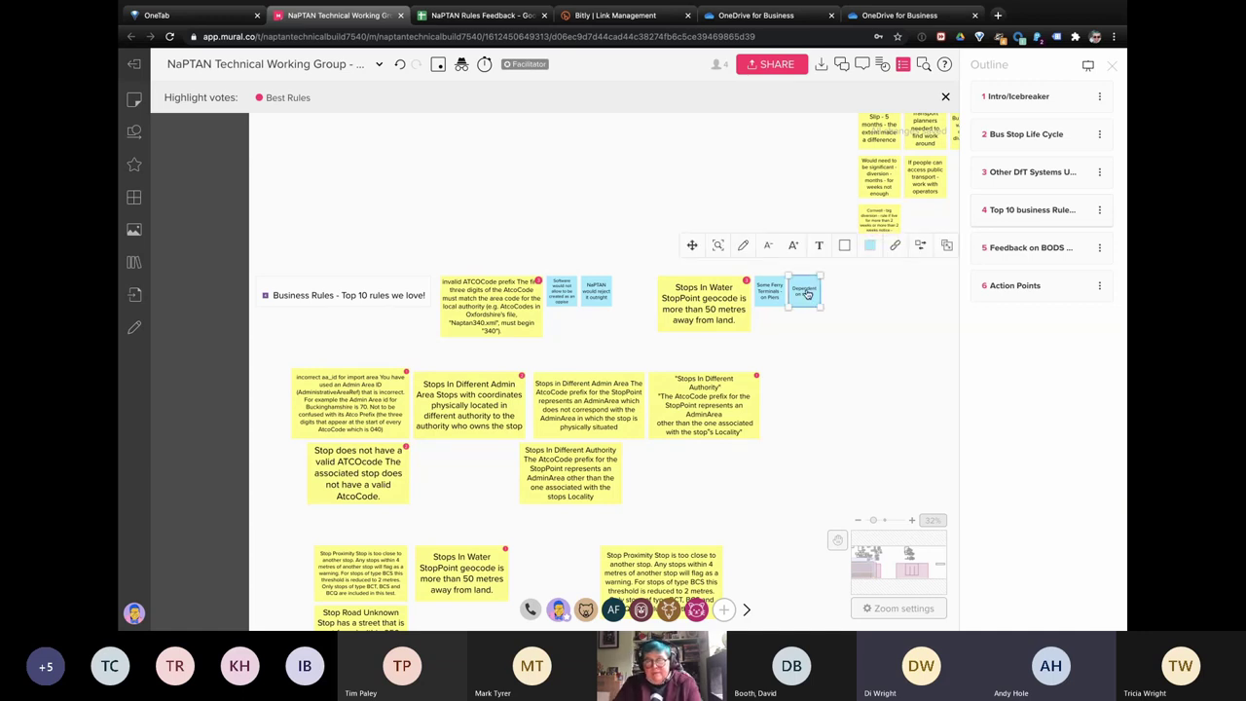
pyautogui.hotkey('ctrl', 'd')
pyautogui.write('Dorset council')
pyautogui.press('BackSpace')
pyautogui.press('BackSpace')
pyautogui.press('BackSpace')
pyautogui.press('BackSpace')
pyautogui.press('BackSpace')
pyautogui.press('BackSpace')
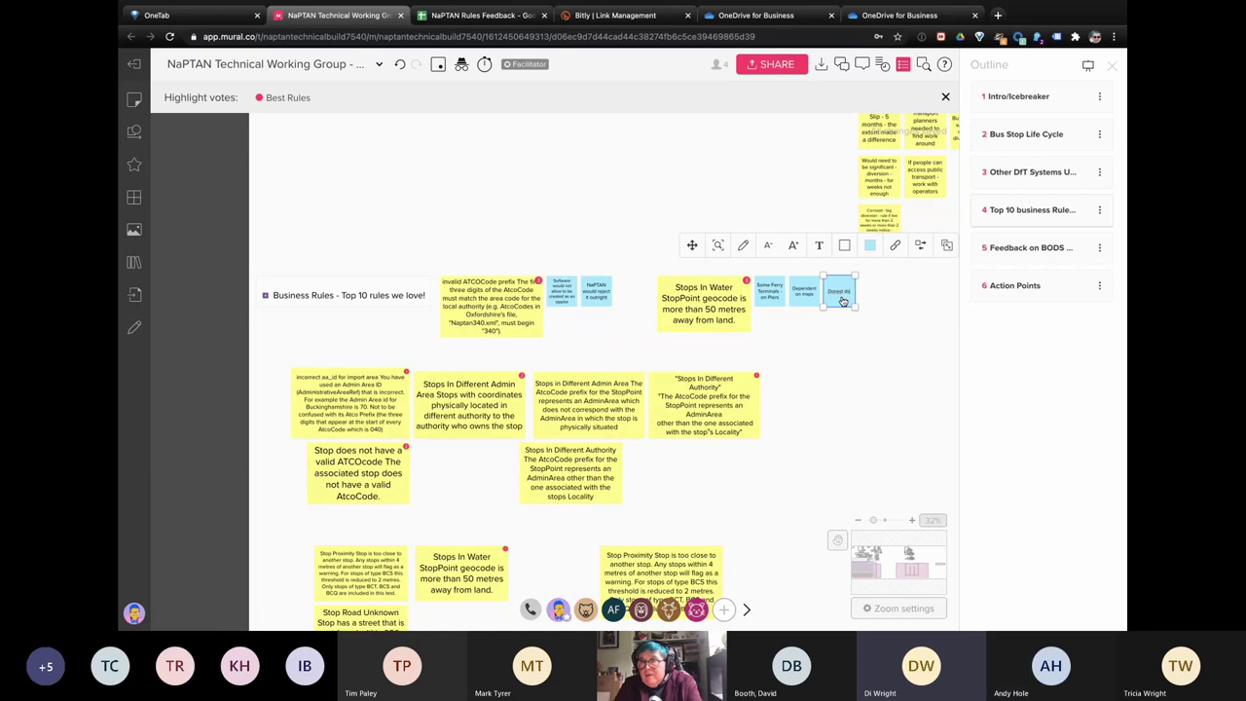
pyautogui.write('oa')
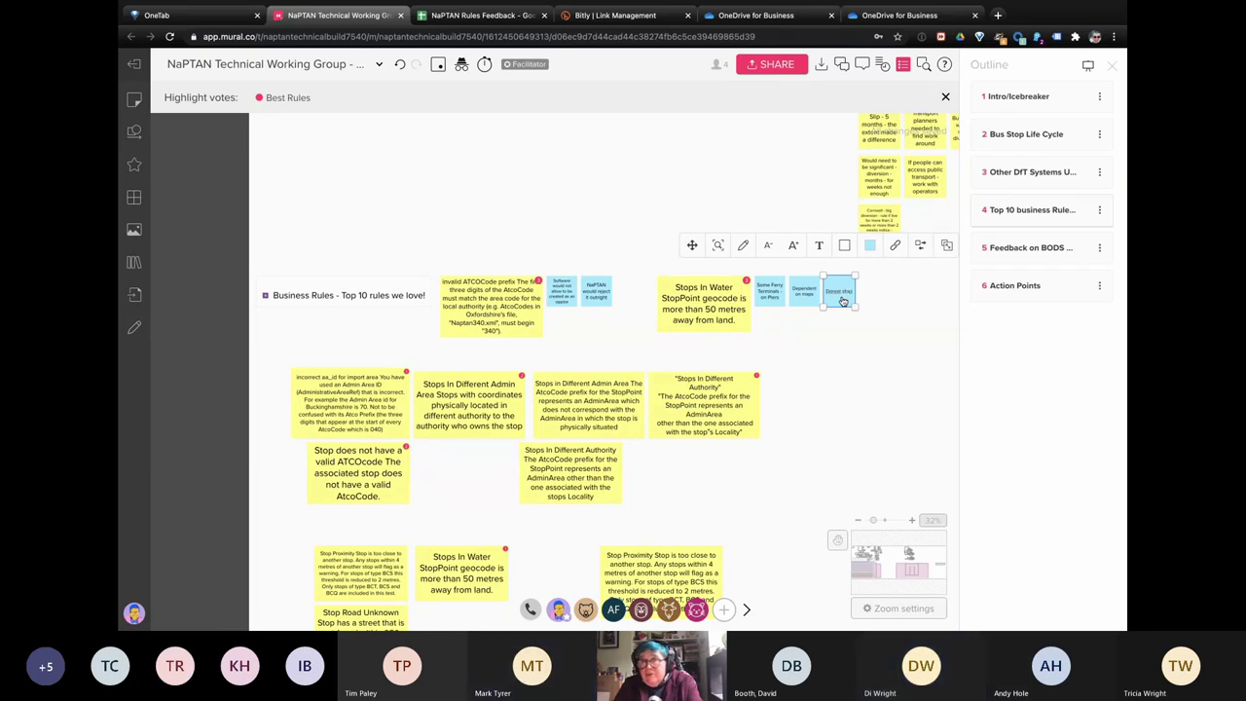
pyautogui.write('ch')
pyautogui.write(' to maps')
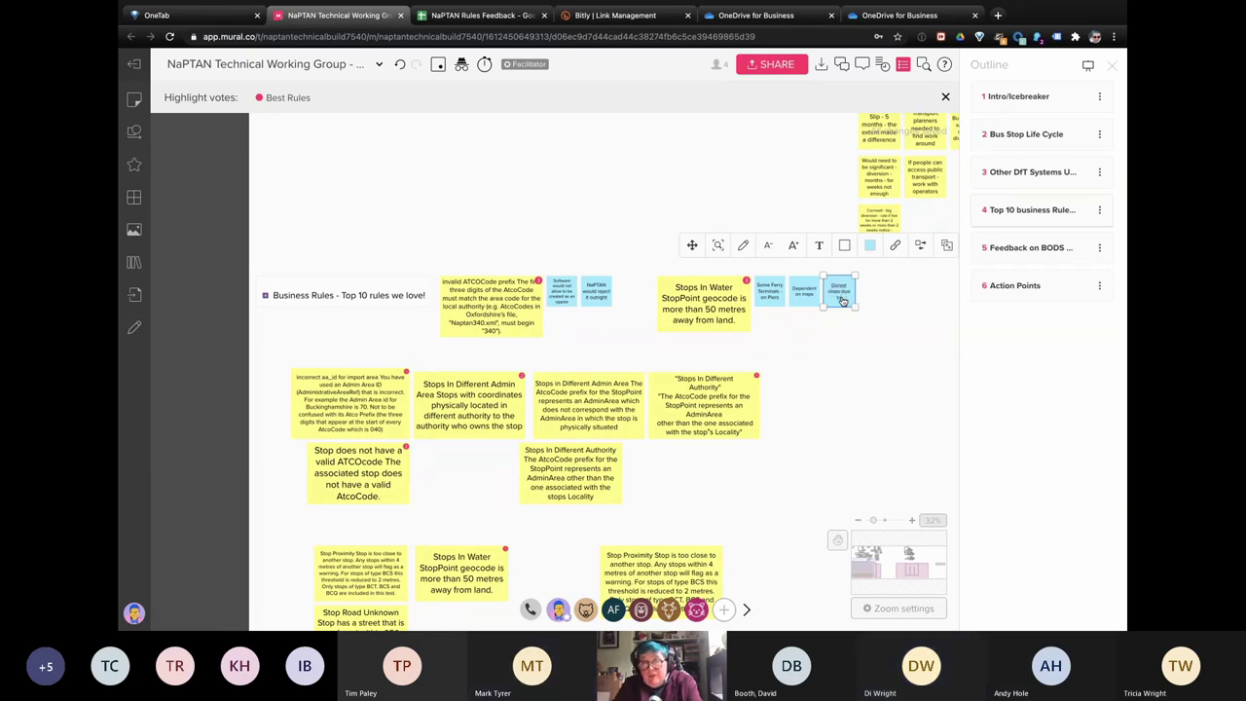
pyautogui.click(894, 298)
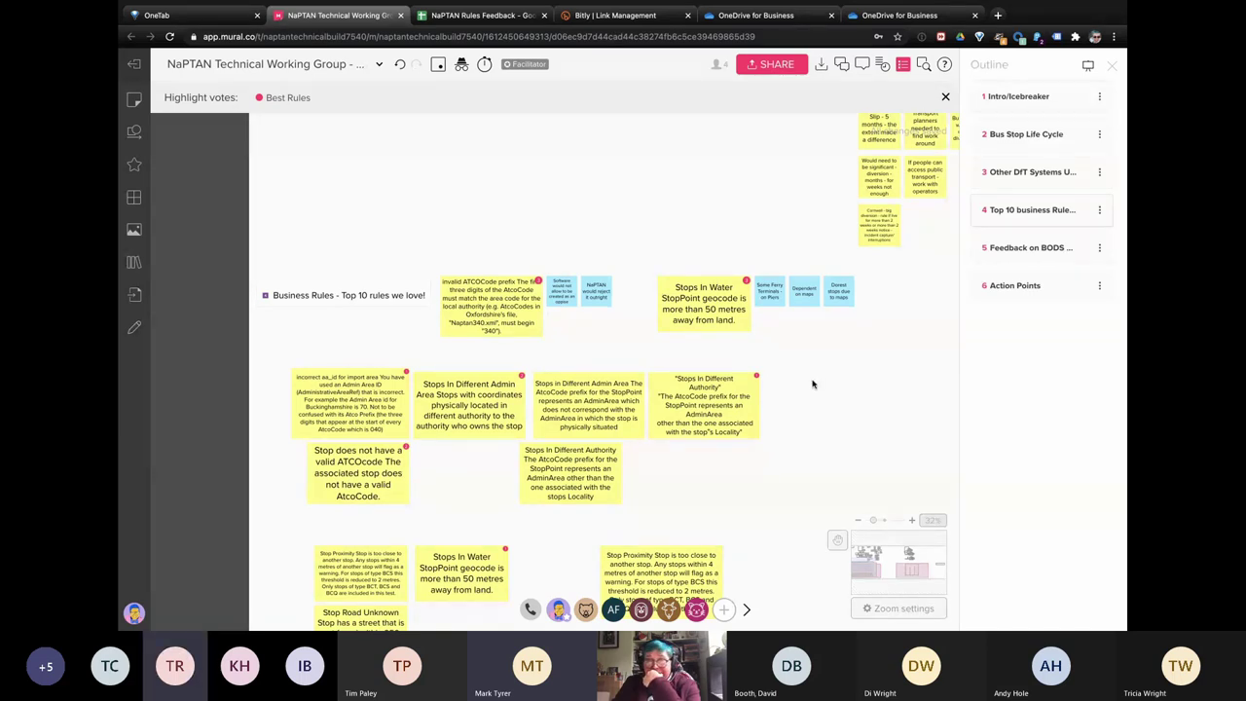
# Step: Duplicate the Dorset note and replace the copy's text with "Apply differently to diff stops"
pyautogui.scroll(-1, 800, 412)
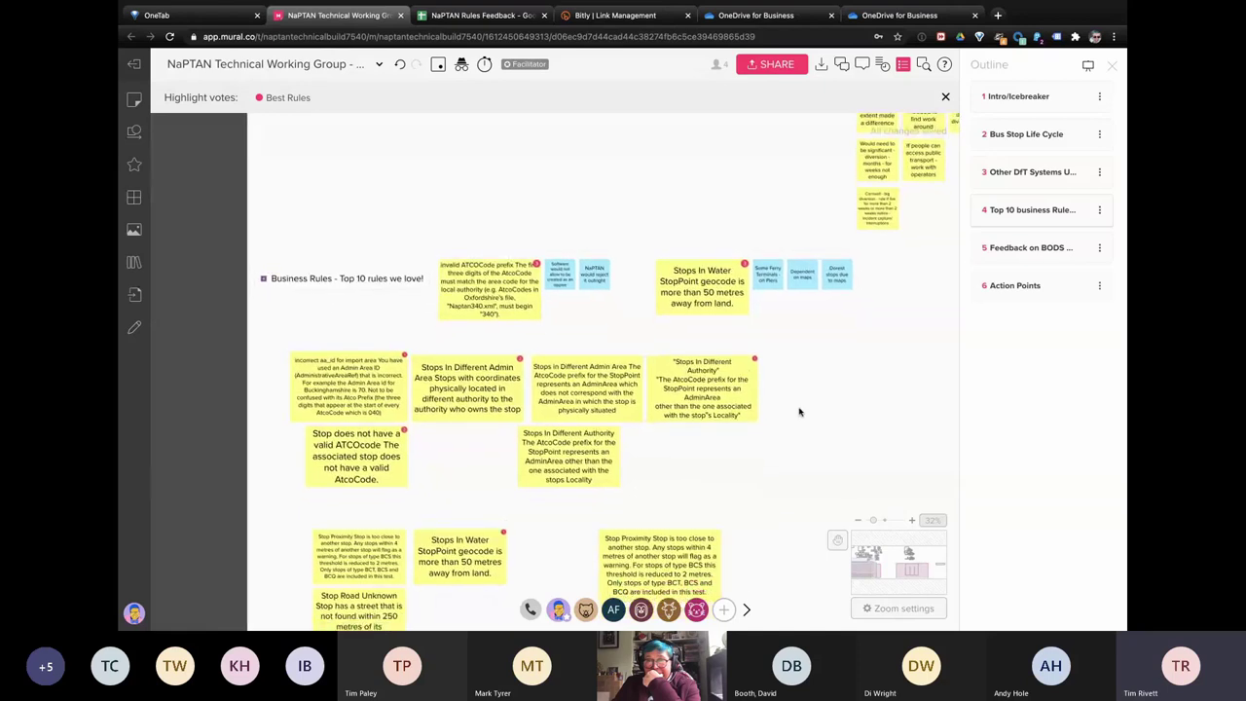
pyautogui.click(834, 286)
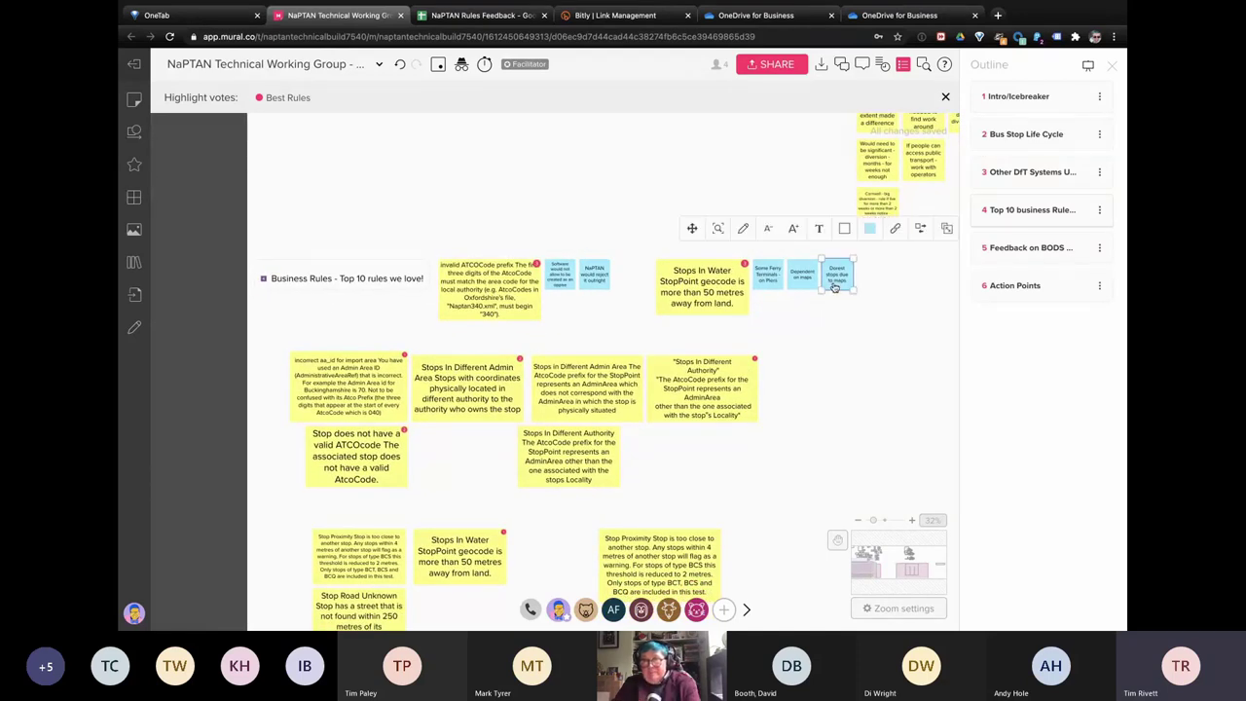
pyautogui.hotkey('ctrl', 'd')
pyautogui.doubleClick(865, 283)
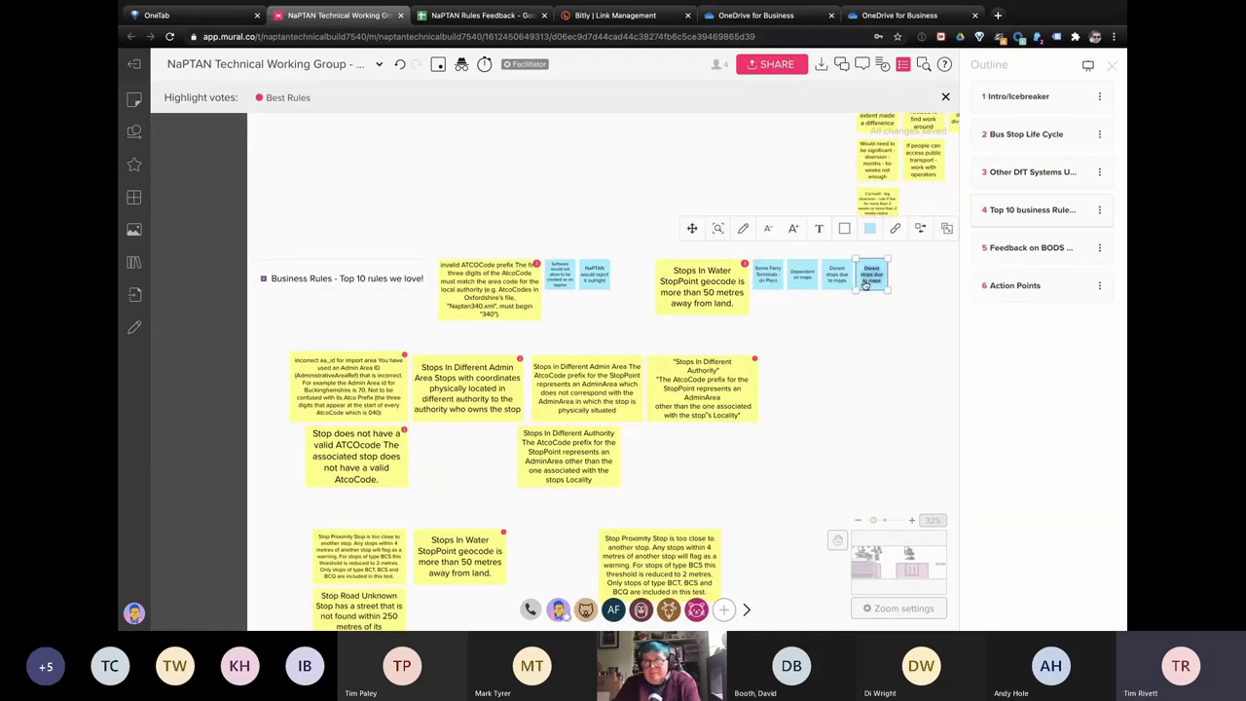
pyautogui.write('Allo')
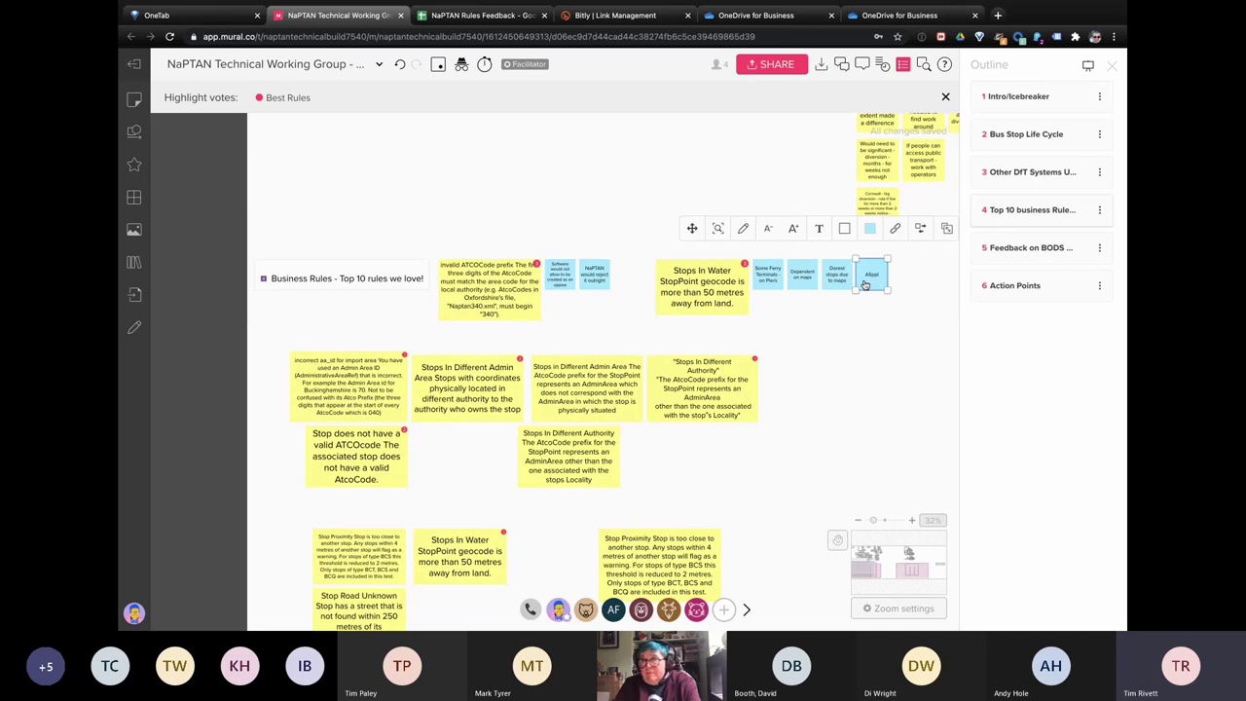
pyautogui.write('y ifrently in c stops')
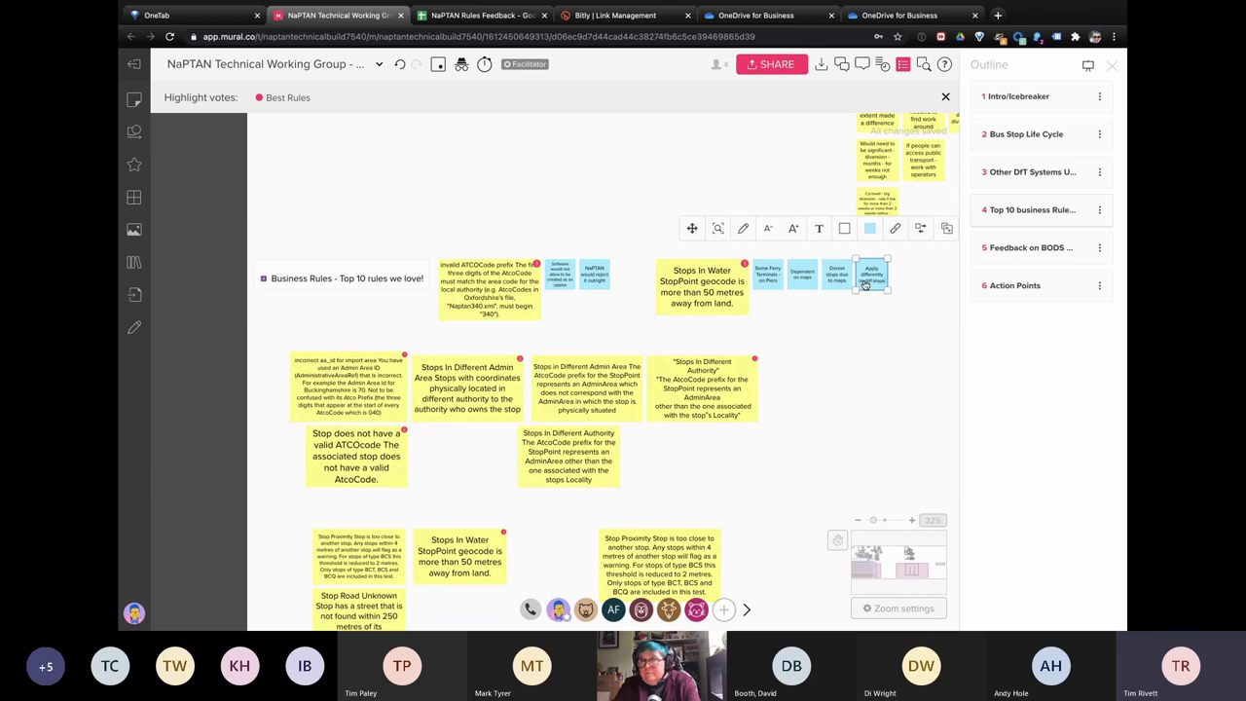
pyautogui.click(870, 328)
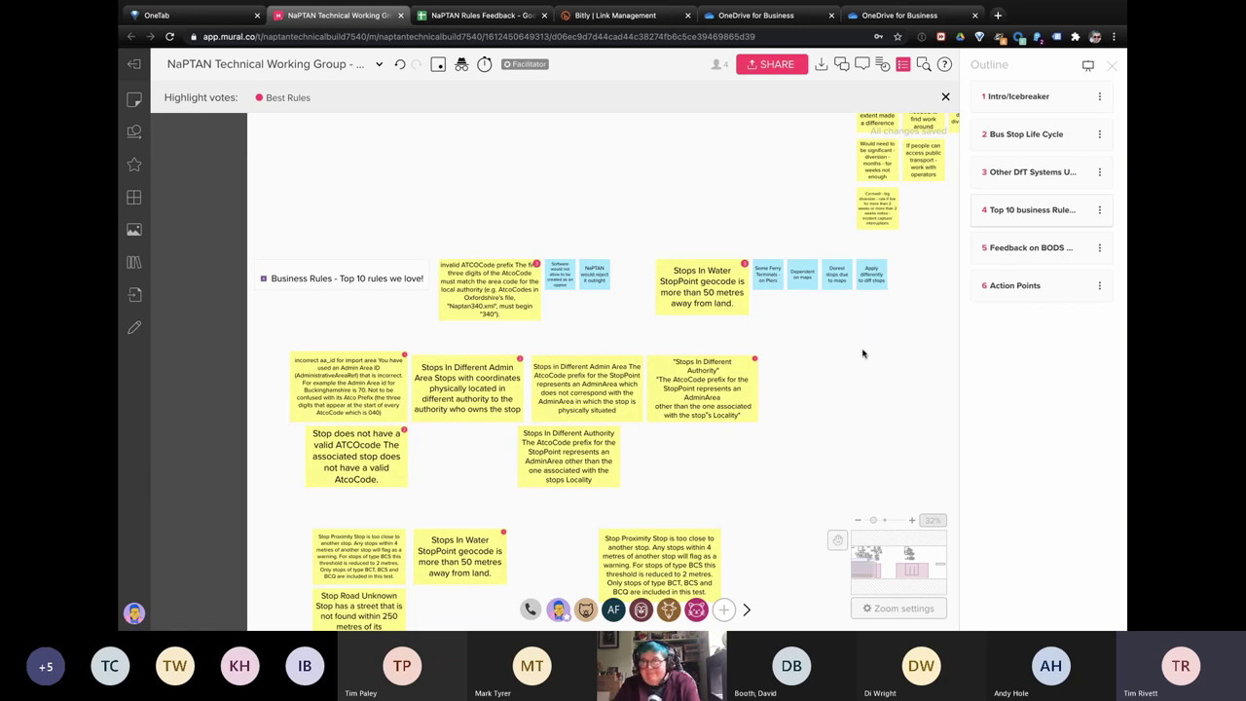
# Step: Amend the last blue note in the "Stops In Water" row to read "Apply differently to diff stop types"
pyautogui.click(874, 288)
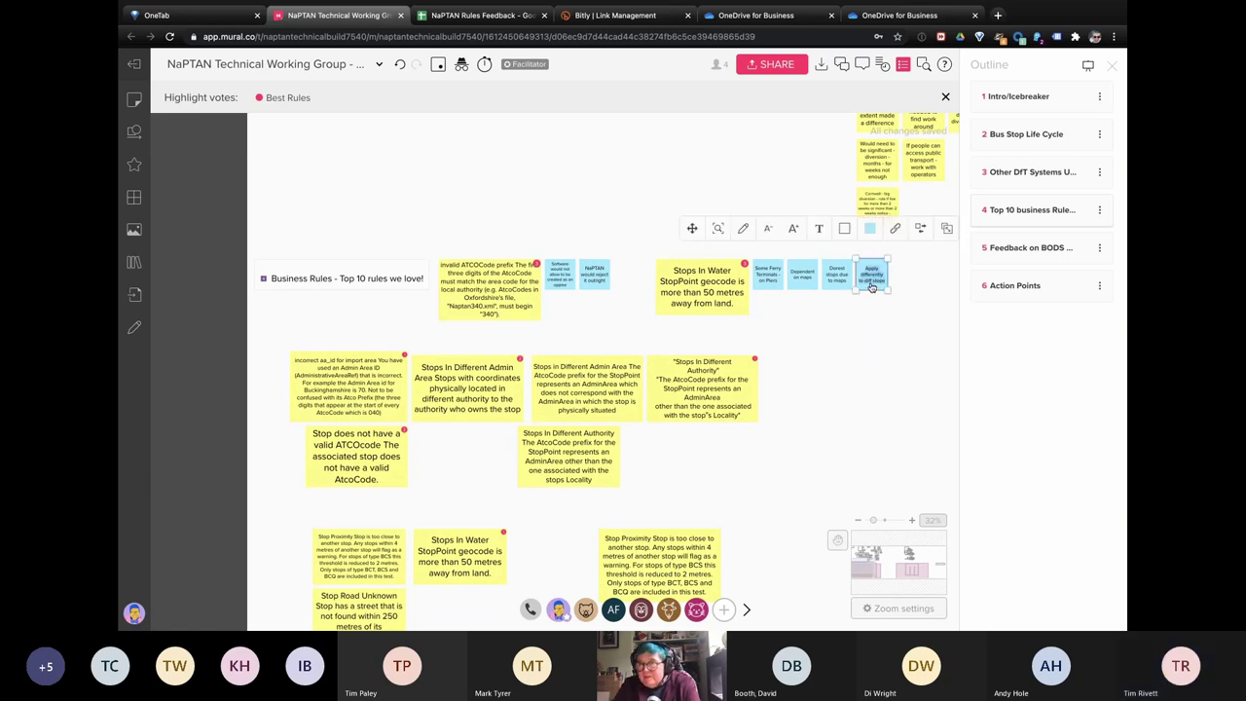
pyautogui.write('types')
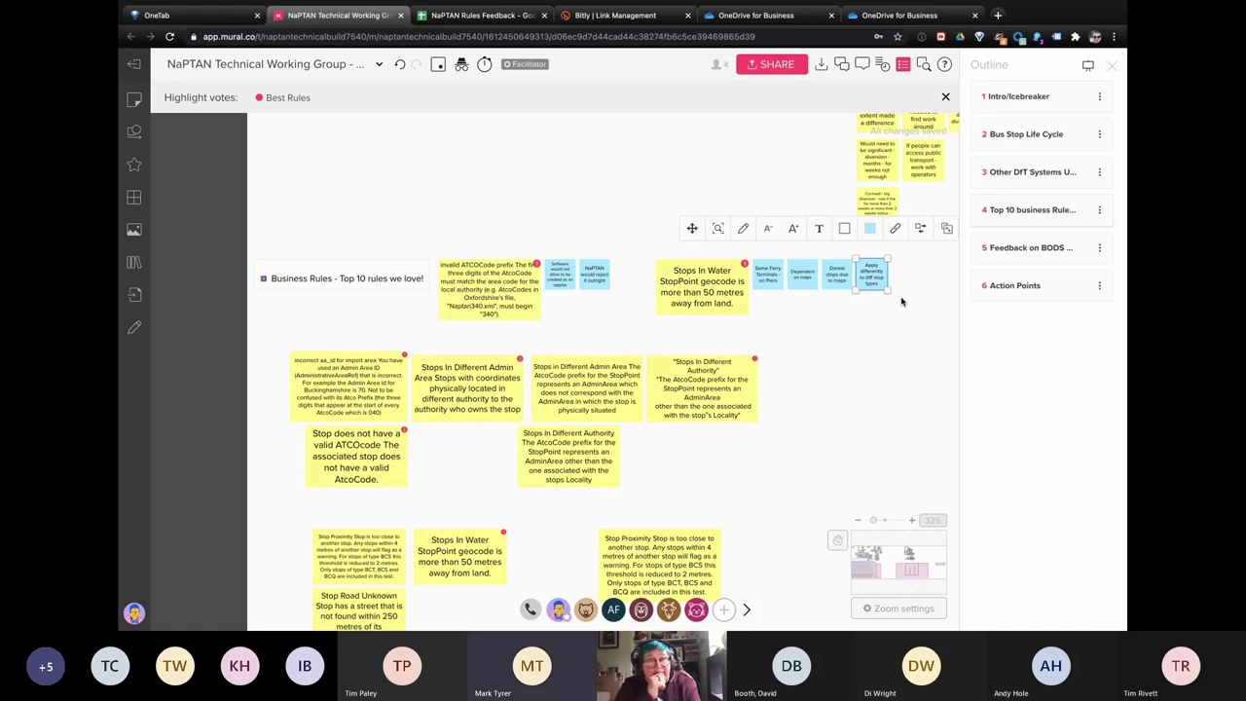
pyautogui.click(898, 311)
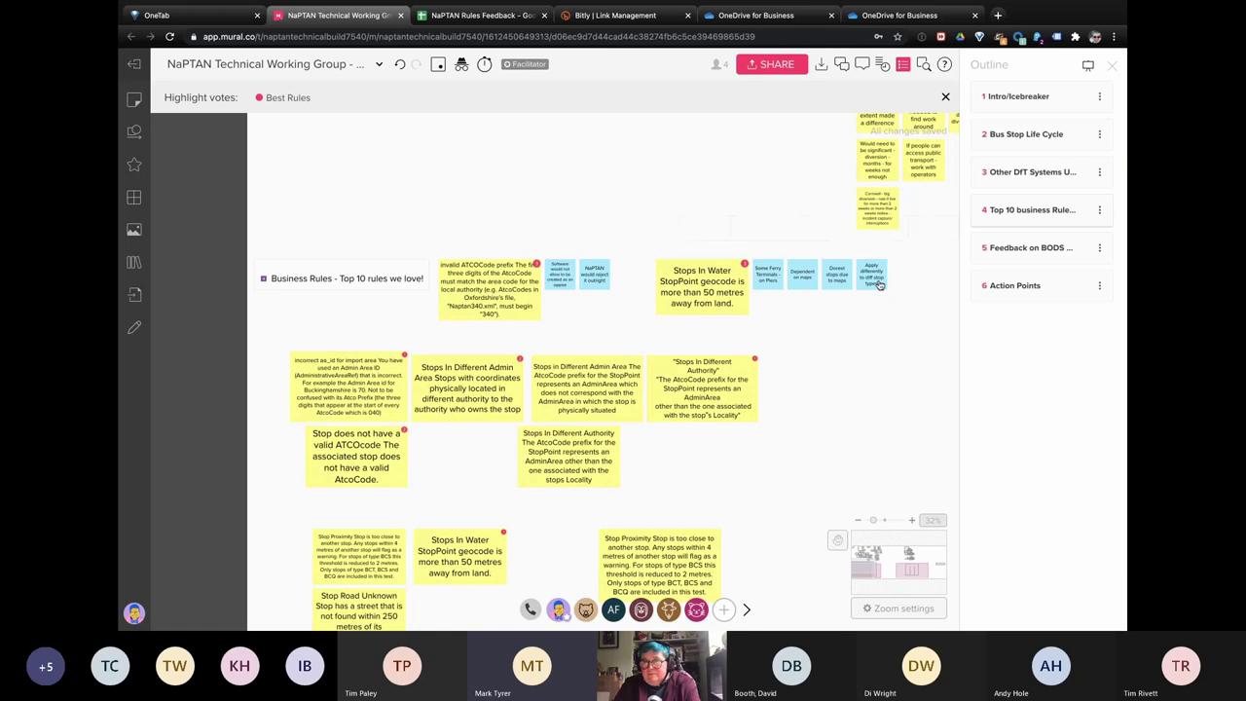
pyautogui.click(879, 284)
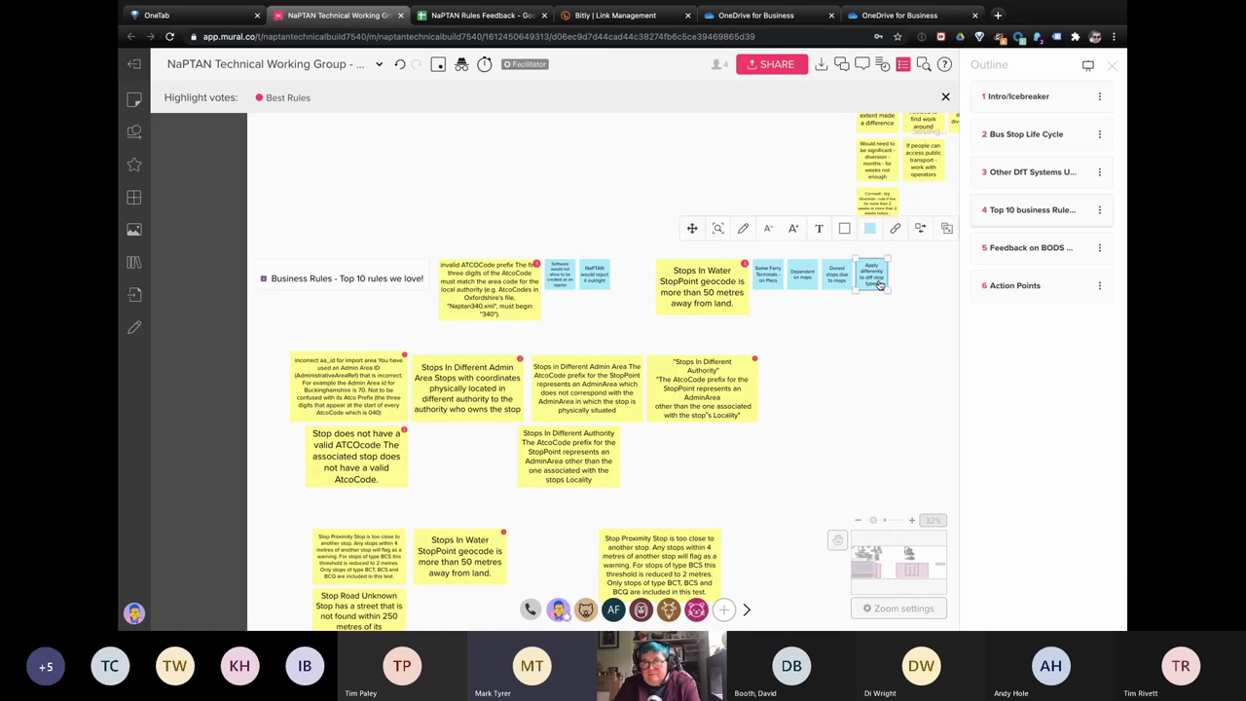
pyautogui.click(873, 341)
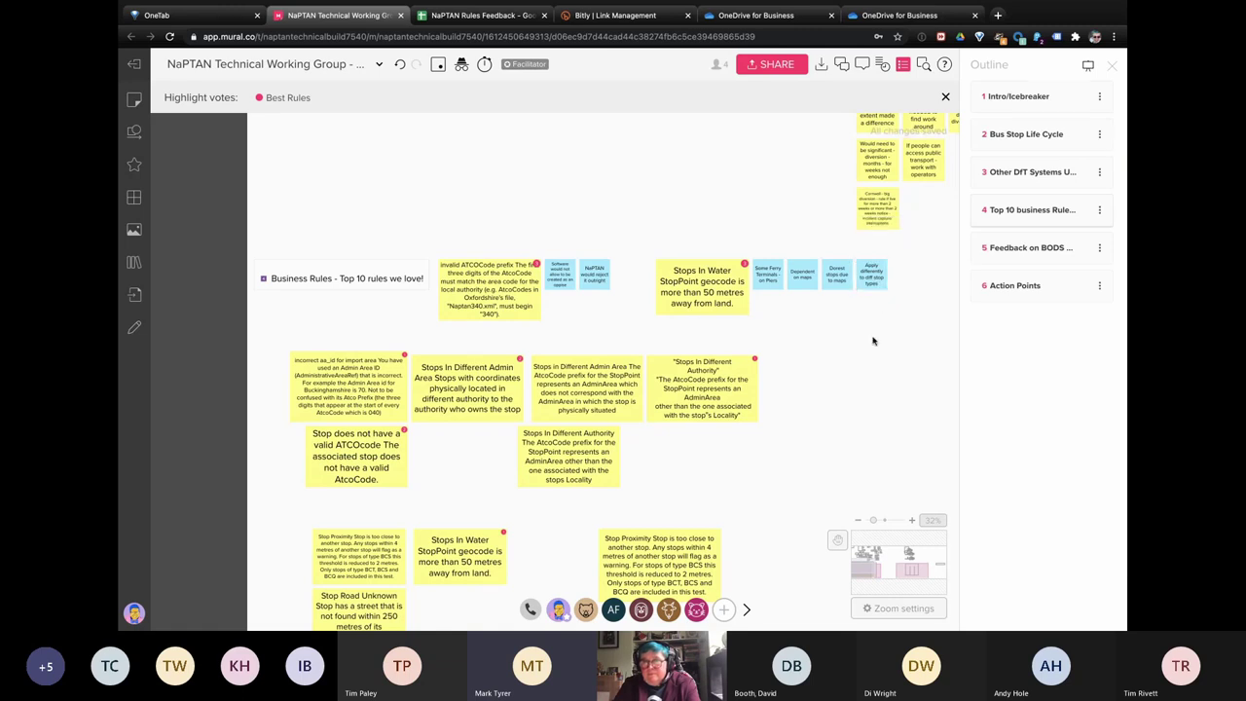
# Step: Duplicate the stop types note, place the copy below the ferry terminals note and change its text to "Not rejected - warnings systems only"
pyautogui.click(866, 280)
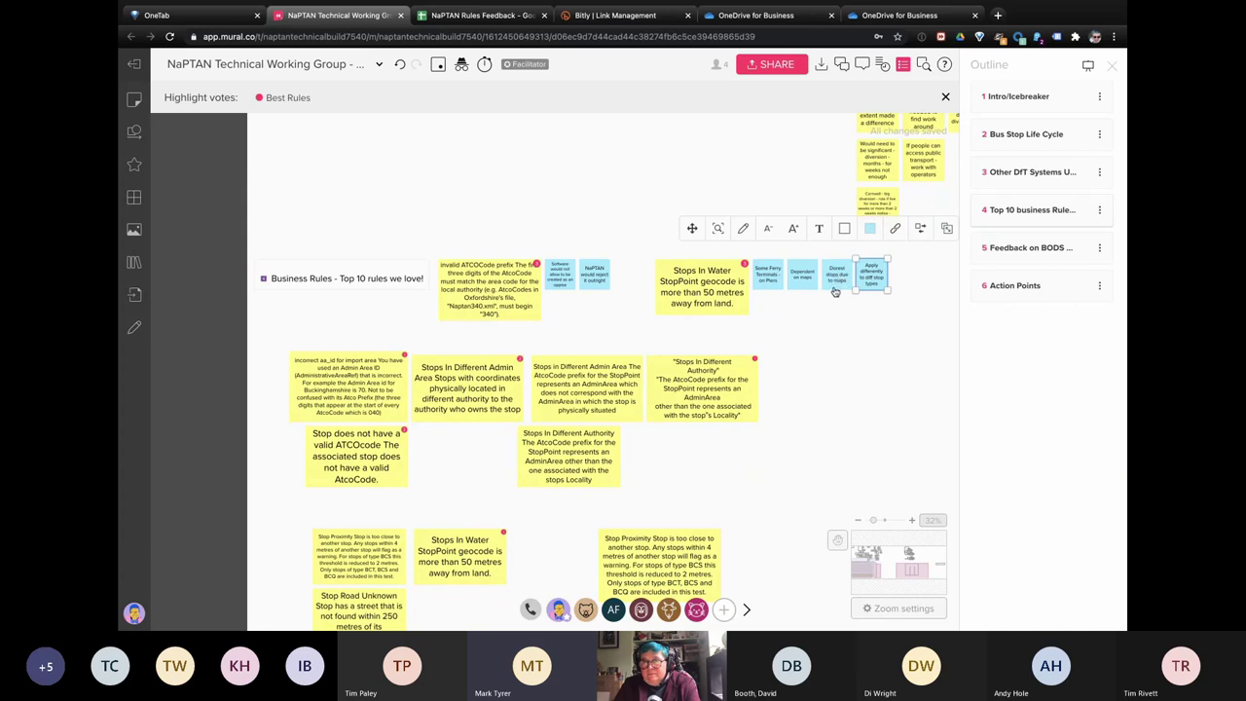
pyautogui.hotkey('ctrl', 'd')
pyautogui.moveTo(890, 284); pyautogui.dragTo(769, 310)
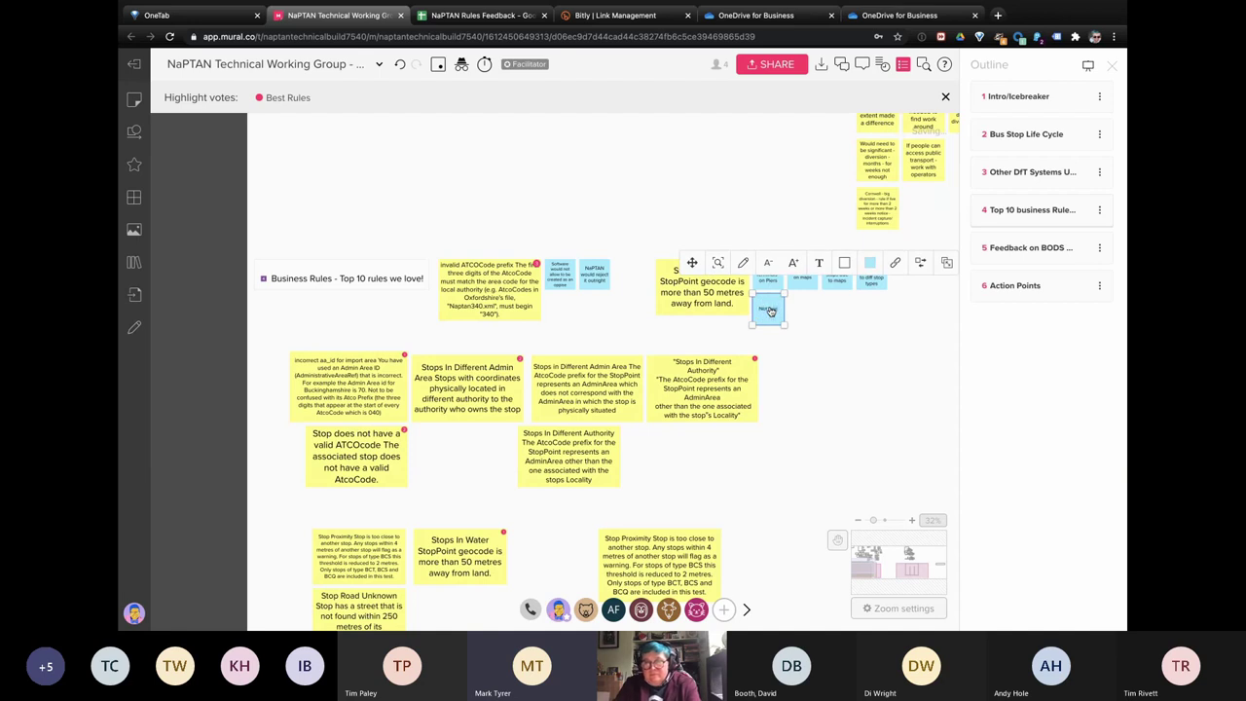
pyautogui.write('Not relevant over')
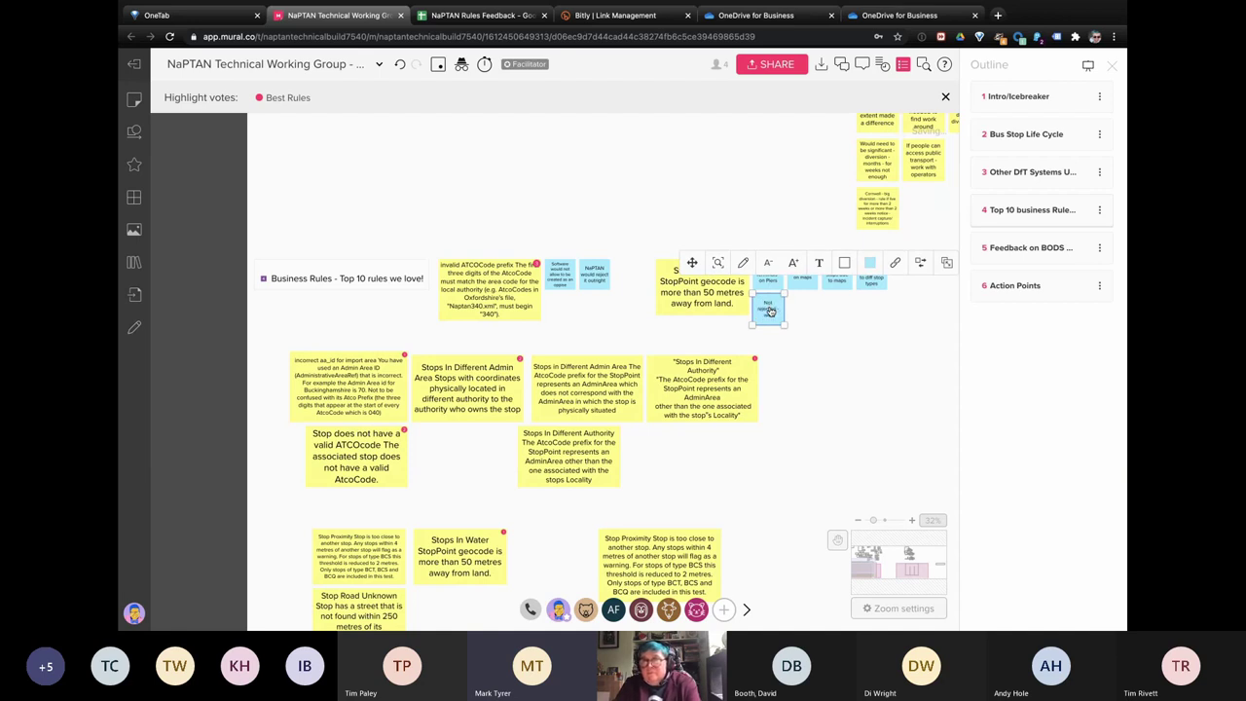
pyautogui.write(' for operators')
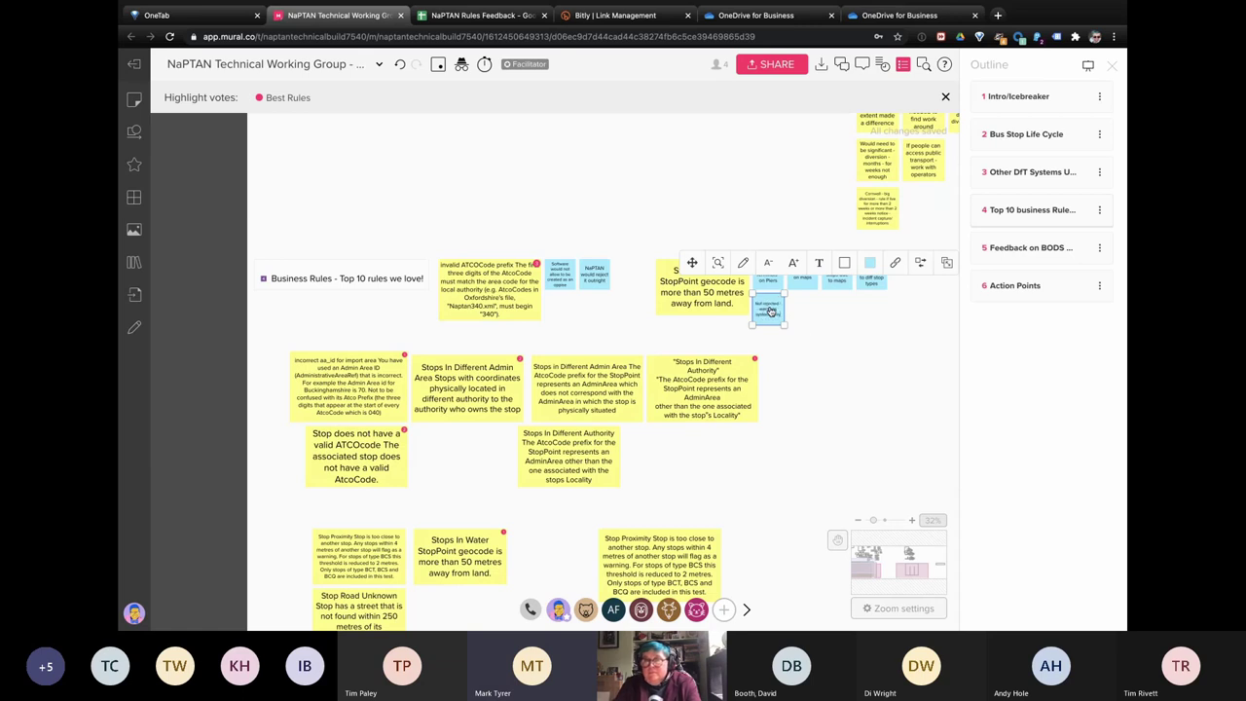
pyautogui.click(811, 331)
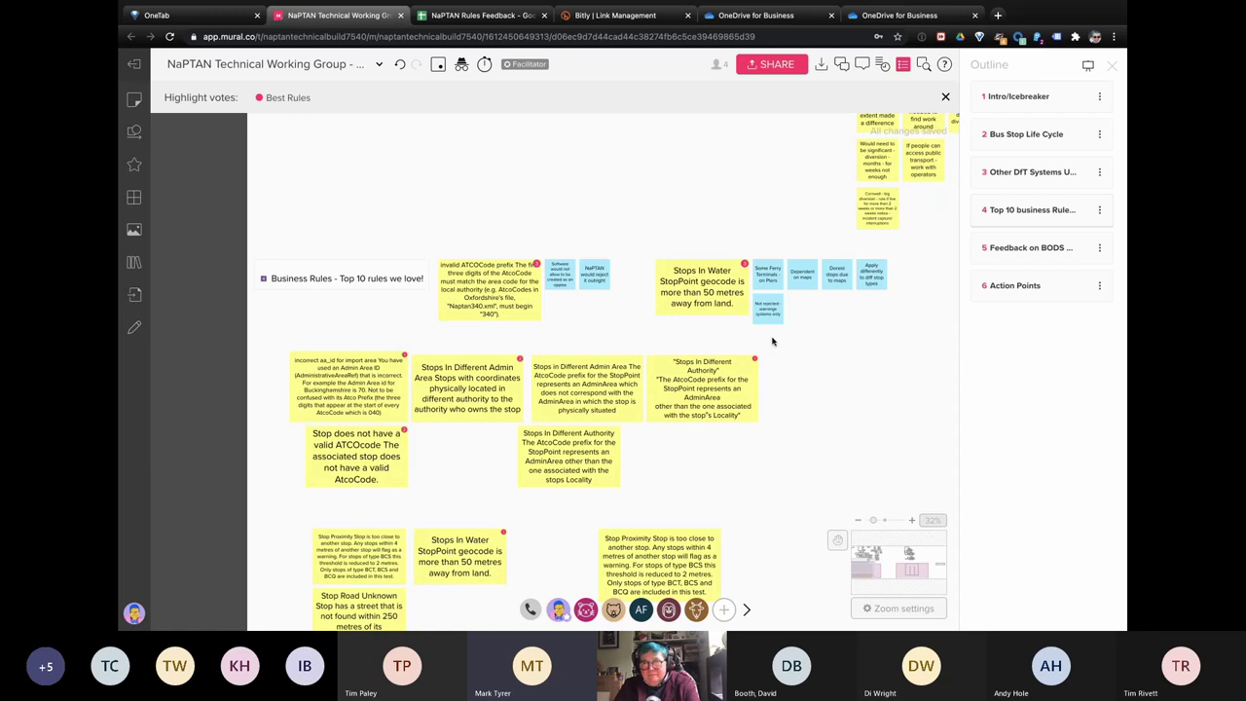
pyautogui.scroll(-1, 784, 365)
pyautogui.scroll(-1, 785, 365)
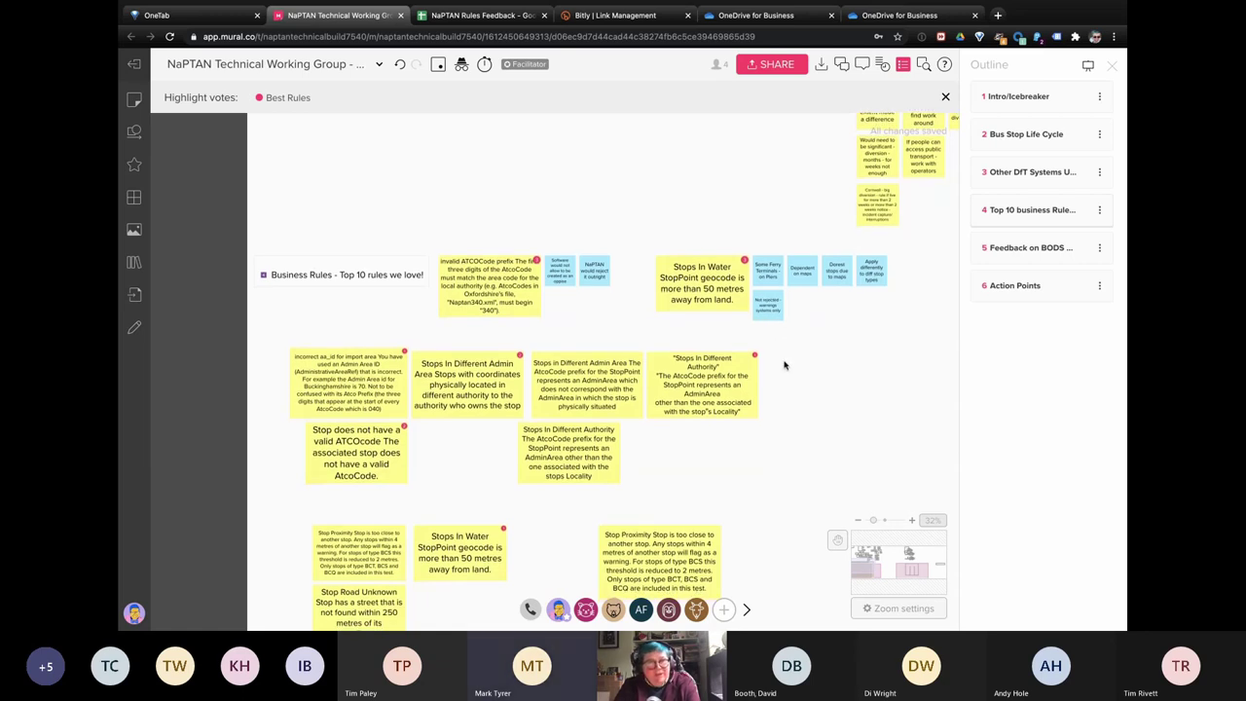
pyautogui.scroll(-5, 787, 370)
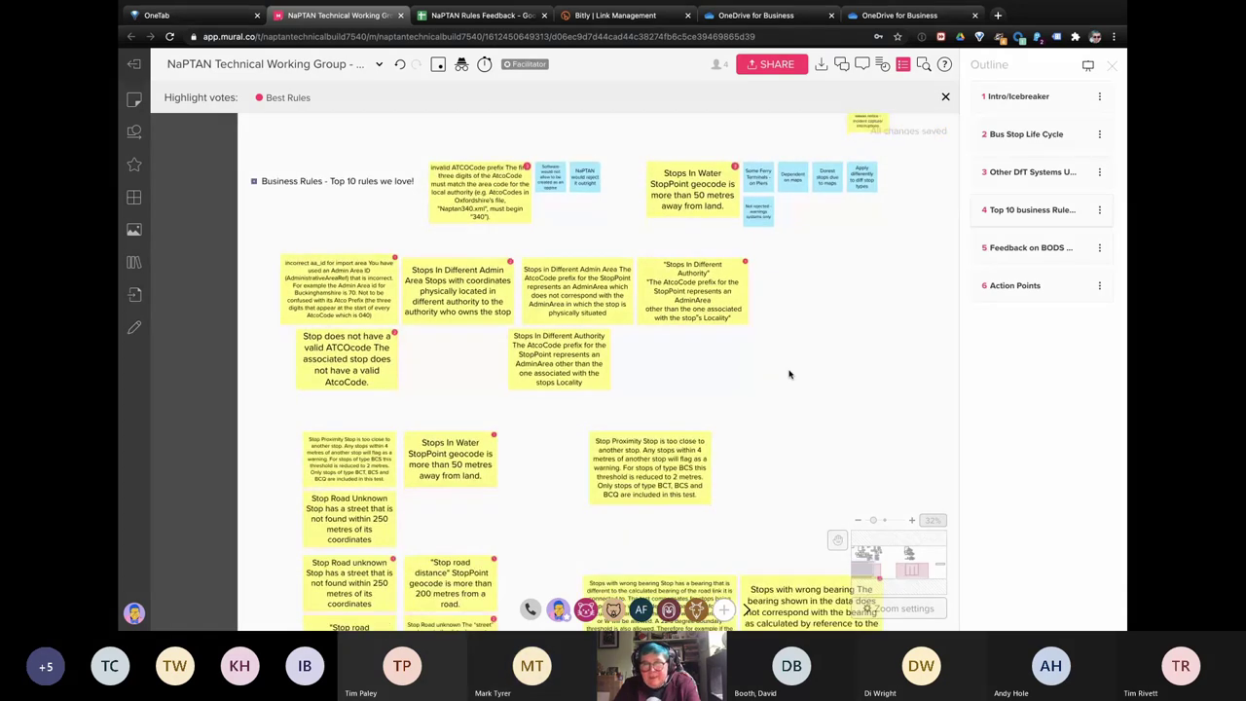
pyautogui.scroll(-6, 788, 374)
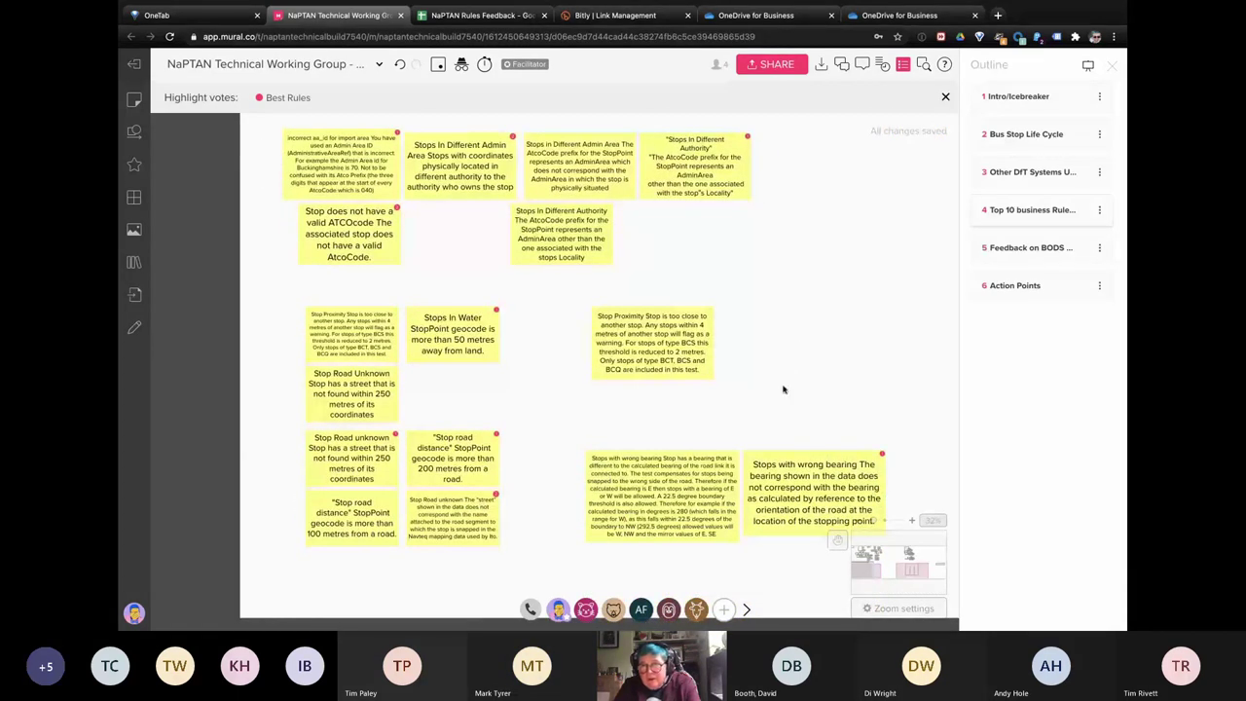
# Step: Move the "incorrect aa_id" note aside and place the two-vote "Stops In Different Admin Area" note under the Business Rules heading
pyautogui.scroll(6, 779, 404)
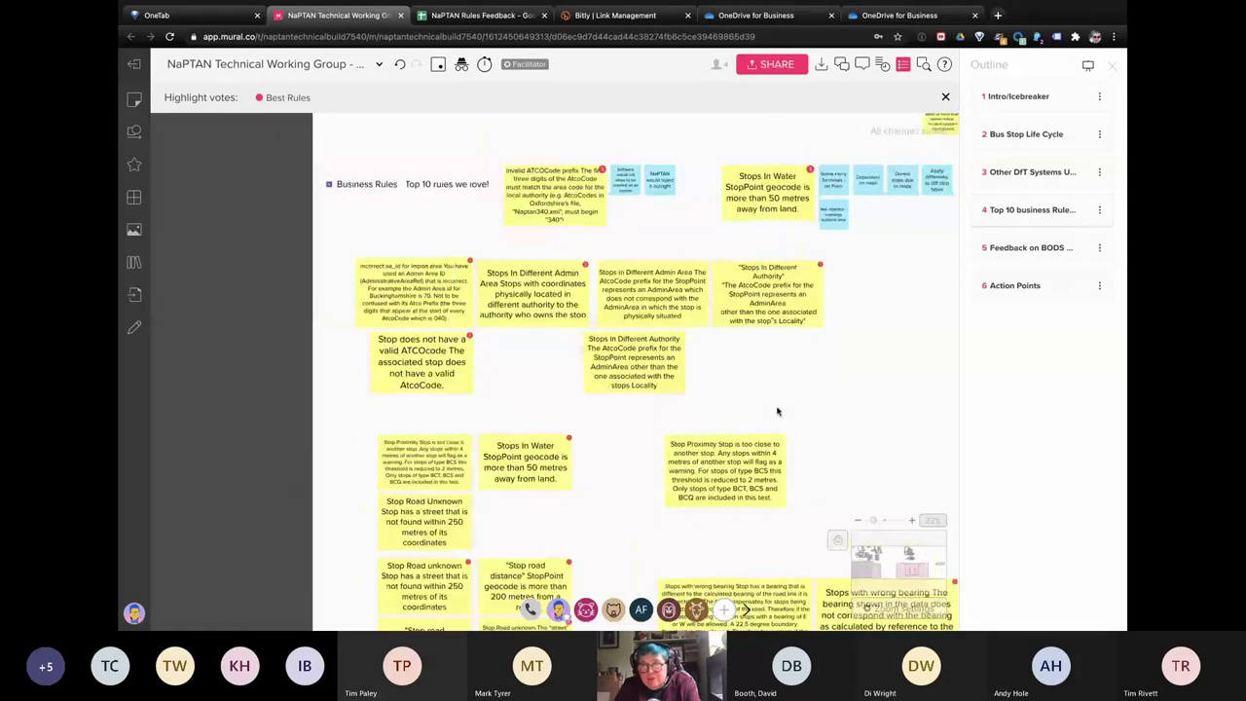
pyautogui.click(912, 521)
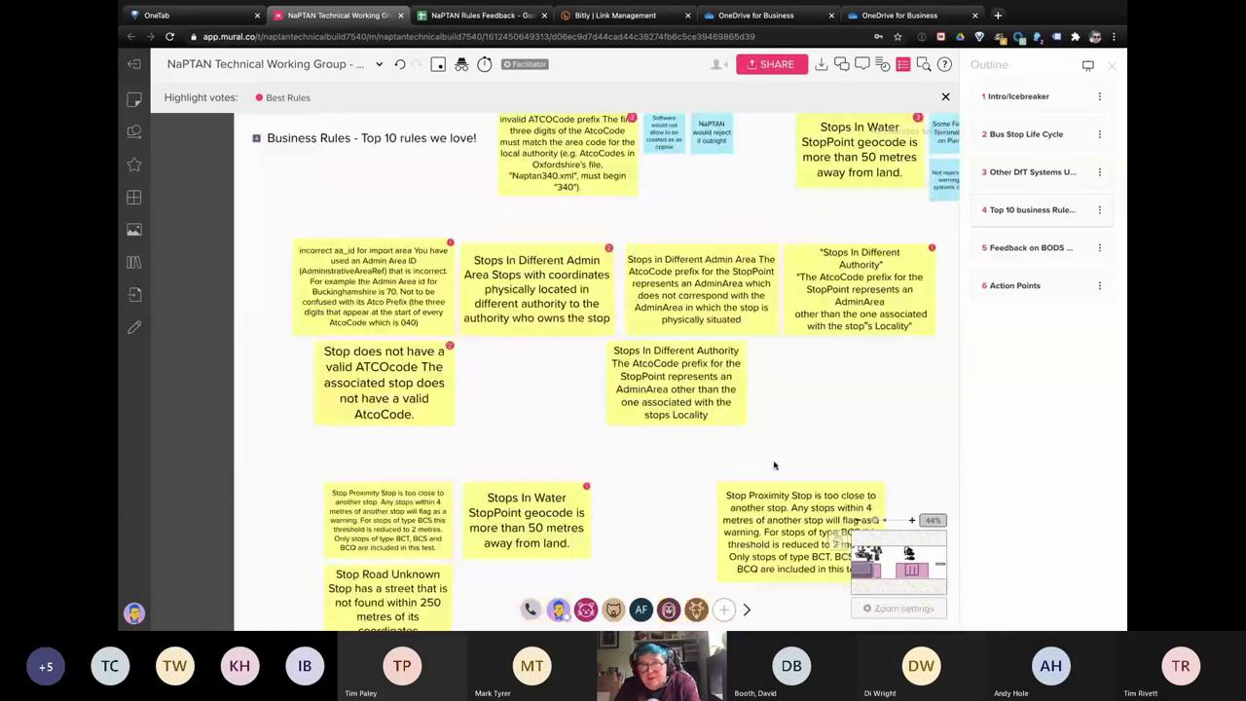
pyautogui.scroll(4, 602, 364)
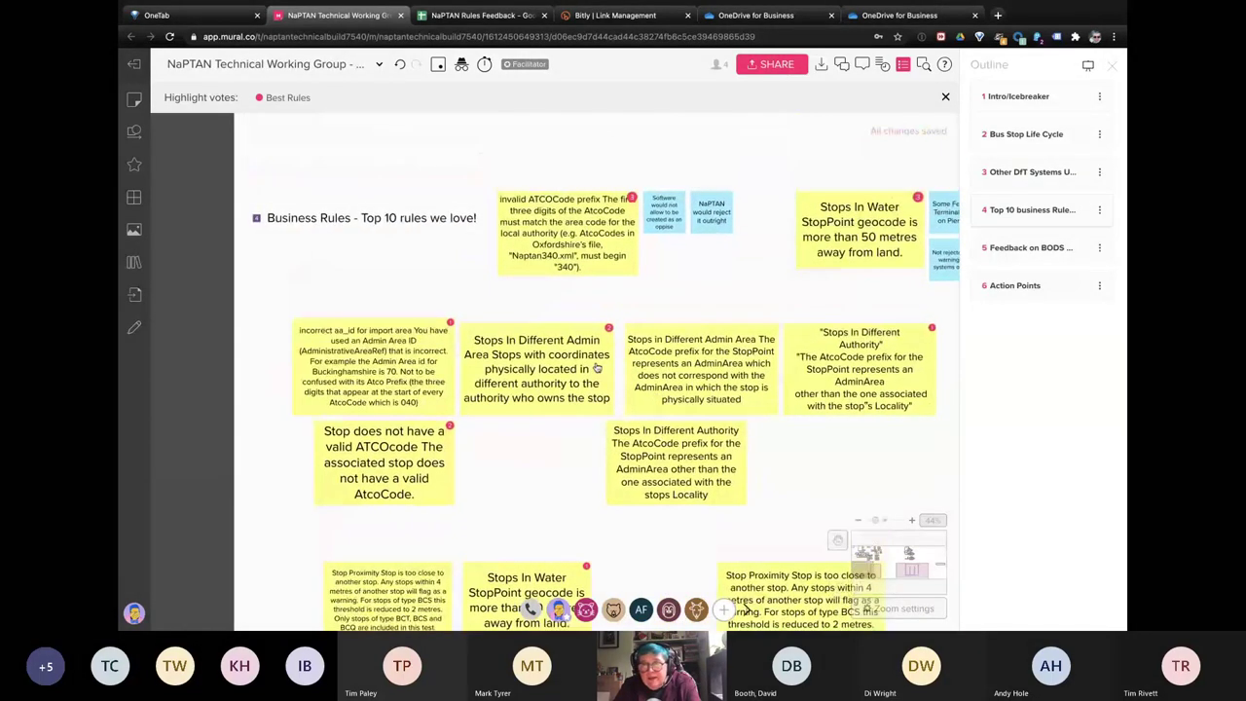
pyautogui.moveTo(400, 367); pyautogui.dragTo(574, 516)
pyautogui.moveTo(524, 389); pyautogui.dragTo(308, 321)
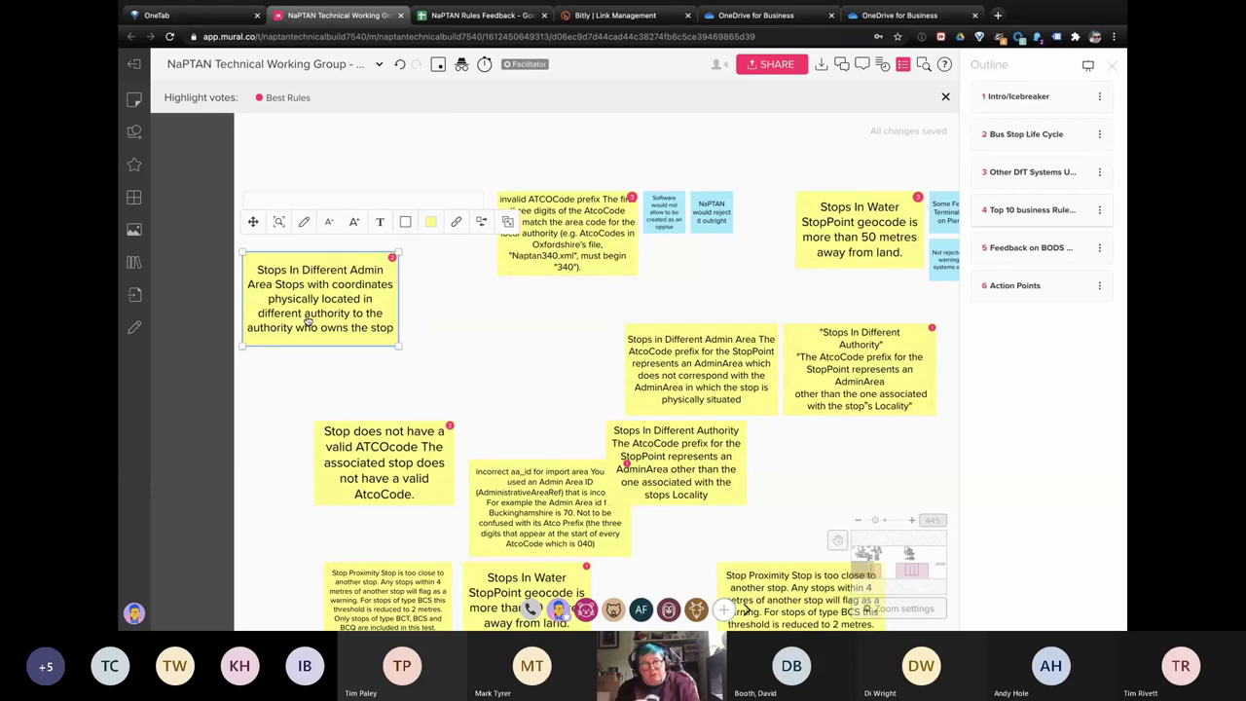
pyautogui.click(416, 317)
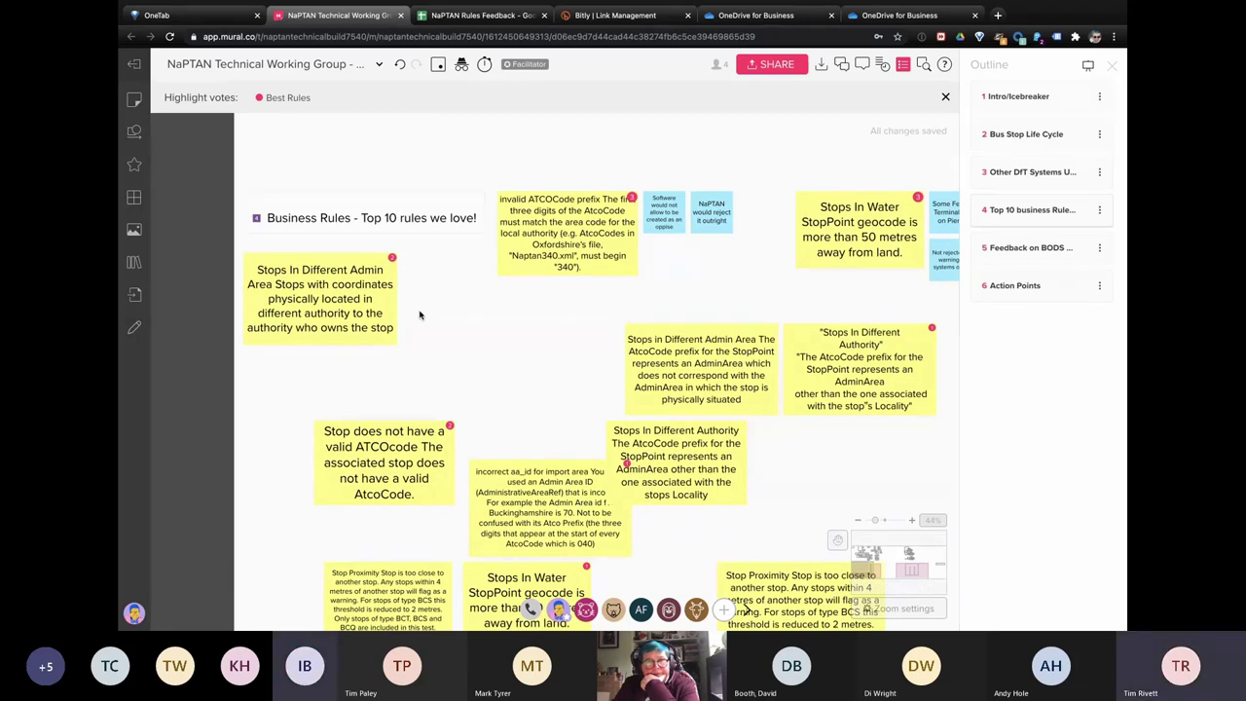
# Step: Copy the "NaPTAN would reject it outright" note beside the Different Admin Area rule and change the copy's text to "e.g Blackpool Airport"
pyautogui.click(721, 221)
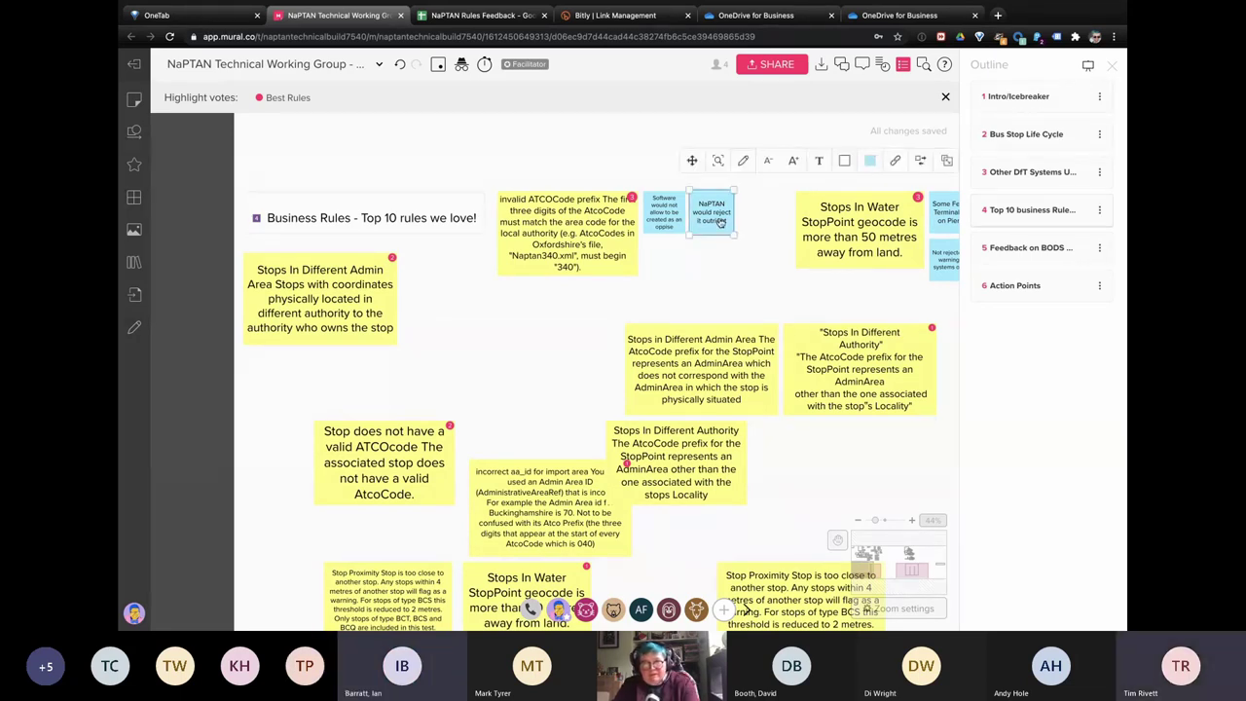
pyautogui.hotkey('ctrl', 'v')
pyautogui.moveTo(436, 277); pyautogui.dragTo(429, 303)
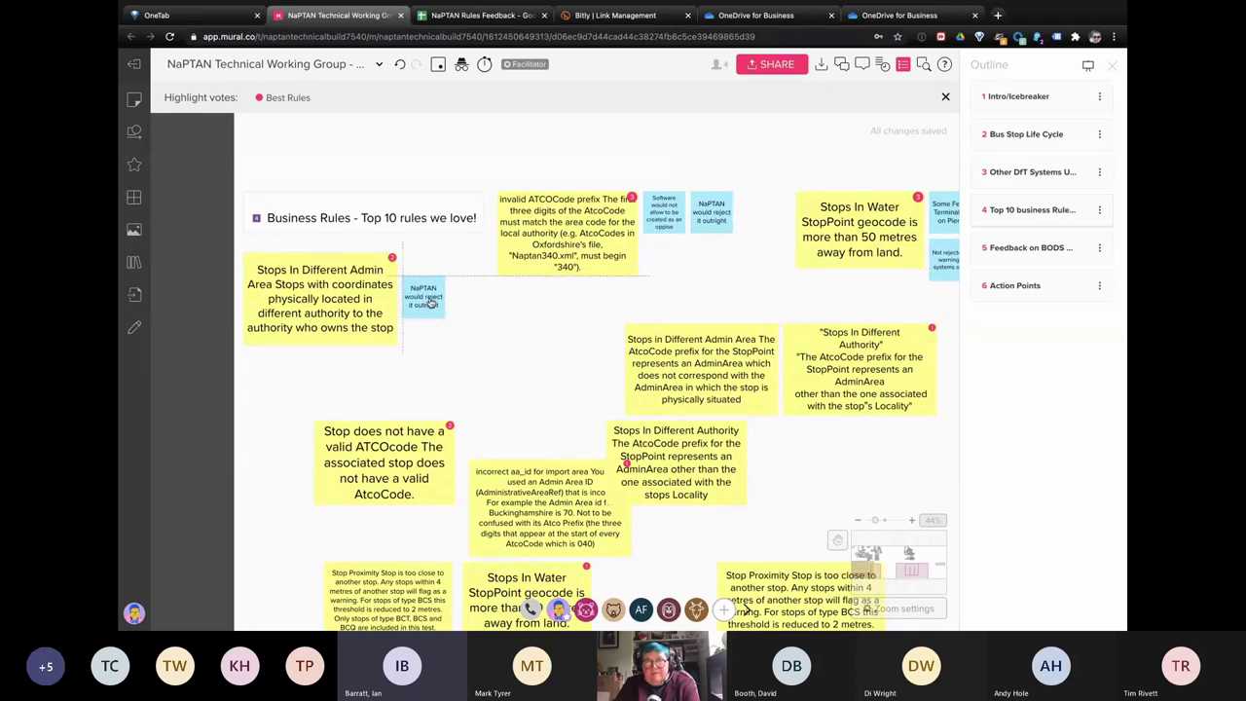
pyautogui.doubleClick(432, 303)
pyautogui.press('BackSpace')
pyautogui.write('Bla')
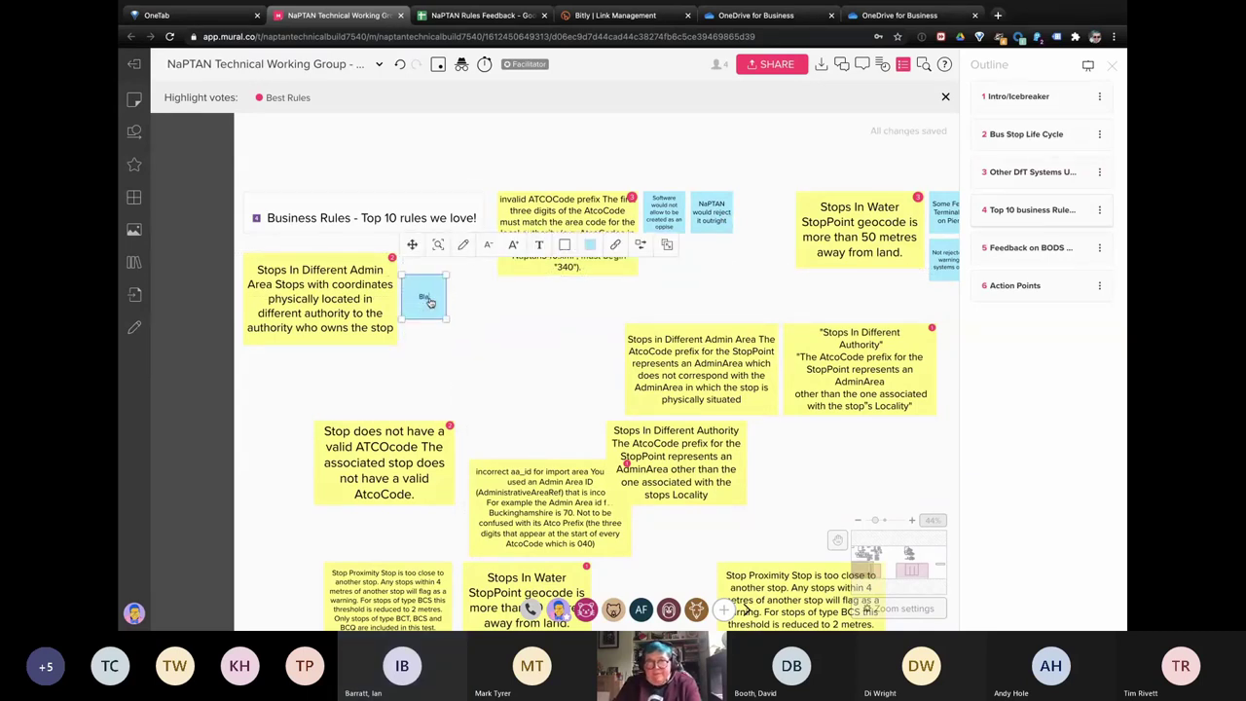
pyautogui.press('BackSpace')
pyautogui.press('BackSpace')
pyautogui.press('BackSpace')
pyautogui.write('e.g.')
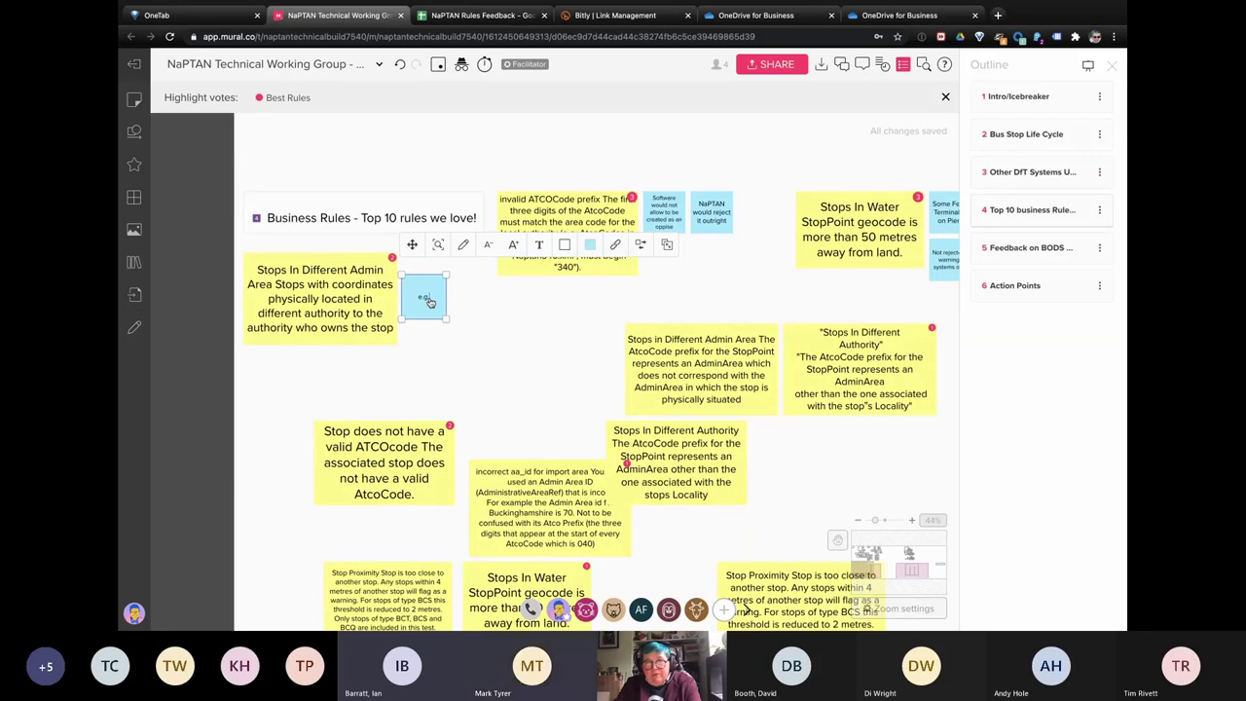
pyautogui.write(' Blackburn')
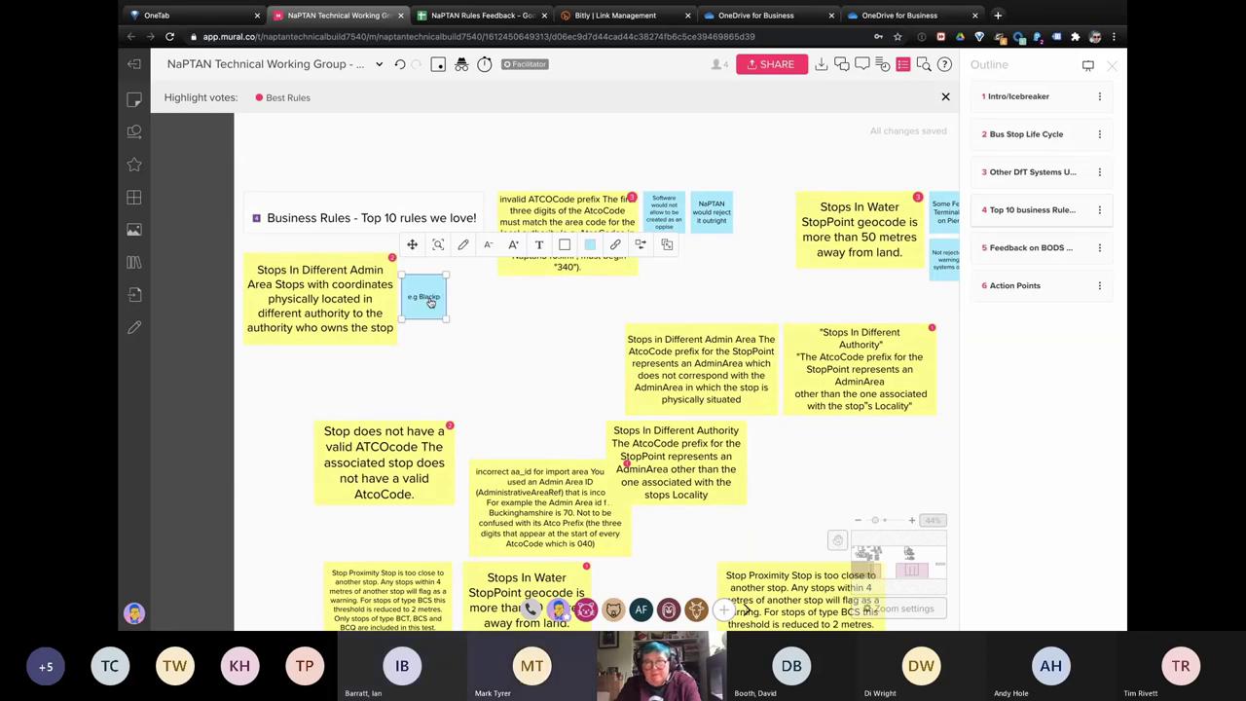
pyautogui.write(' Airport')
pyautogui.click(467, 303)
# Step: Duplicate the Blackpool Airport note and set the copy's text to "Depends on mapping boundary lines"
pyautogui.click(424, 303)
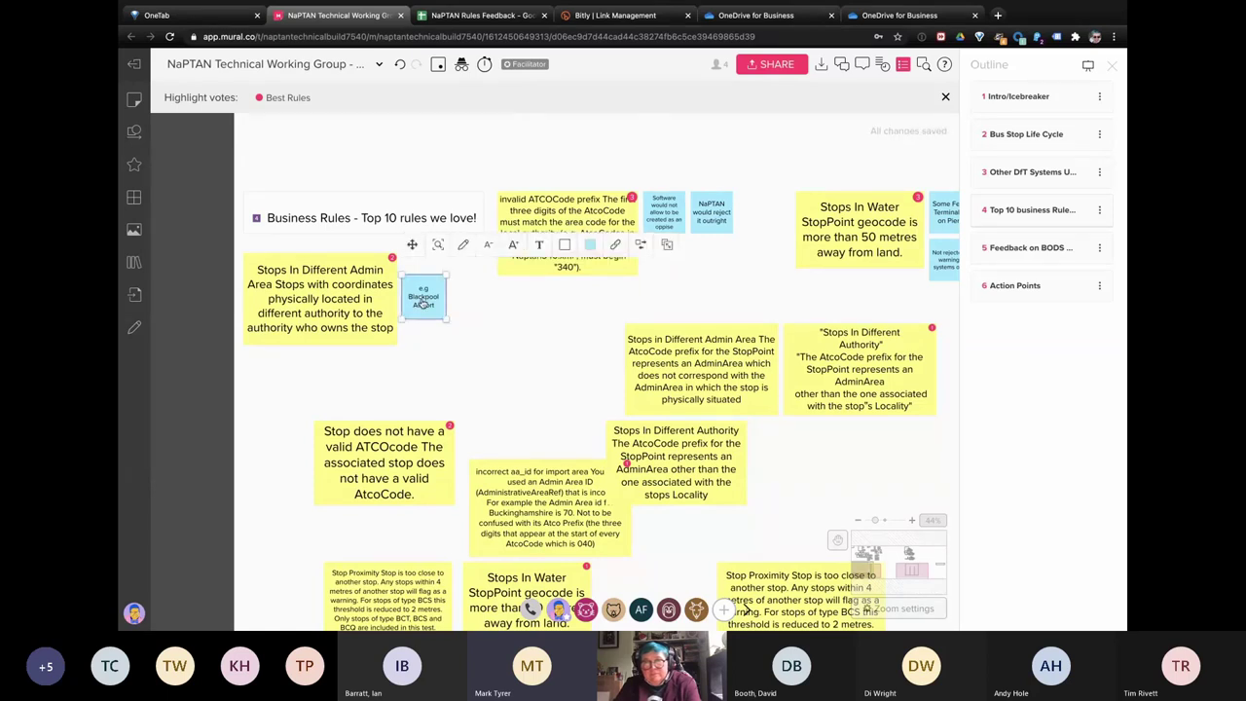
pyautogui.hotkey('ctrl', 'd')
pyautogui.write('Depends on')
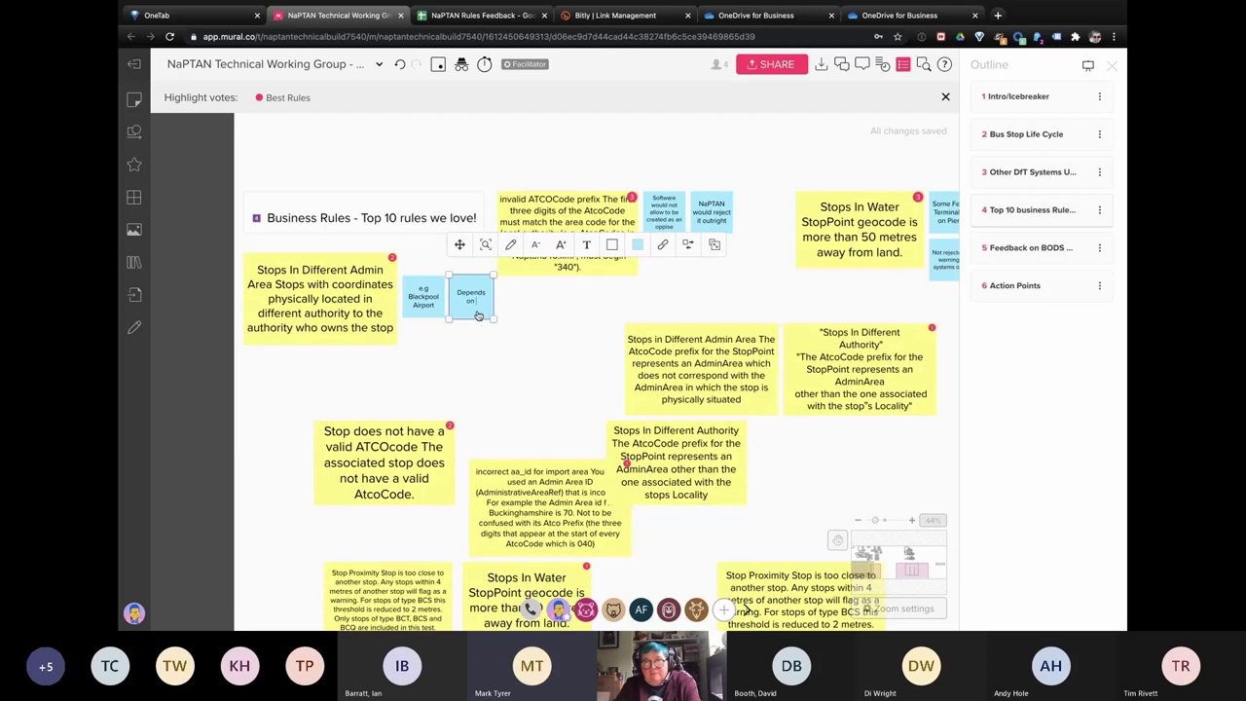
pyautogui.write(' mapping bounda')
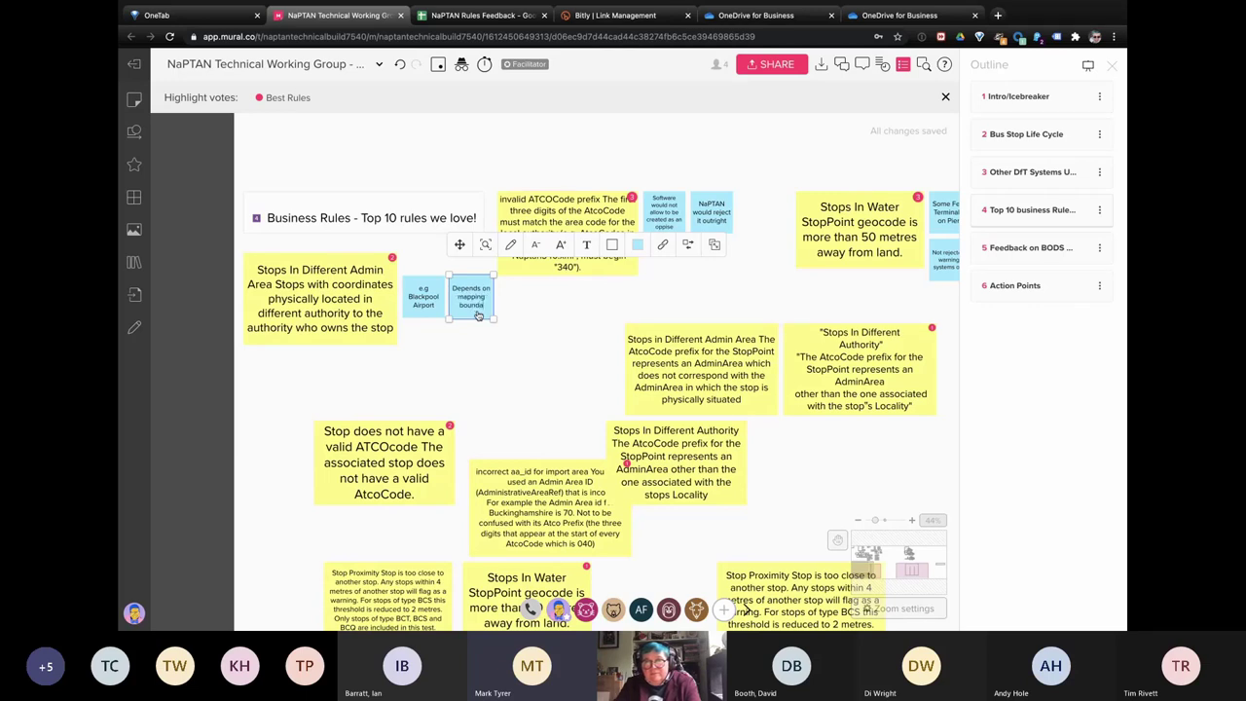
pyautogui.write('ry lines')
pyautogui.click(514, 314)
# Step: Duplicate the boundary lines note, place the copy below the Blackpool Airport note and set its text to "Within TfGM area but map says otherwise"
pyautogui.click(484, 310)
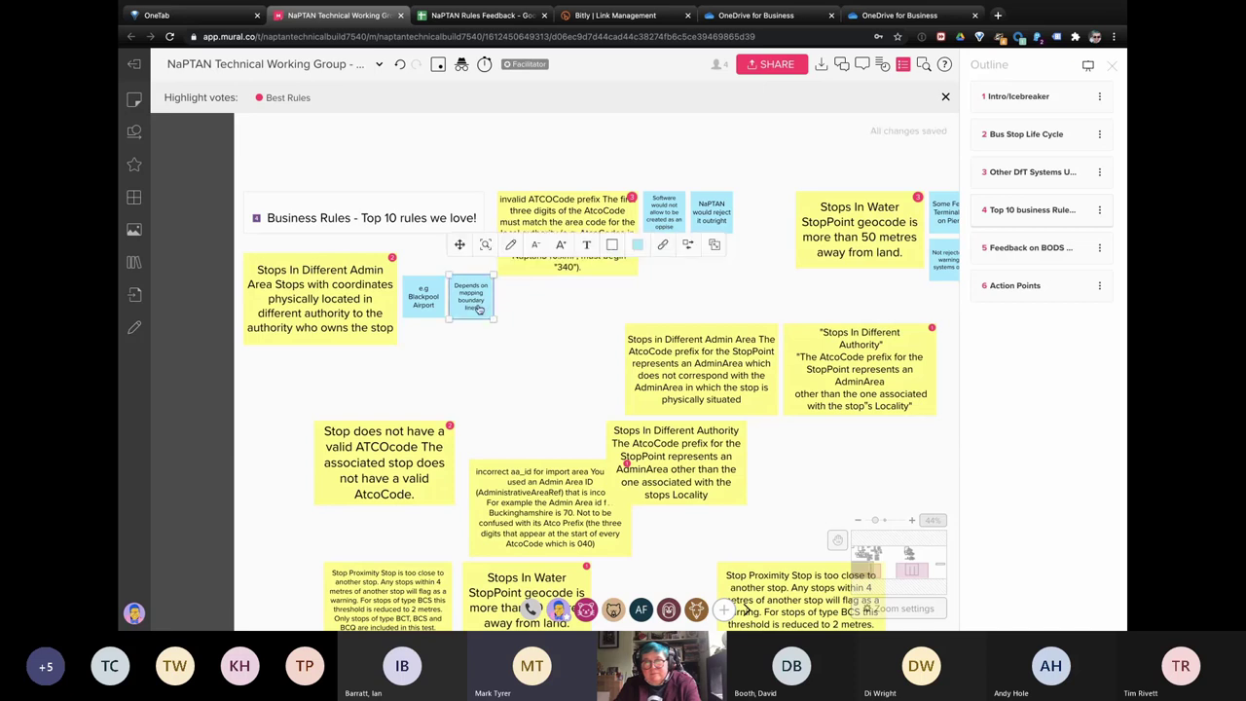
pyautogui.hotkey('ctrl', 'd')
pyautogui.moveTo(534, 312); pyautogui.dragTo(438, 359)
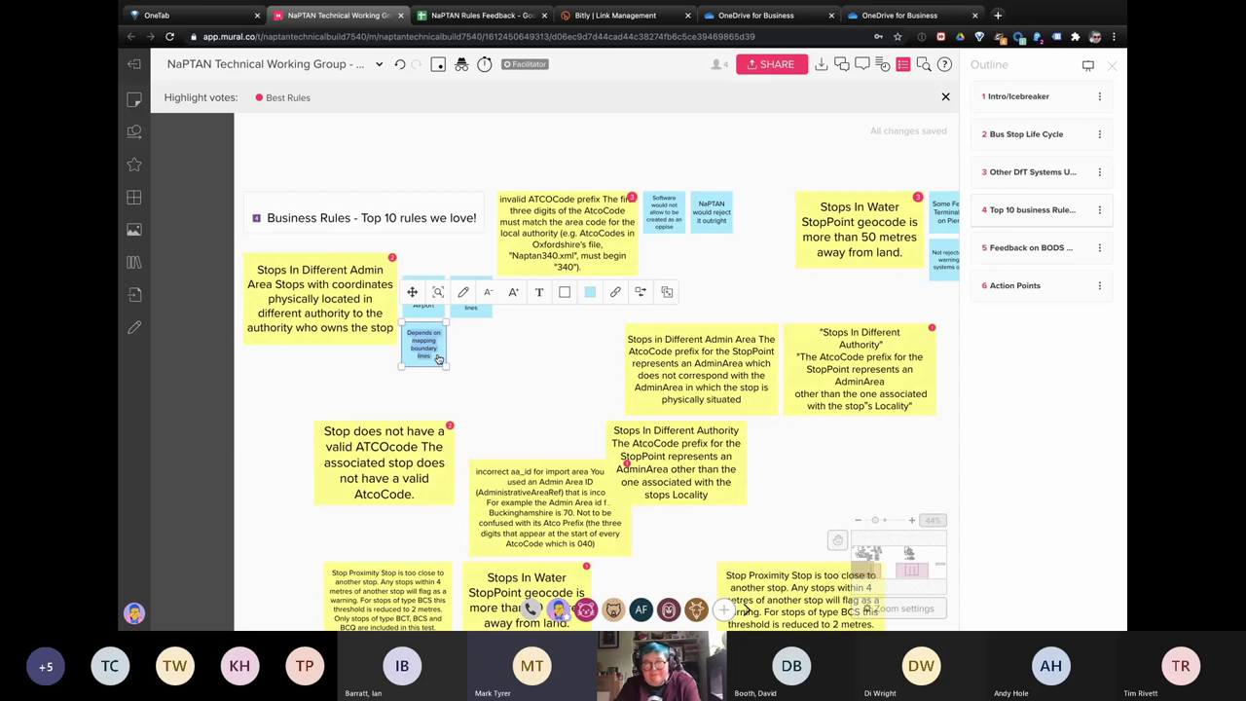
pyautogui.press('BackSpace')
pyautogui.write('Within')
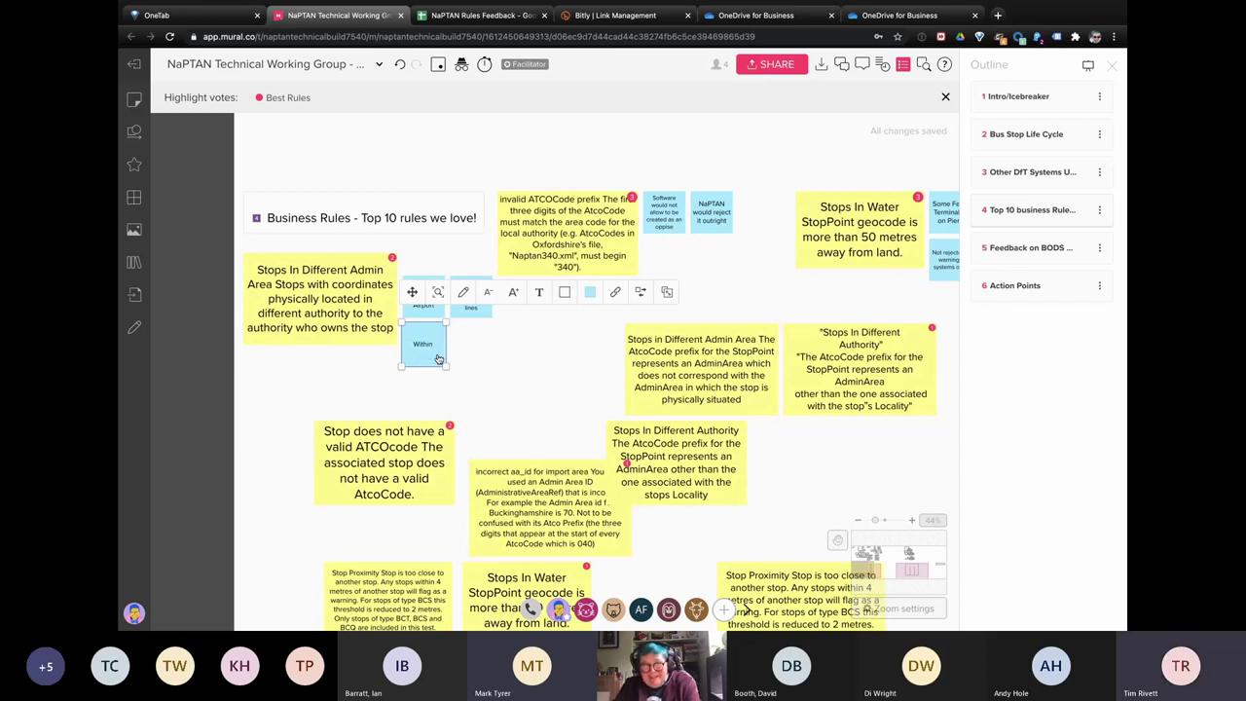
pyautogui.write(' TfGM area')
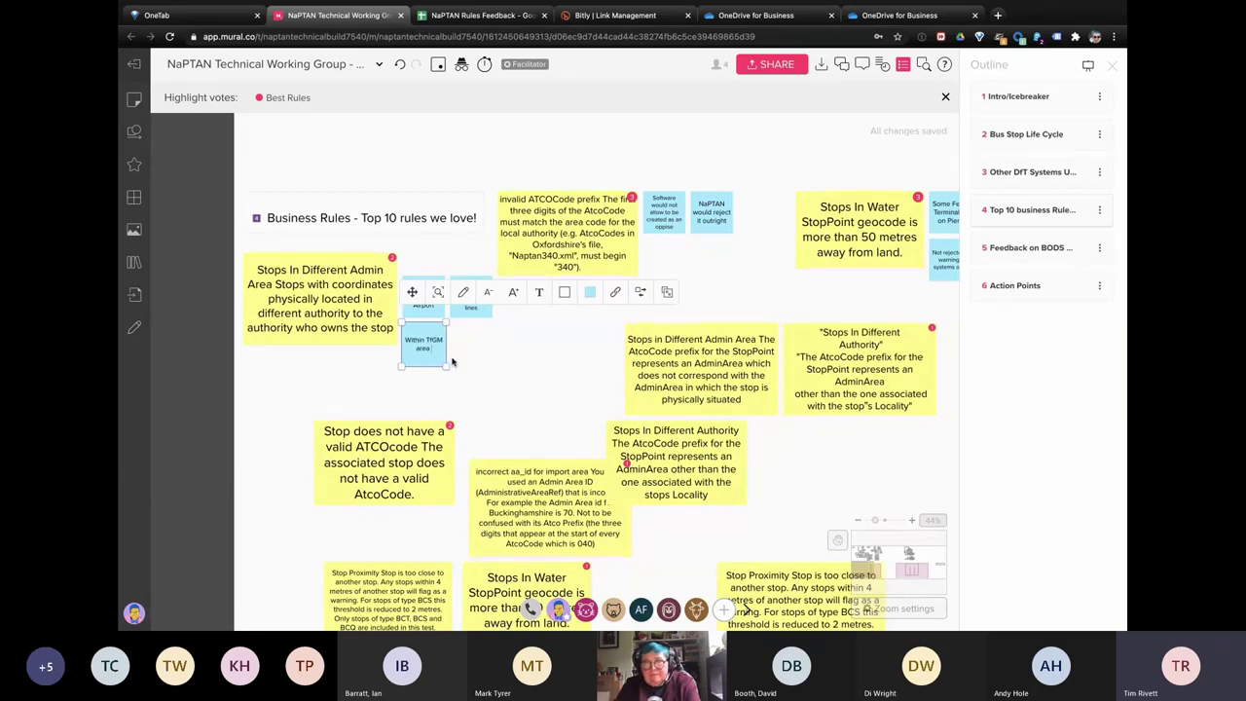
pyautogui.write(' but maps')
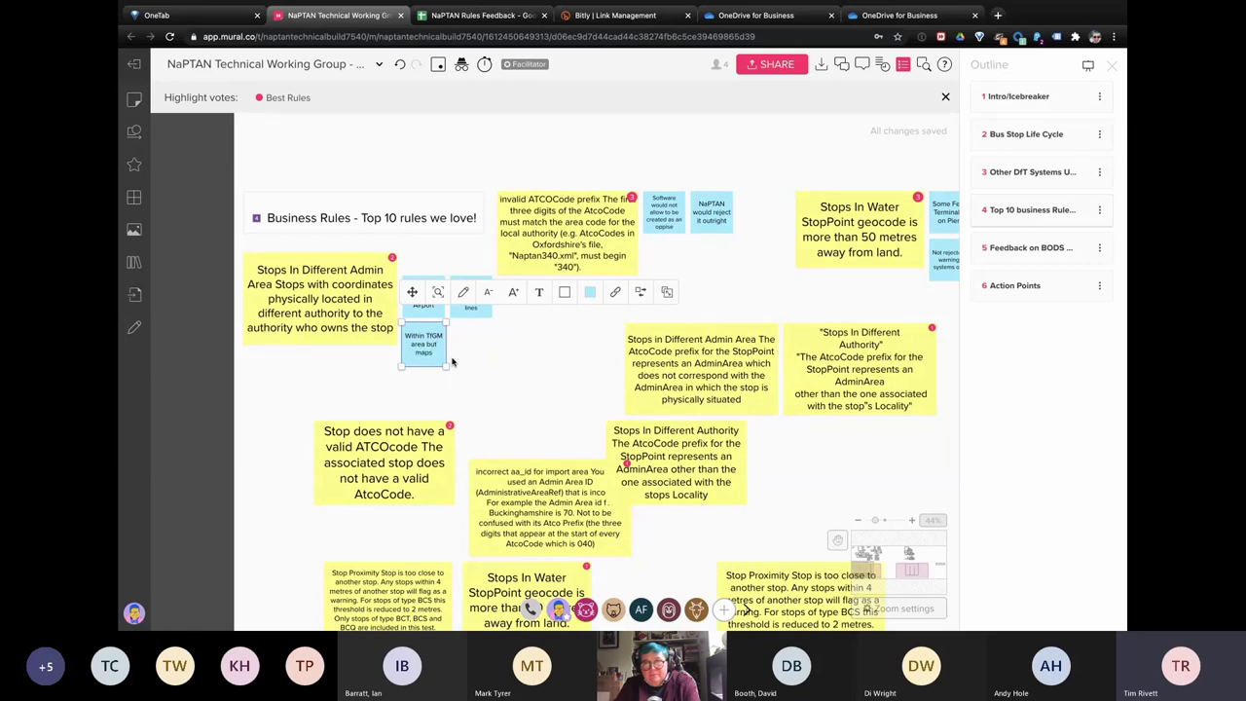
pyautogui.press('BackSpace')
pyautogui.write('sa')
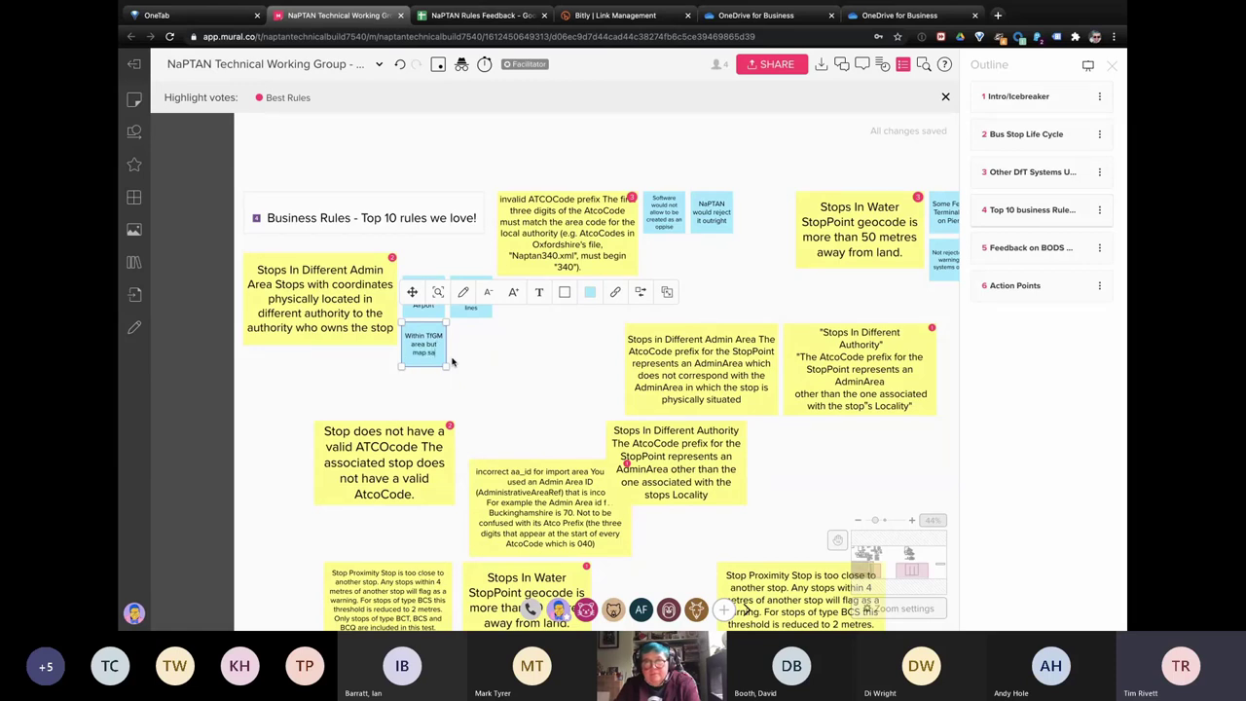
pyautogui.write('ys ofherwise')
pyautogui.click(489, 360)
# Step: Duplicate the TfGM note and replace the copy's text with "Could be a historical fix for stops in neigbours in the past"
pyautogui.click(443, 357)
pyautogui.hotkey('ctrl', 'd')
pyautogui.doubleClick(469, 356)
pyautogui.write('Could be a')
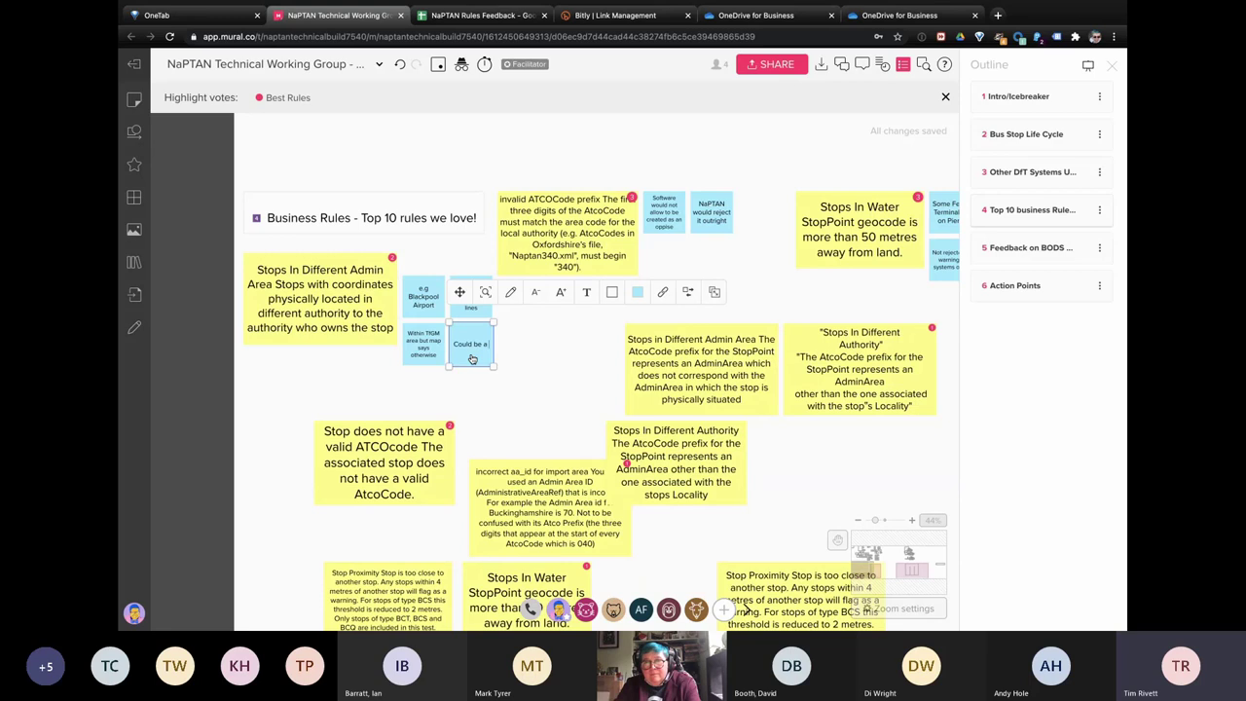
pyautogui.write(' hostistorical')
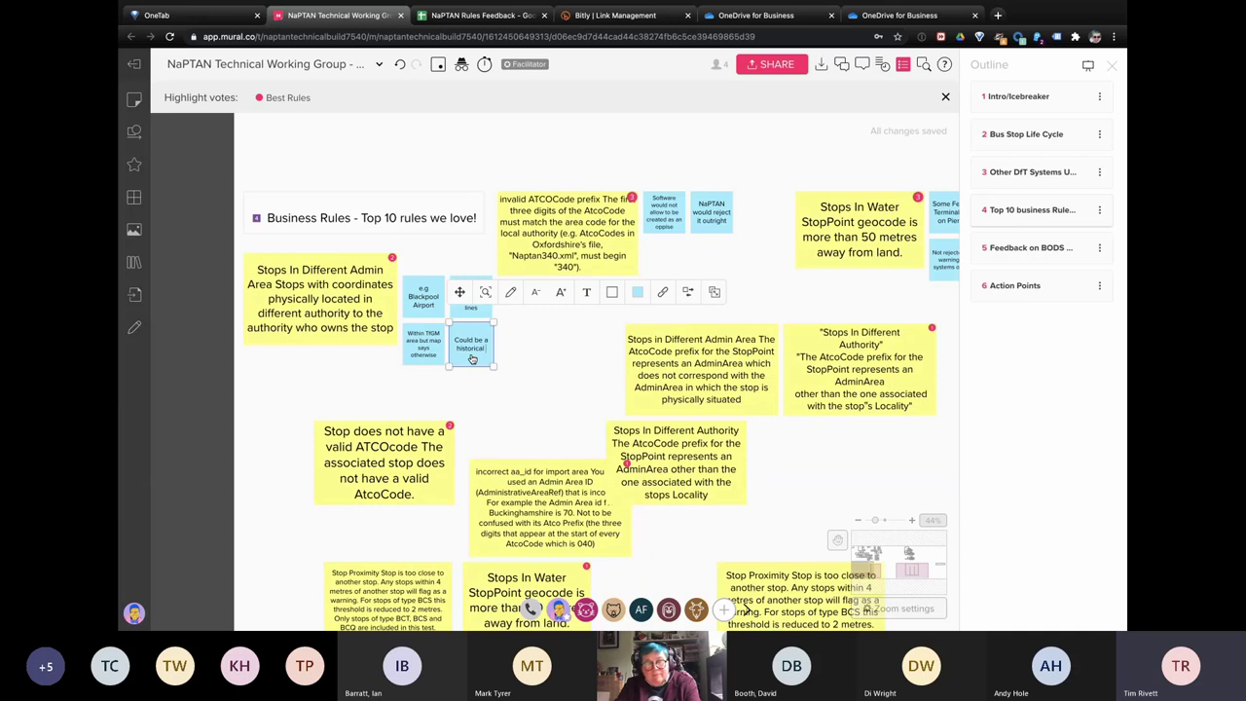
pyautogui.write(' fix for')
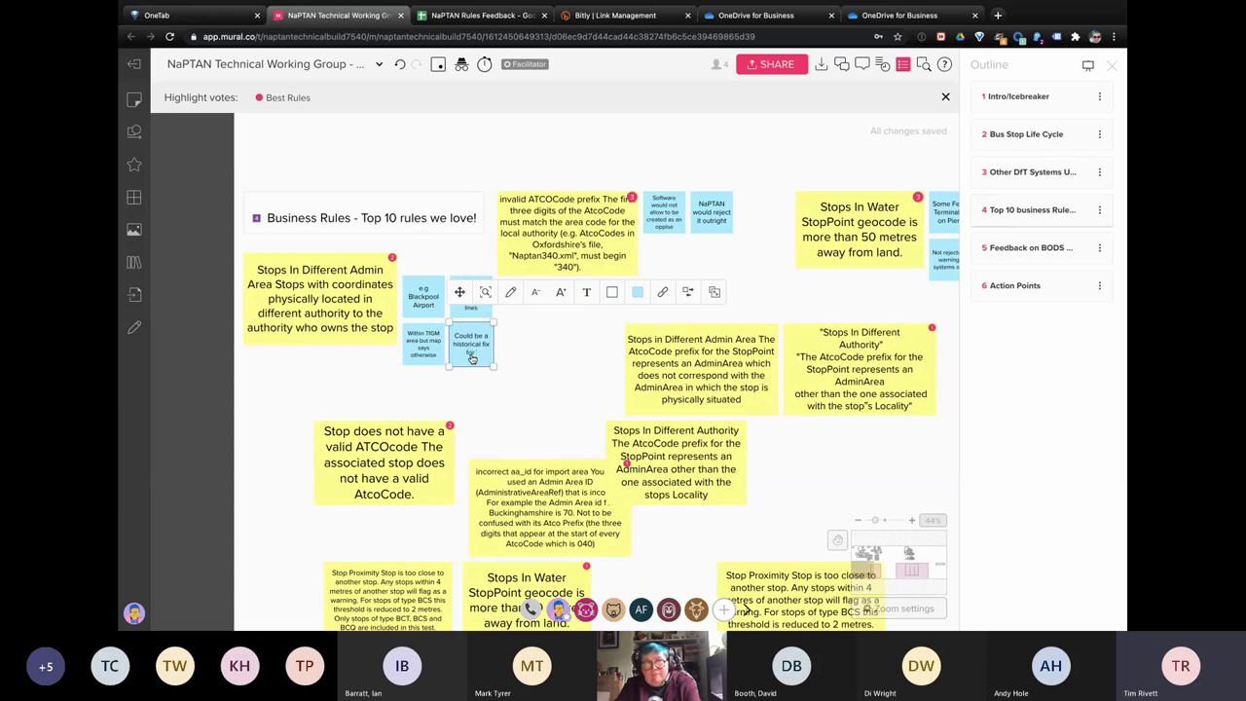
pyautogui.write(' o')
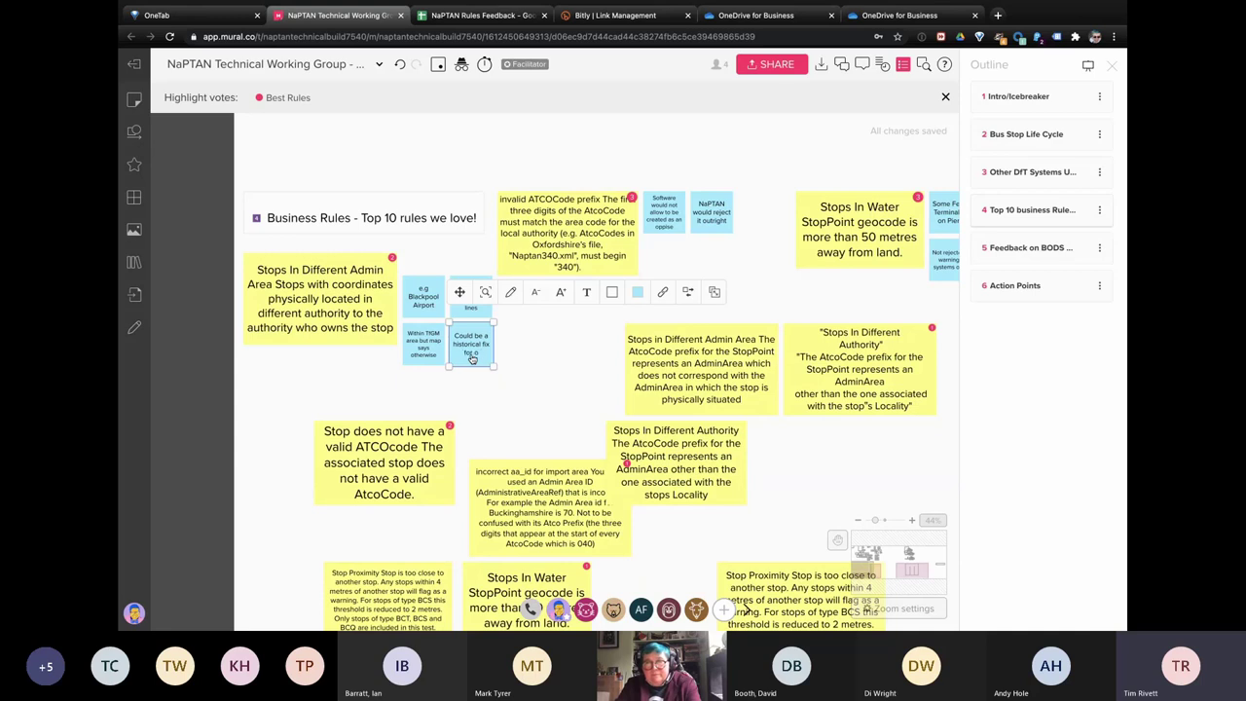
pyautogui.write('ut ca')
pyautogui.write('tops in')
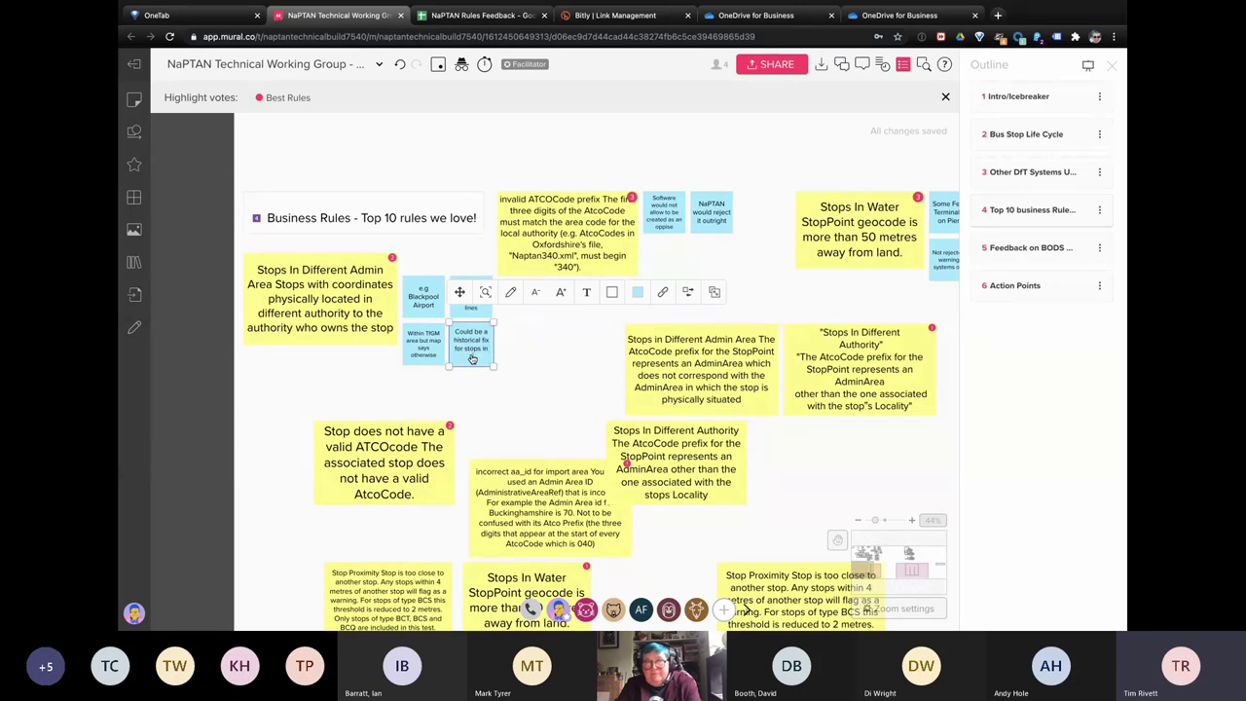
pyautogui.write(' north')
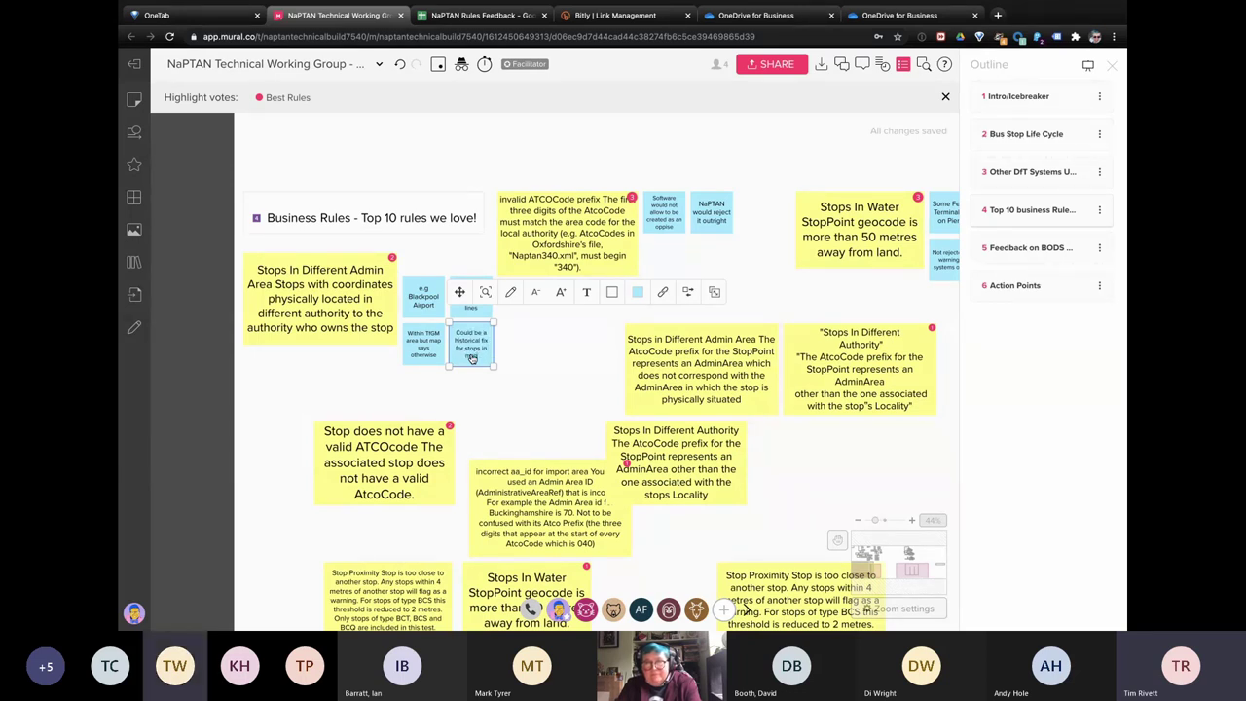
pyautogui.write('ern Ireland')
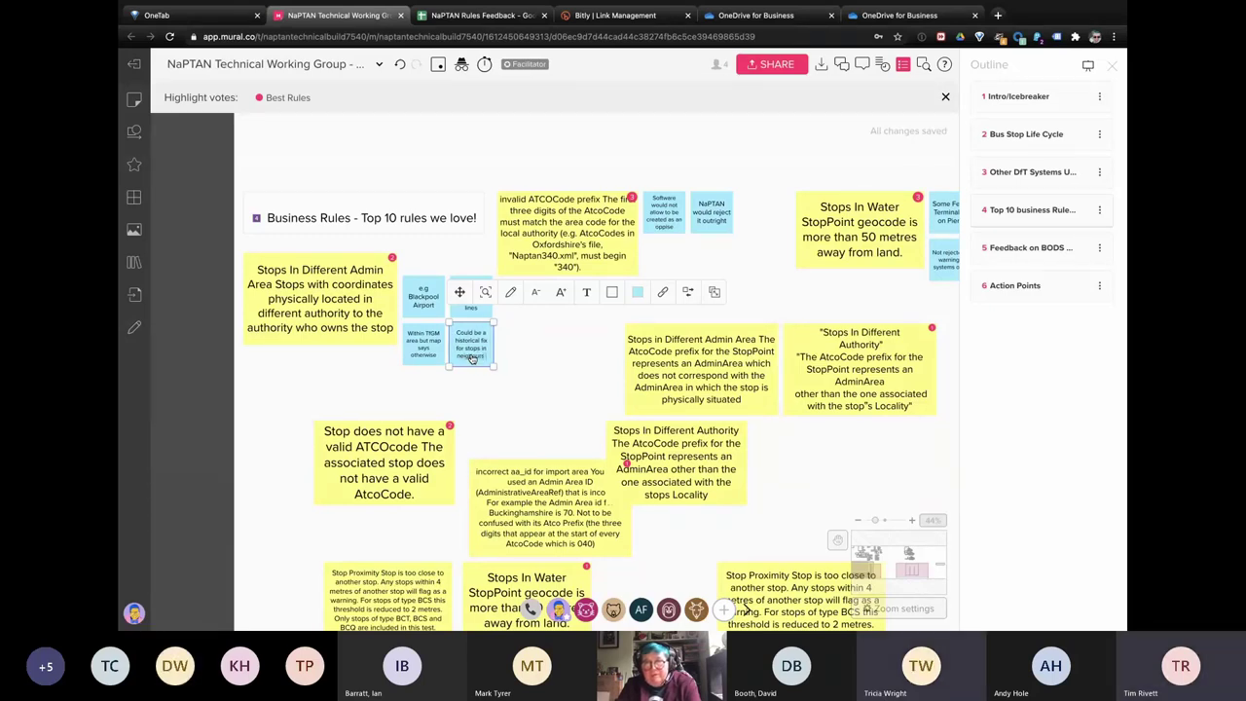
pyautogui.write(' and')
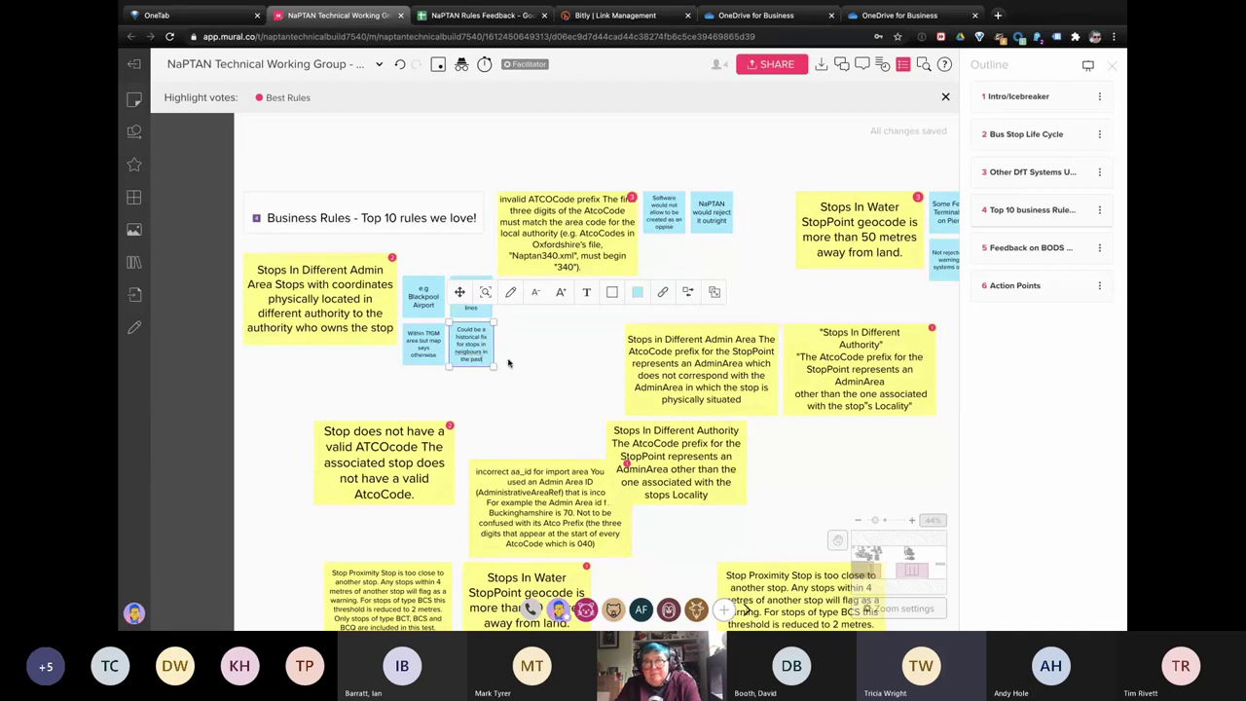
pyautogui.write(' the')
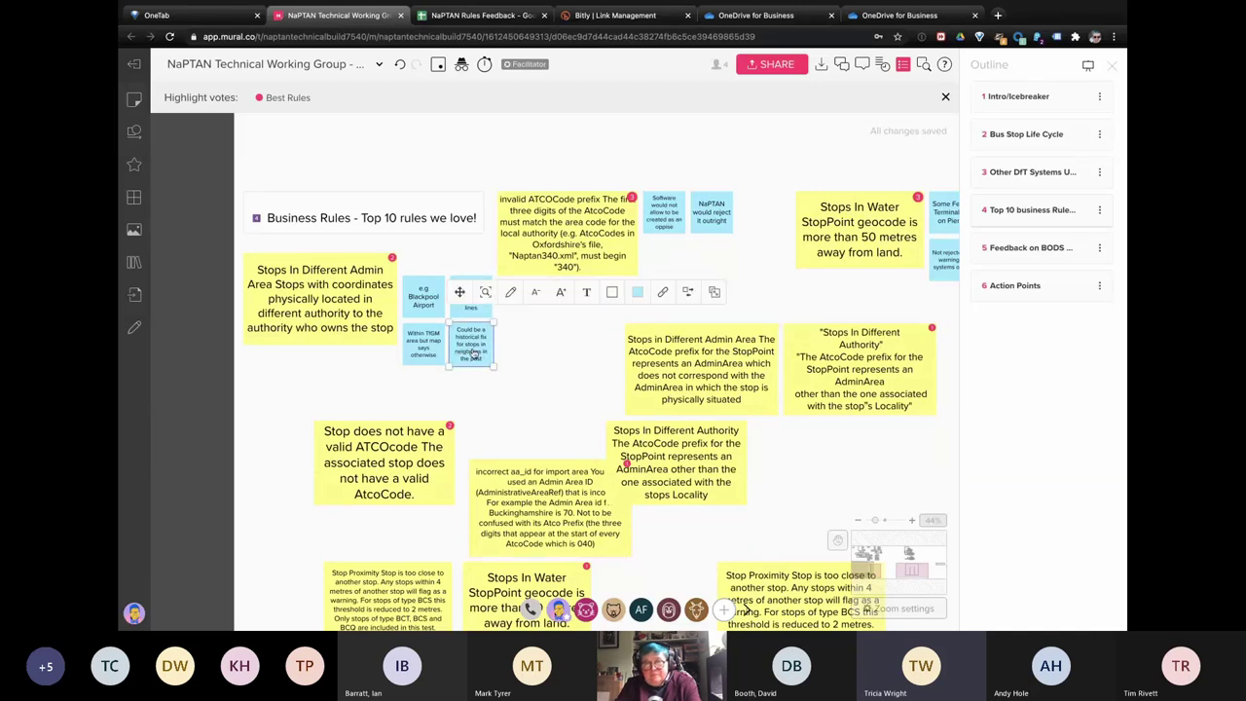
# Step: Place a copy of the historical fix note under the yellow rule, reading "Nottingham - some are city some are county - interchange needed to be in group"
pyautogui.moveTo(474, 355); pyautogui.dragTo(259, 380)
pyautogui.write('Nottingham city')
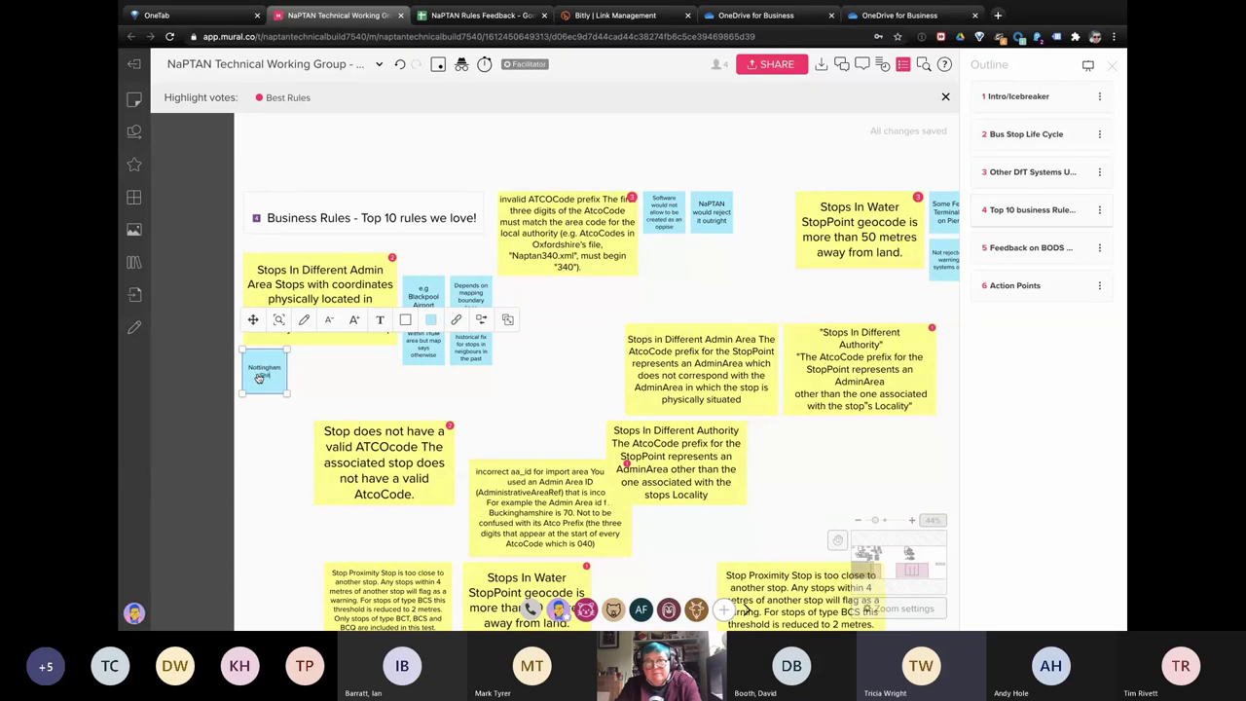
pyautogui.press('BackSpace')
pyautogui.press('BackSpace')
pyautogui.press('BackSpace')
pyautogui.press('BackSpace')
pyautogui.write('- some of')
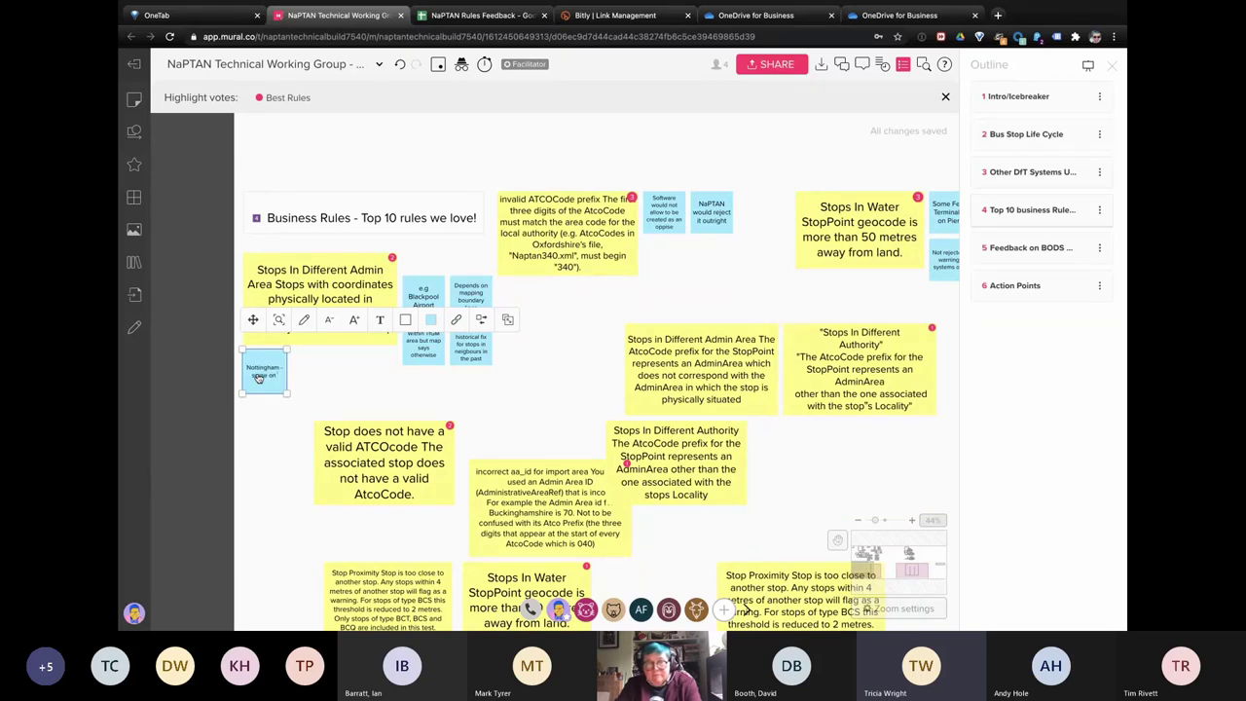
pyautogui.write(' tity centr - interchange')
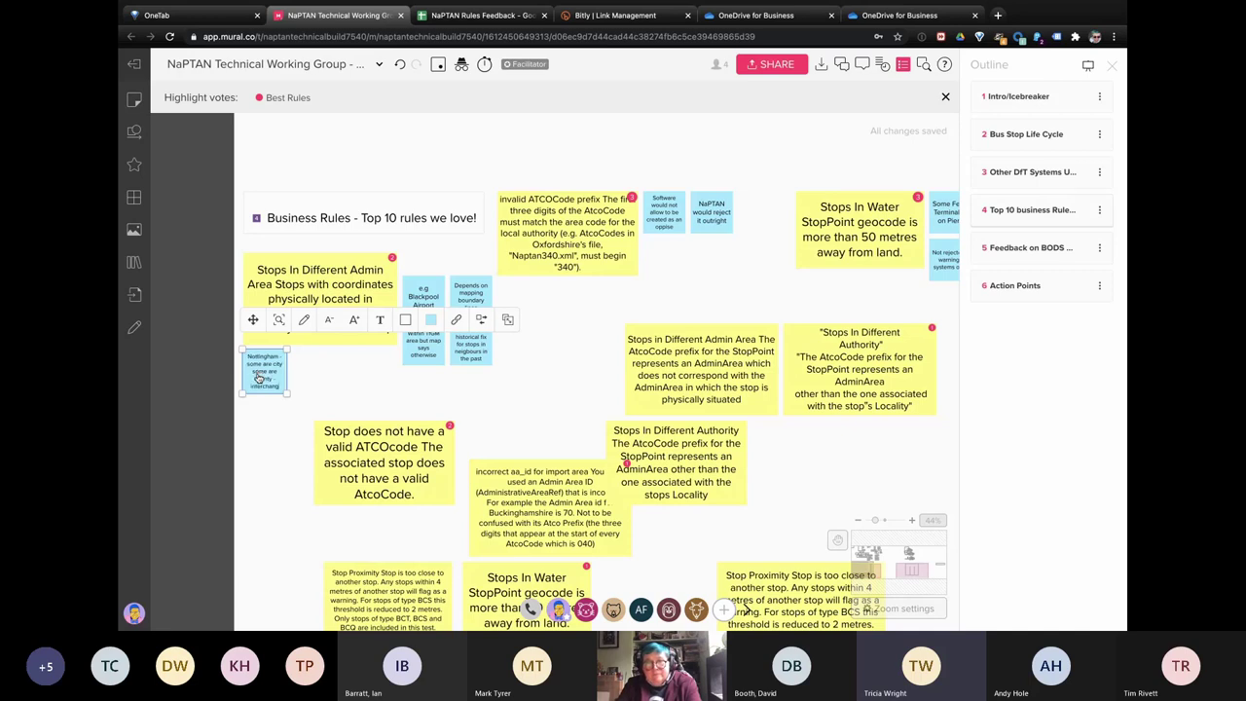
pyautogui.write(' to be in')
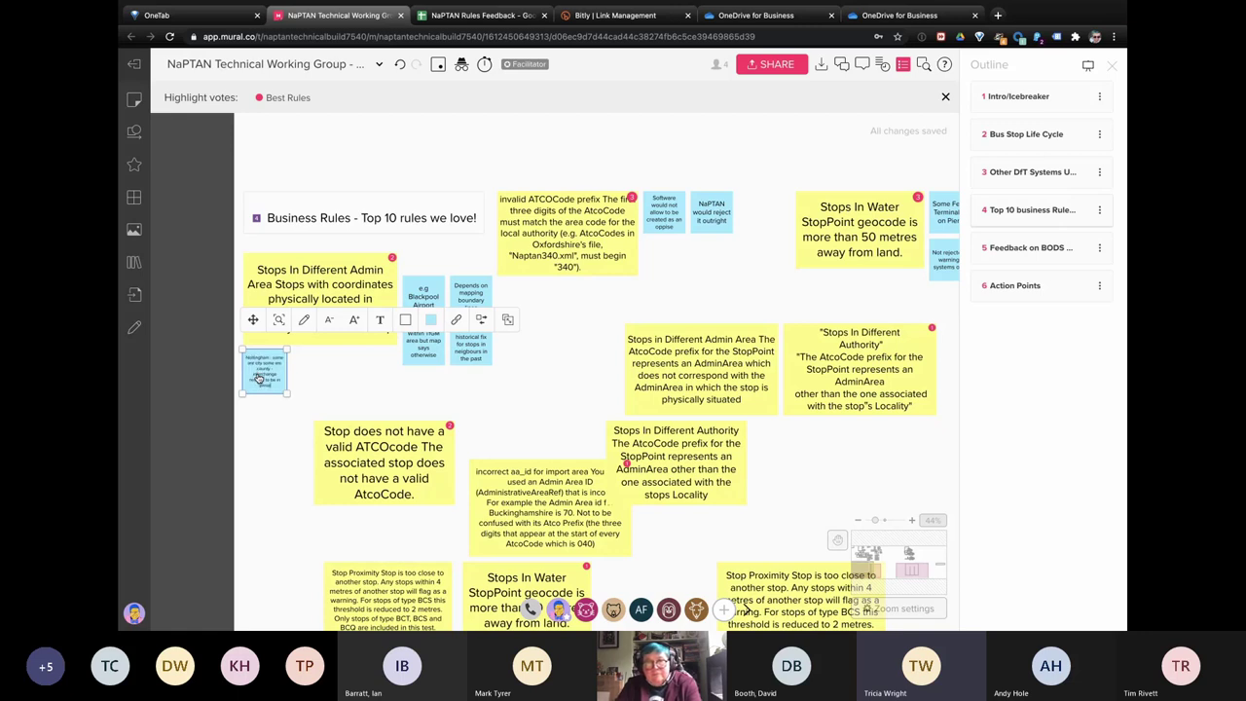
pyautogui.write('.')
# Step: Duplicate the Nottingham note and replace the copy's text with "To make things simpler - keeping things same as possible"
pyautogui.hotkey('ctrl', 'd')
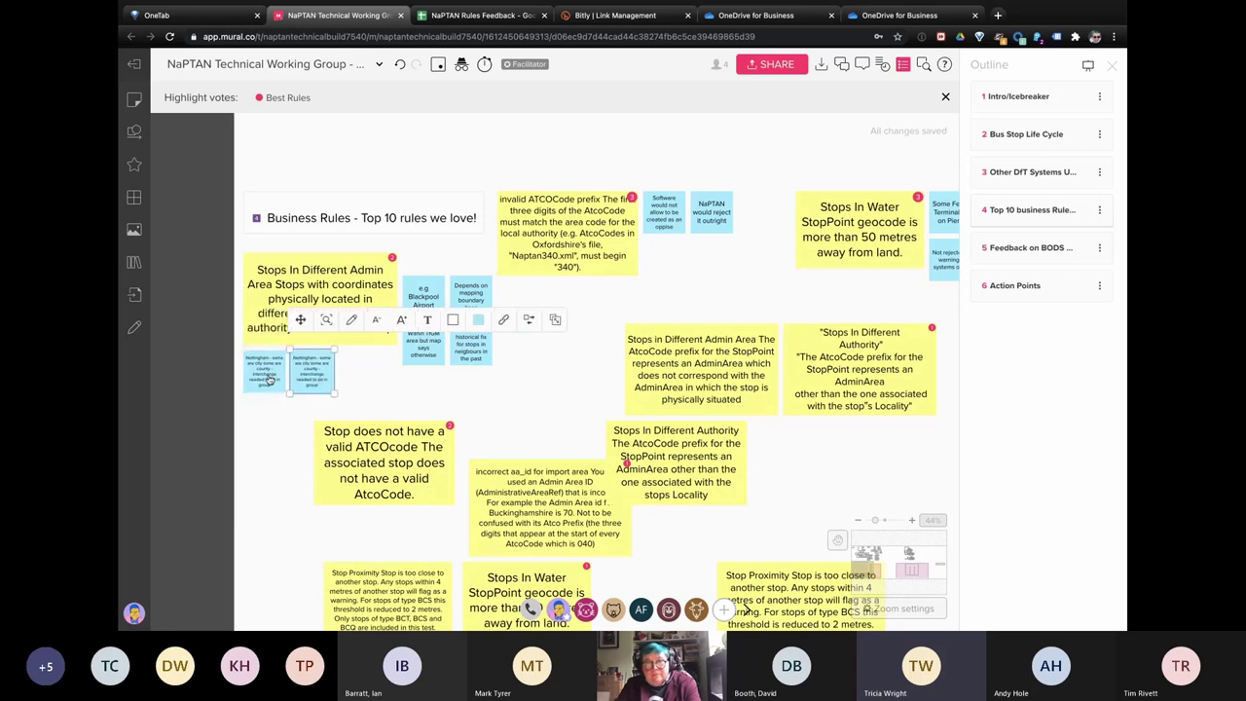
pyautogui.write('To make')
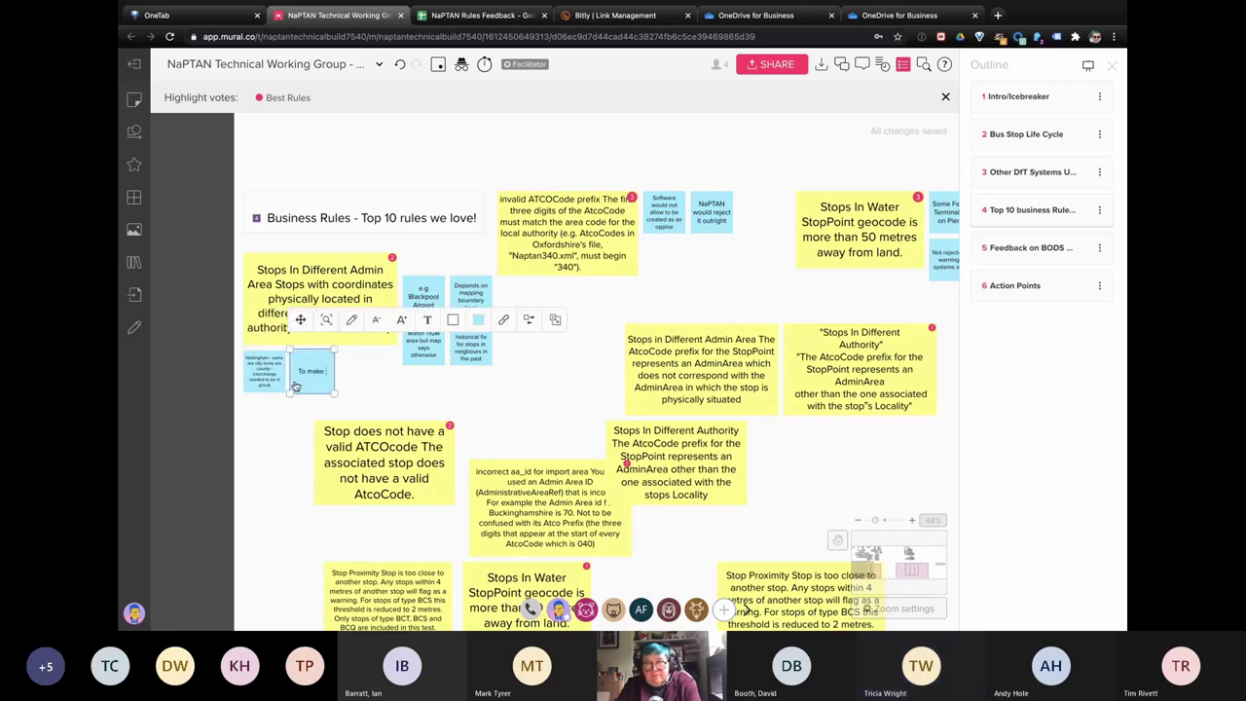
pyautogui.write(' things si')
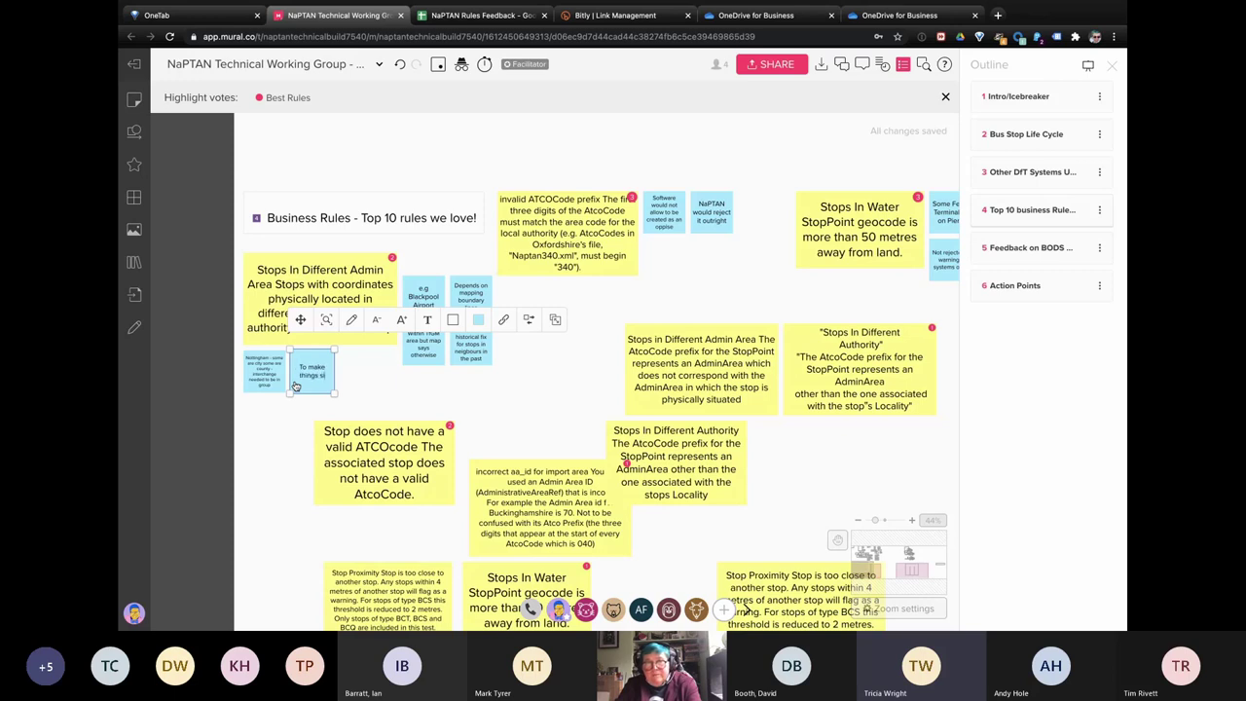
pyautogui.write('mpler - kee')
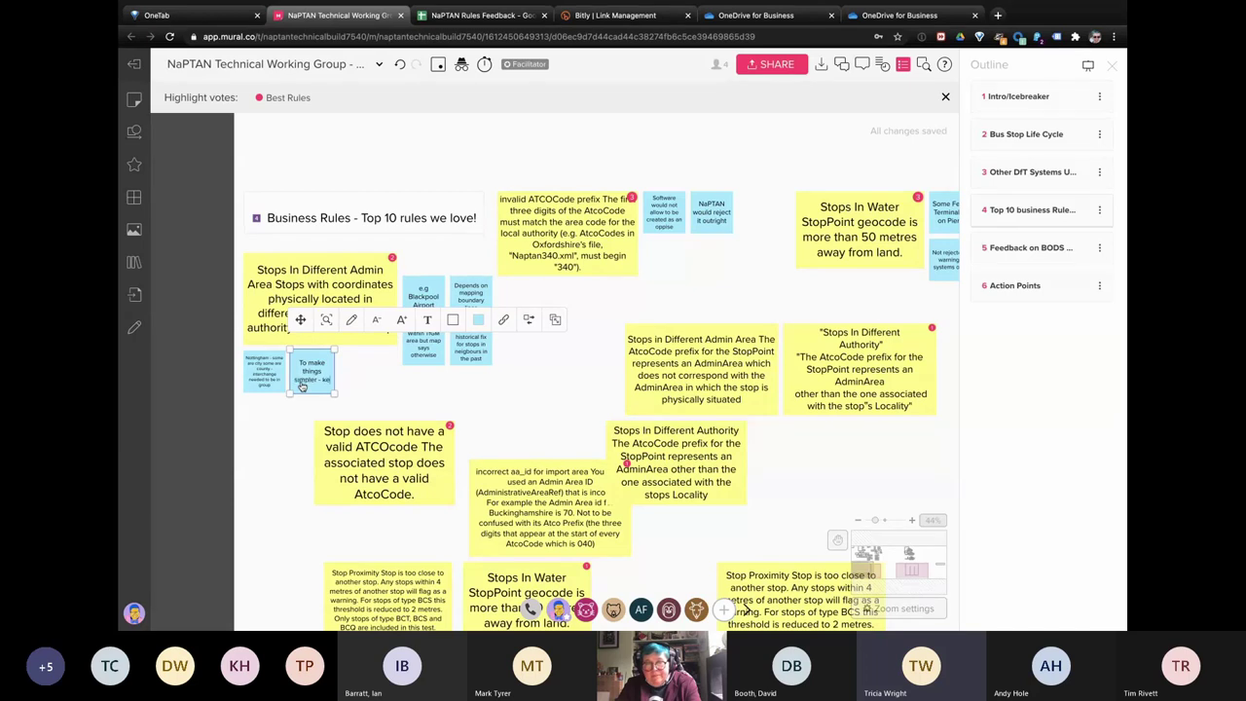
pyautogui.write('ping things smartame')
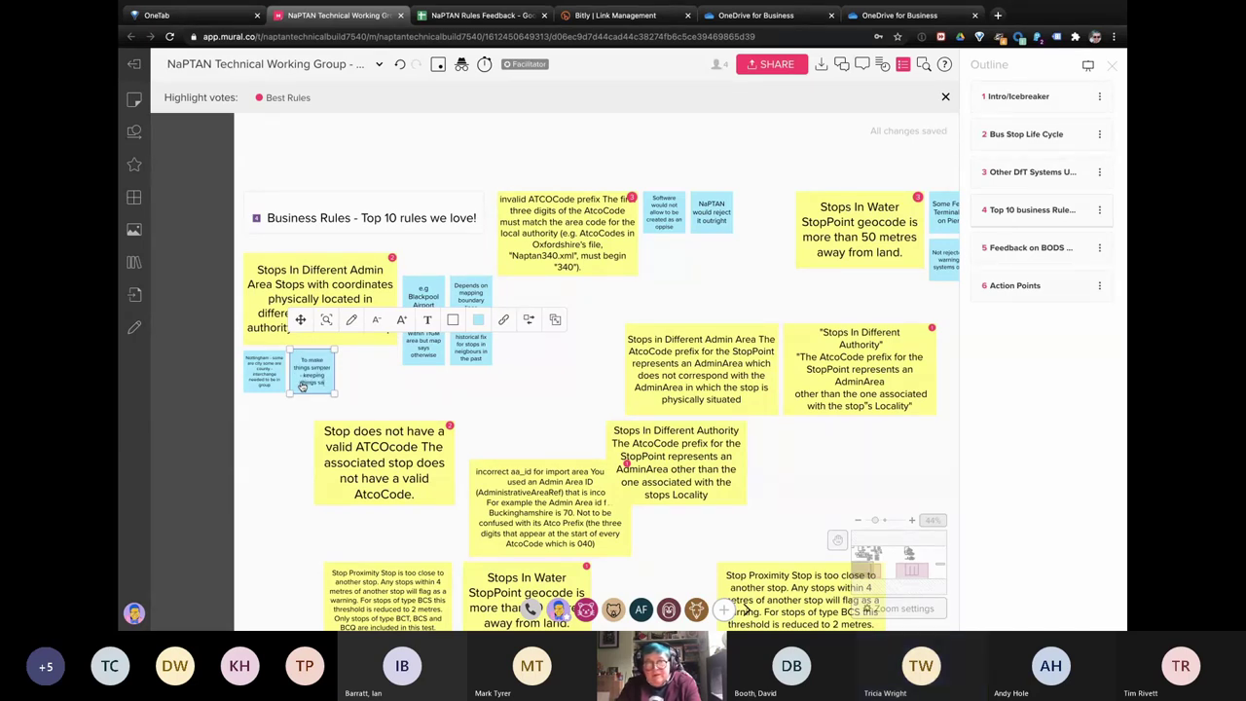
pyautogui.write(' as possible')
pyautogui.click(353, 386)
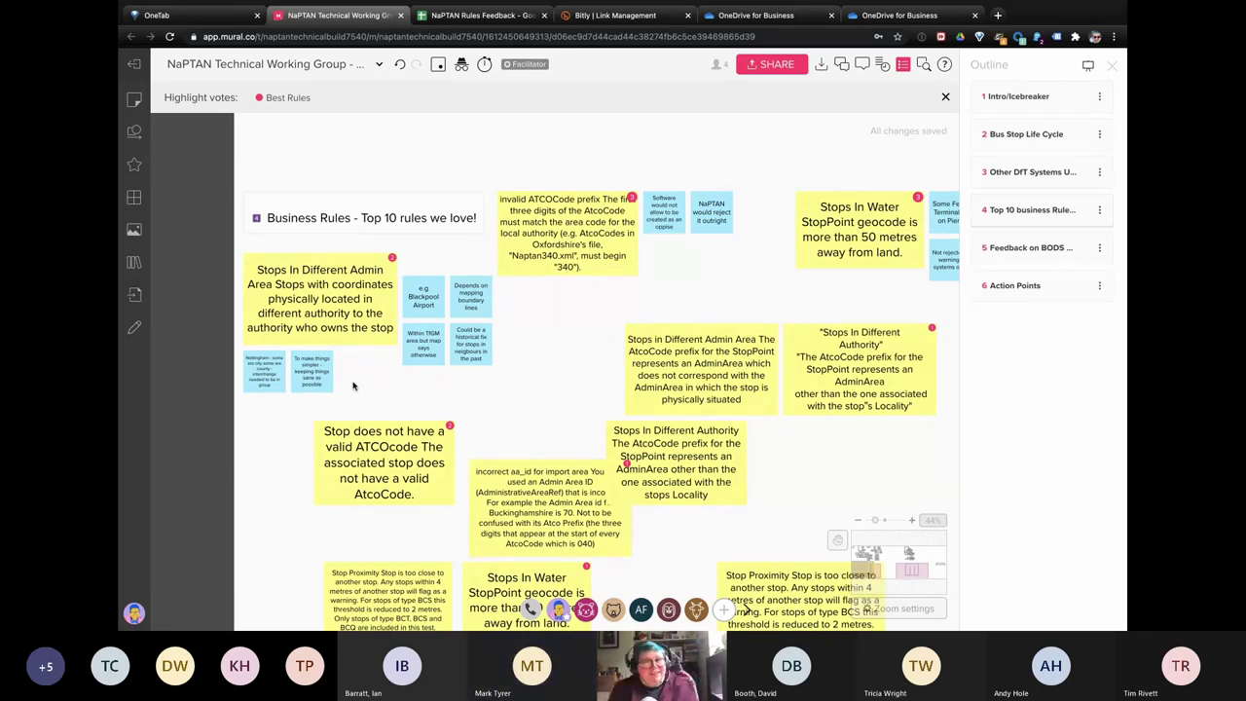
# Step: Move the "incorrect aa_id" rule below the "Stops In Different Authority" rule with one vote, and the "Stop does not have a valid ATCOcode" rule above "invalid ATCOCode prefix"
pyautogui.moveTo(417, 453); pyautogui.dragTo(348, 446)
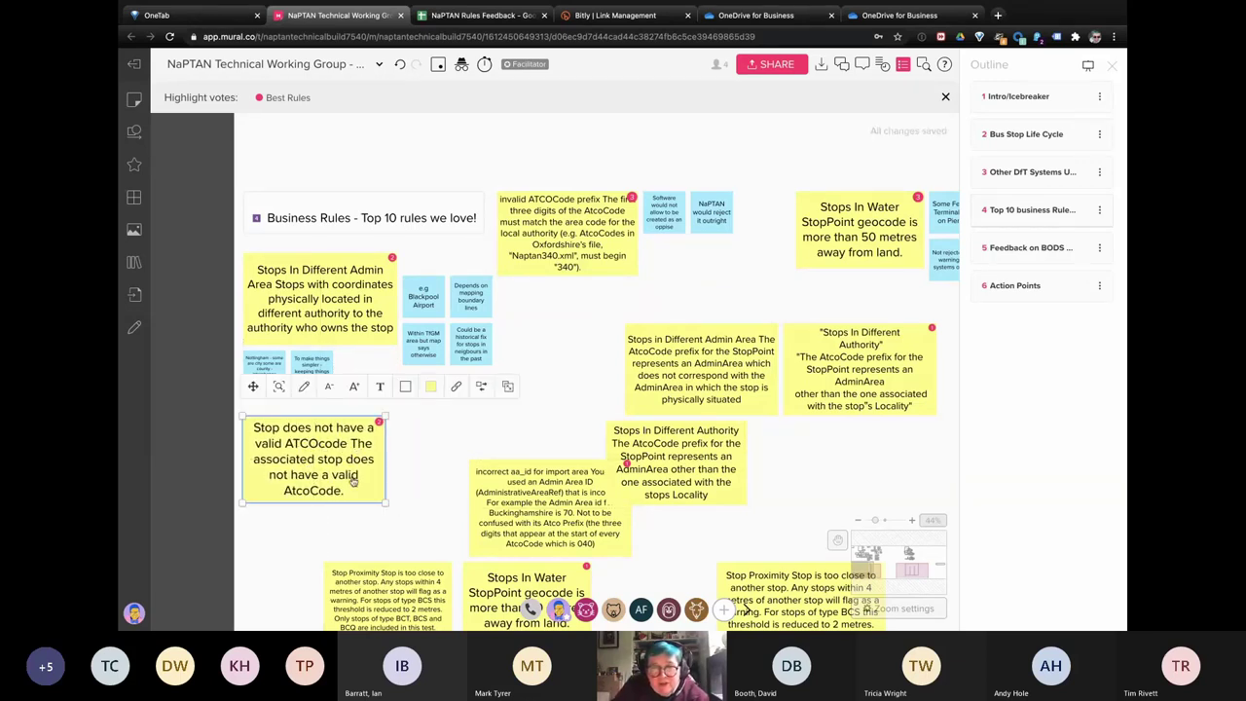
pyautogui.moveTo(517, 513); pyautogui.dragTo(835, 485)
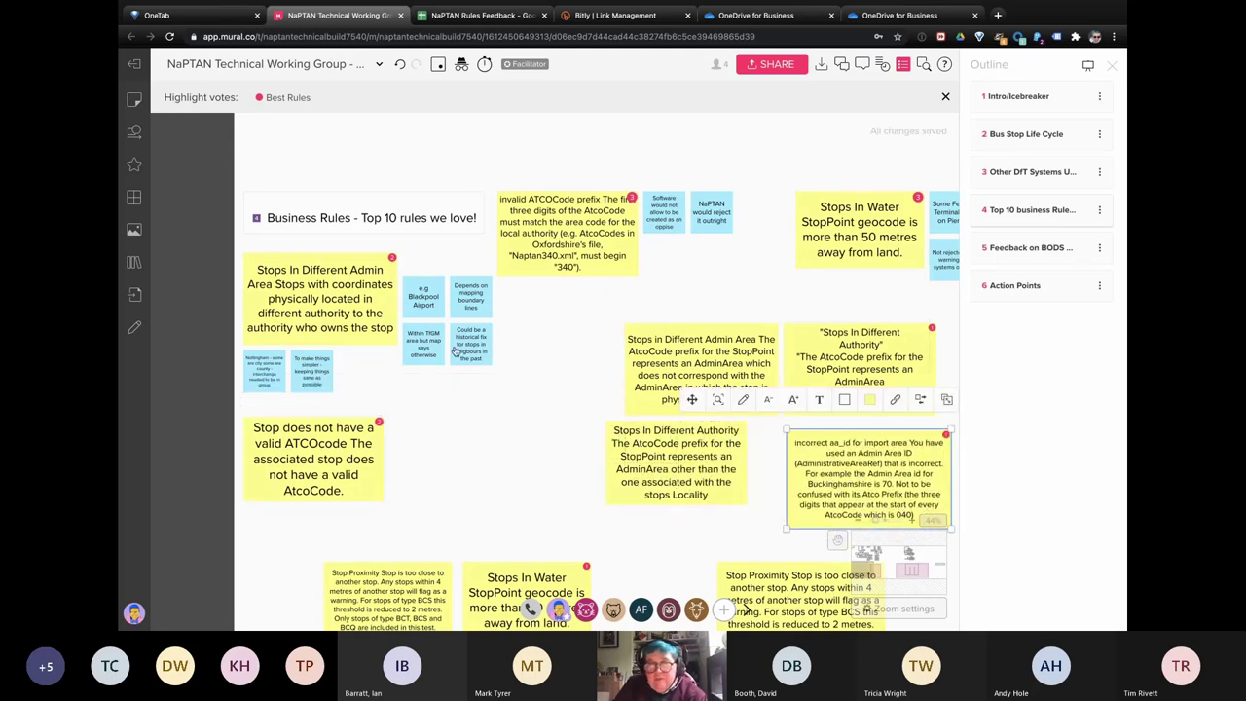
pyautogui.moveTo(314, 474); pyautogui.dragTo(567, 158)
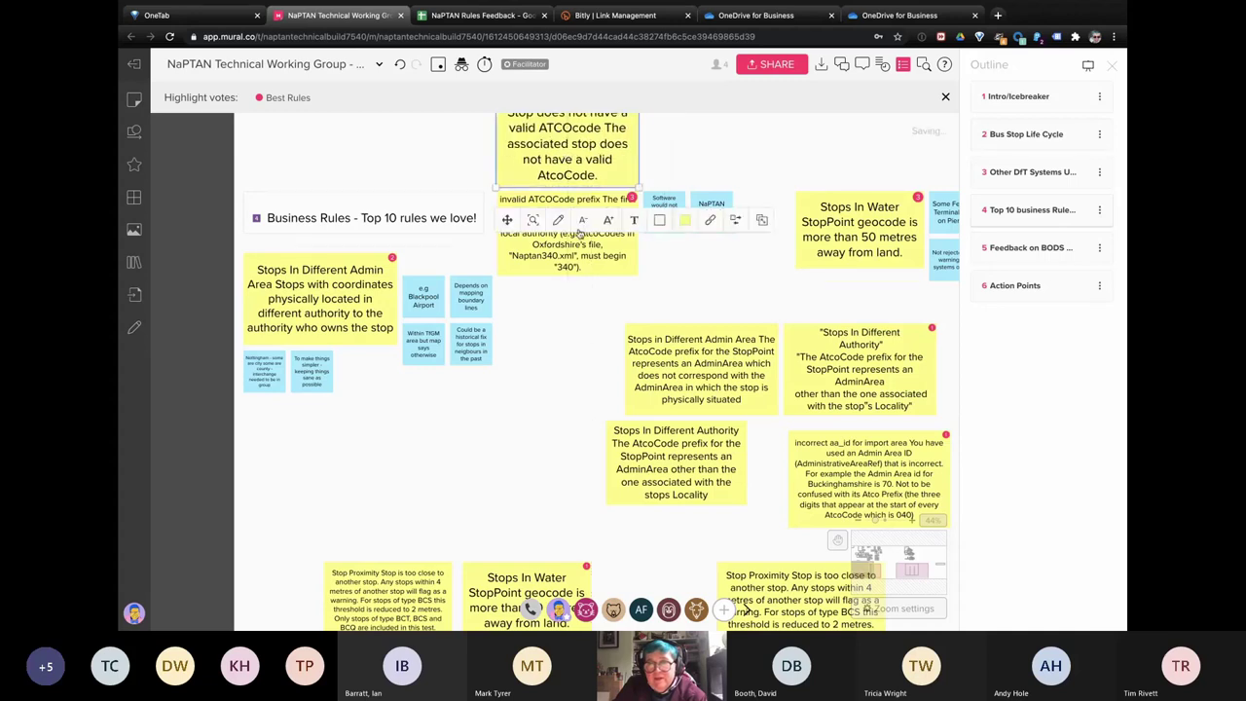
pyautogui.scroll(2, 564, 243)
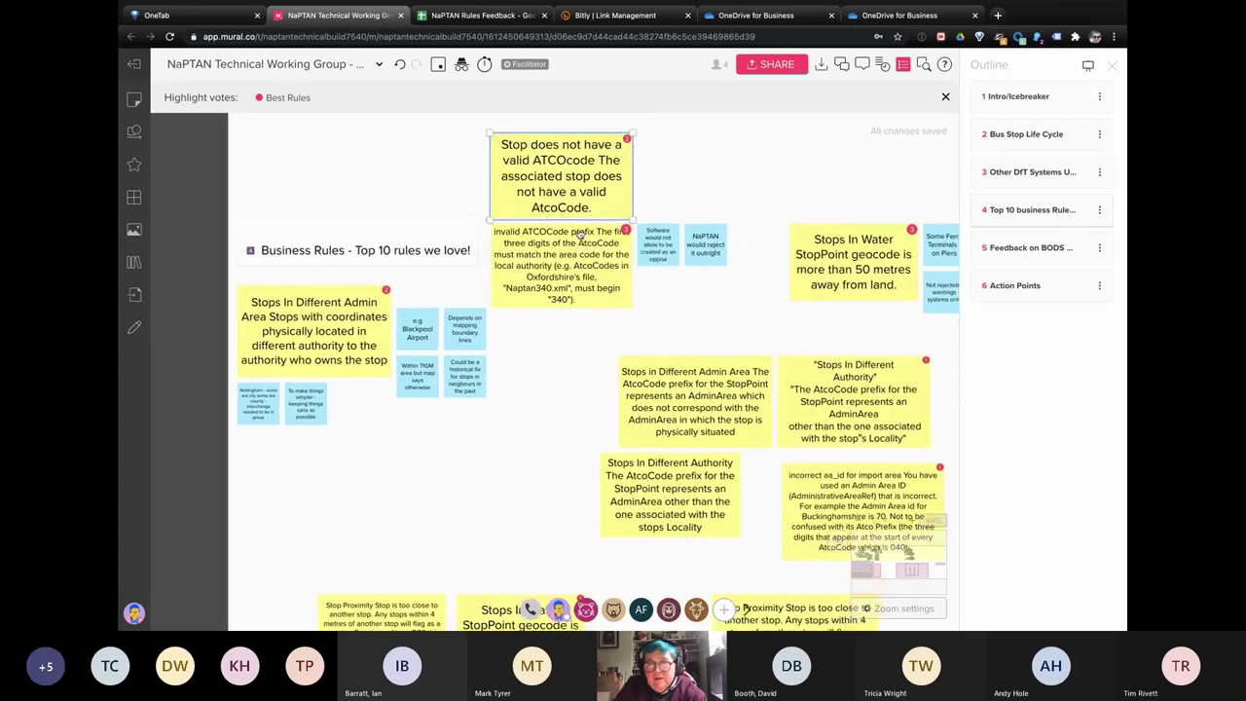
pyautogui.click(576, 352)
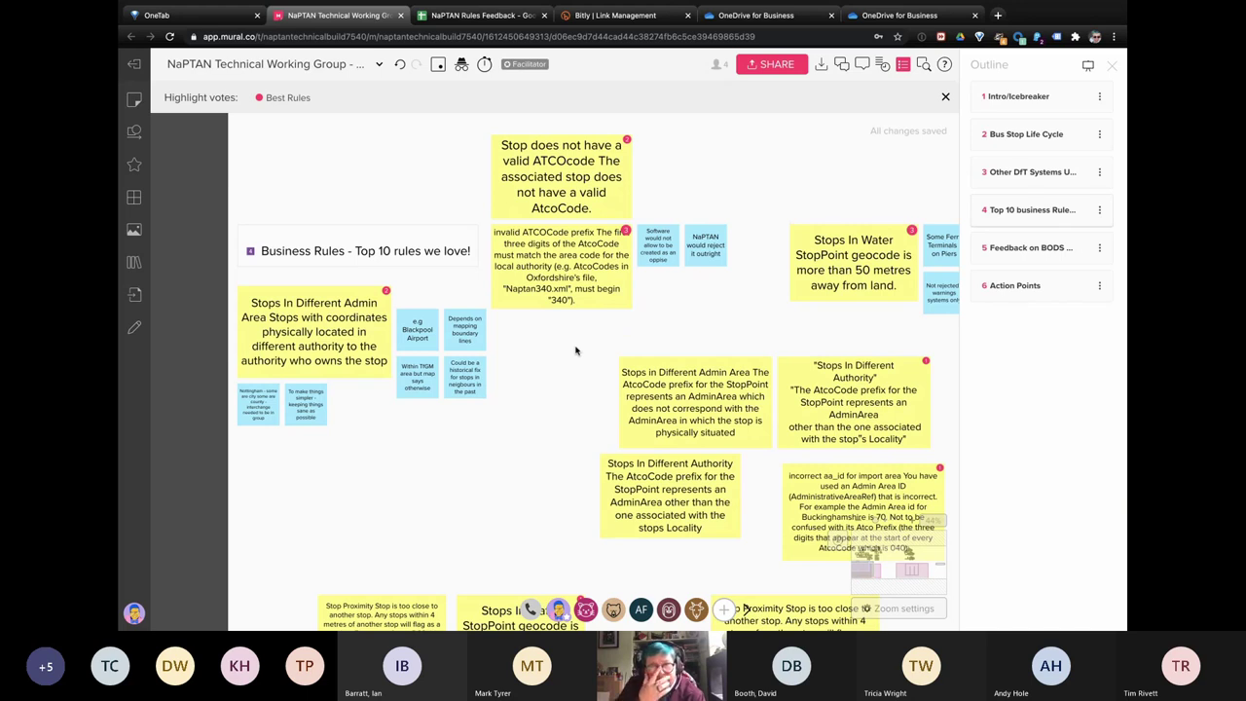
# Step: Place a copy of the "Software would not allow" note at the "Stop does not have a valid ATCOcode" rule, reading "Same as below", and shrink it
pyautogui.scroll(1, 575, 350)
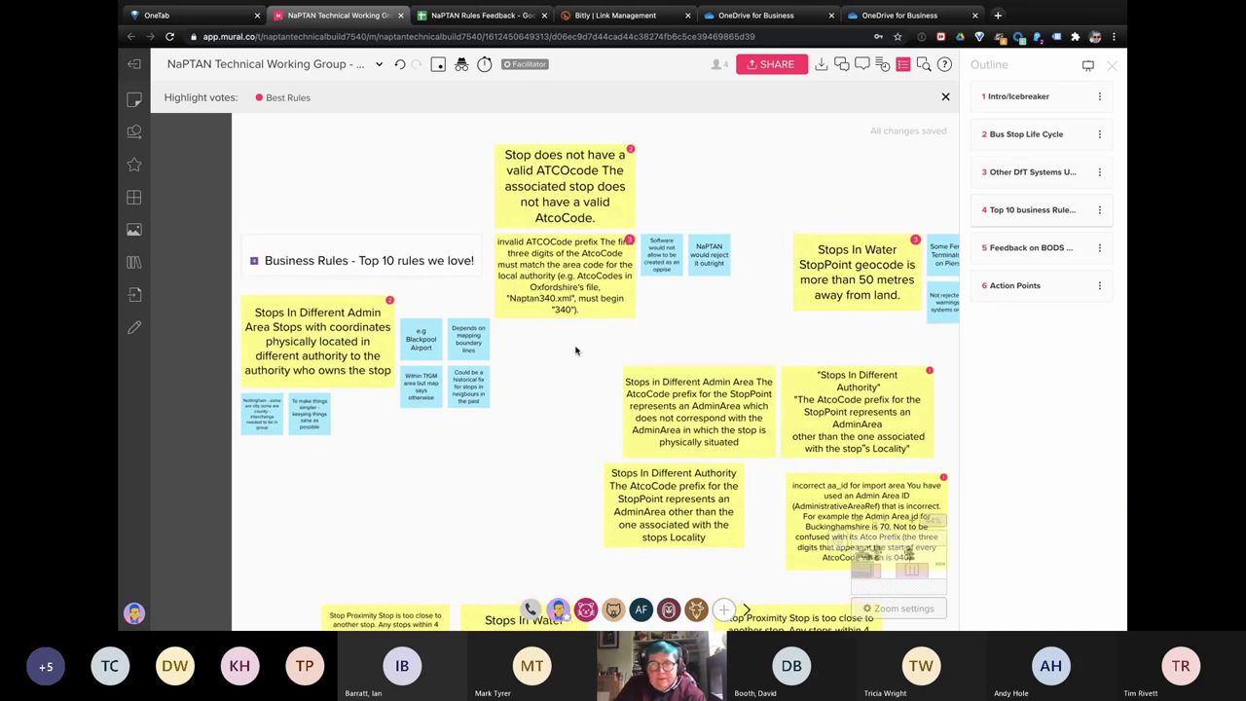
pyautogui.scroll(3, 576, 350)
pyautogui.click(647, 302)
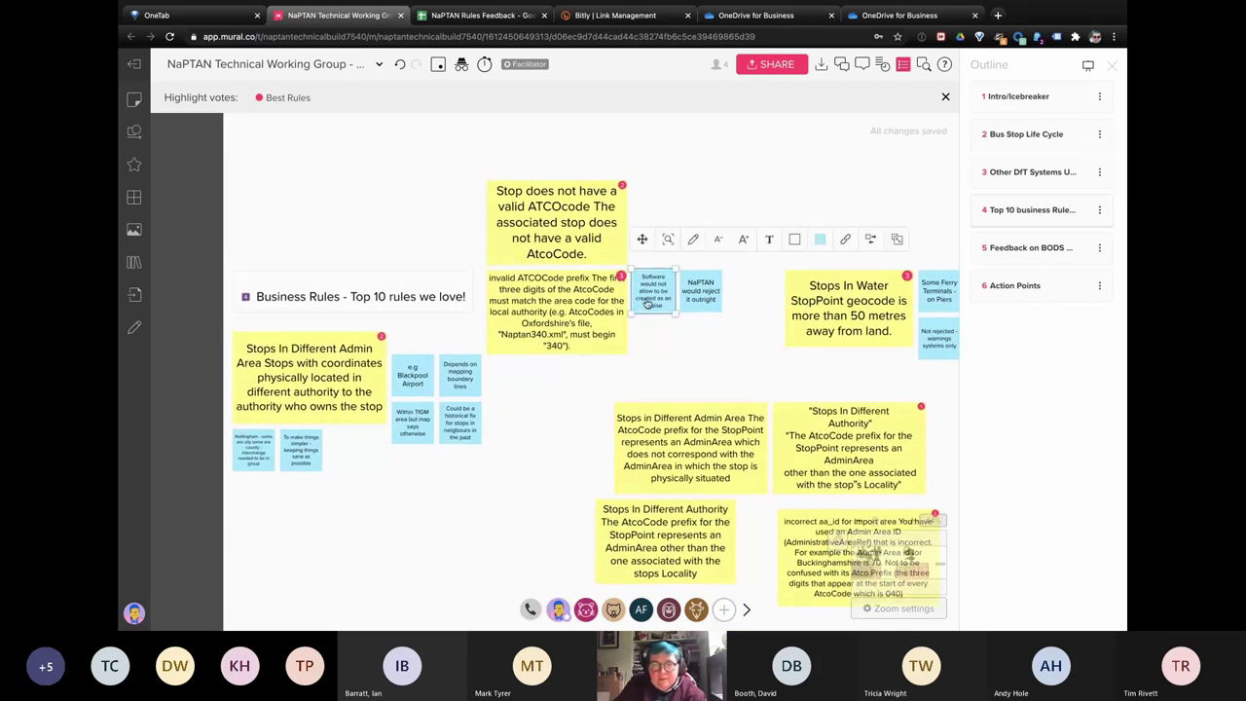
pyautogui.moveTo(648, 303); pyautogui.dragTo(657, 210)
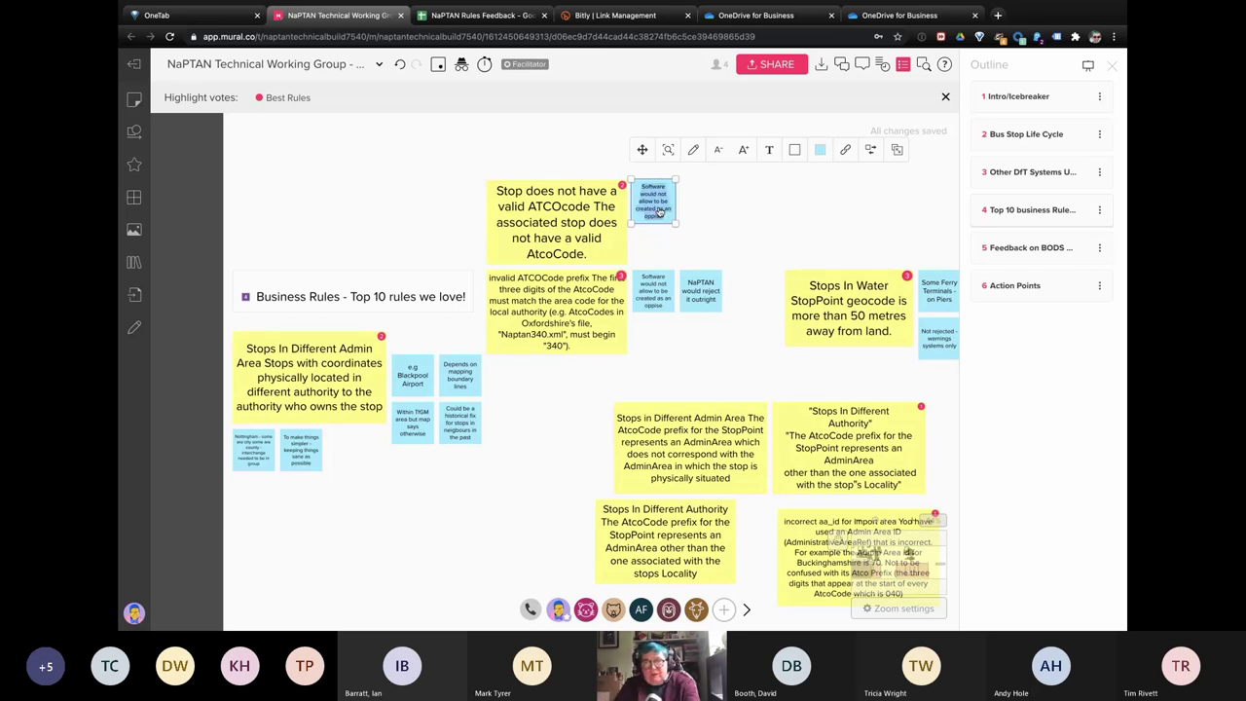
pyautogui.write('Same as below')
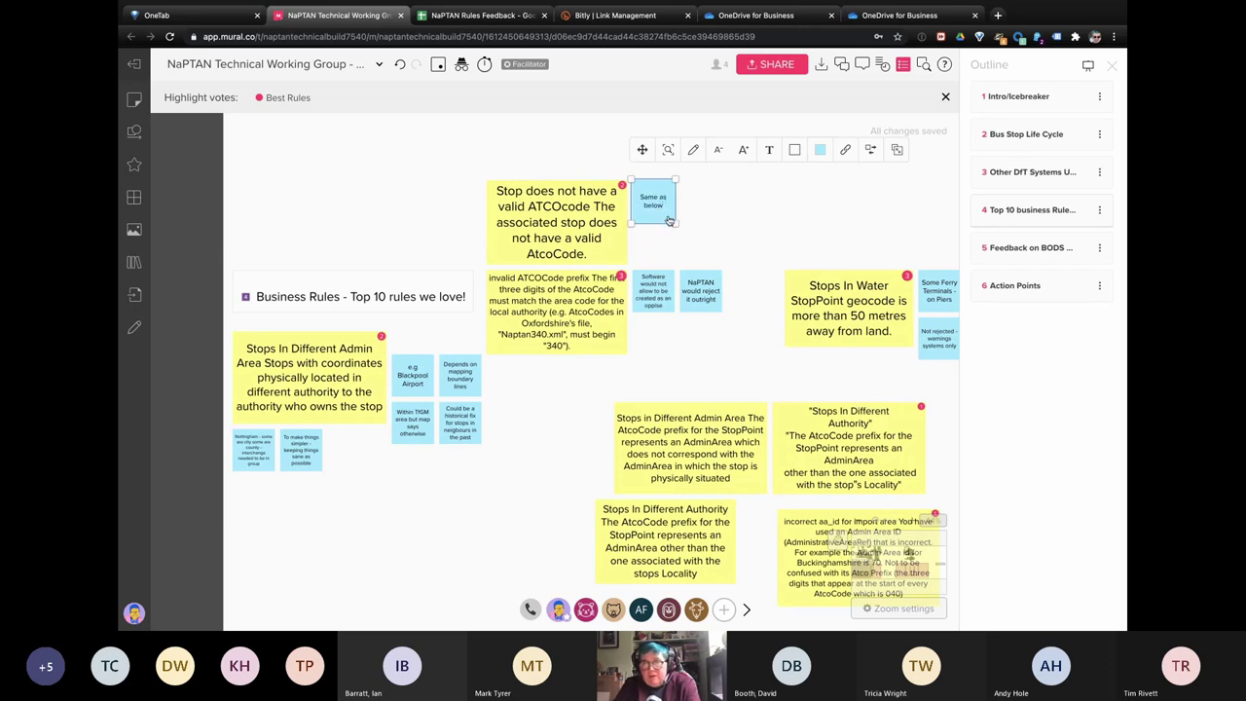
pyautogui.moveTo(639, 199); pyautogui.dragTo(611, 254)
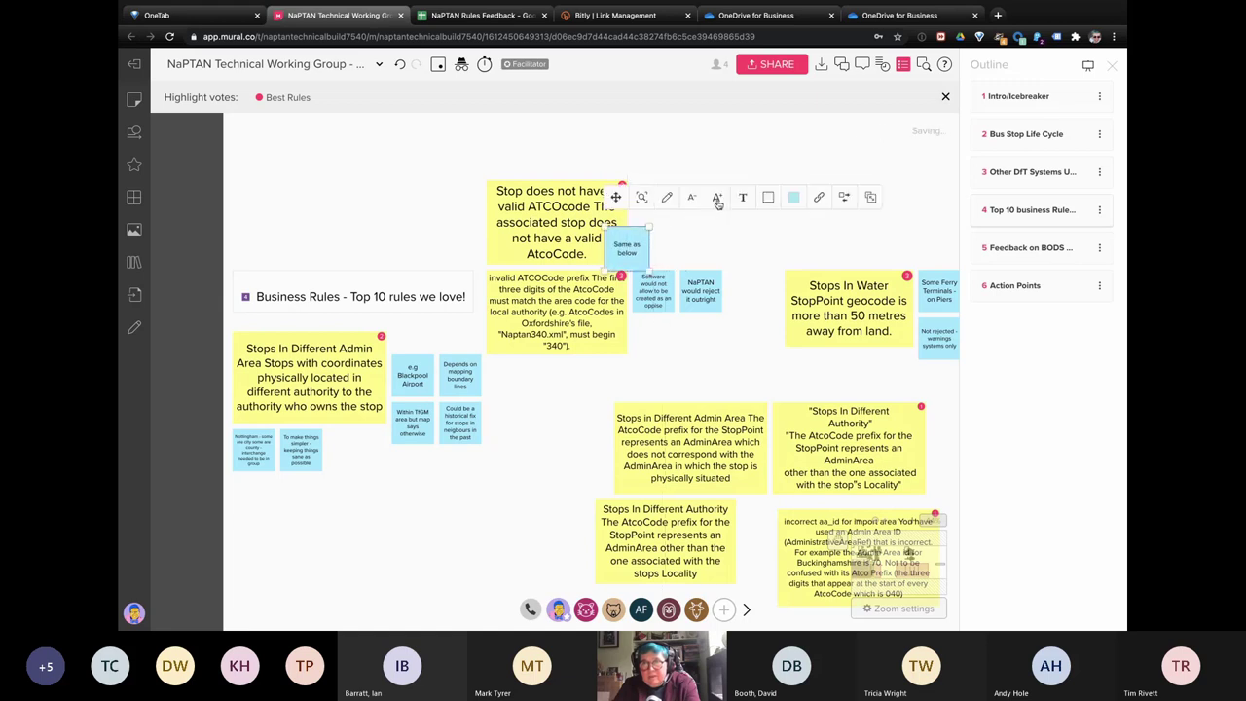
pyautogui.moveTo(606, 232); pyautogui.dragTo(614, 236)
# Step: Move the two-vote "Stop Road unknown" rule about Navteq mapping data up to the board's left edge, above the Stop Proximity rule
pyautogui.scroll(-5, 748, 372)
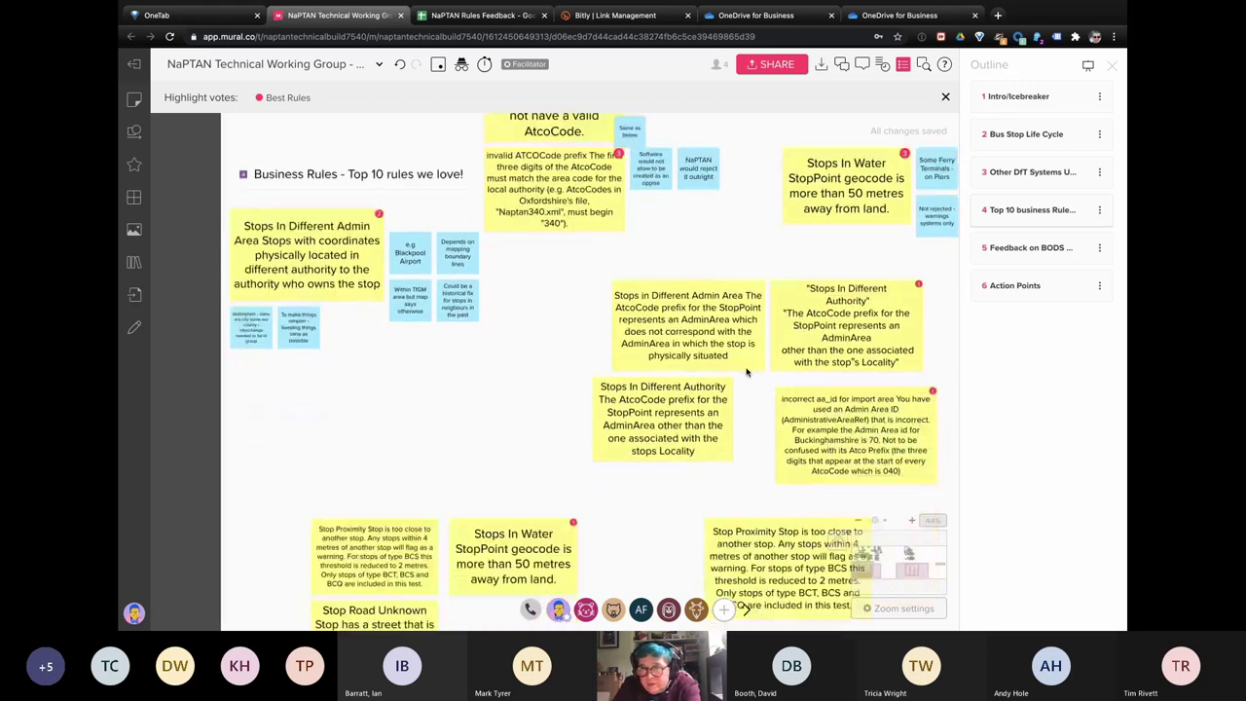
pyautogui.scroll(-3, 748, 372)
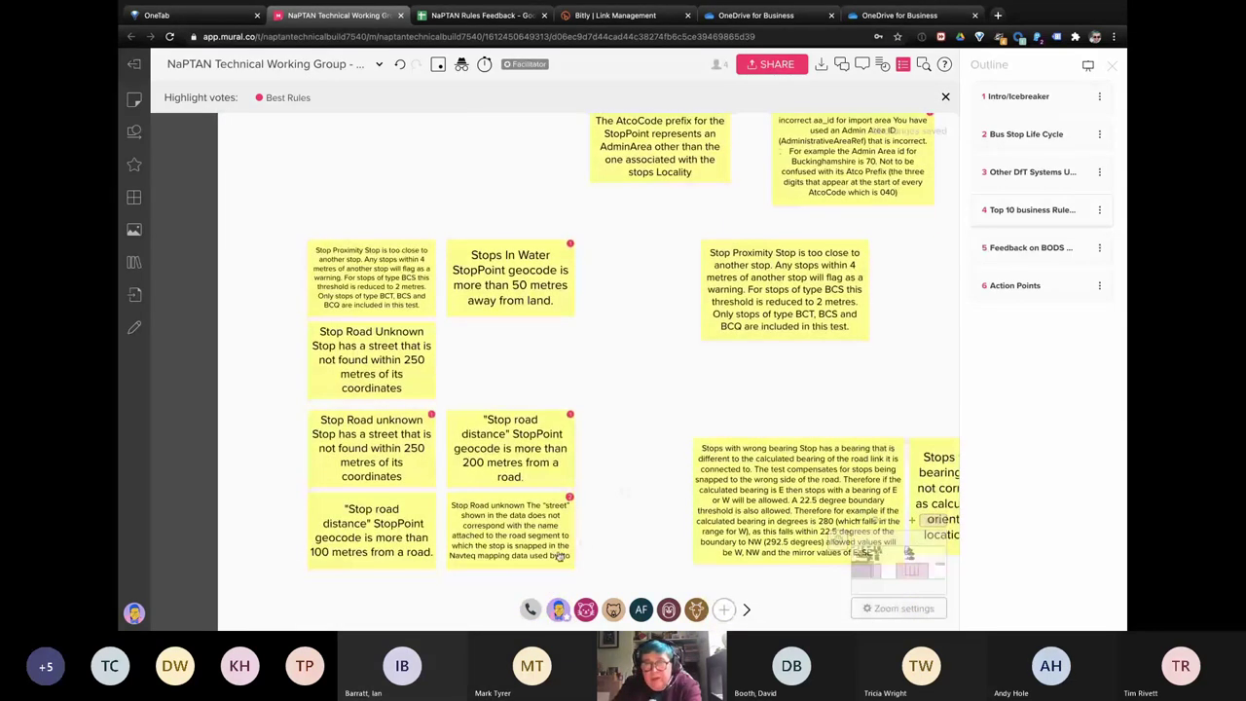
pyautogui.moveTo(548, 555); pyautogui.dragTo(456, 222)
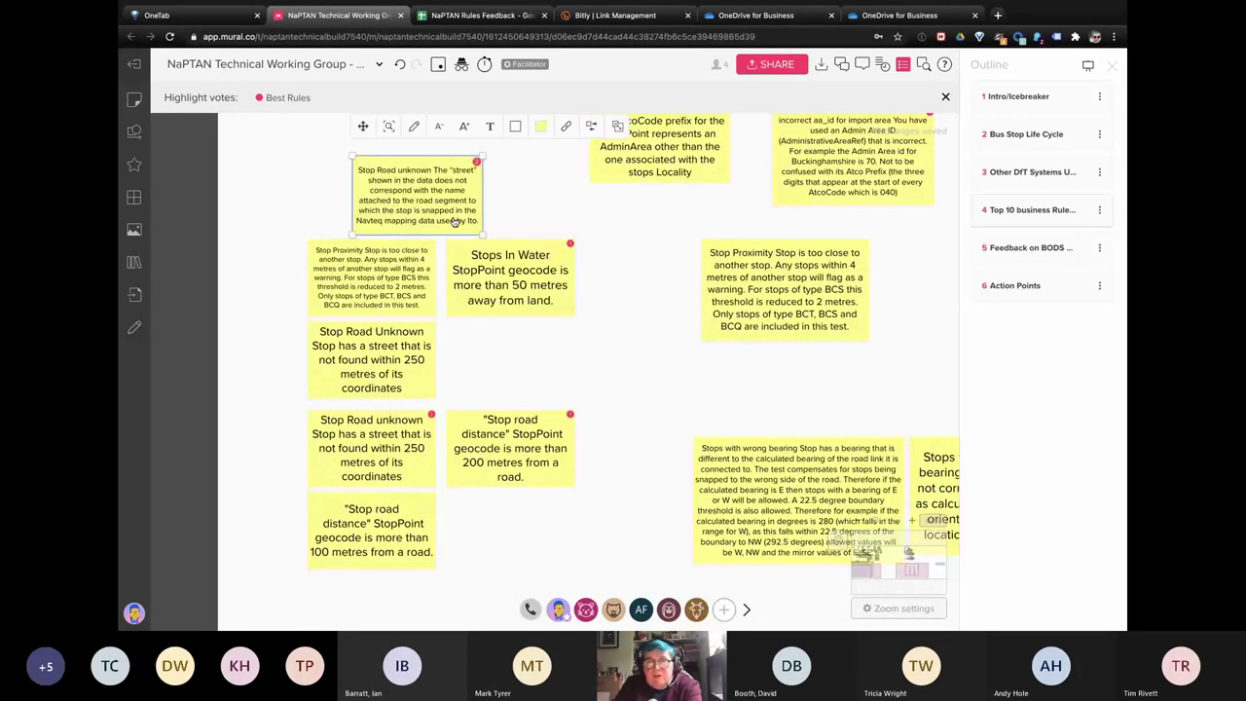
pyautogui.scroll(2, 504, 213)
pyautogui.hscroll(-2, 504, 213)
pyautogui.moveTo(474, 222); pyautogui.dragTo(353, 215)
pyautogui.click(456, 233)
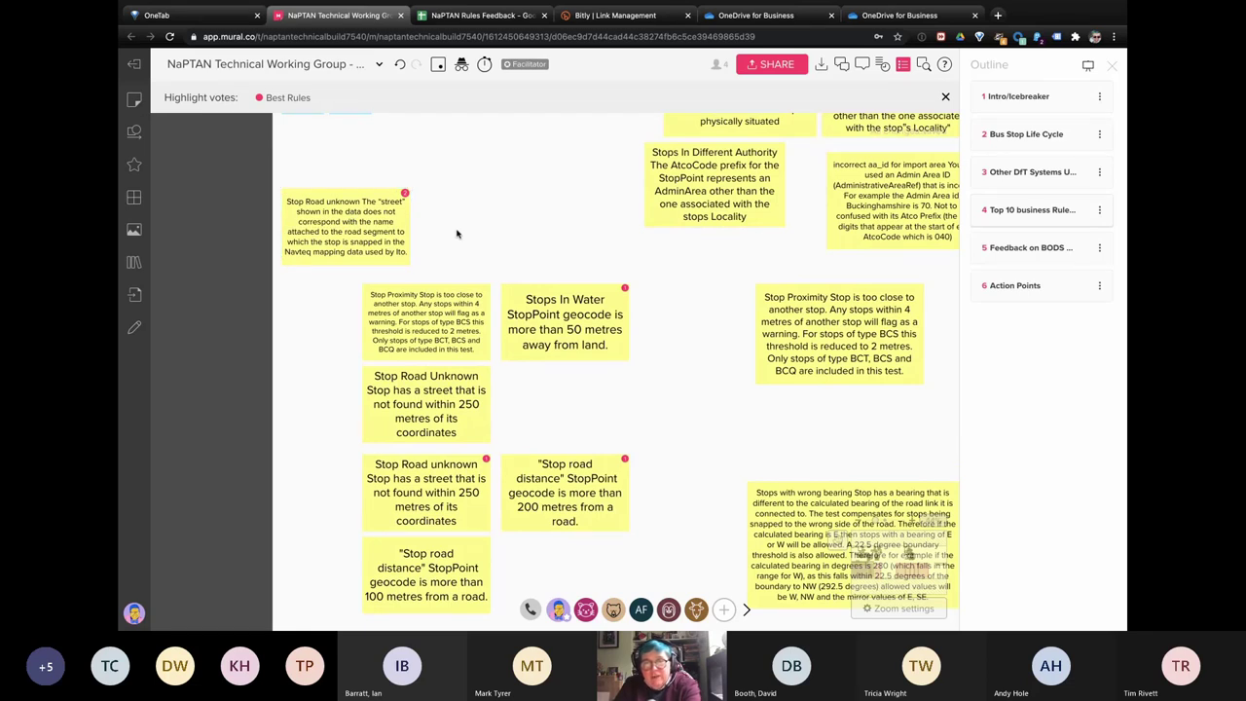
# Step: Place a copy of the TfGM note beside the two-vote "Stop Road unknown" rule and set its text to "Catches typos - Street vs Road"
pyautogui.scroll(3, 456, 234)
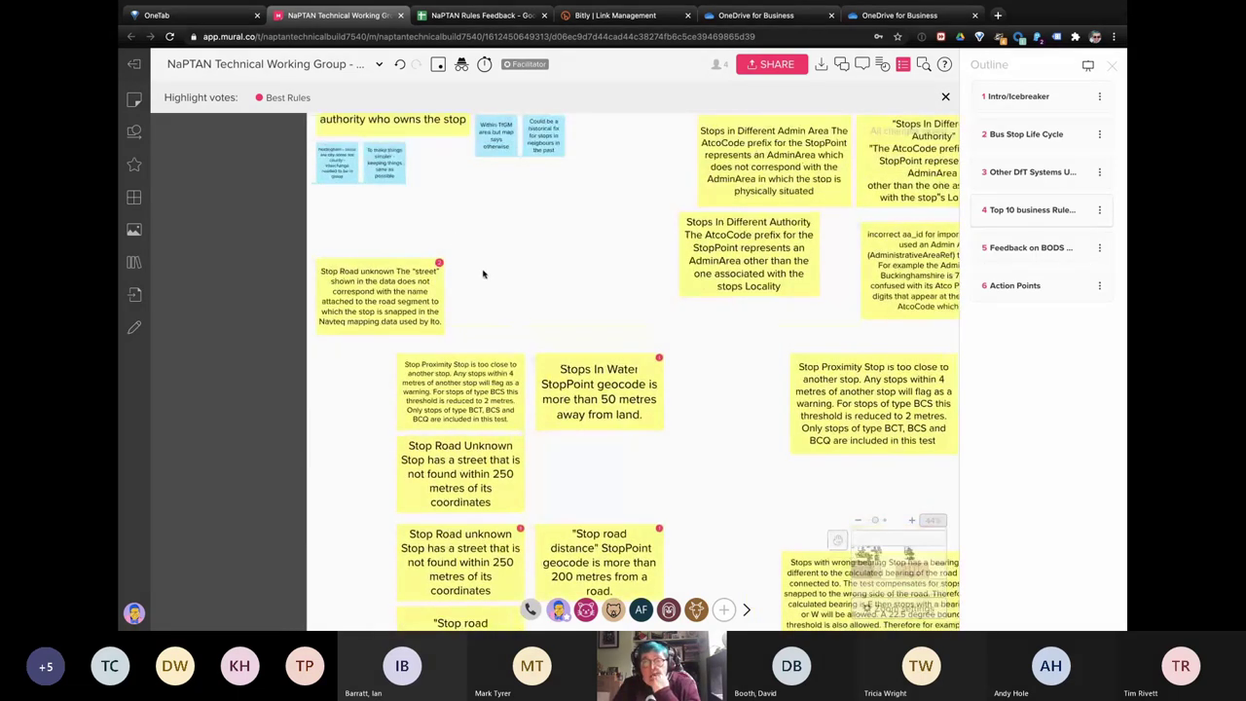
pyautogui.scroll(3, 485, 277)
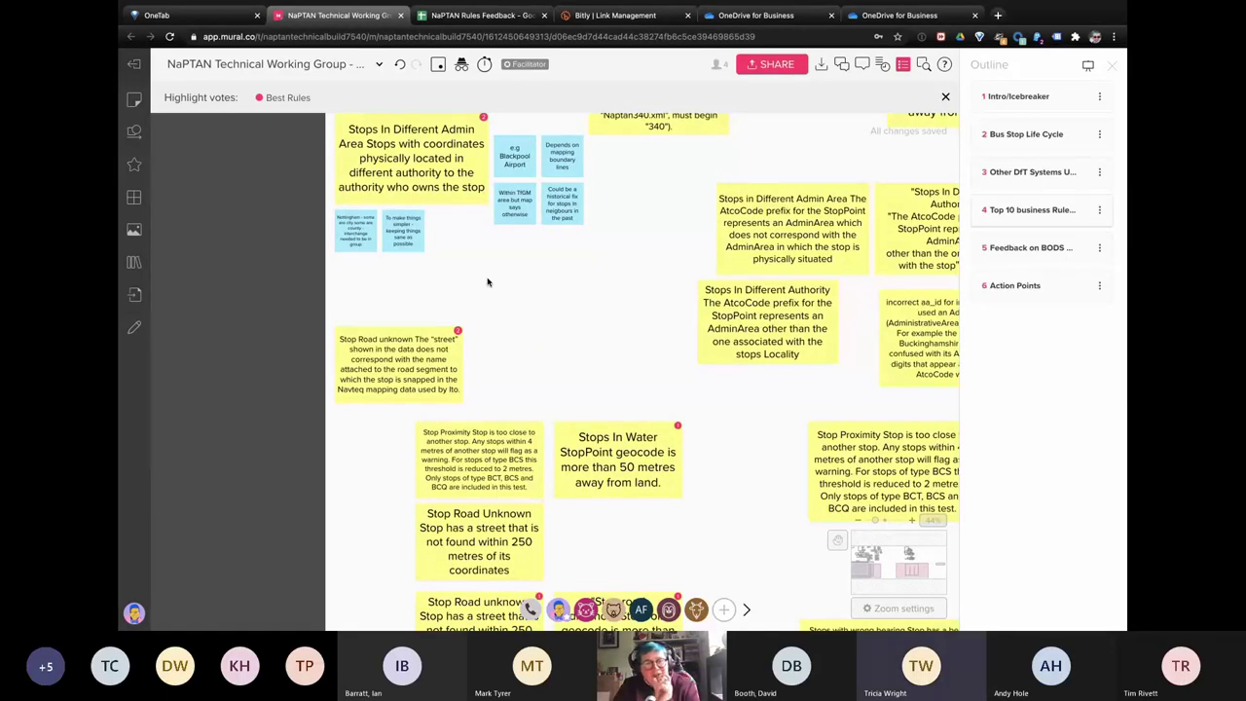
pyautogui.click(519, 214)
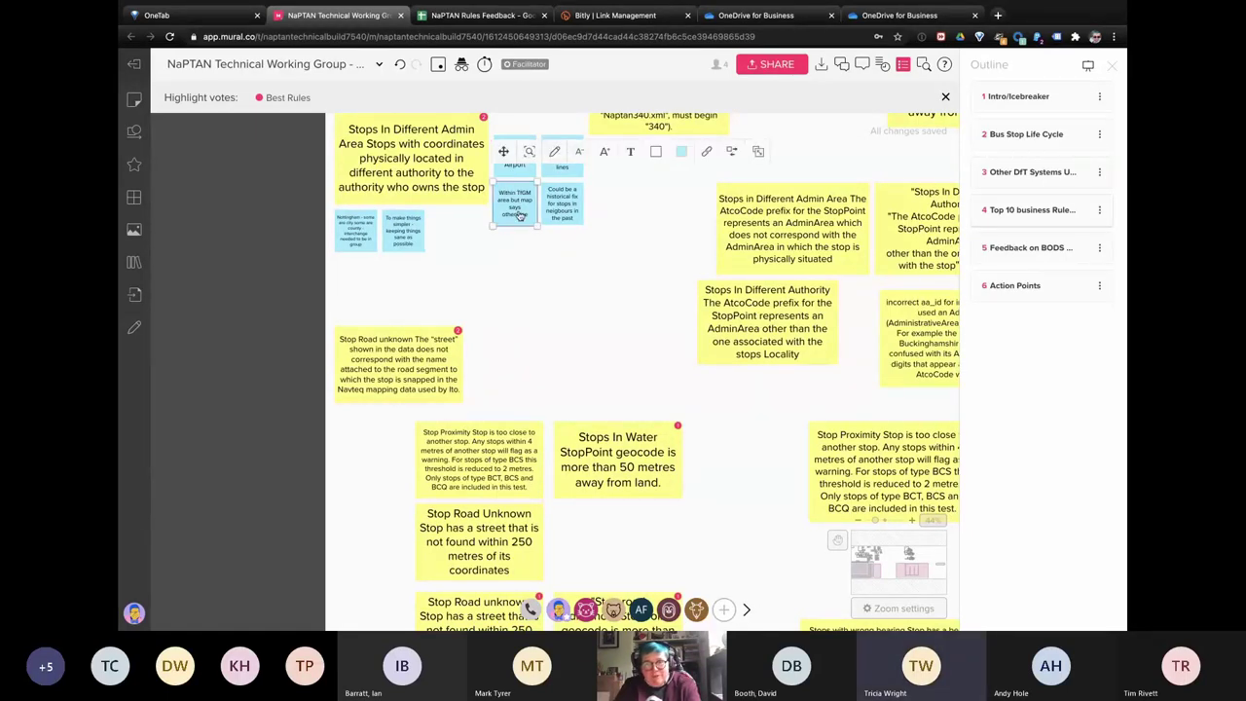
pyautogui.moveTo(519, 214); pyautogui.dragTo(487, 359)
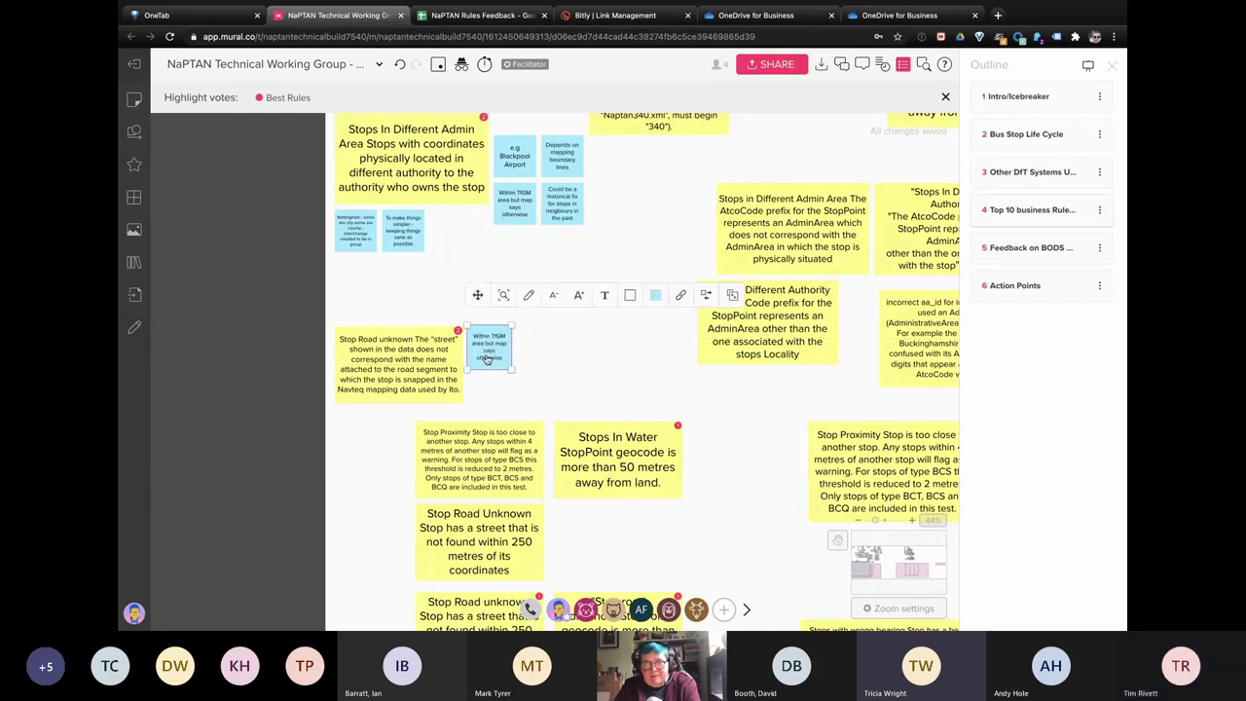
pyautogui.doubleClick(488, 359)
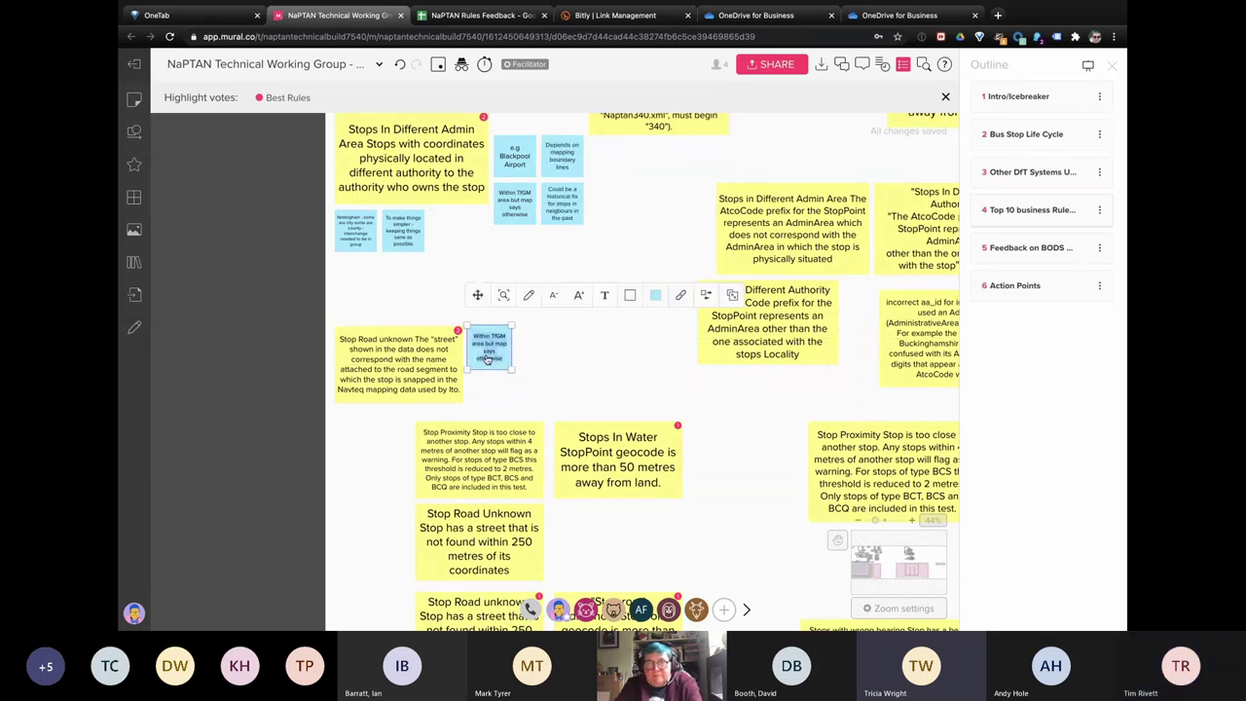
pyautogui.write('c')
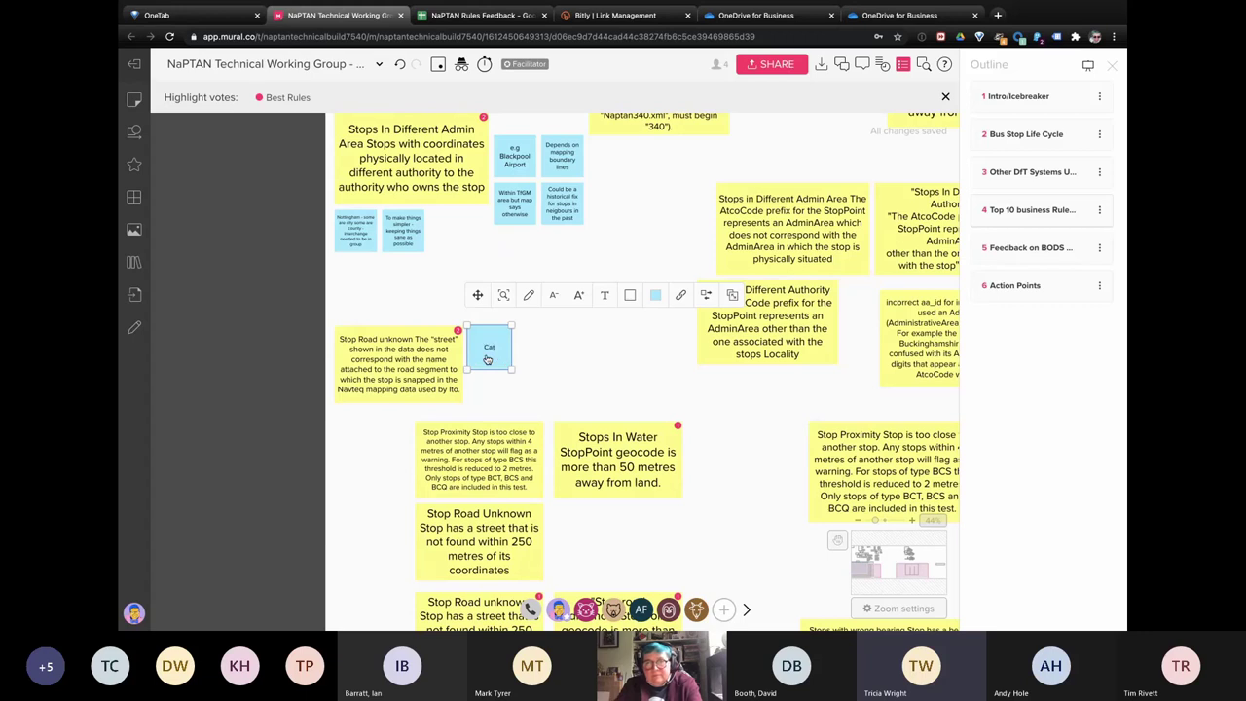
pyautogui.write('atches typi')
pyautogui.press('BackSpace')
pyautogui.write('os - Street vs Road')
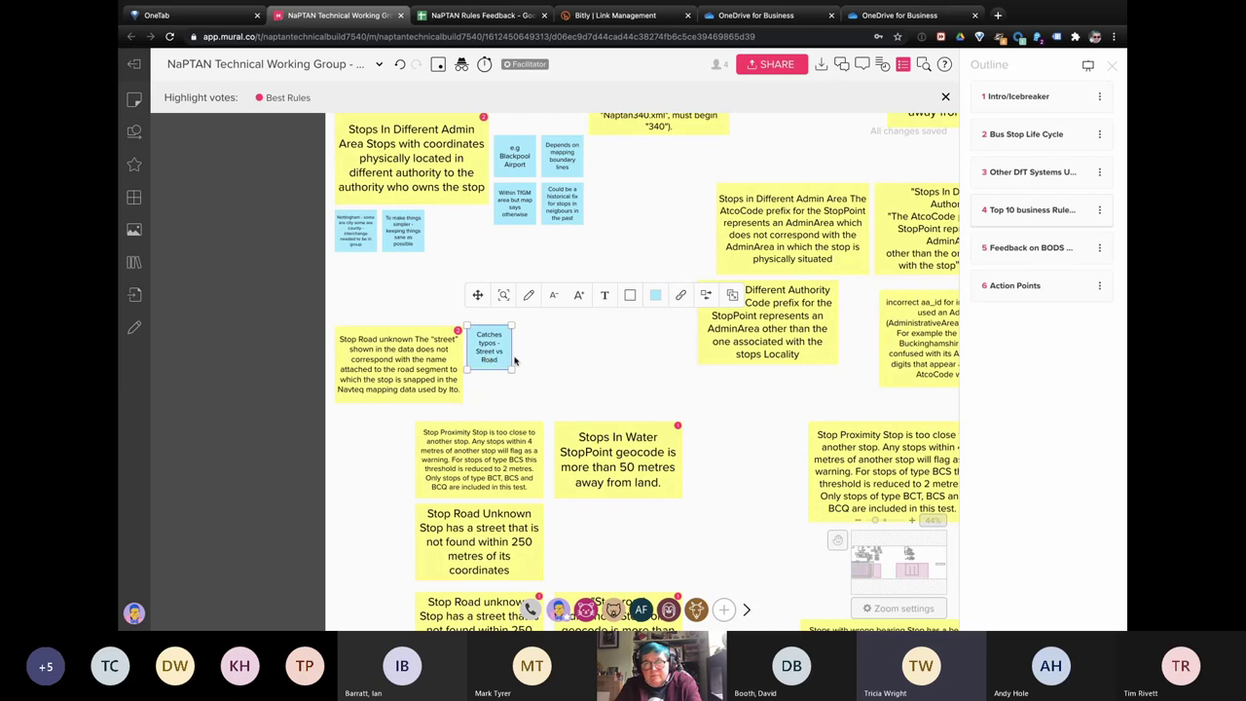
pyautogui.press('Escape')
# Step: Duplicate the "Catches typos" note and replace the copy's text with "Instances where wrong"
pyautogui.click(492, 356)
pyautogui.hotkey('ctrl', 'd')
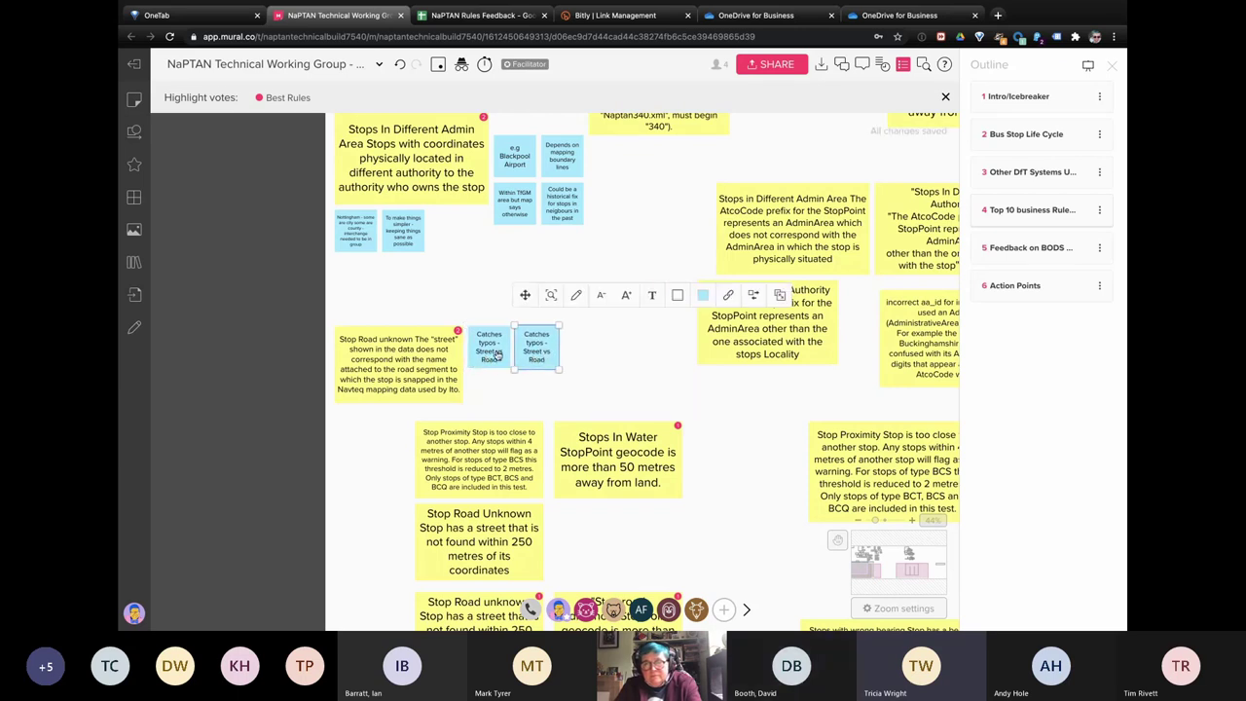
pyautogui.doubleClick(538, 357)
pyautogui.write('Instanc')
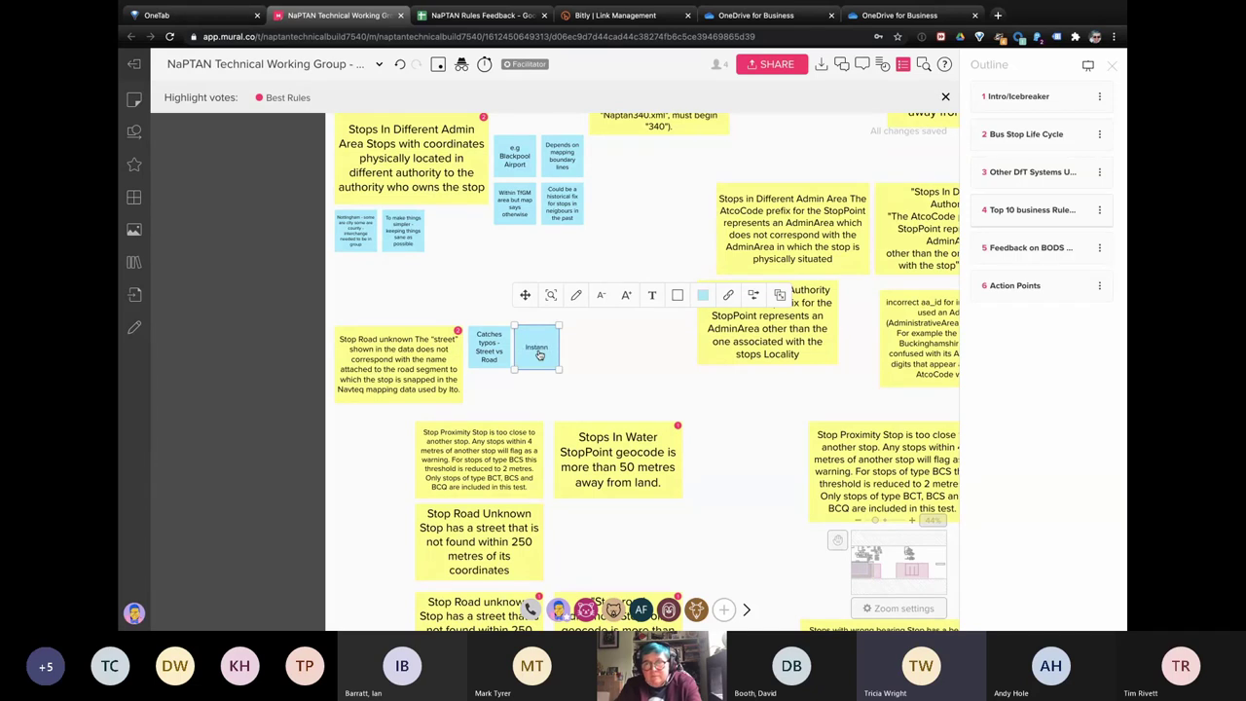
pyautogui.write('es where wi')
pyautogui.write('ong')
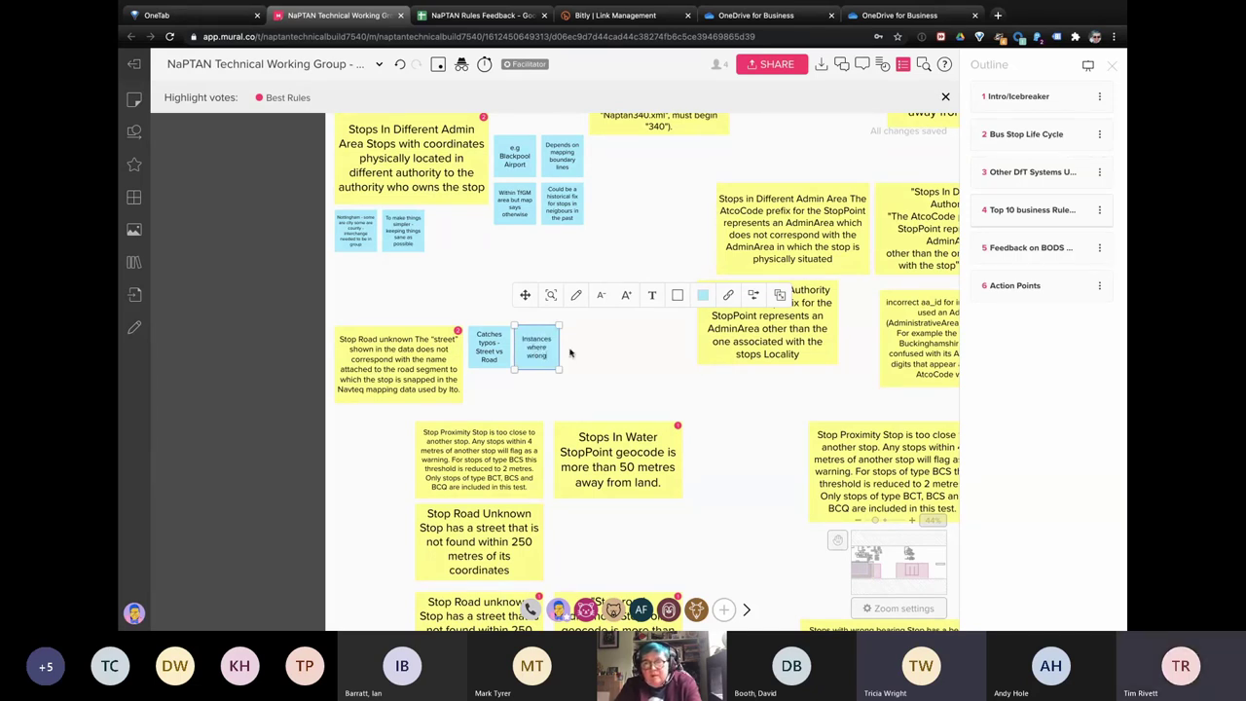
# Step: Duplicate the "Instances where wrong" note and set the copy's text to "Point on corner"
pyautogui.hotkey('ctrl', 'd')
pyautogui.write('POI')
pyautogui.press('BackSpace')
pyautogui.press('BackSpace')
pyautogui.press('BackSpace')
pyautogui.write('Posi')
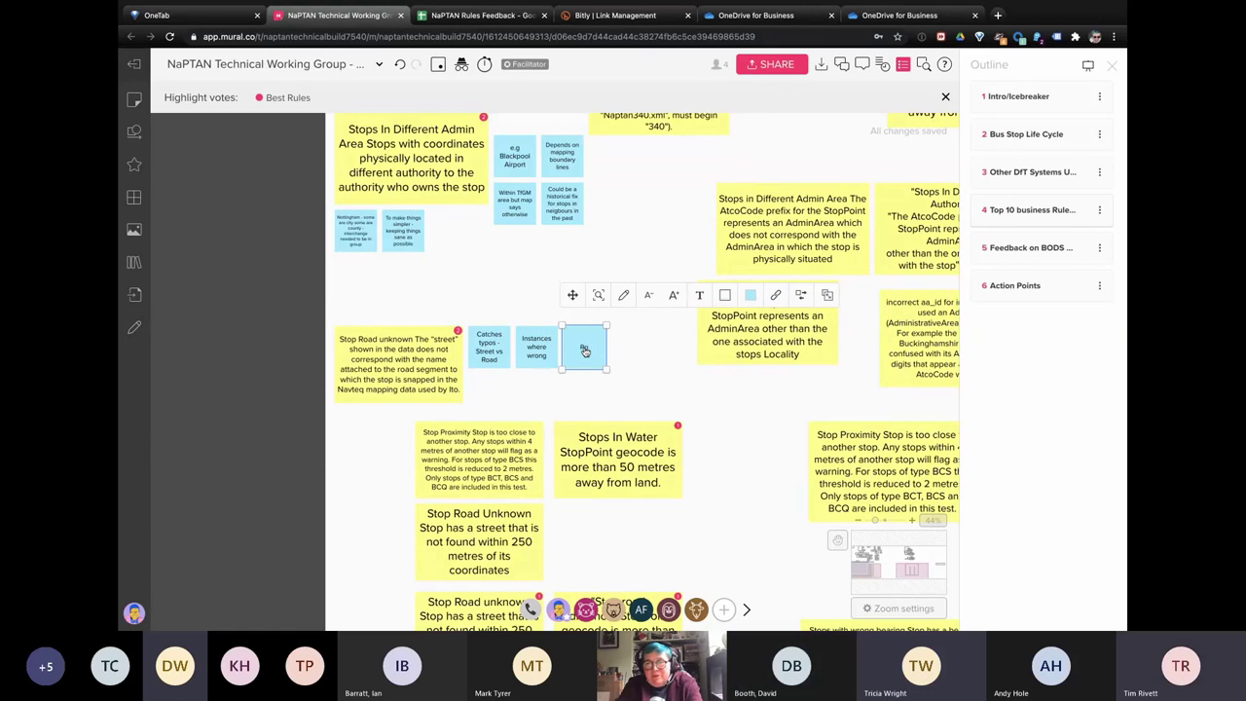
pyautogui.write('t on')
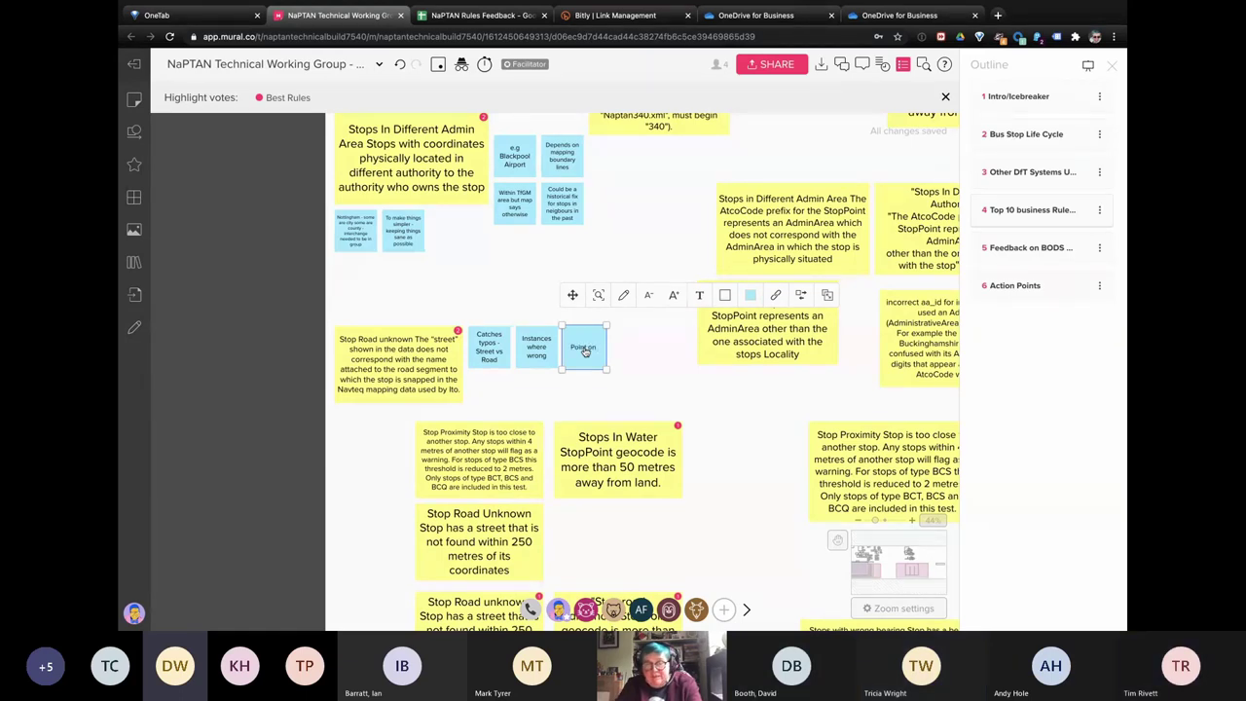
pyautogui.write(' road')
pyautogui.write('er')
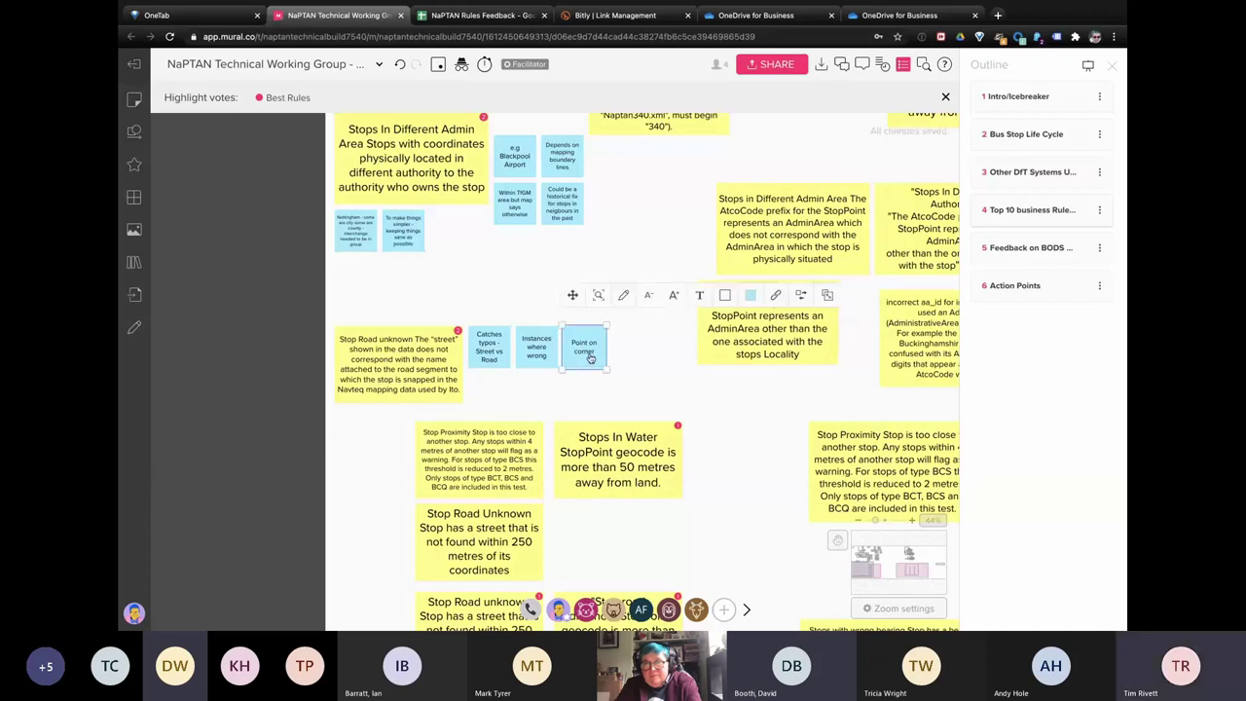
# Step: Duplicate the "Point on corner" note beneath "Catches typos" and set the copy's text to "Many diff road networks - snapping to ONS product - round in circle"
pyautogui.hotkey('ctrl', 'd')
pyautogui.moveTo(628, 354); pyautogui.dragTo(489, 404)
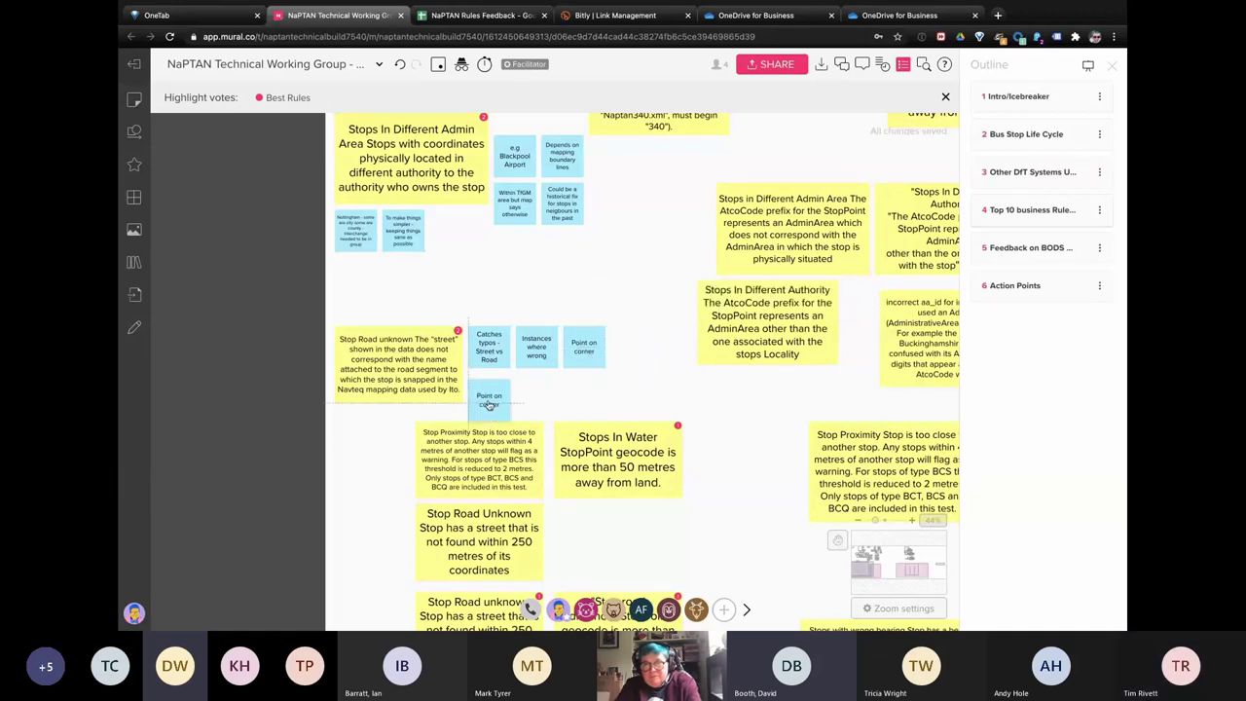
pyautogui.click(489, 401)
pyautogui.write('Many diff')
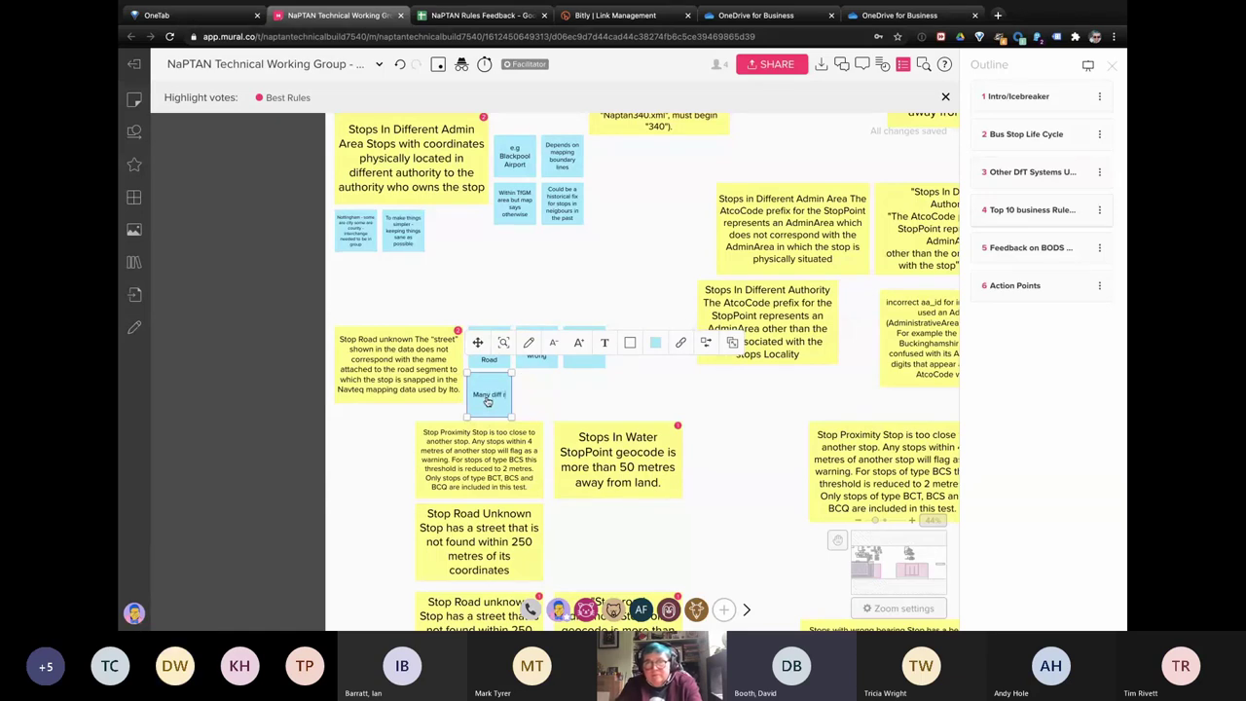
pyautogui.write(' road networks - snapping to')
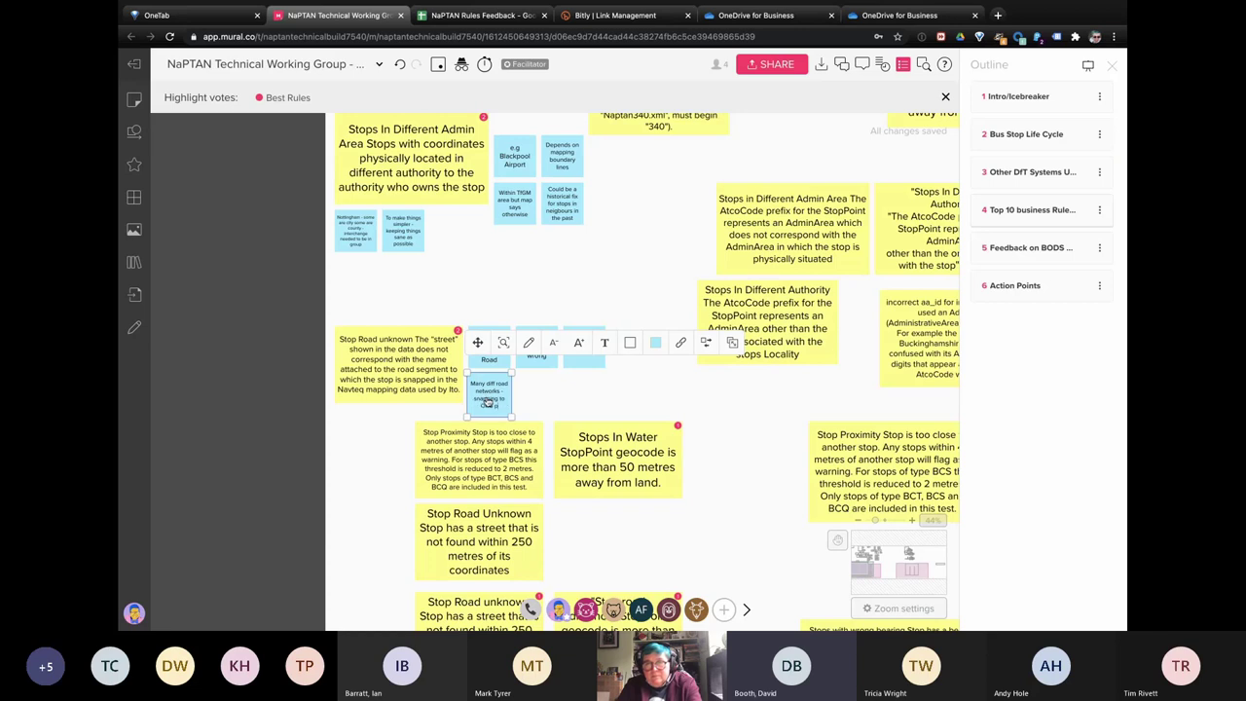
pyautogui.write(' OS road effect')
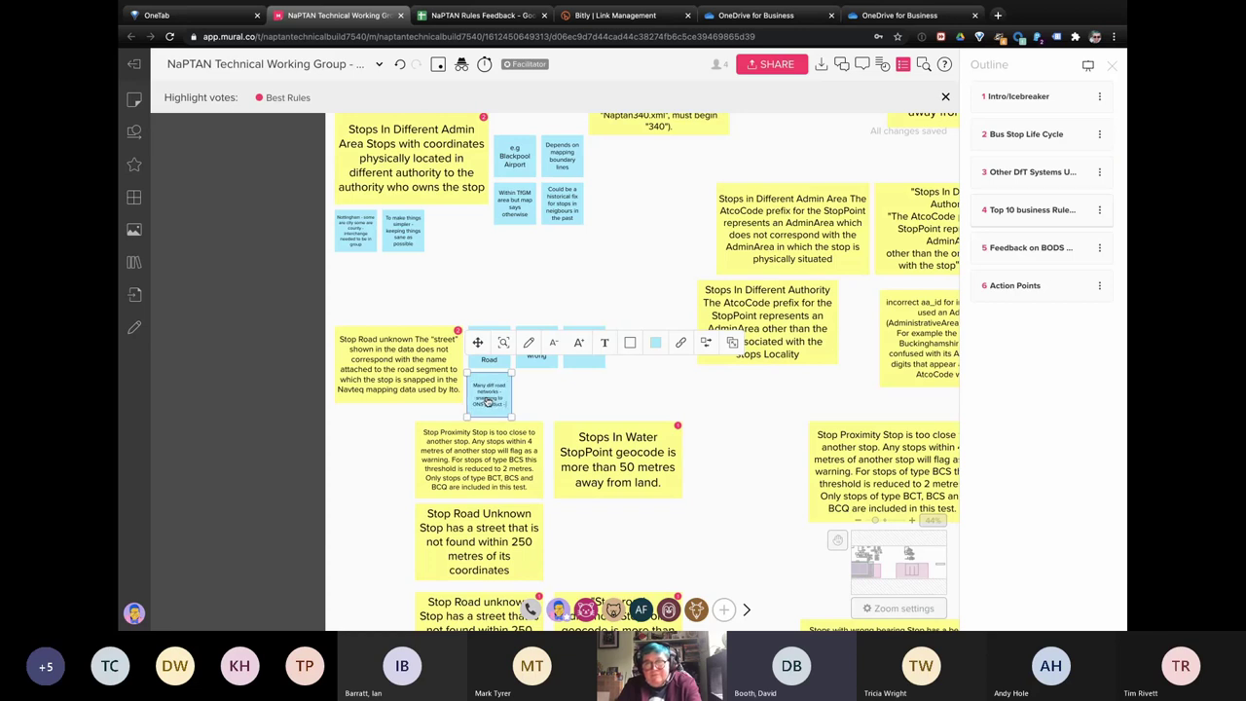
pyautogui.write(' on')
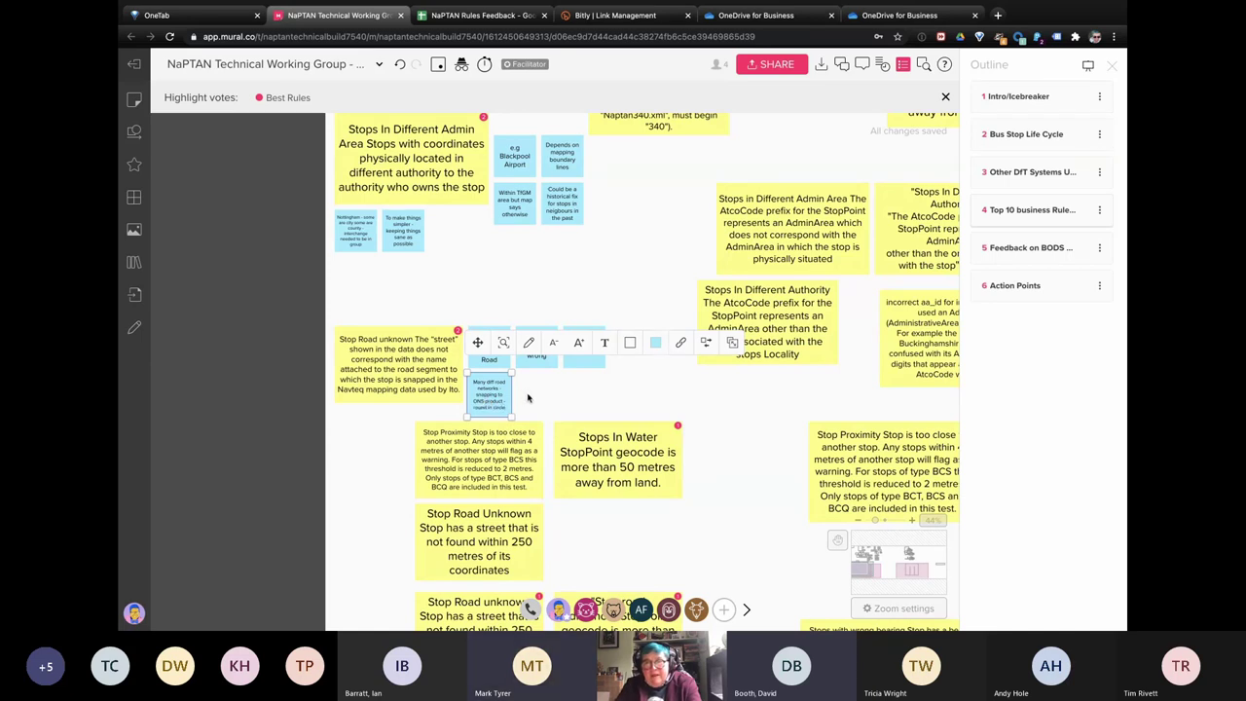
pyautogui.click(528, 398)
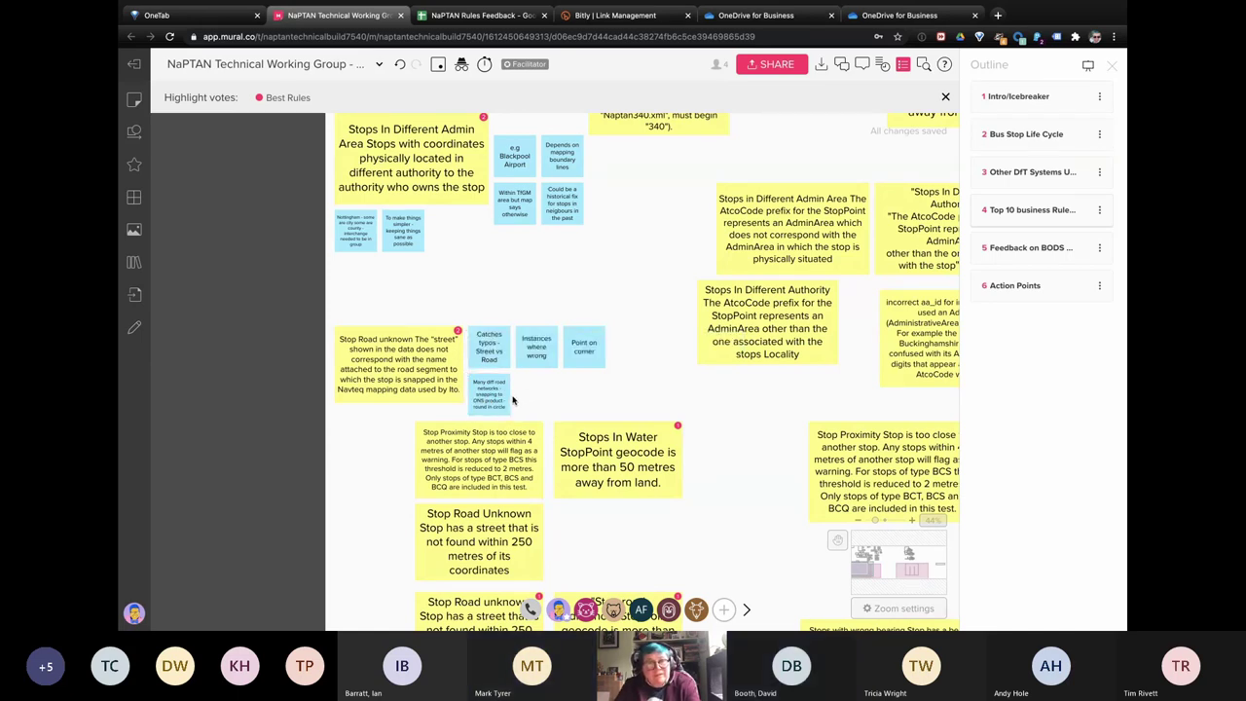
# Step: Correct the road networks note's ending to "circles" and add a note beside it reading "Were some examples of diff map systems - on long roads"
pyautogui.doubleClick(510, 401)
pyautogui.click(503, 409)
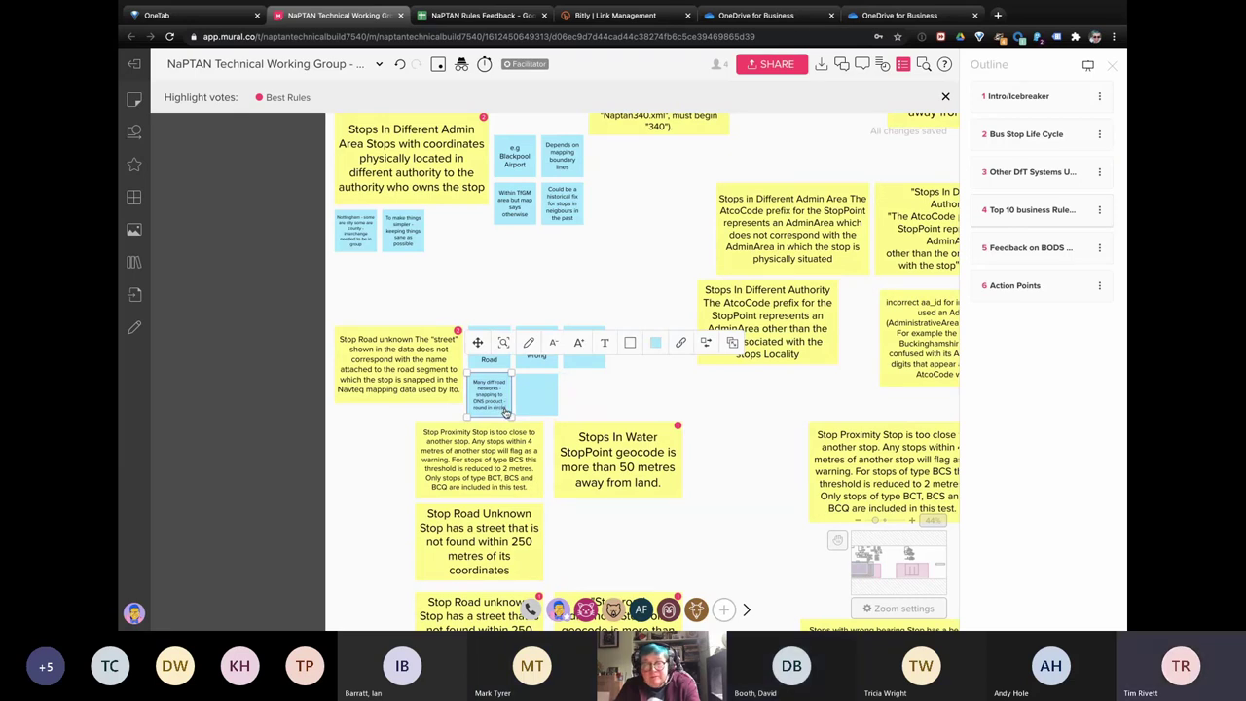
pyautogui.click(523, 405)
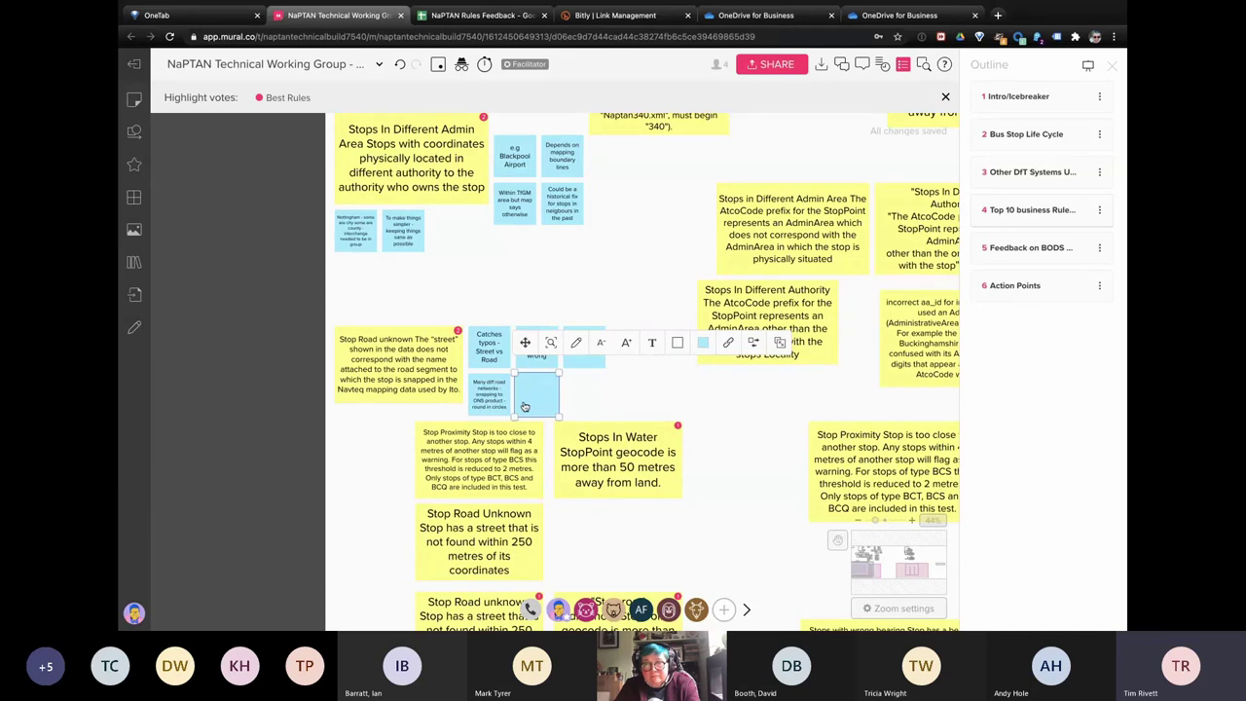
pyautogui.write('Were some ex')
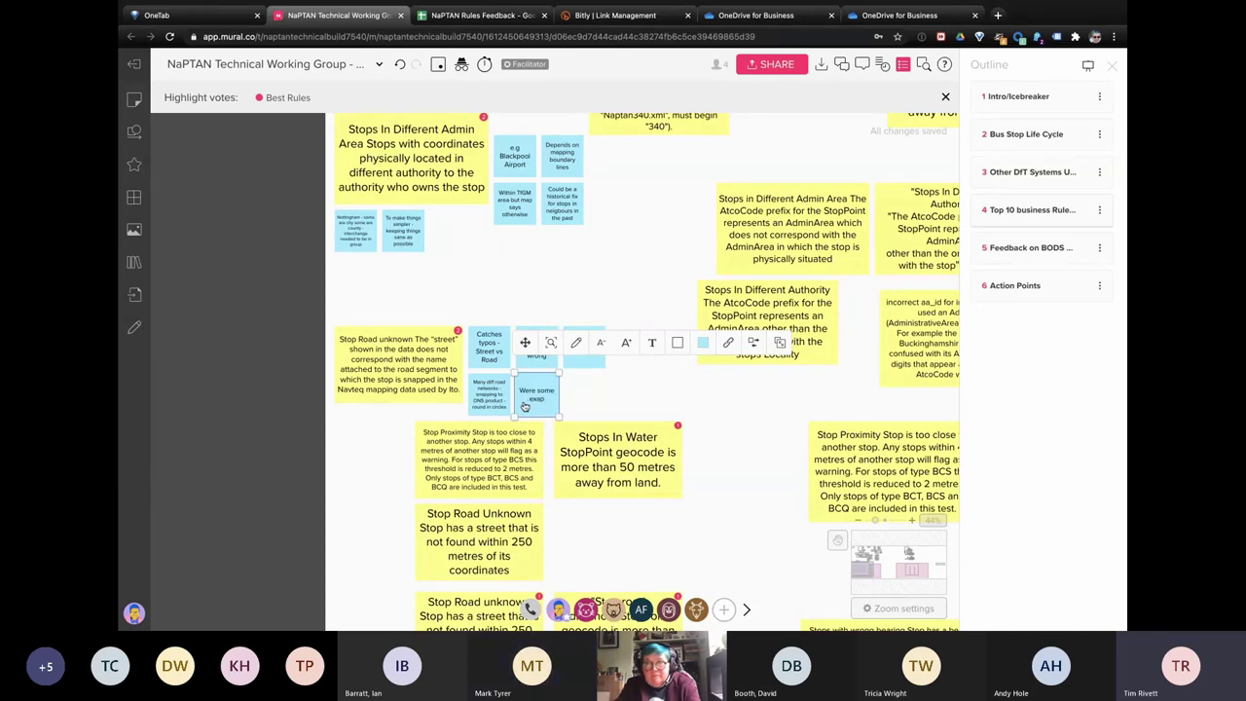
pyautogui.write('amples of diff map sys')
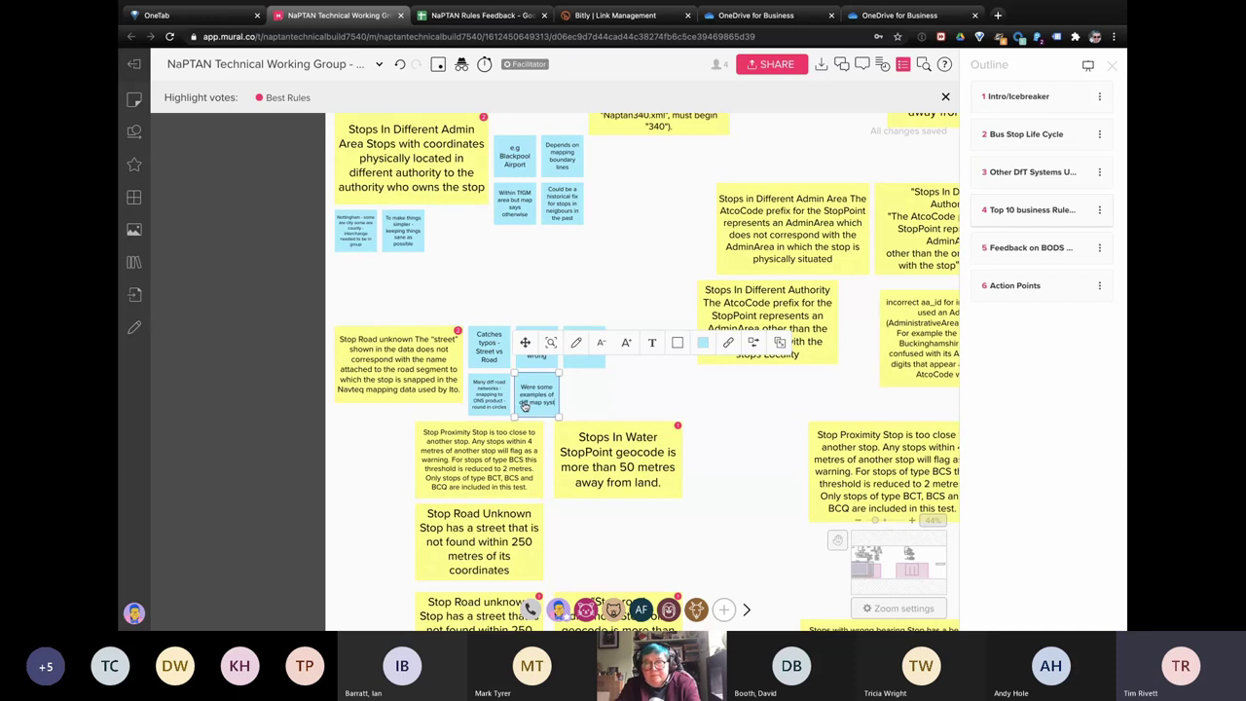
pyautogui.write('tems')
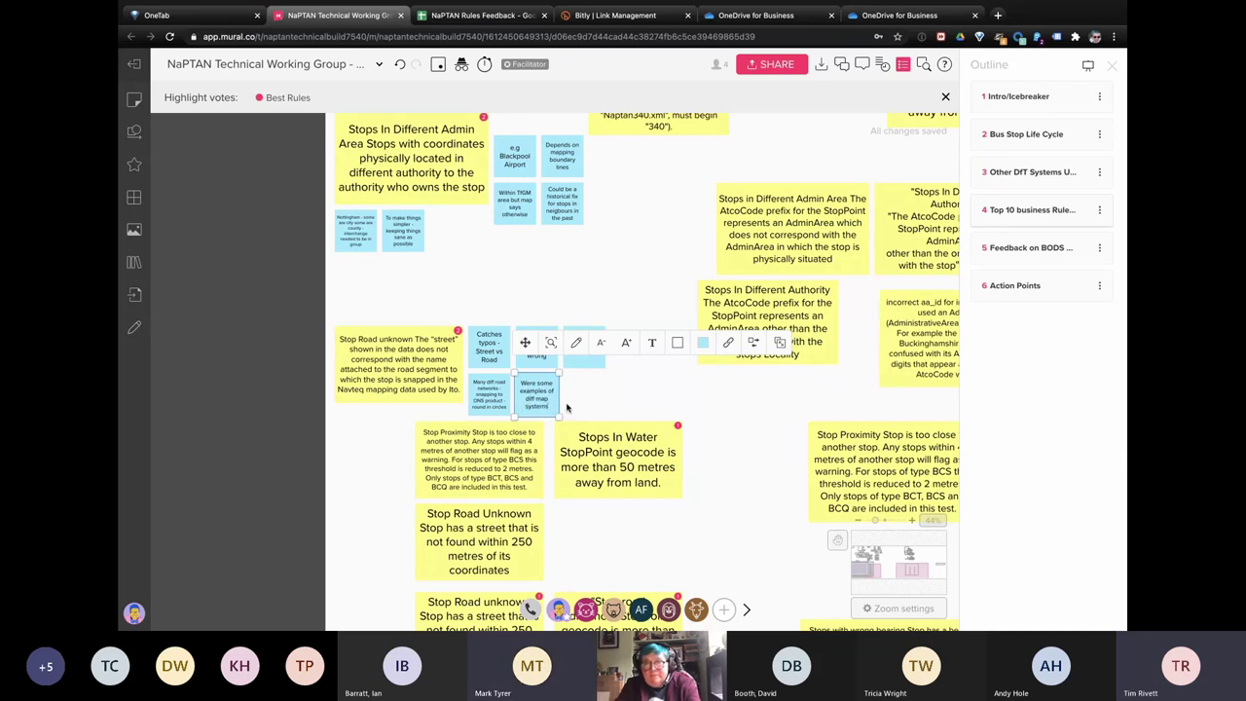
pyautogui.write(' - on long ')
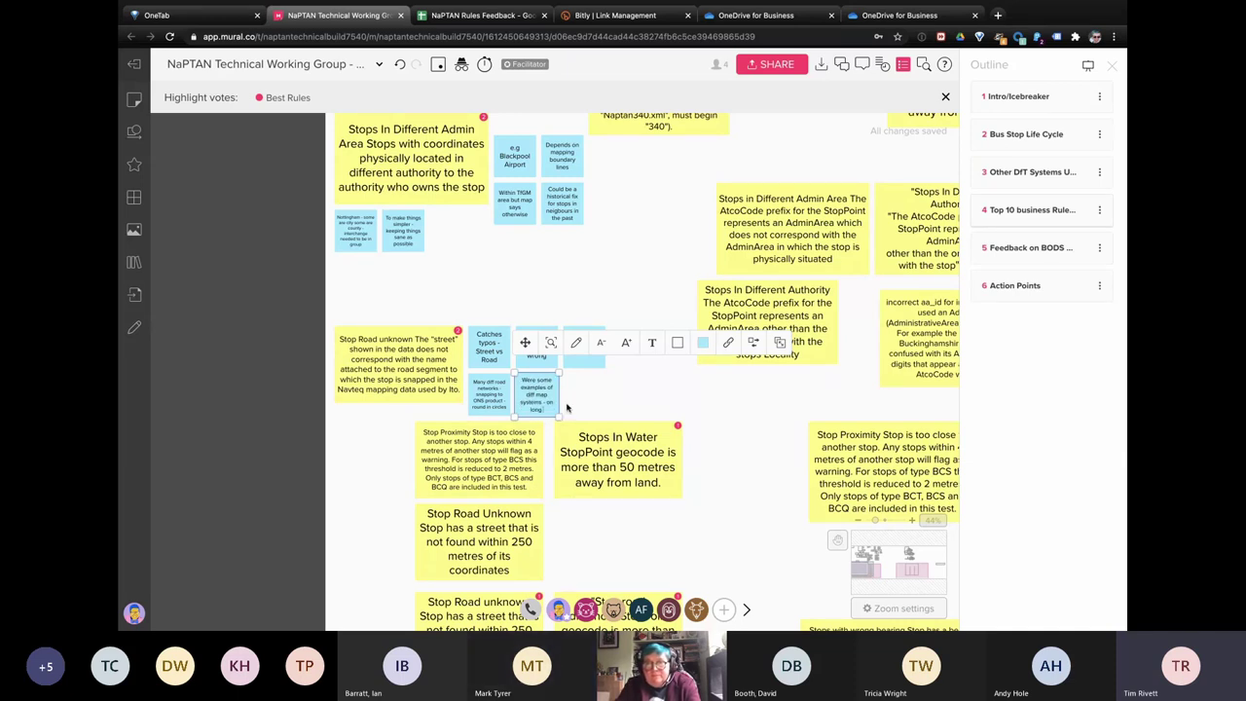
pyautogui.write('roads')
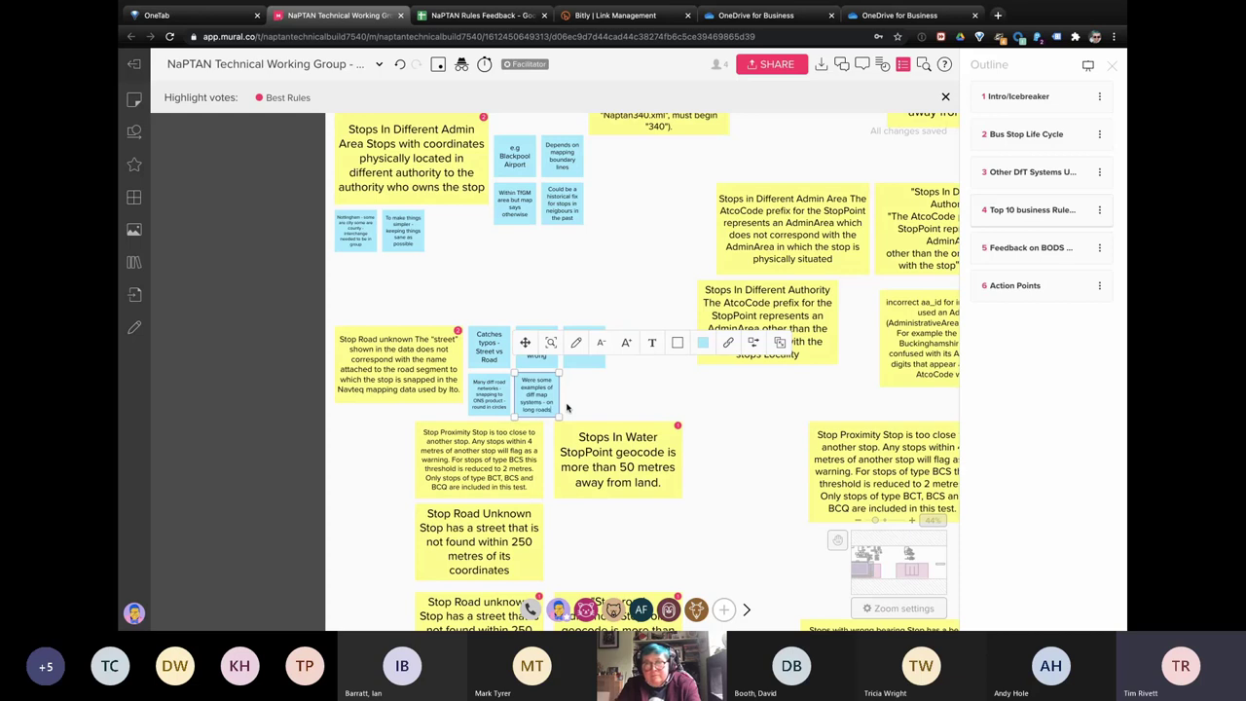
pyautogui.click(583, 413)
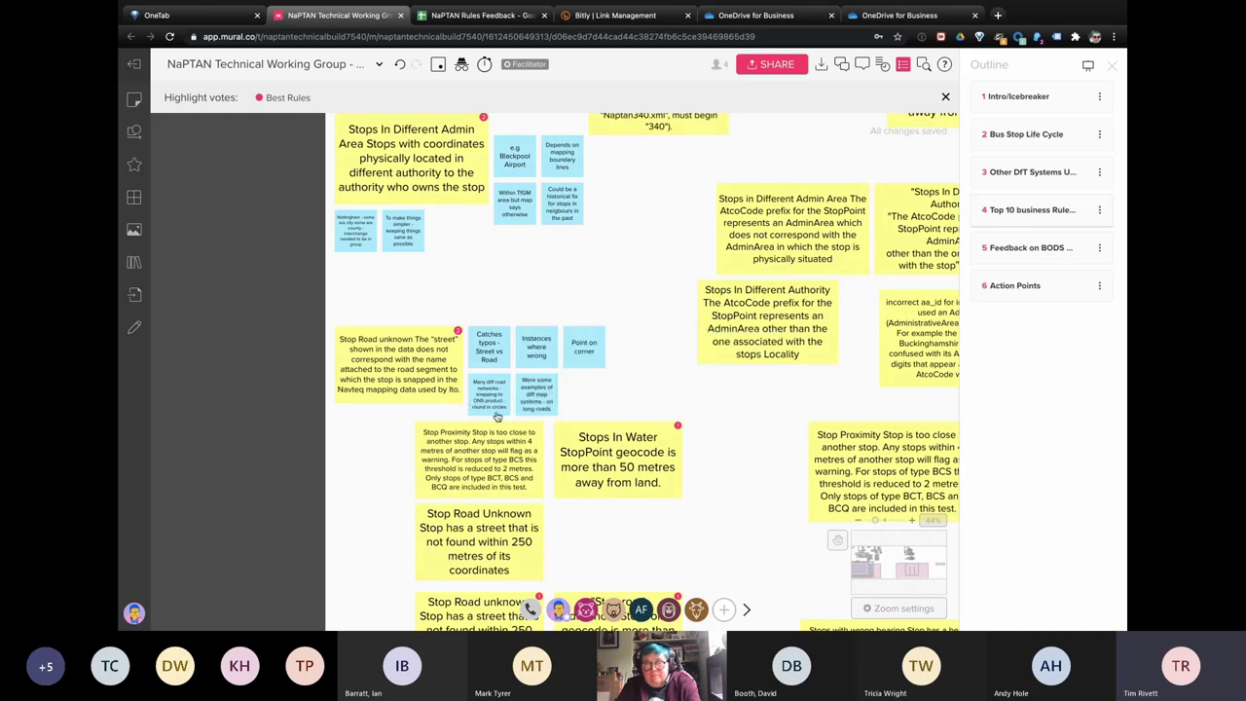
# Step: Move the Stop Proximity rule beside the unvoted "Stop Road Unknown" rule, and Stops In Water below the 200-metre "Stop road distance" rule
pyautogui.moveTo(458, 455); pyautogui.dragTo(618, 545)
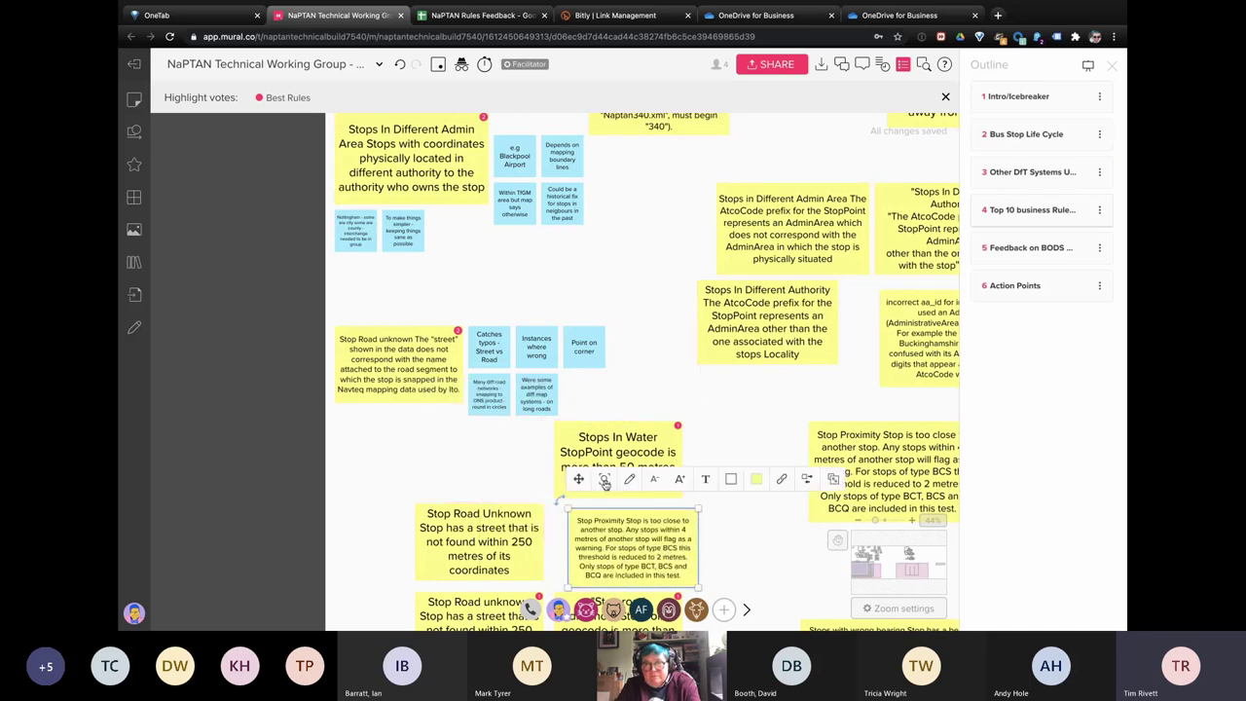
pyautogui.scroll(-2, 584, 468)
pyautogui.scroll(-1, 577, 456)
pyautogui.click(606, 297)
pyautogui.moveTo(606, 297); pyautogui.dragTo(606, 551)
pyautogui.scroll(1, 600, 327)
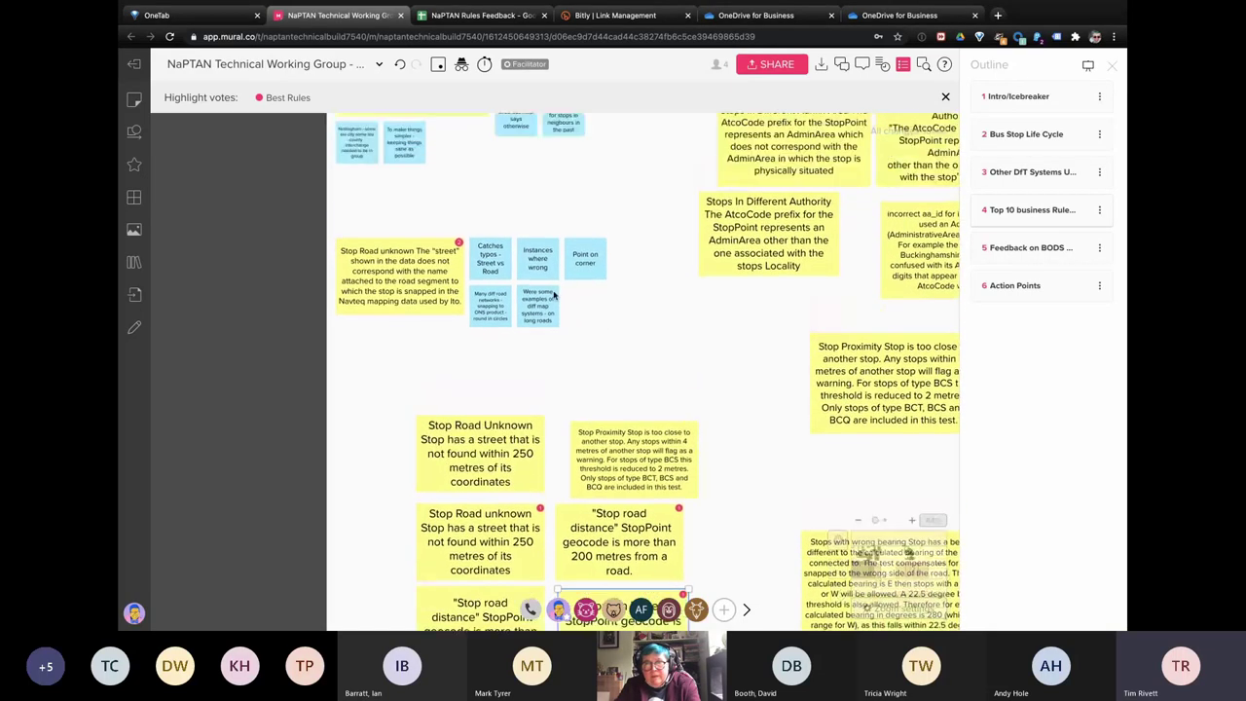
# Step: Duplicate the "Were some examples of diff map systems" note and set the copy's text to "Consensus on mapping", correcting its spelling
pyautogui.click(550, 326)
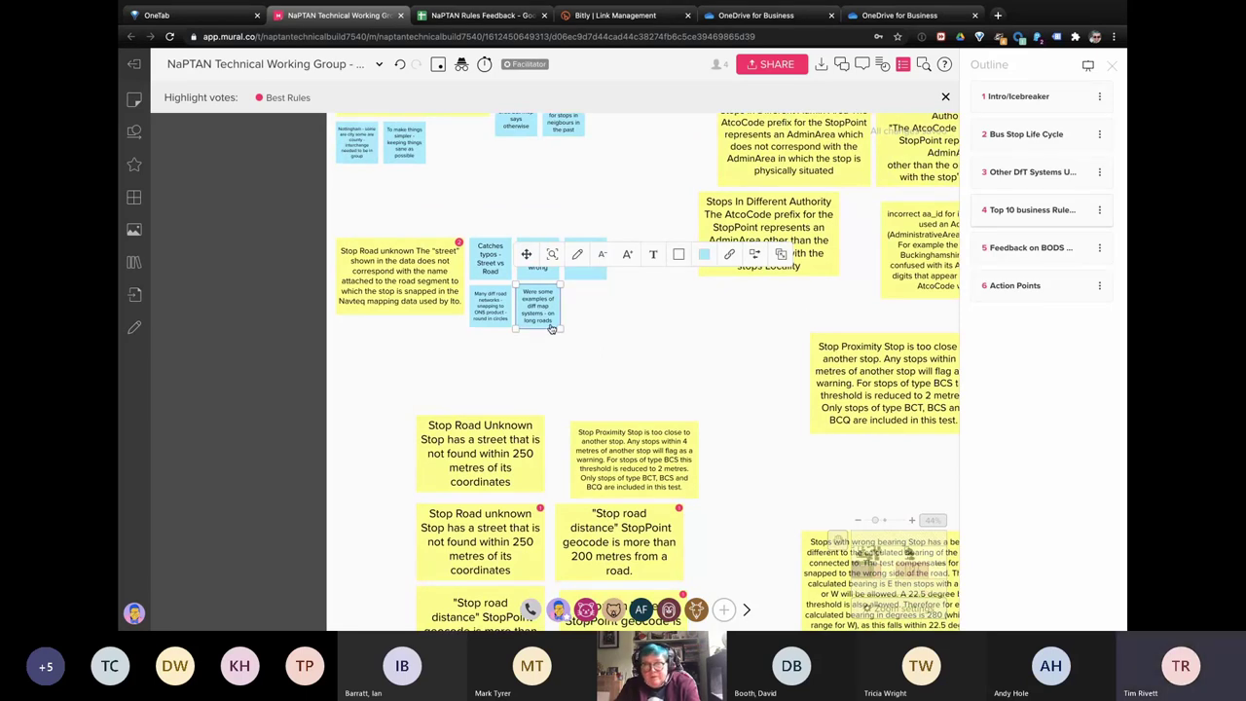
pyautogui.hotkey('ctrl', 'd')
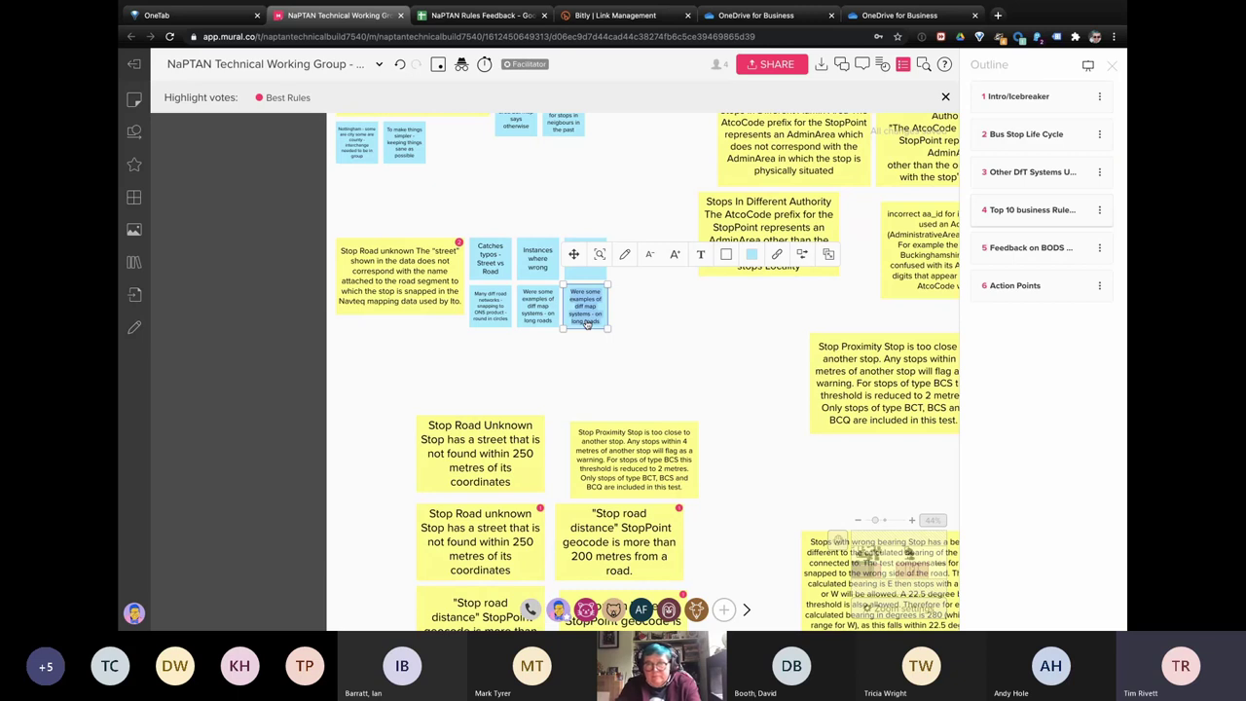
pyautogui.write('Consensus on mapping')
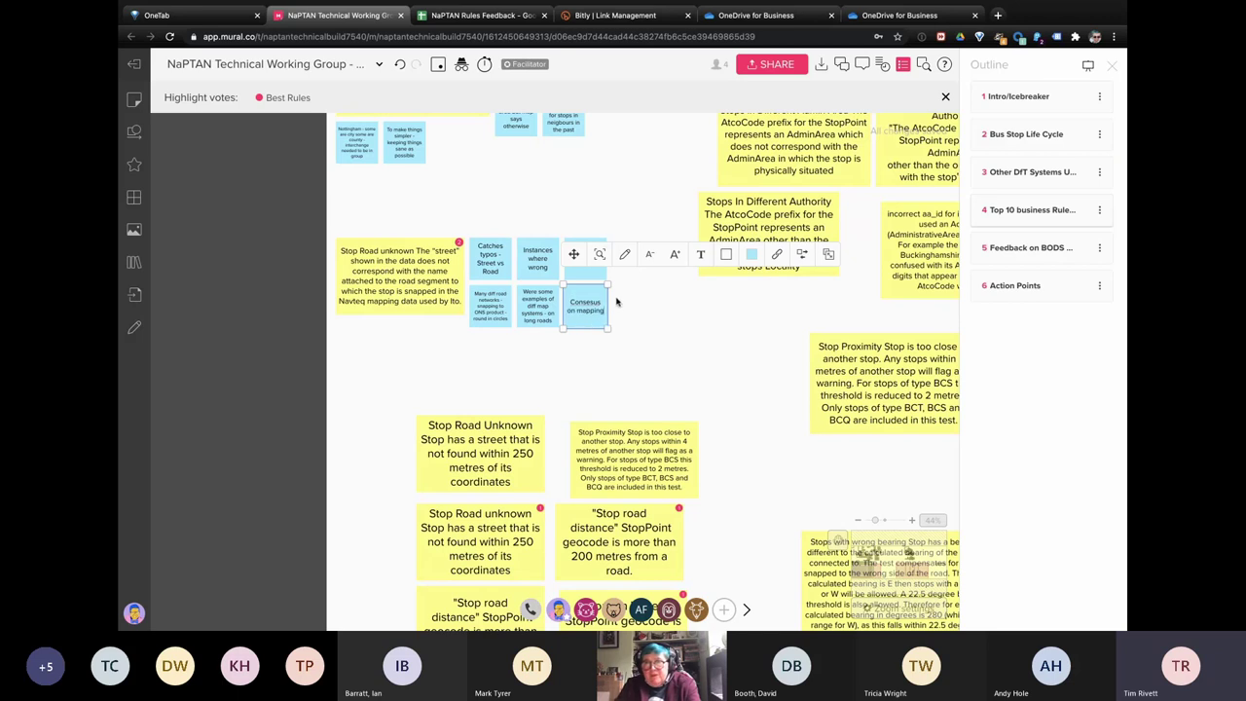
pyautogui.click(616, 301)
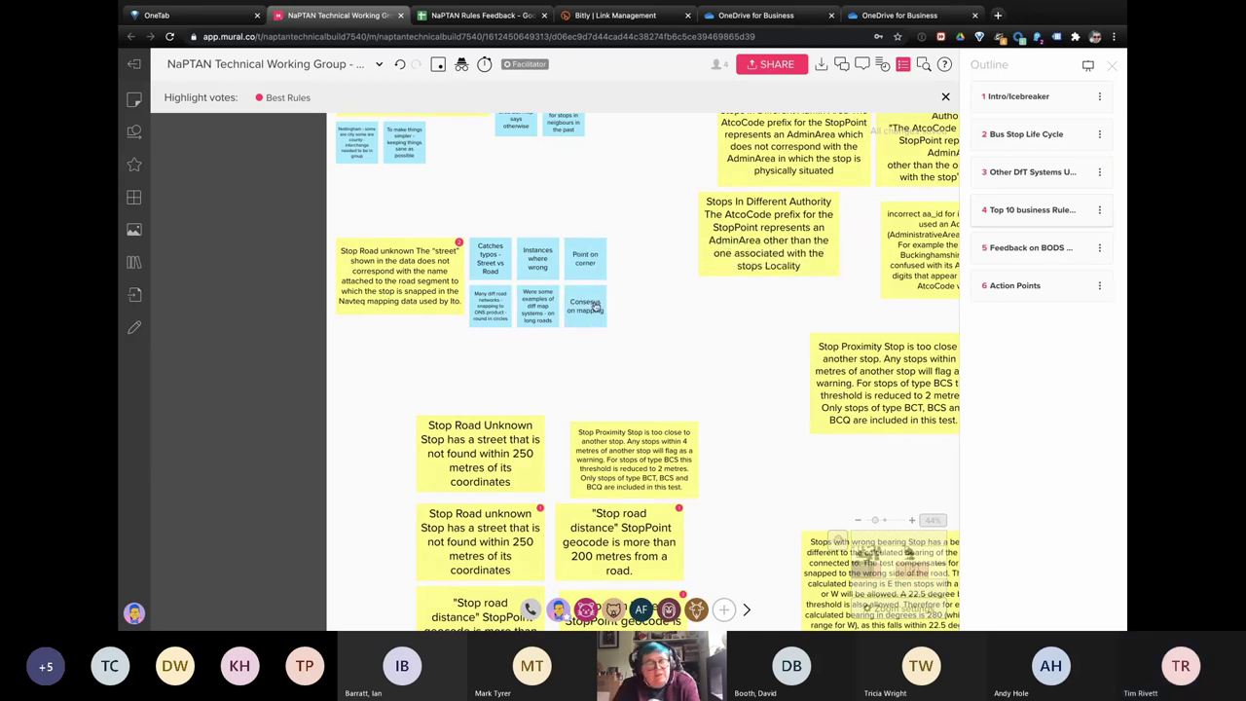
pyautogui.click(593, 307)
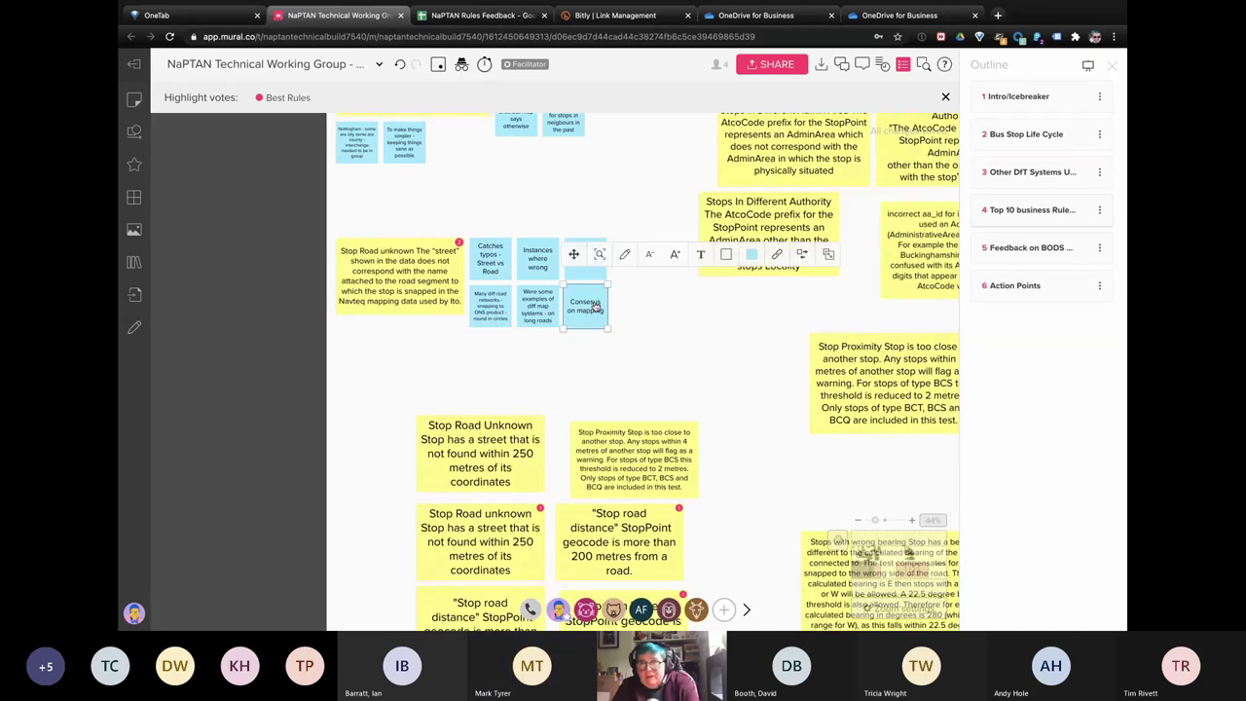
pyautogui.doubleClick(594, 307)
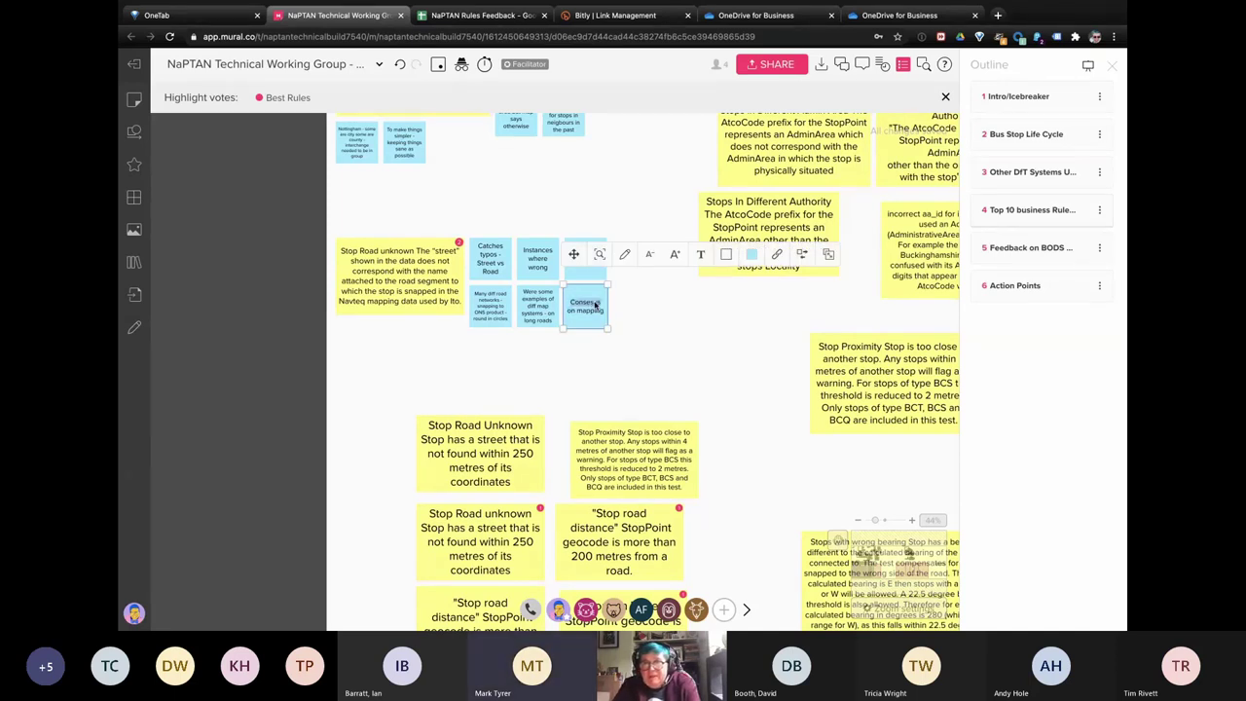
pyautogui.click(644, 280)
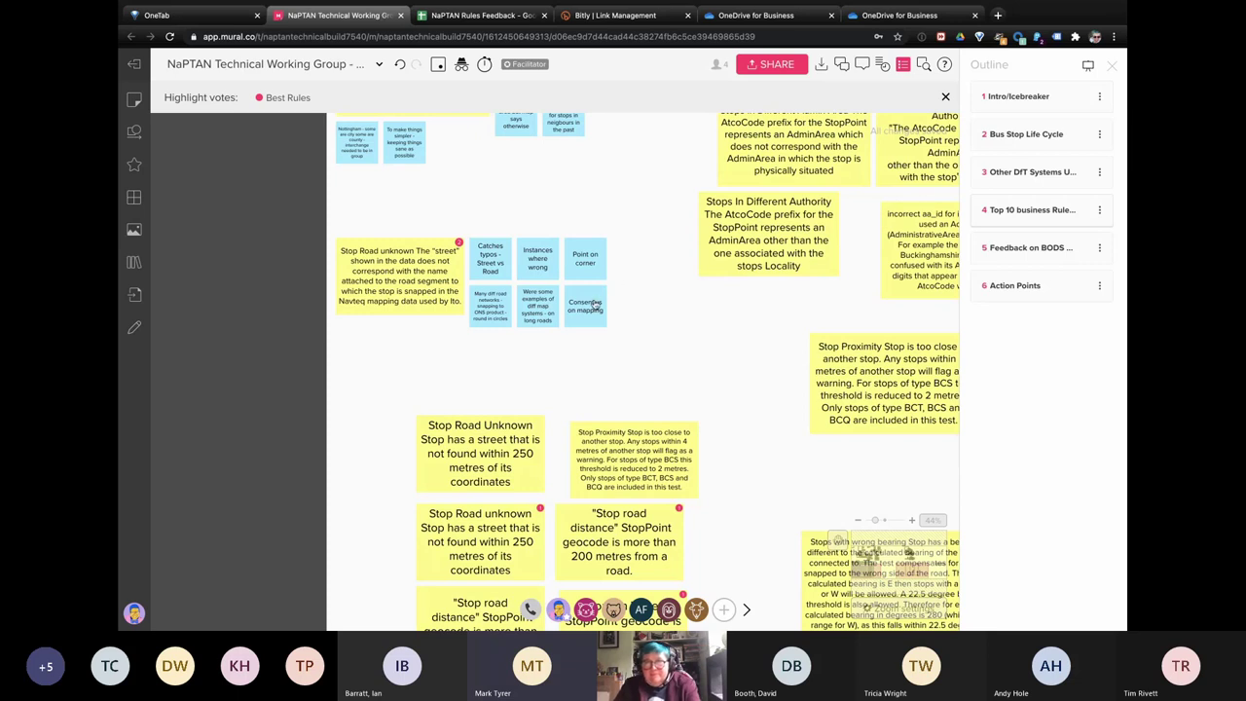
# Step: Duplicate the "Consensus on mapping" note and replace the copy's text with "Depends on mapping system"
pyautogui.click(595, 306)
pyautogui.doubleClick(633, 307)
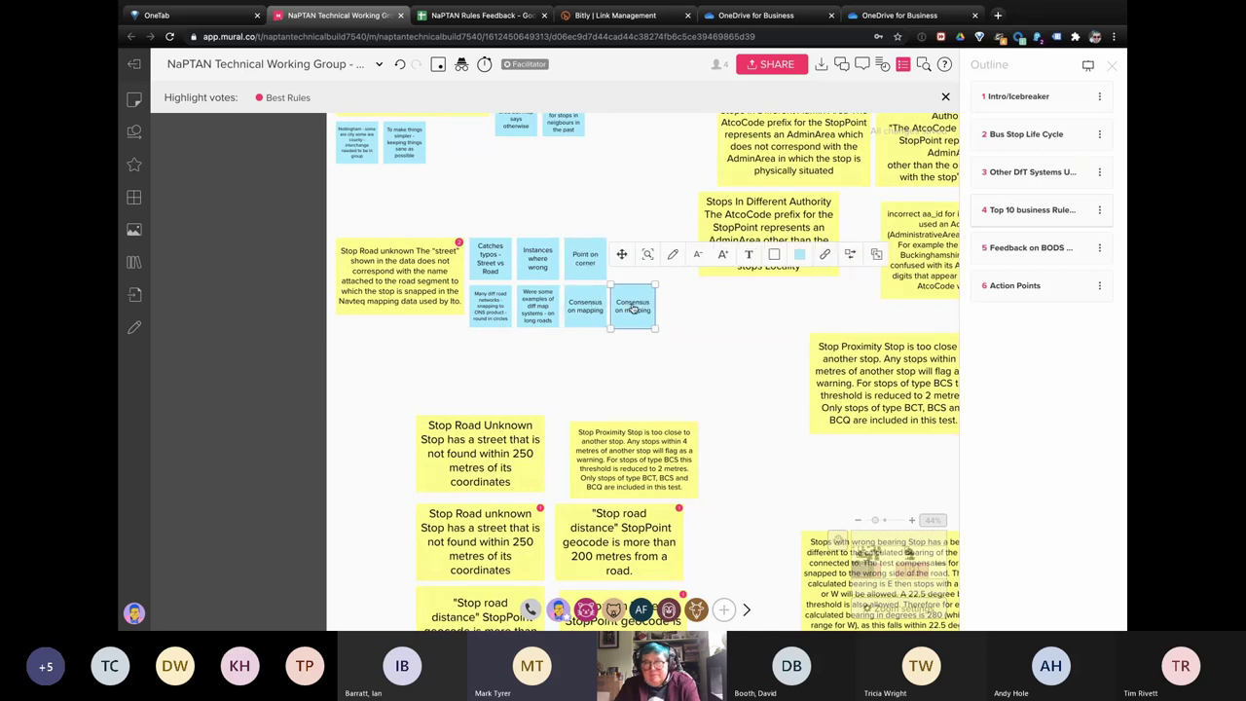
pyautogui.write('Depends on mapping system')
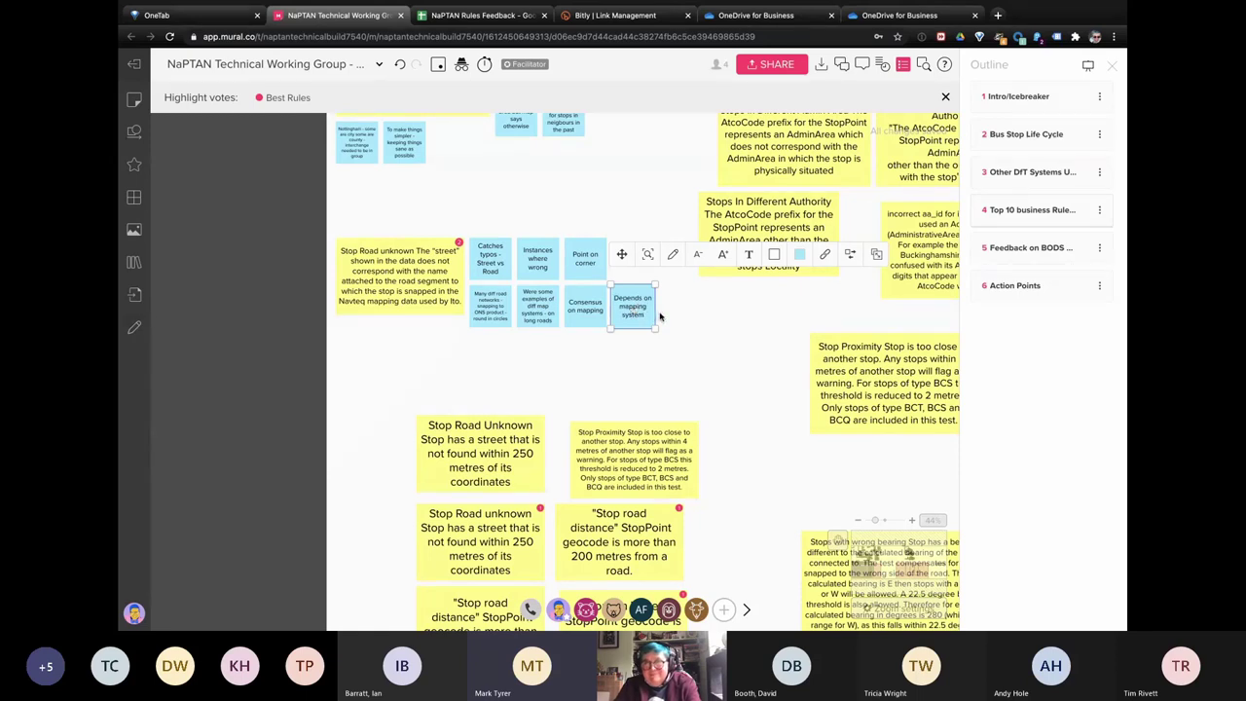
pyautogui.click(666, 317)
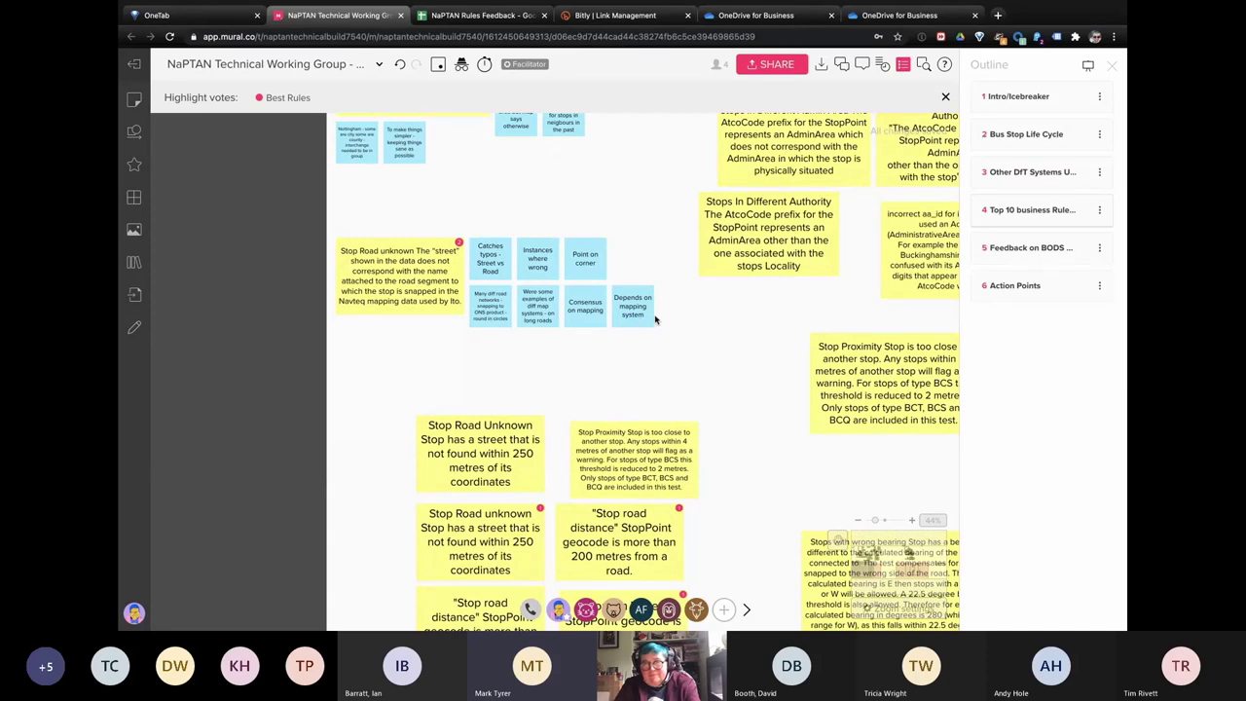
# Step: Duplicate the "Depends on mapping system" note and replace the copy's text with "Suppression important"
pyautogui.click(644, 319)
pyautogui.press('super+d')
pyautogui.doubleClick(680, 317)
pyautogui.write('Sup')
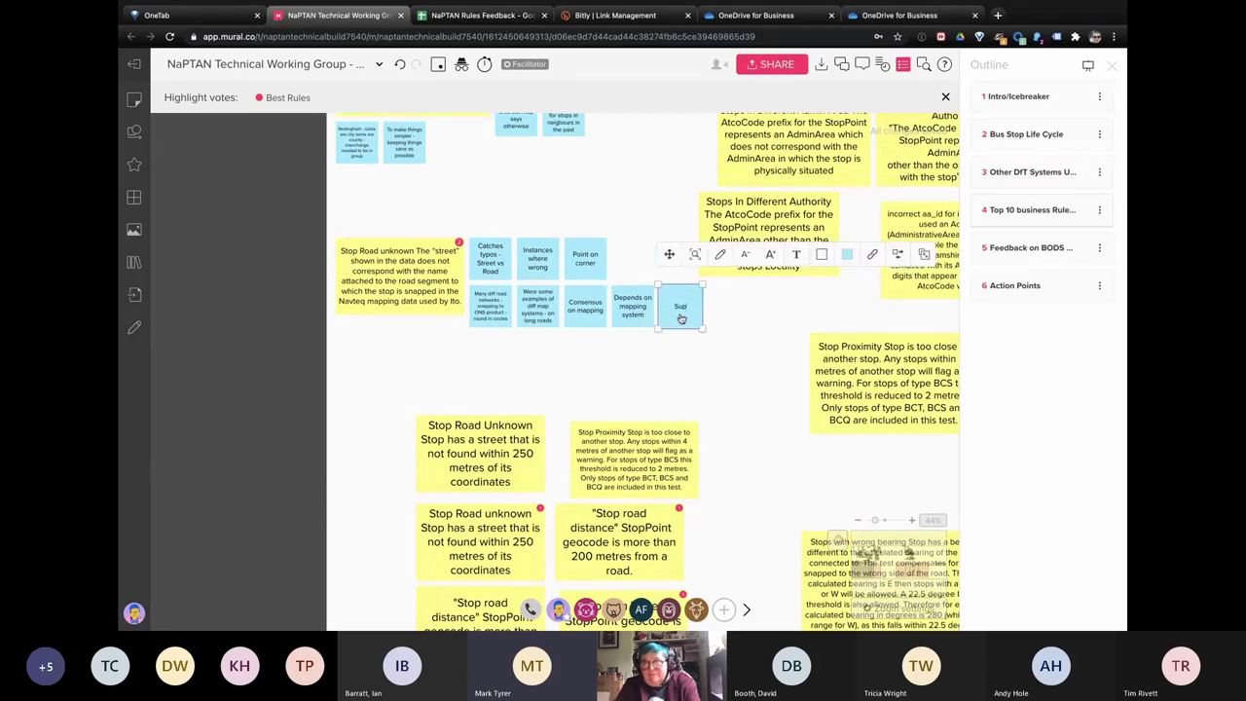
pyautogui.write('pression in')
pyautogui.write('plement')
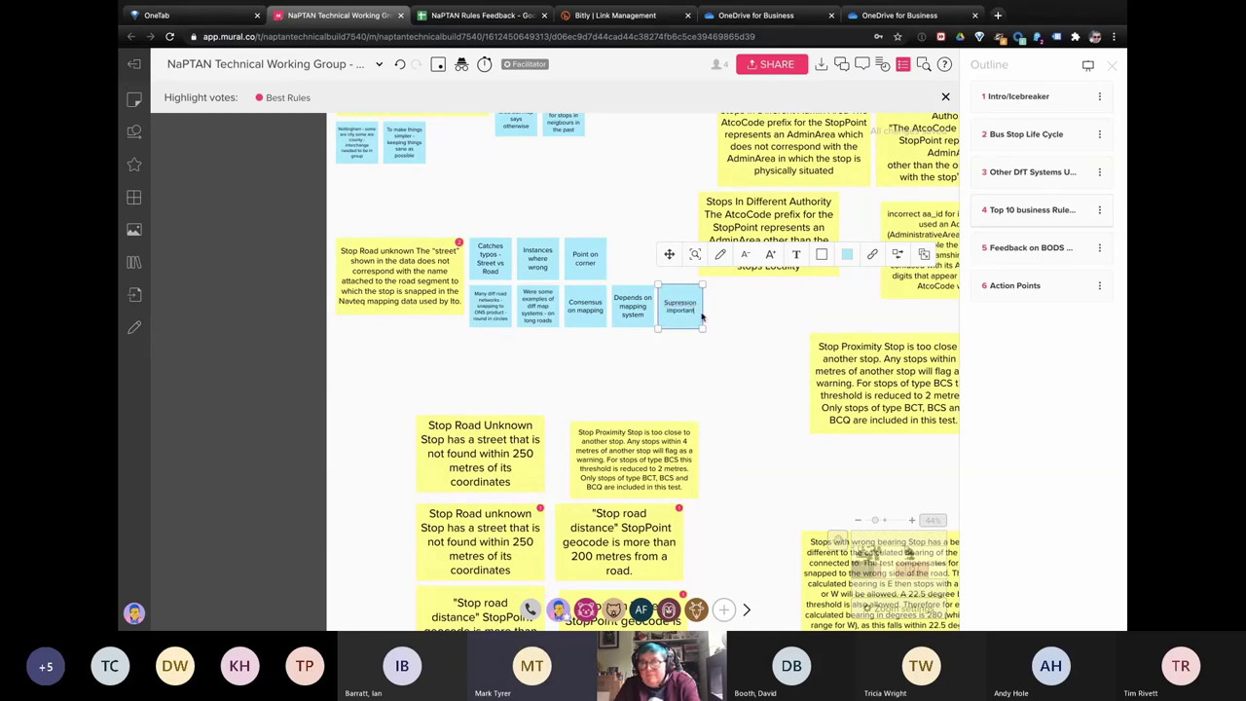
pyautogui.press('BackSpace')
pyautogui.press('BackSpace')
pyautogui.press('BackSpace')
pyautogui.press('BackSpace')
pyautogui.press('BackSpace')
pyautogui.press('BackSpace')
pyautogui.write('ortant')
pyautogui.click(720, 314)
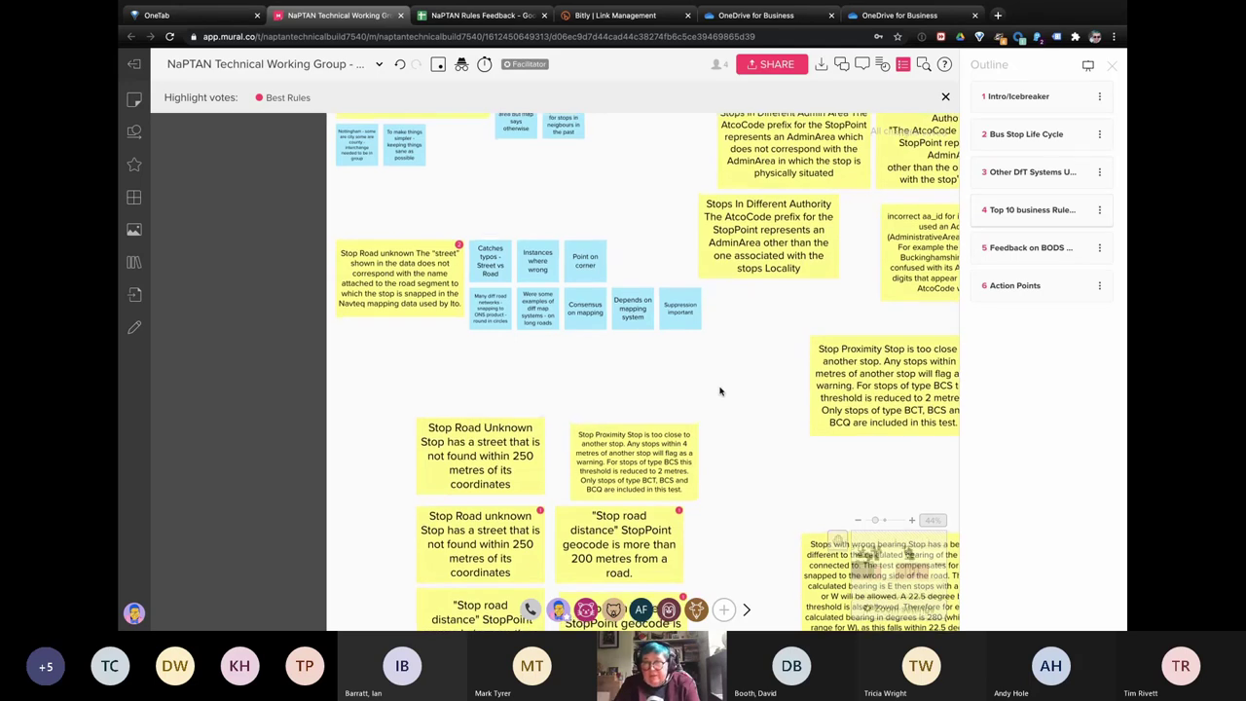
# Step: Duplicate the "Suppression important" note and place the copy beneath the "Many diff road networks" note, starting a third row
pyautogui.scroll(-3, 720, 391)
pyautogui.hscroll(5, 720, 392)
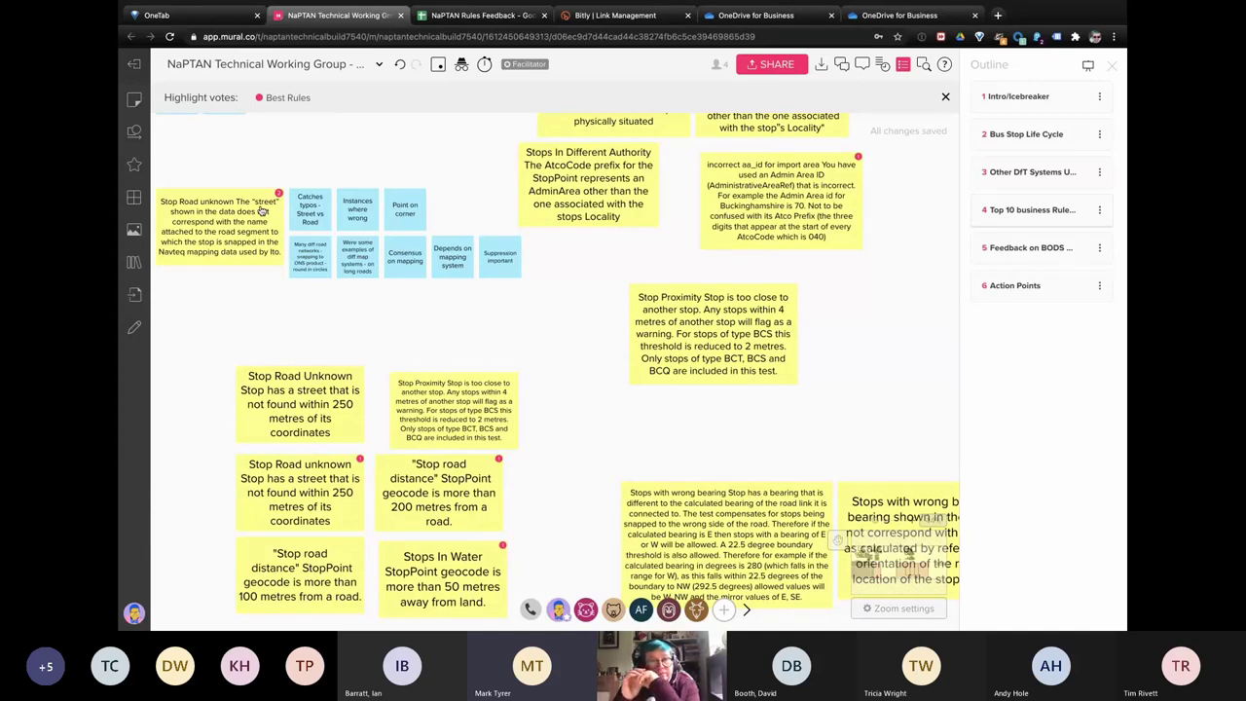
pyautogui.moveTo(236, 332); pyautogui.dragTo(311, 328)
pyautogui.click(561, 264)
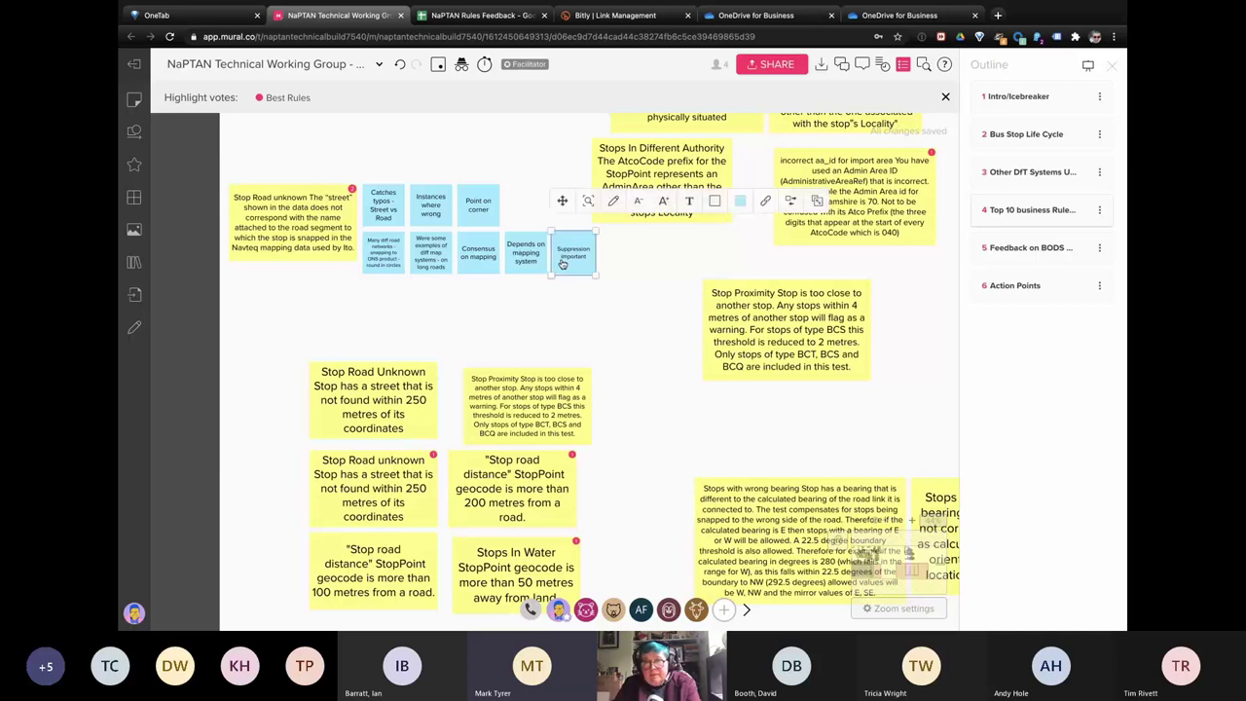
pyautogui.hotkey('ctrl', 'd')
pyautogui.moveTo(615, 255); pyautogui.dragTo(383, 302)
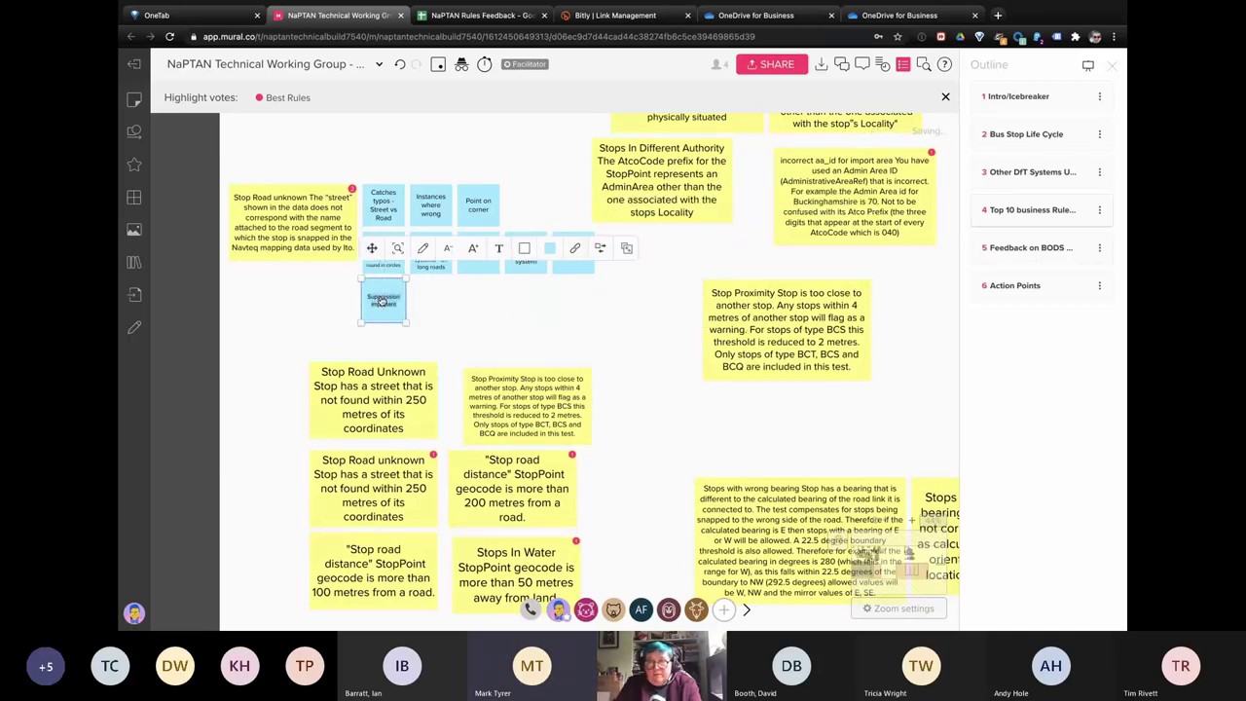
# Step: Replace the copied note's text with "Open Street Map used by Ito World - open to change"
pyautogui.write('Open Street')
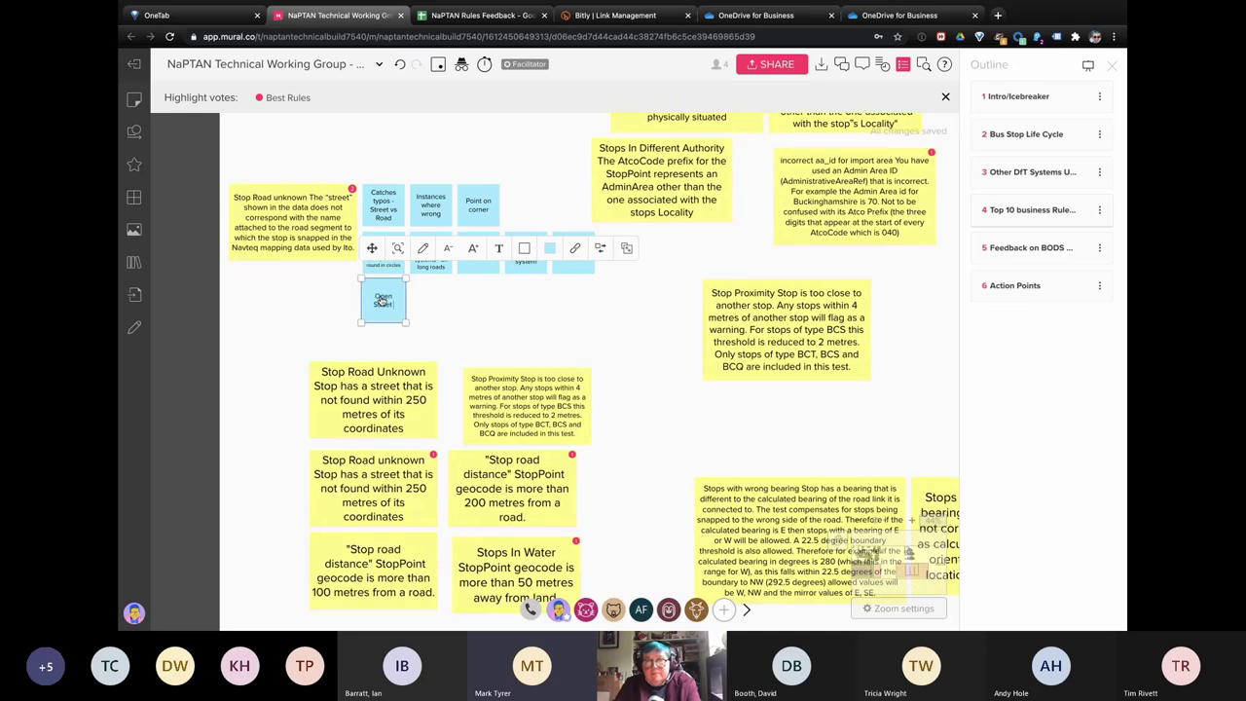
pyautogui.write(' Mapped by')
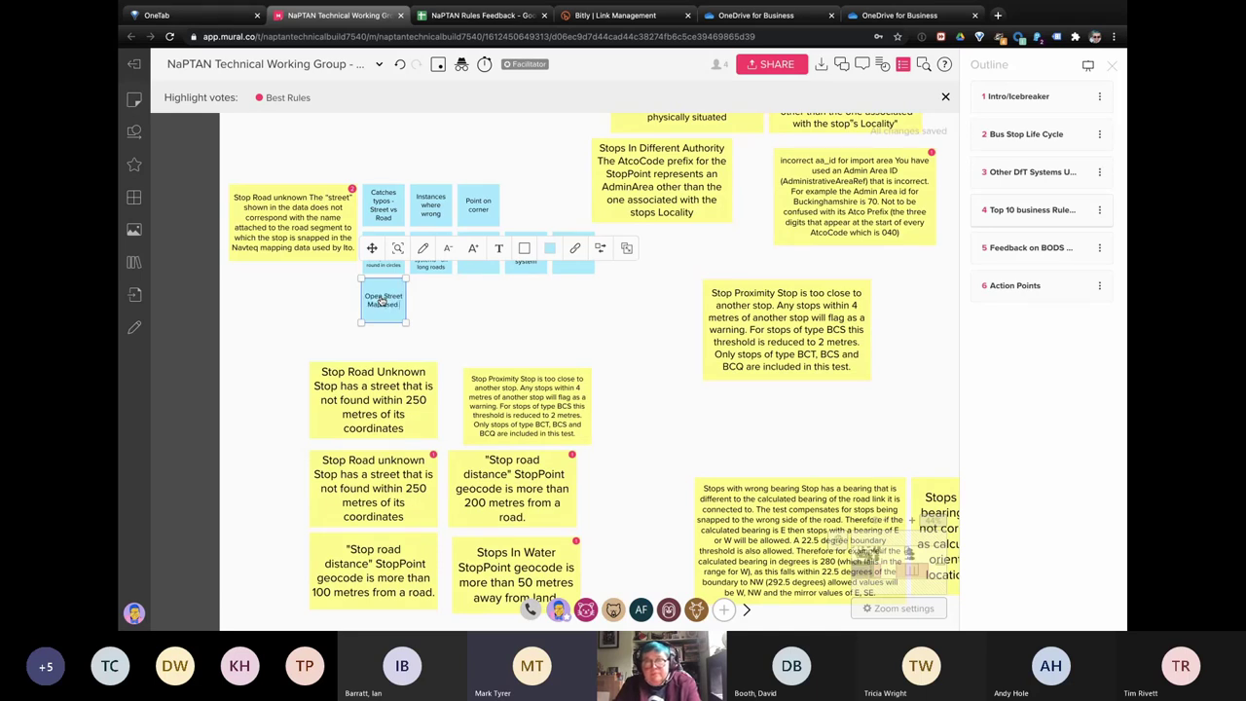
pyautogui.write(' as Wo')
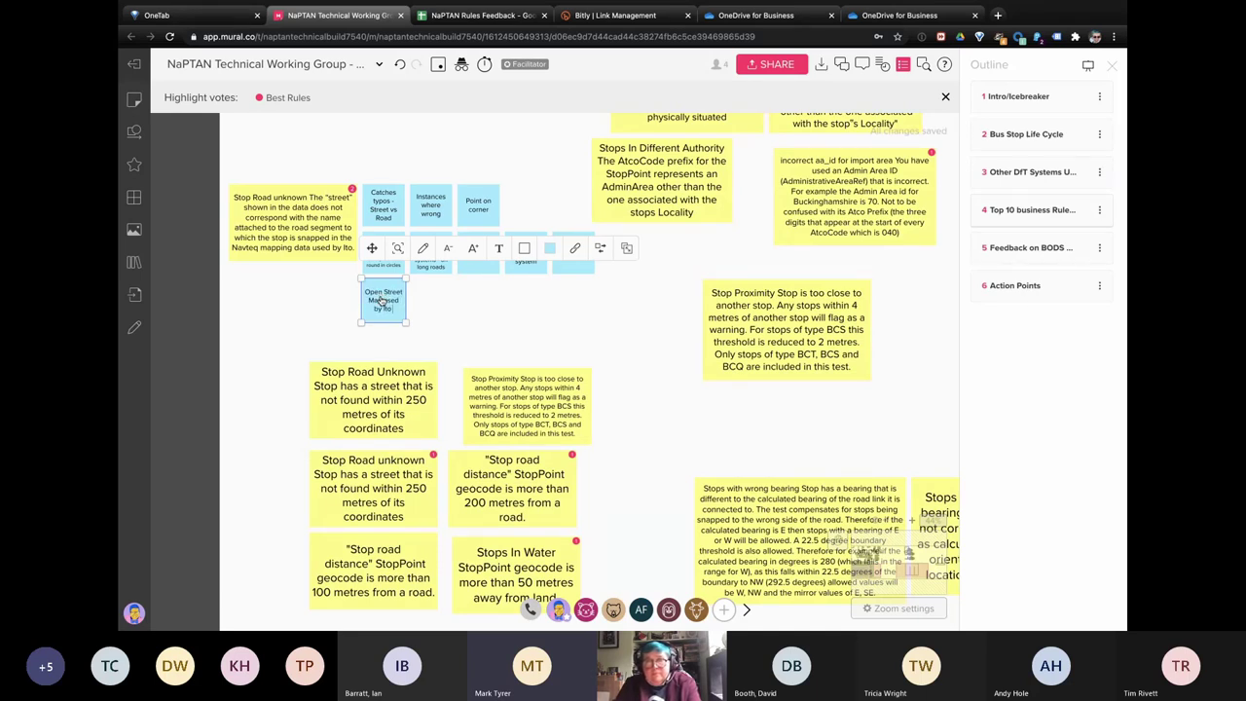
pyautogui.write('rld.')
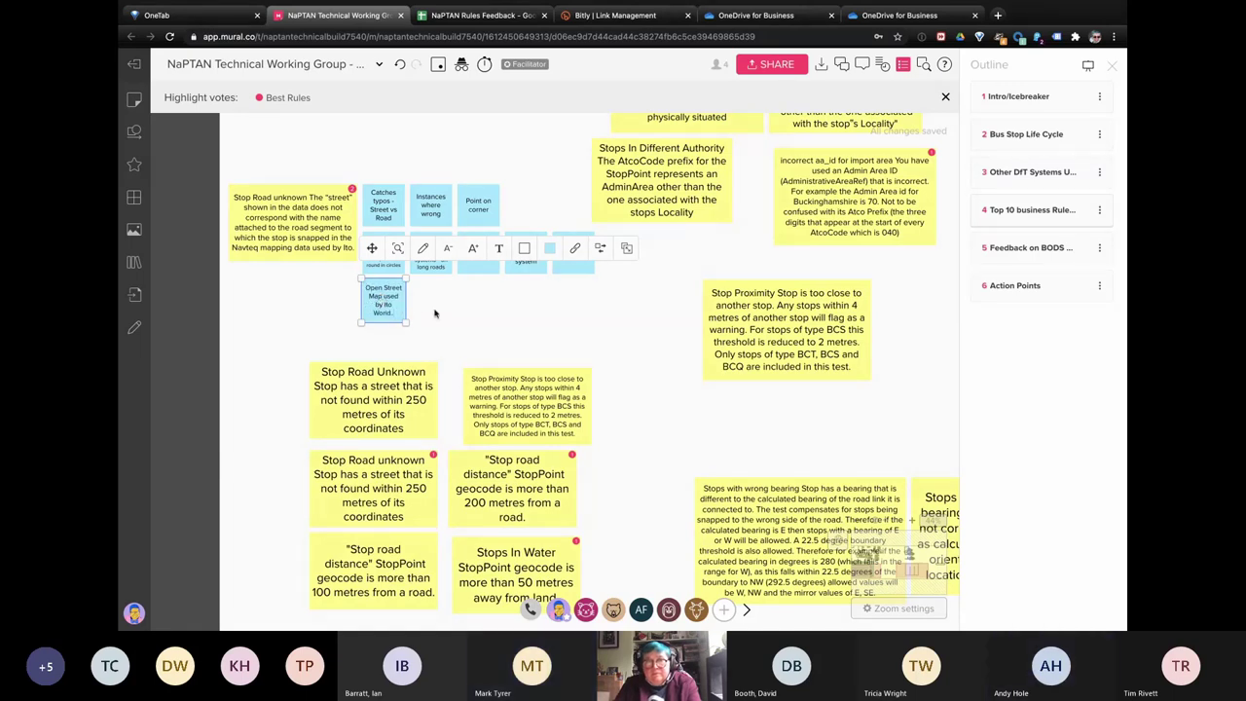
pyautogui.press('BackSpace')
pyautogui.write('- o')
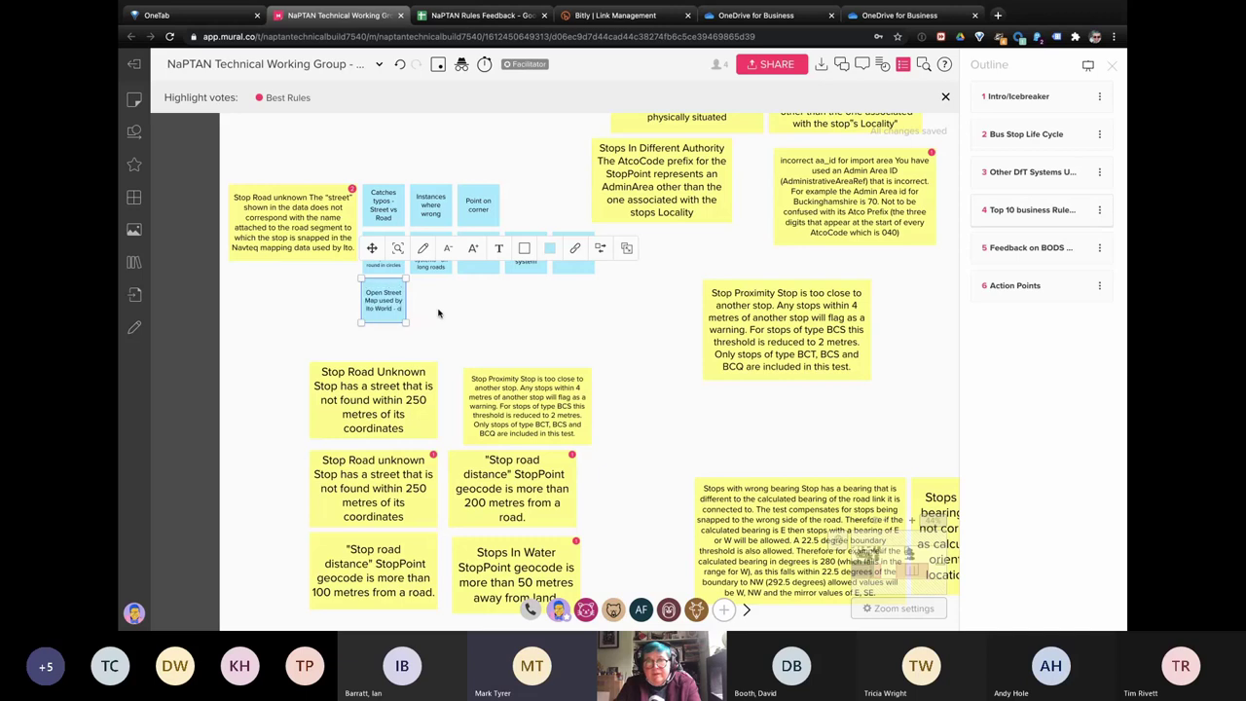
pyautogui.write('pen to change')
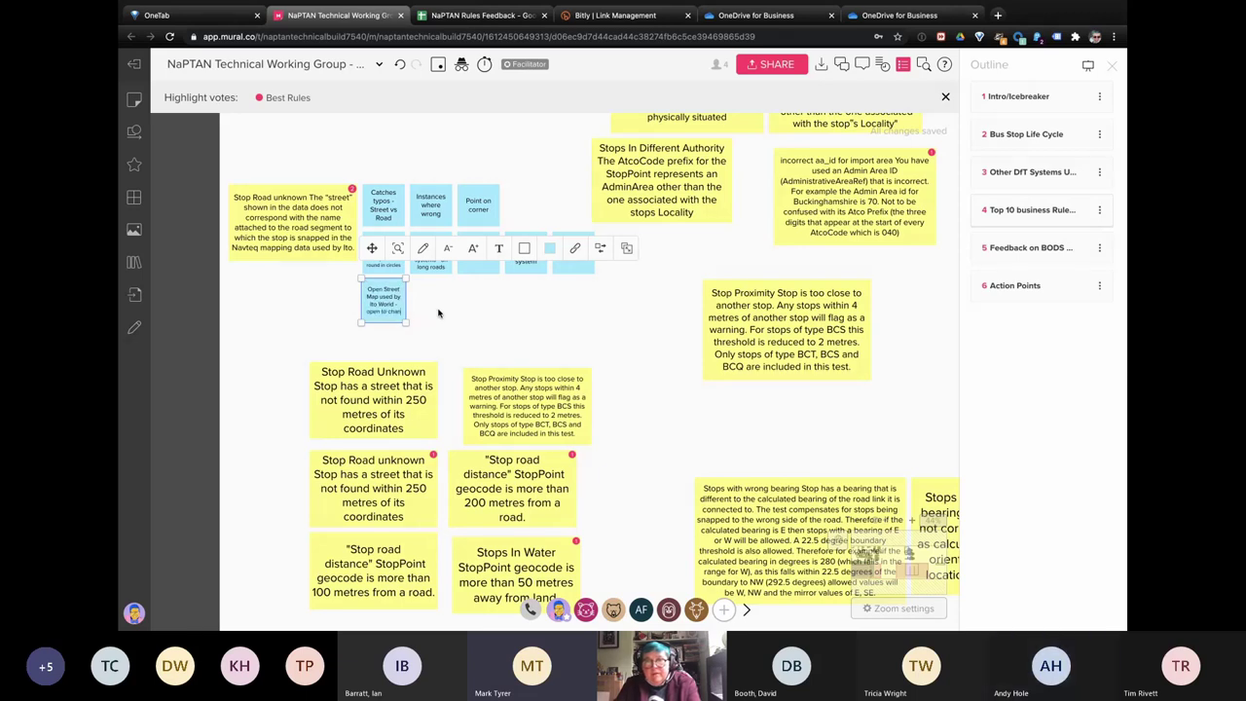
pyautogui.click(464, 316)
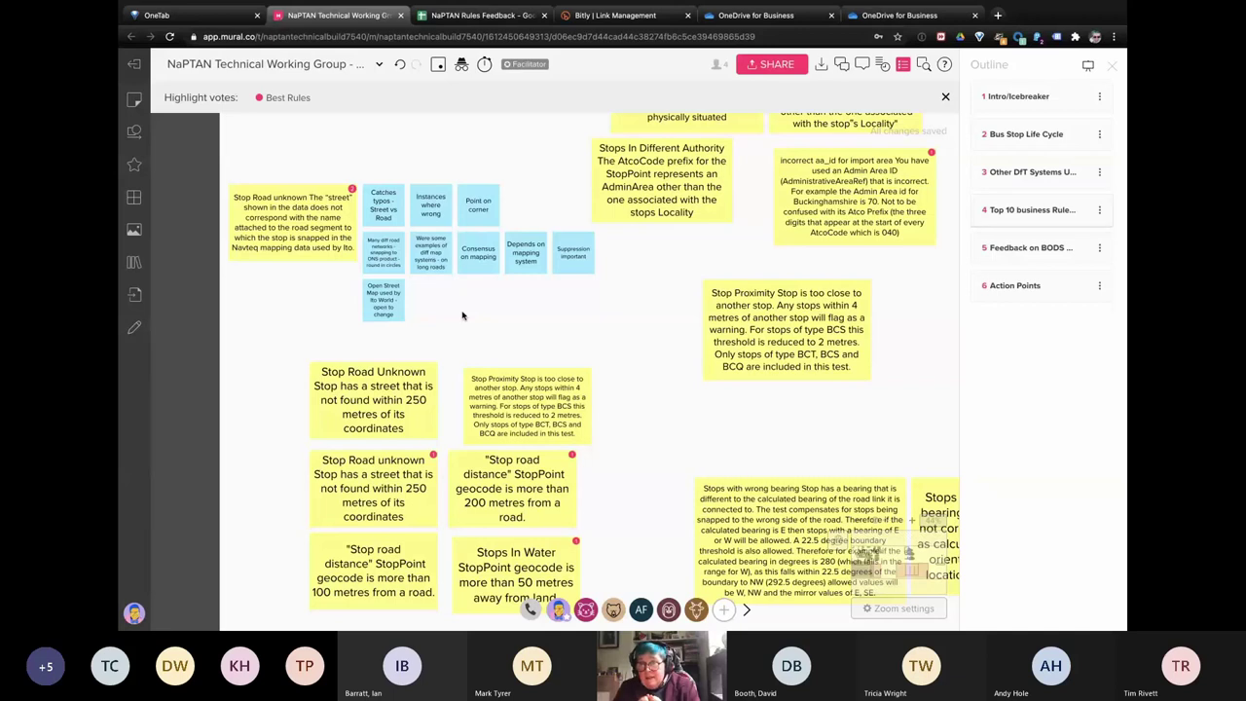
# Step: Move the one-vote "Stops In Water" rule up to sit directly above the matching three-vote "Stops In Water" rule
pyautogui.scroll(6, 463, 311)
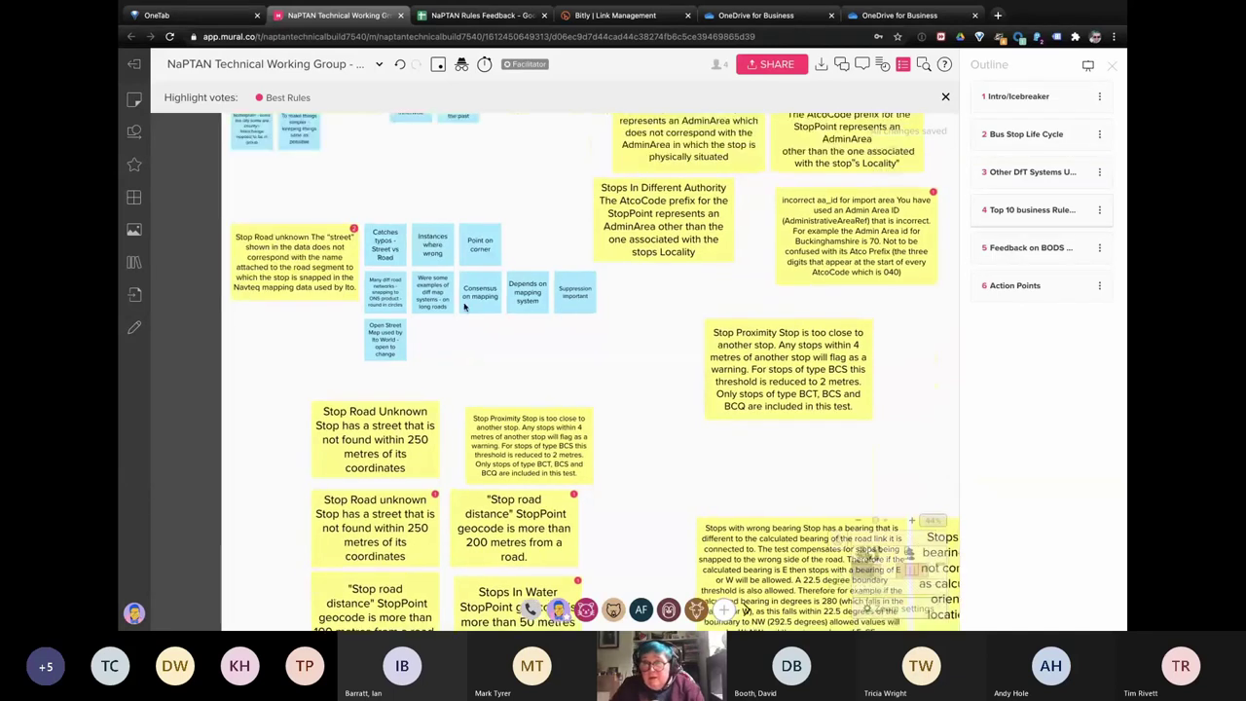
pyautogui.scroll(-5, 463, 307)
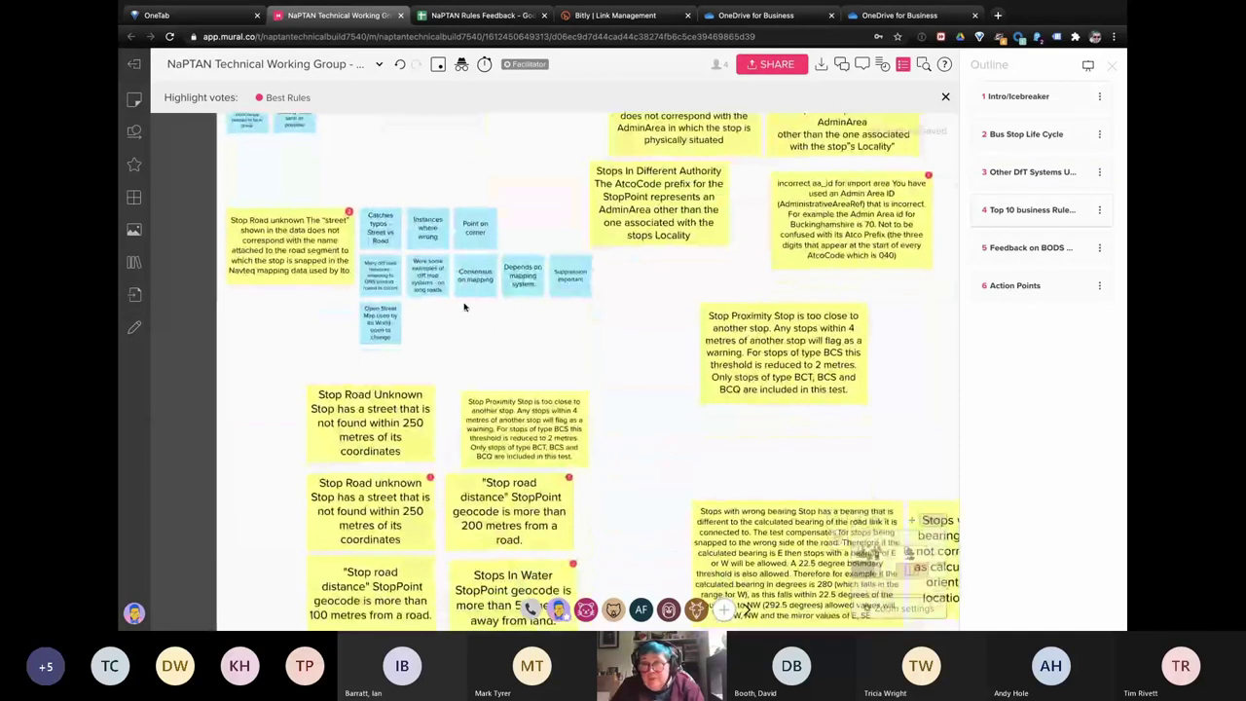
pyautogui.moveTo(532, 591); pyautogui.dragTo(766, 294)
pyautogui.moveTo(749, 382); pyautogui.dragTo(799, 216)
pyautogui.click(758, 369)
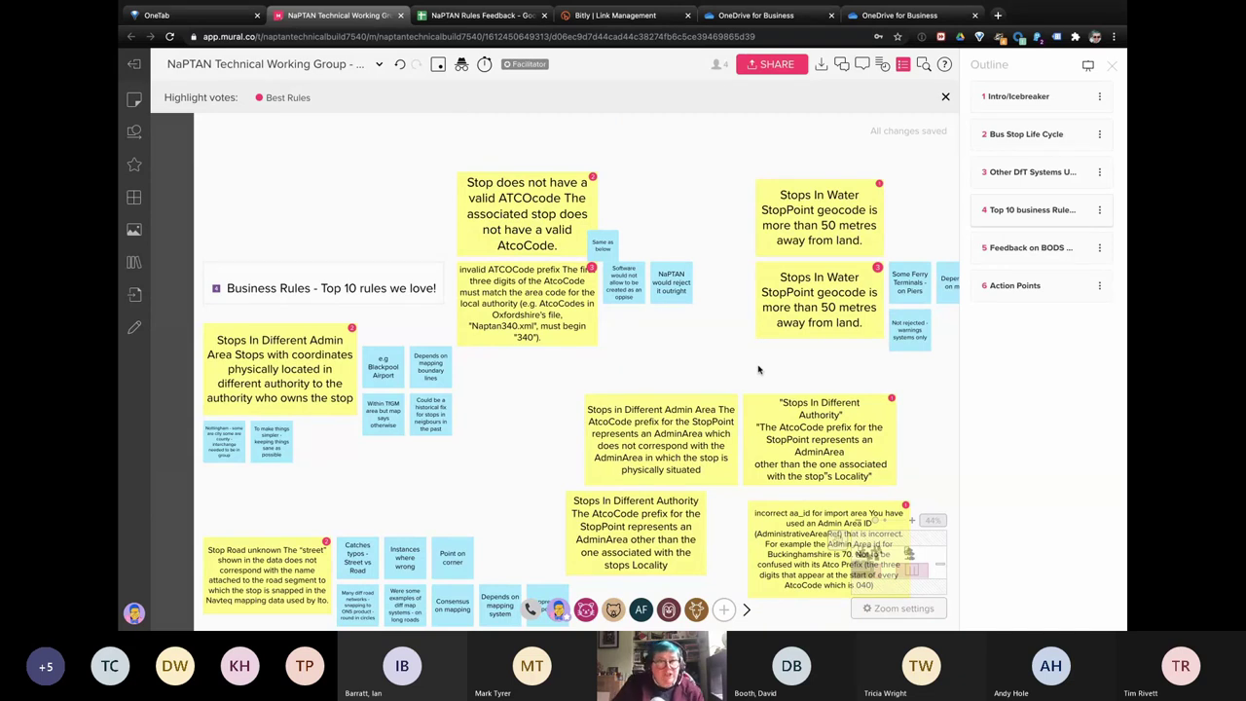
# Step: Move the smaller "Stop Proximity" rule directly beneath the larger "Stop Proximity" rule
pyautogui.scroll(-10, 758, 369)
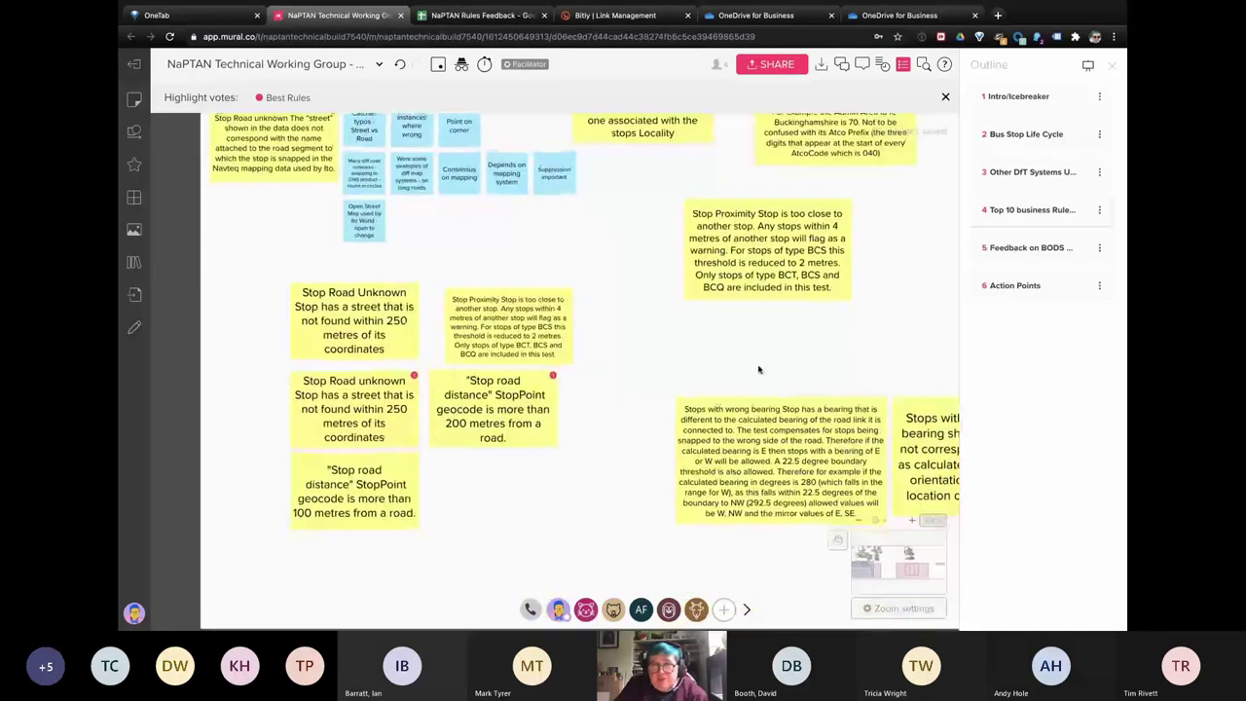
pyautogui.click(529, 319)
pyautogui.moveTo(528, 319); pyautogui.dragTo(754, 333)
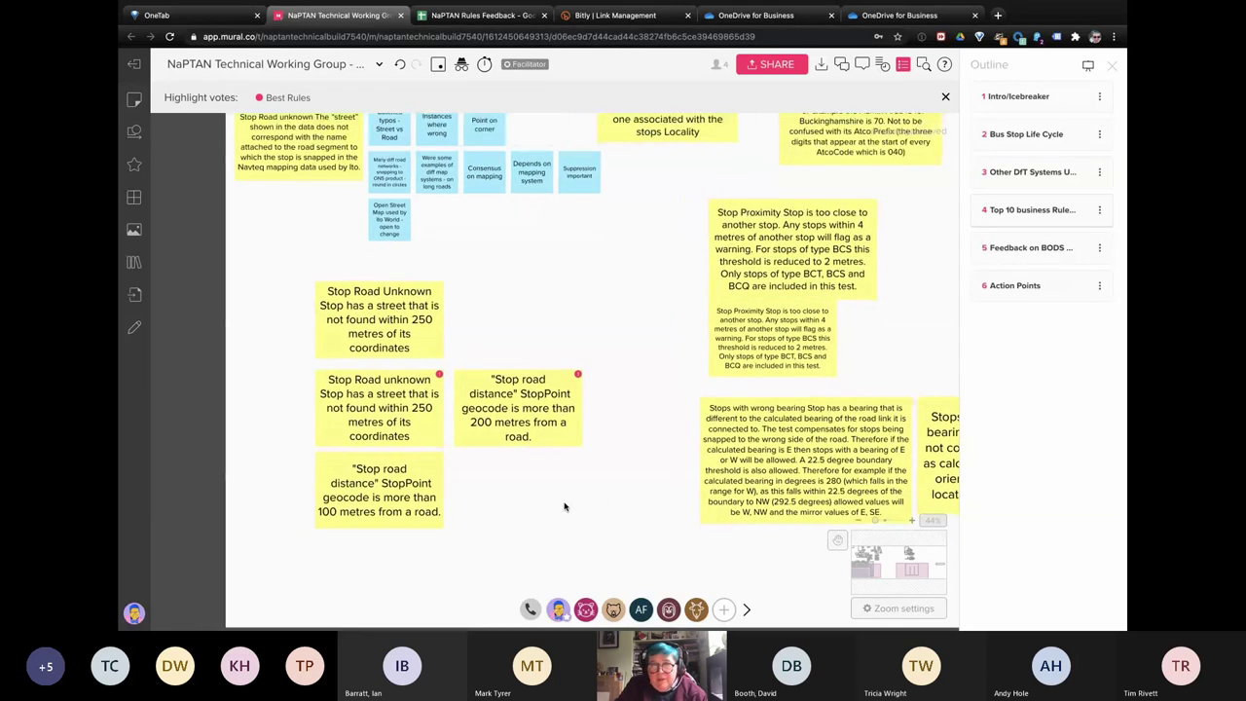
# Step: Arrange the road rules in a two-by-two block: both "Stop Road Unknown" rules stacked, beside the 200-metre "Stop road distance" rule above the 100-metre one
pyautogui.moveTo(380, 319); pyautogui.dragTo(518, 489)
pyautogui.moveTo(366, 393)
pyautogui.mouseDown()
pyautogui.moveTo(367, 305)
pyautogui.moveTo(364, 393)
pyautogui.mouseUp()
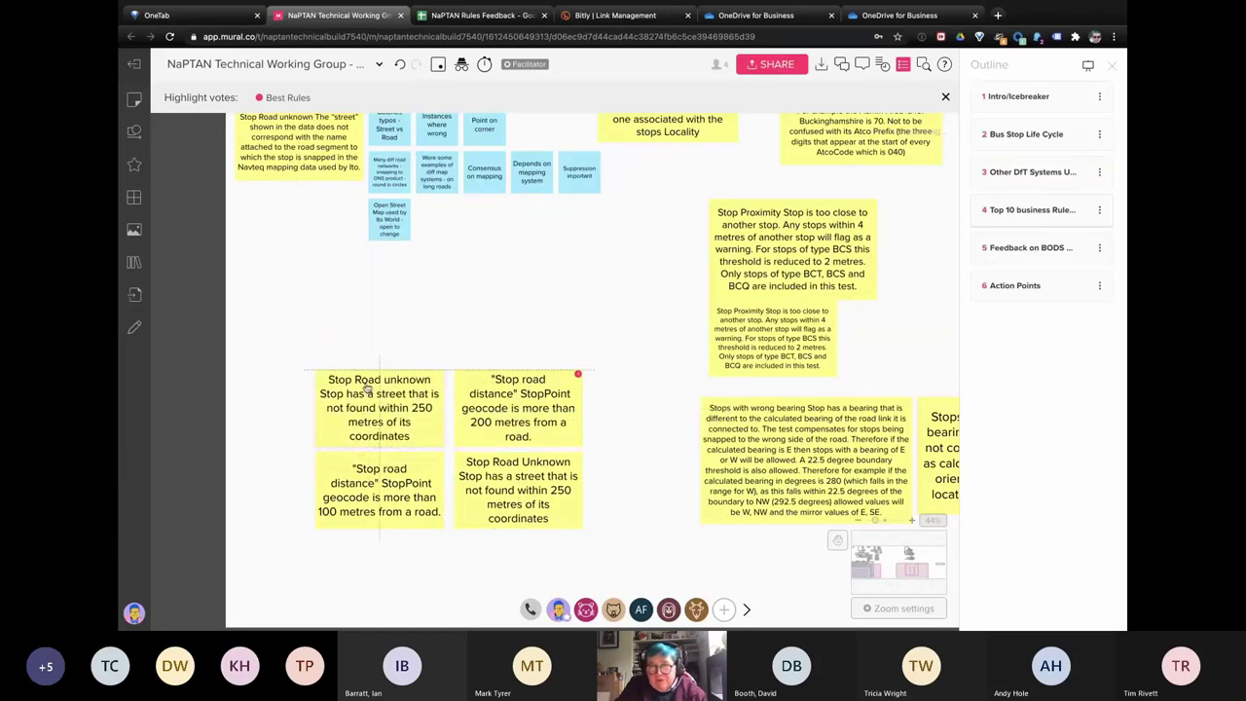
pyautogui.moveTo(495, 498); pyautogui.dragTo(361, 336)
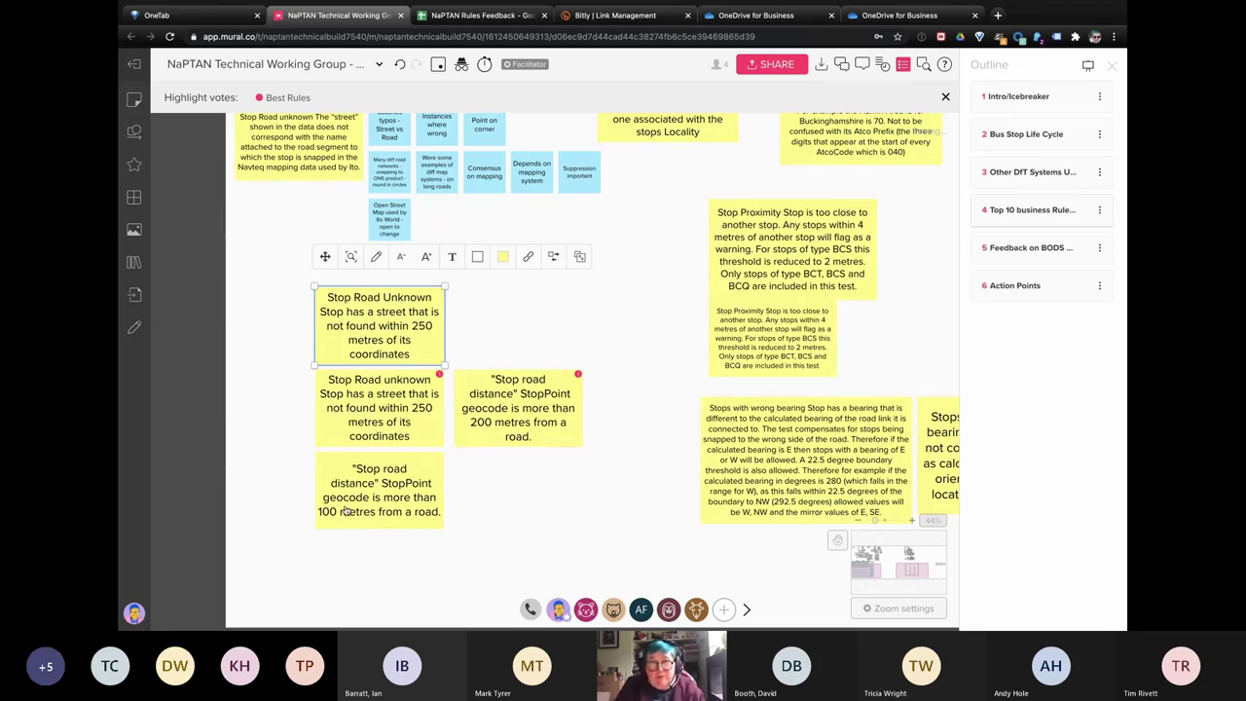
pyautogui.moveTo(498, 401); pyautogui.dragTo(502, 317)
pyautogui.click(434, 475)
pyautogui.moveTo(381, 509); pyautogui.dragTo(522, 427)
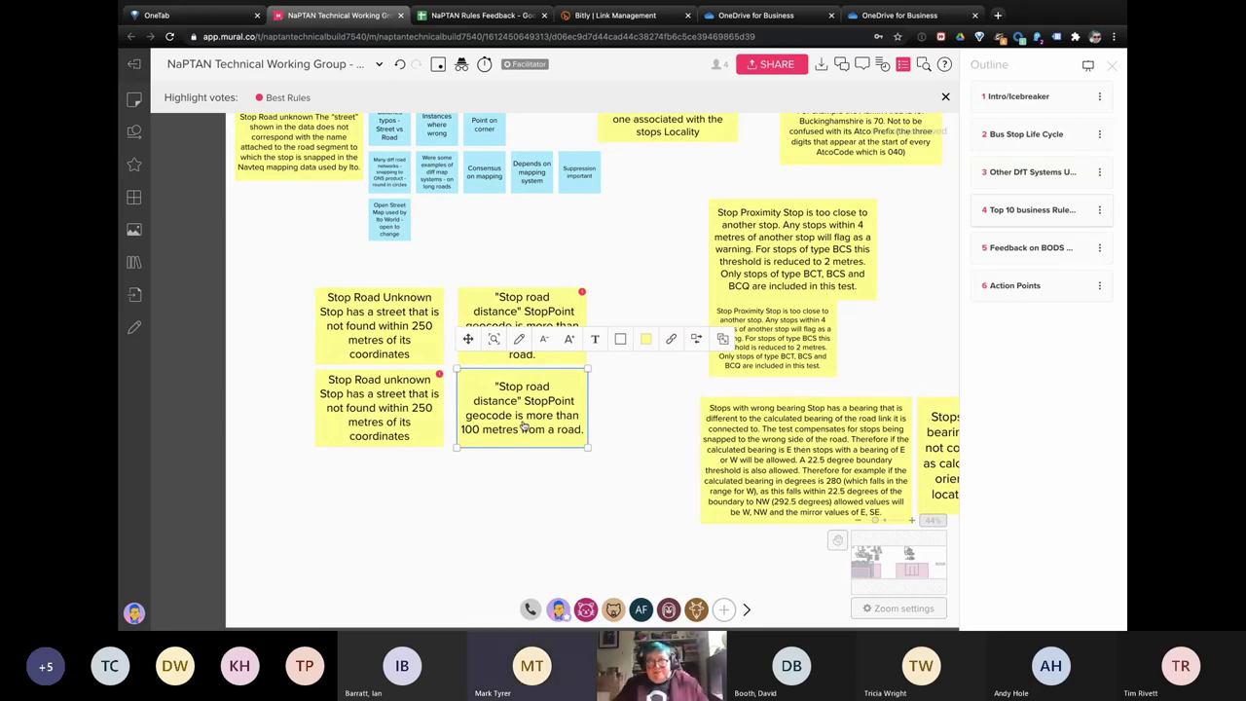
pyautogui.click(512, 481)
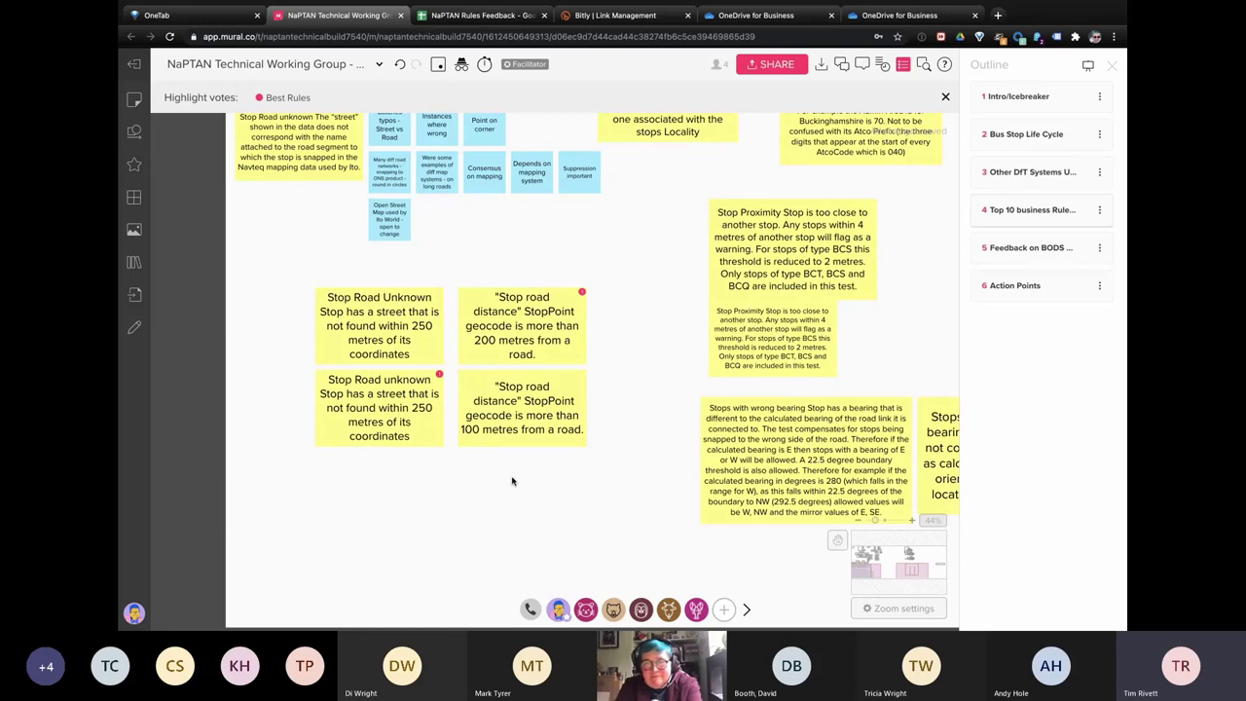
# Step: Duplicate the "Open Street Map" note below the road rules block and replace the copy's text with "Subtle difference in some mapping systems"
pyautogui.click(398, 229)
pyautogui.moveTo(397, 229); pyautogui.dragTo(340, 484)
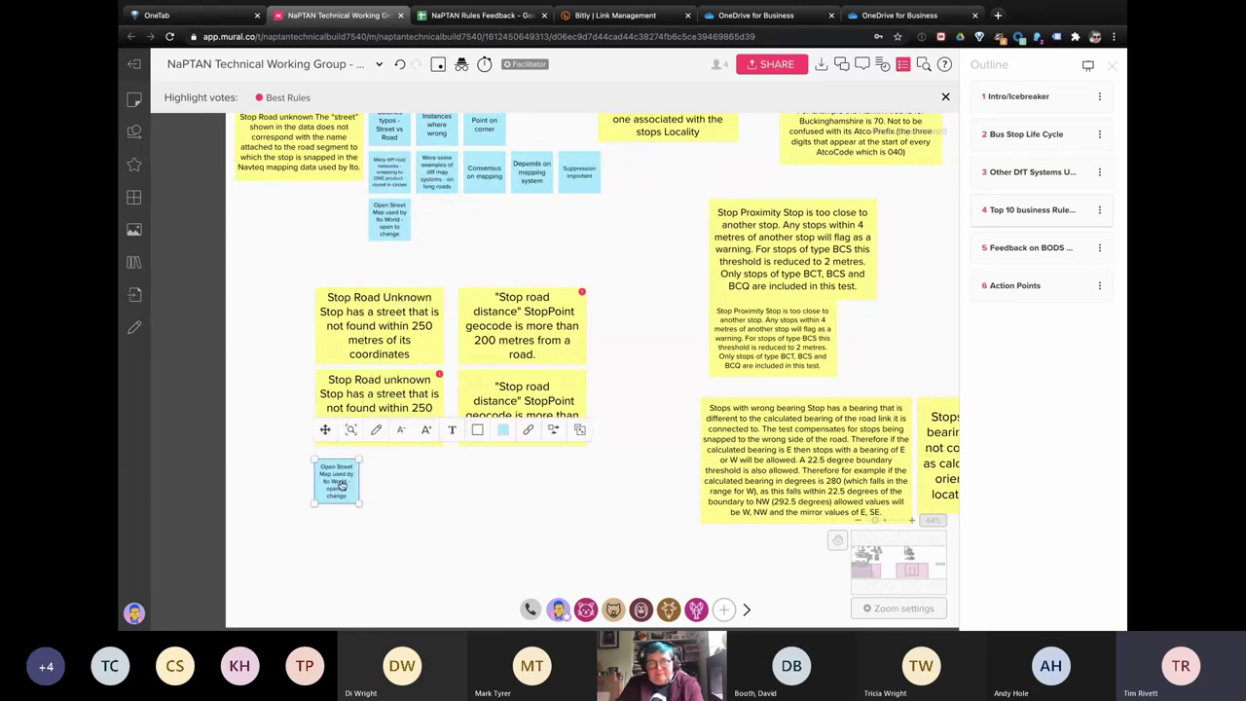
pyautogui.write('tle differ')
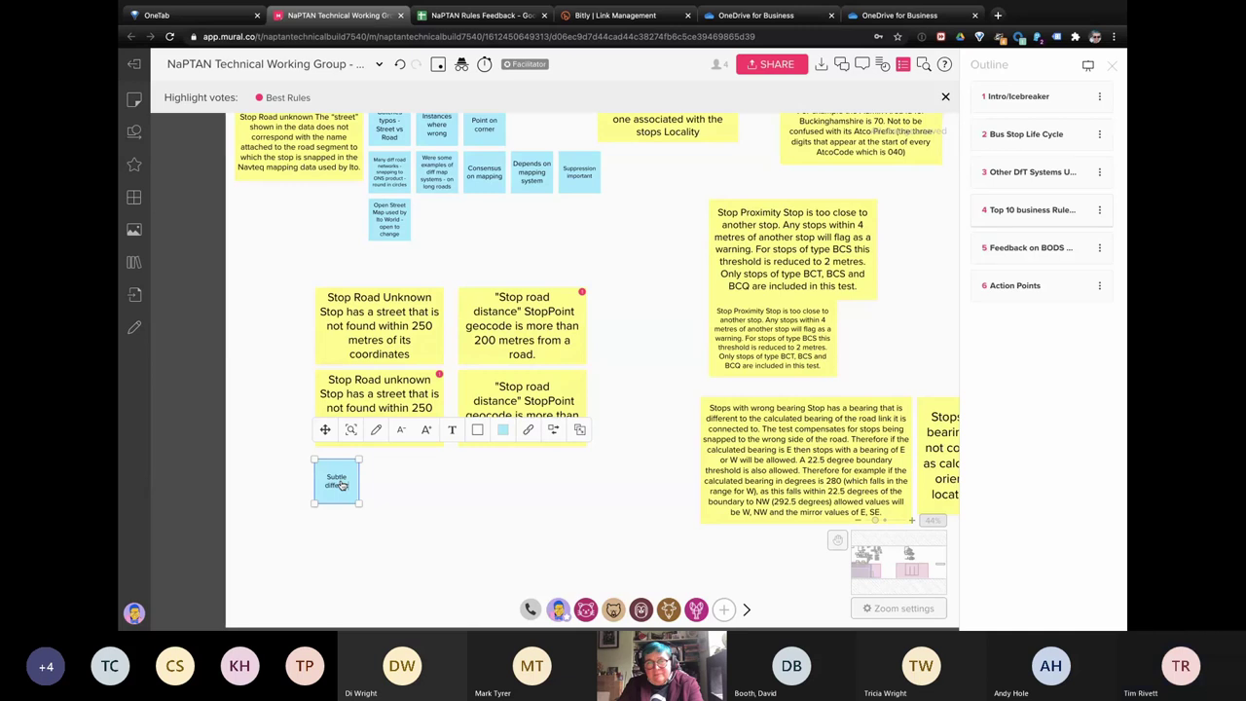
pyautogui.write('ence in so')
pyautogui.write('ope of mapping sys')
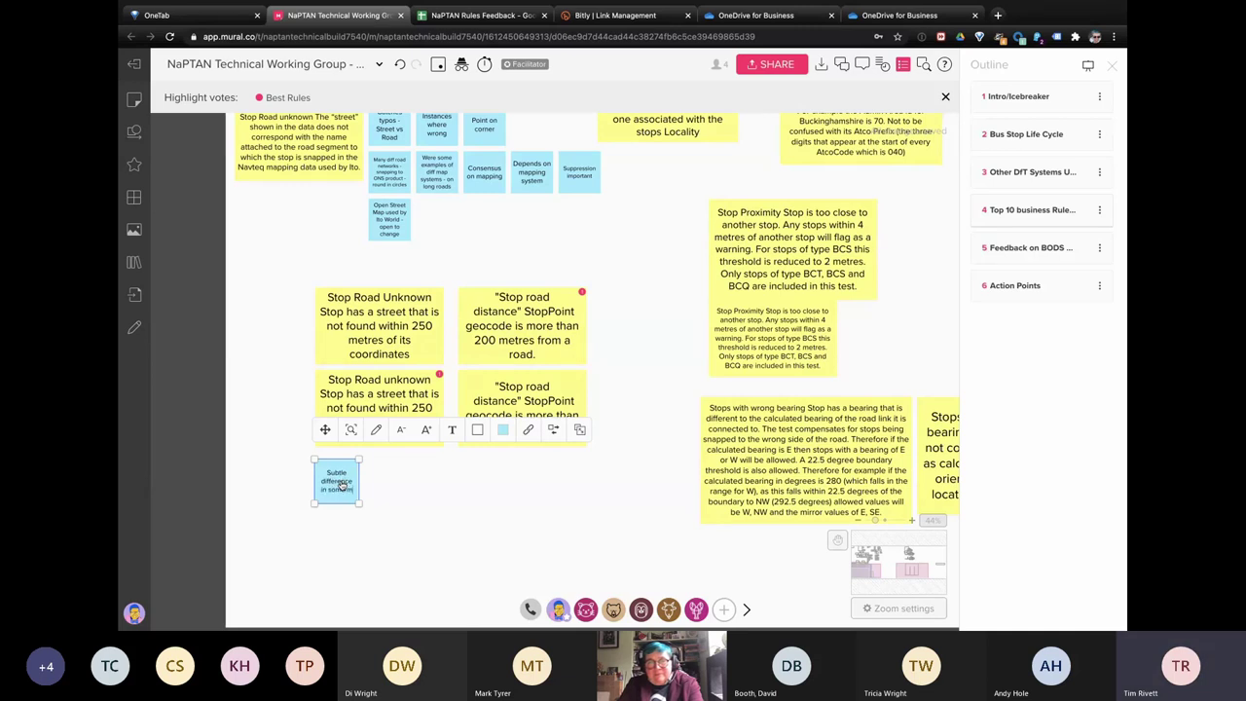
pyautogui.write('tems')
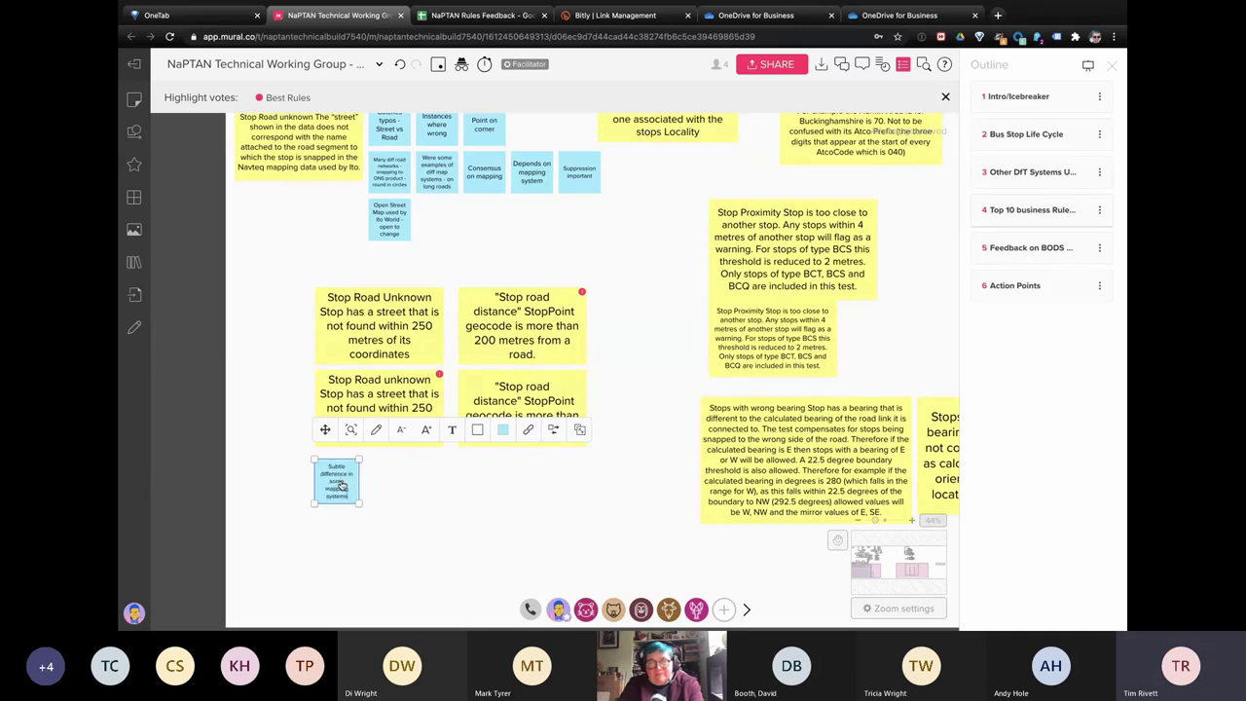
pyautogui.click(391, 488)
# Step: Duplicate the "Subtle difference in some mapping systems" note and replace the copy's text with "Road and street are managed differently"
pyautogui.click(342, 496)
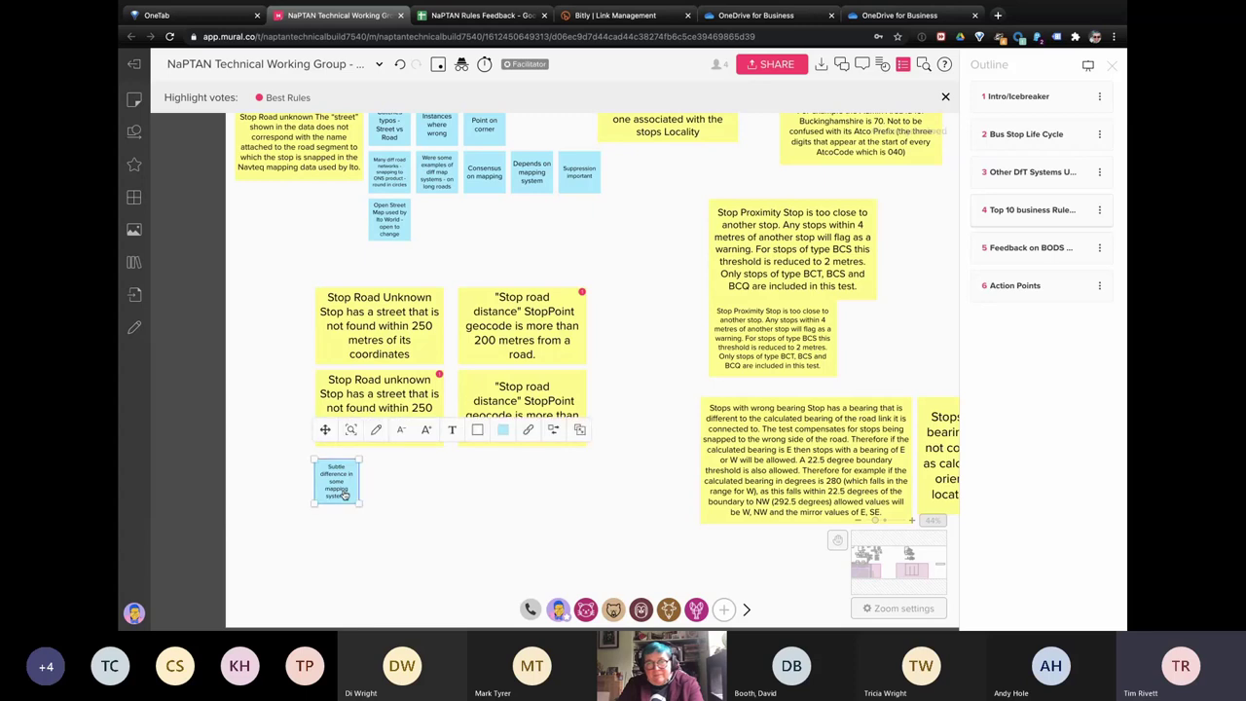
pyautogui.press('Tab')
pyautogui.write('Road')
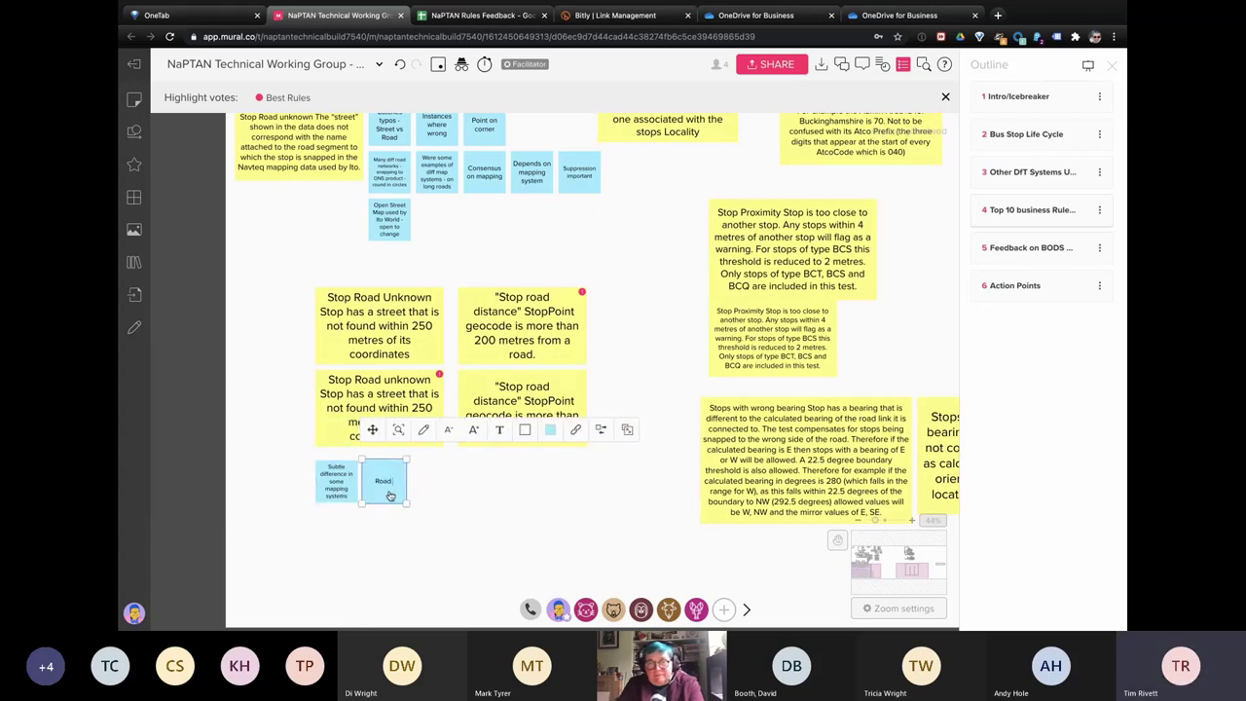
pyautogui.write(' and street and')
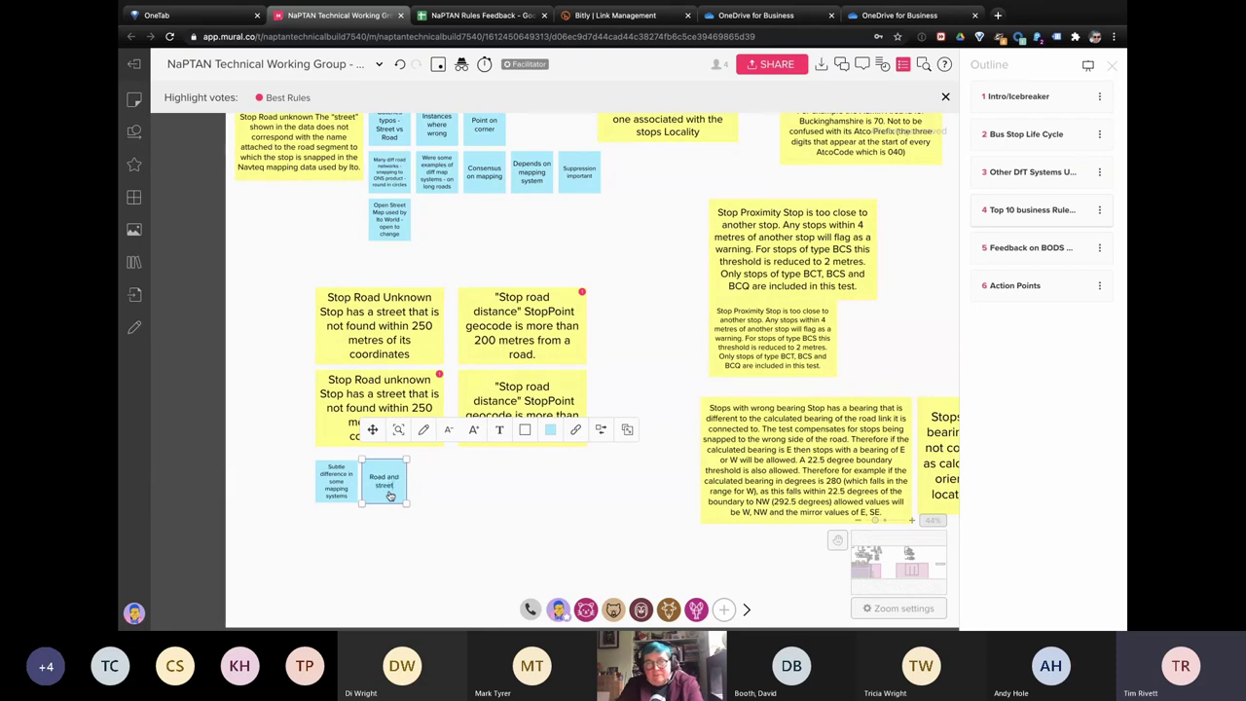
pyautogui.press('BackSpace')
pyautogui.press('BackSpace')
pyautogui.write('re managed differently')
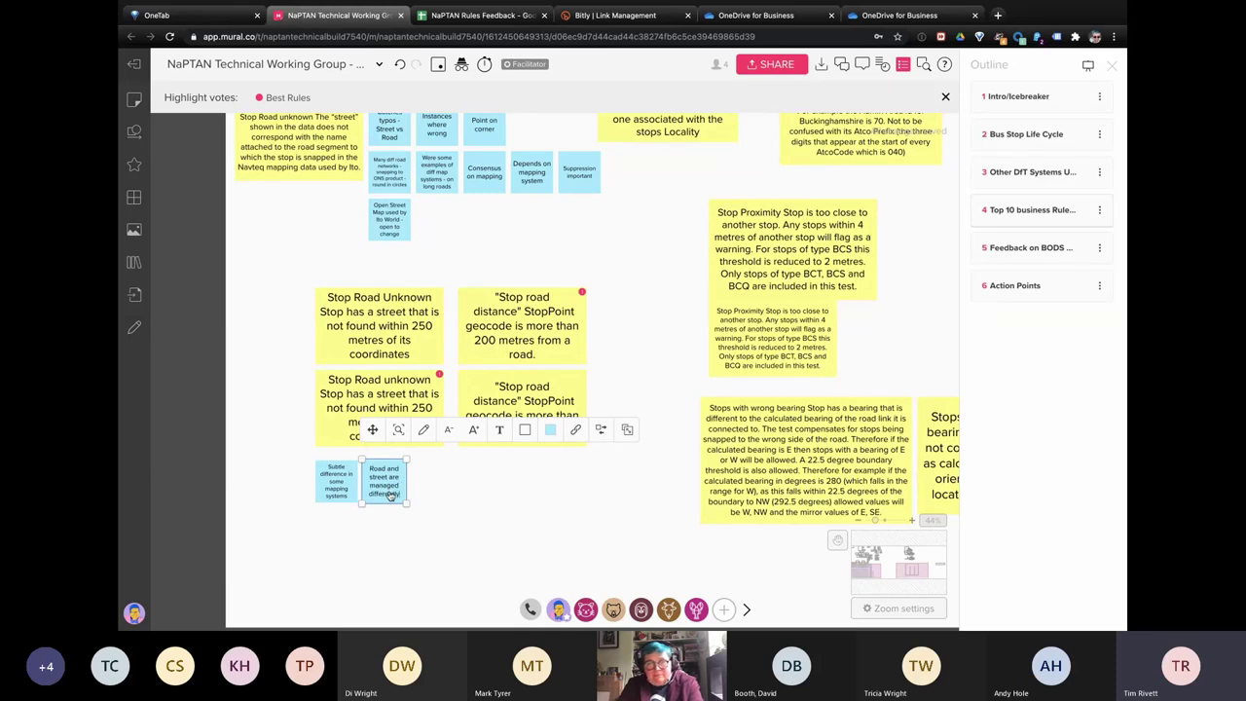
pyautogui.click(424, 497)
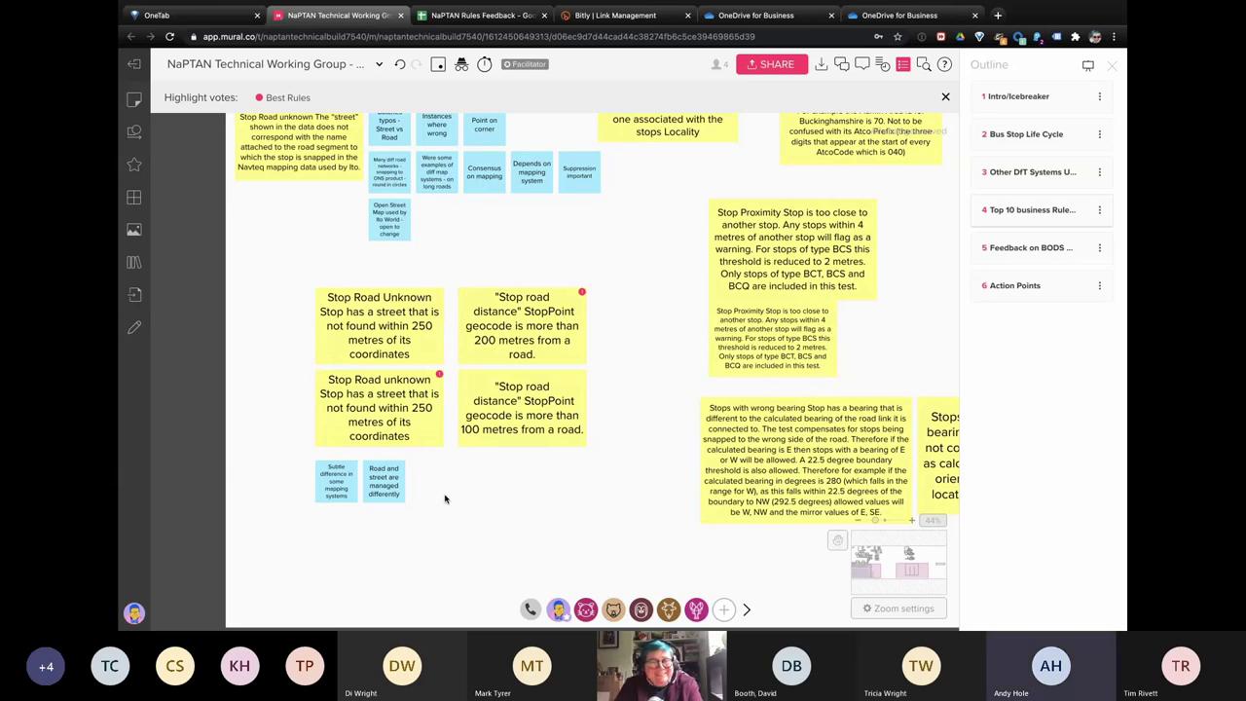
# Step: Duplicate the "Road and street are managed differently" note and replace the copy's text with "GIS and mapping updated every week - as maps not updated in checked"
pyautogui.click(386, 481)
pyautogui.hotkey('ctrl', 'd')
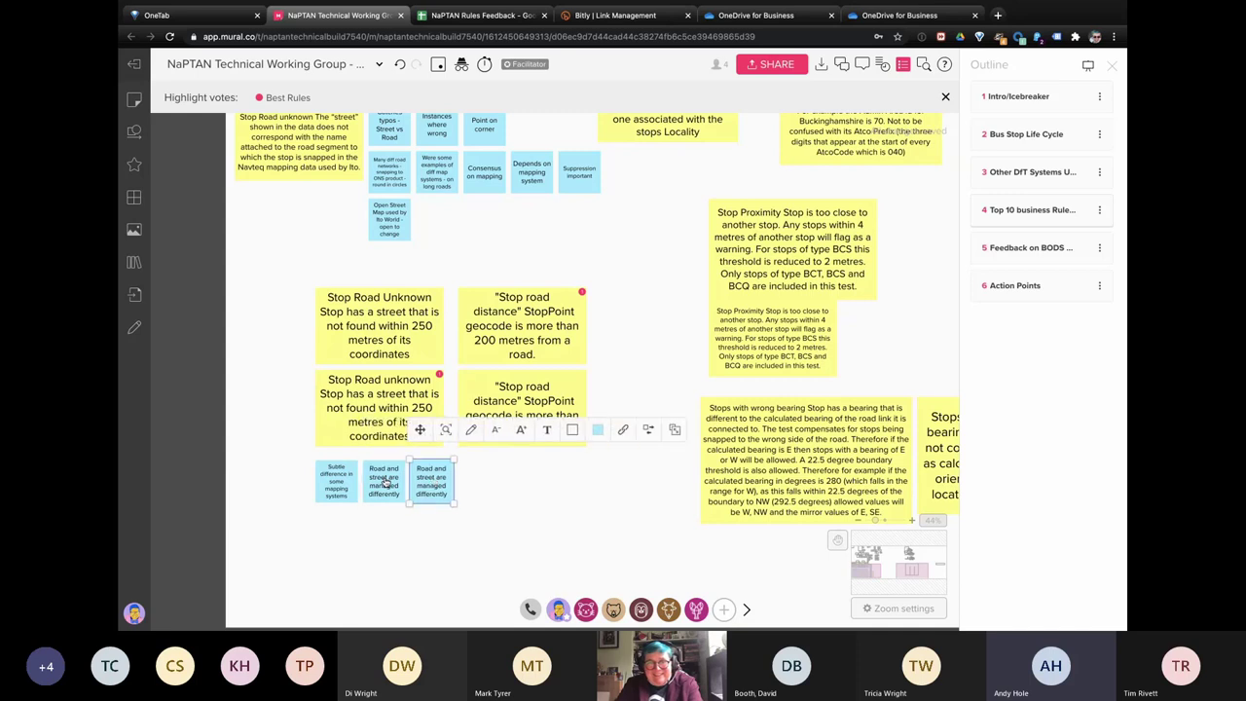
pyautogui.doubleClick(440, 492)
pyautogui.write('GIS and mappi')
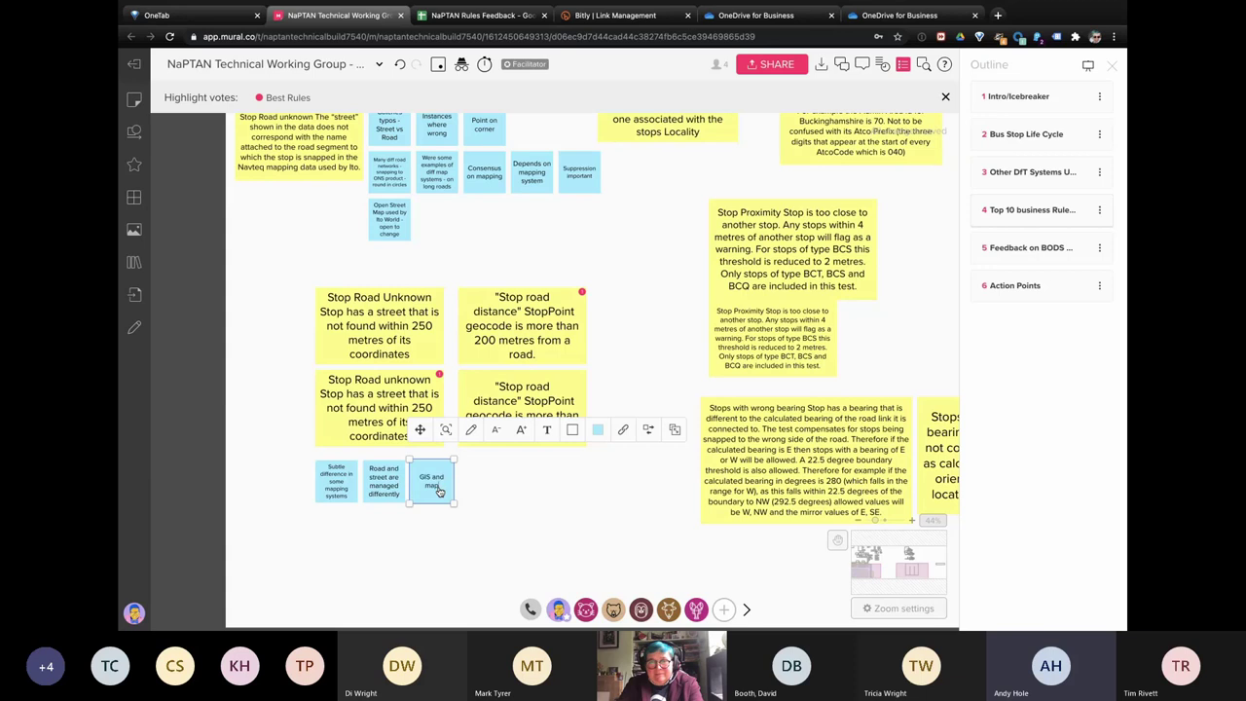
pyautogui.write('ng')
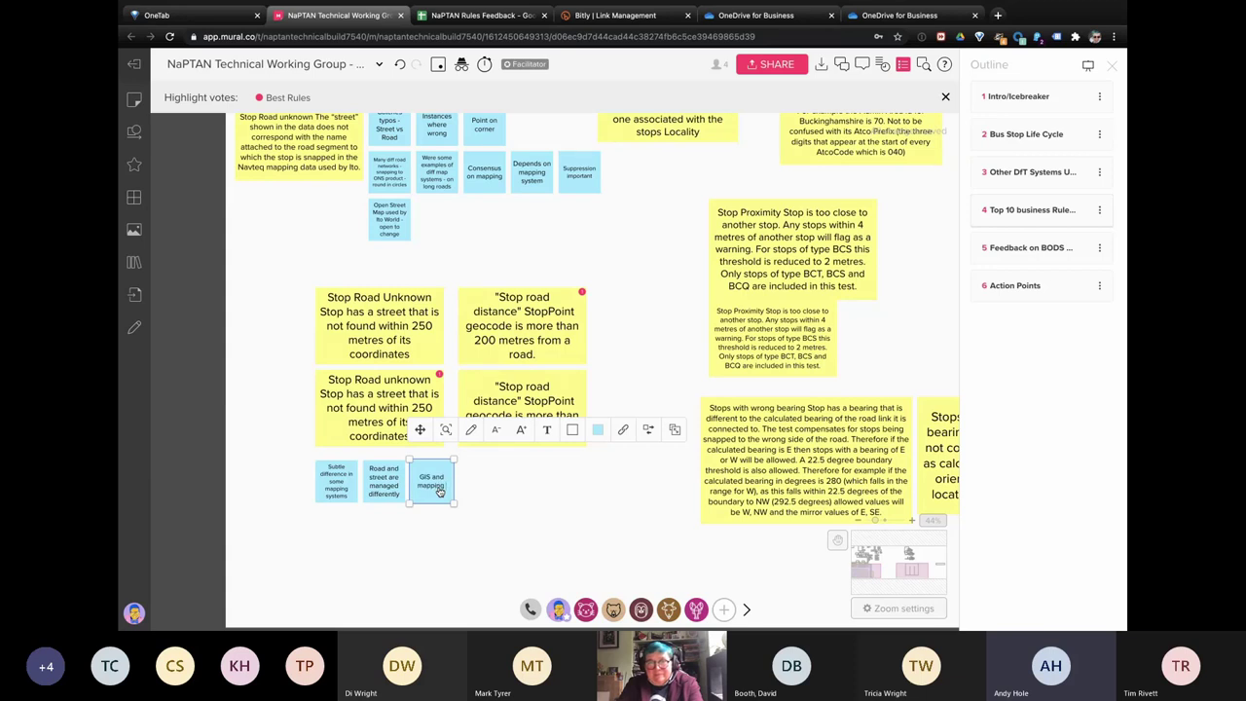
pyautogui.write(' updated ever')
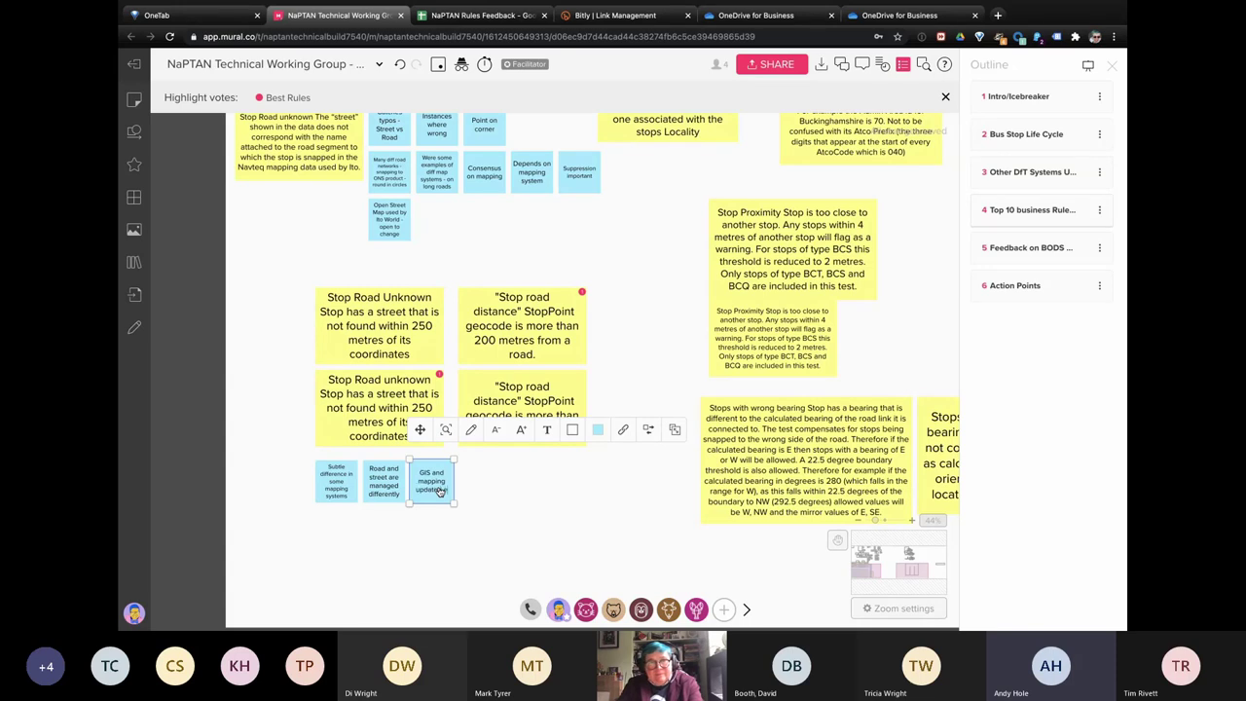
pyautogui.write('y week')
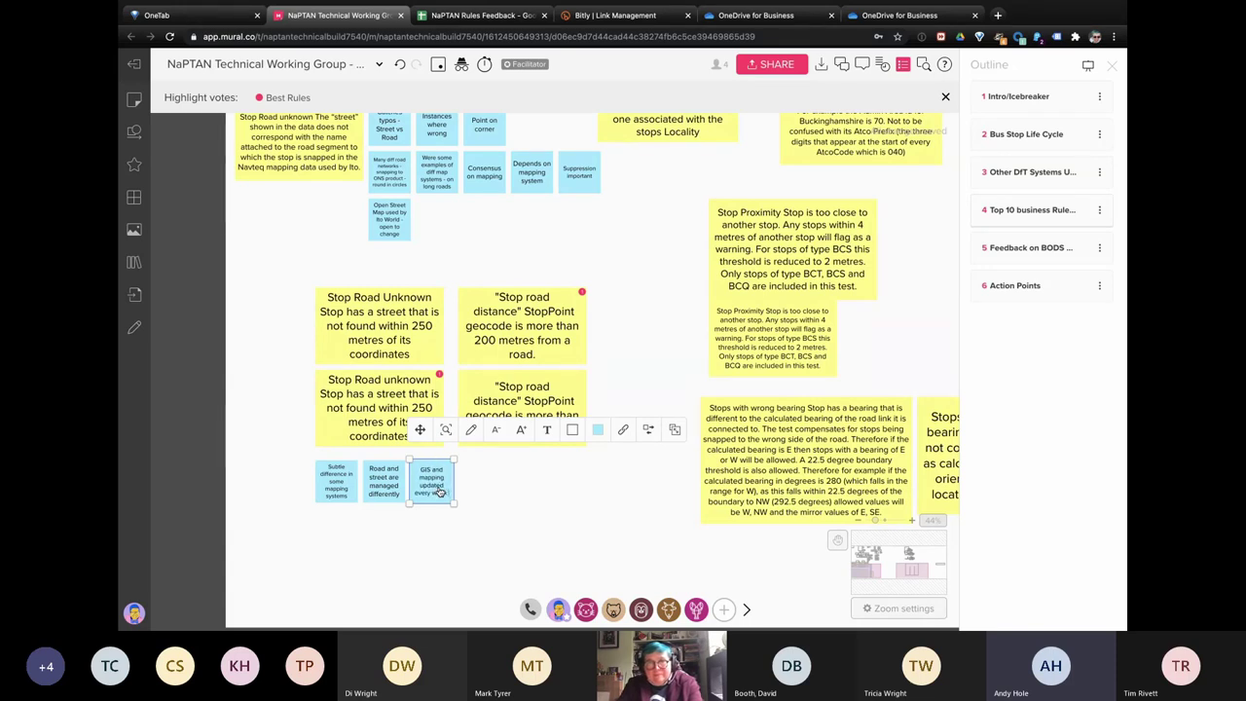
pyautogui.write(' - as maps not')
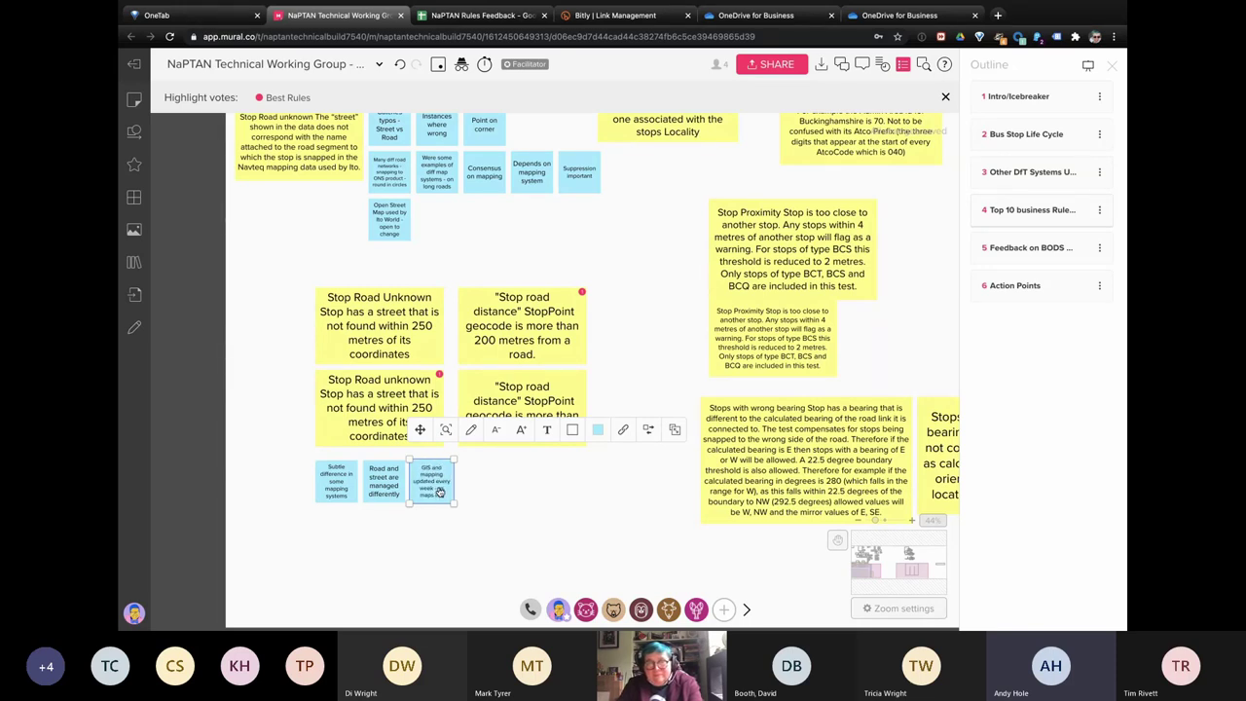
pyautogui.write(' upda')
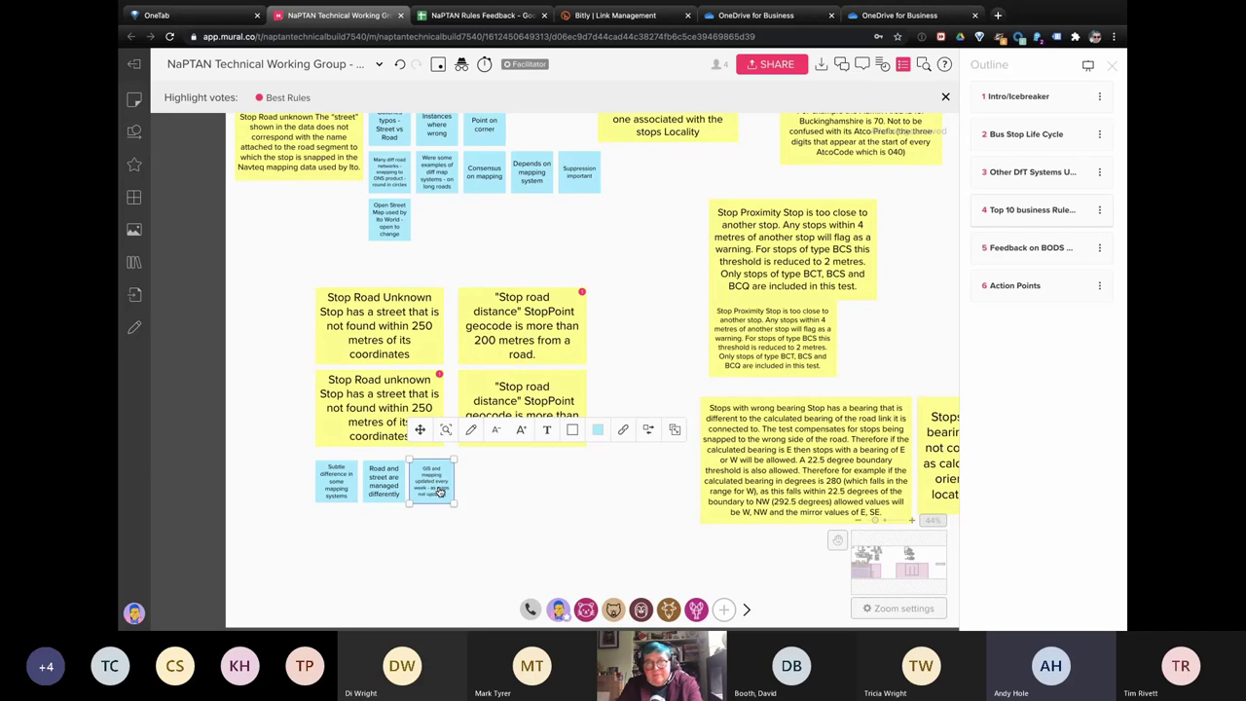
pyautogui.write('ted')
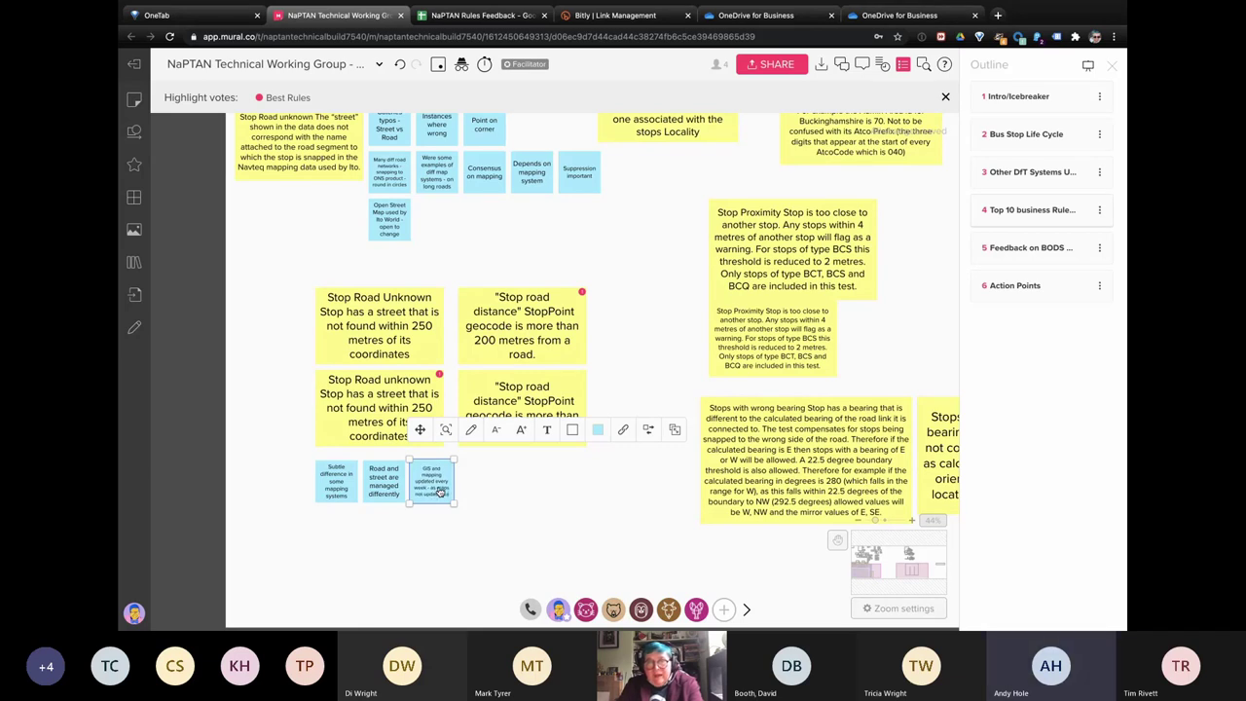
pyautogui.write(' to change')
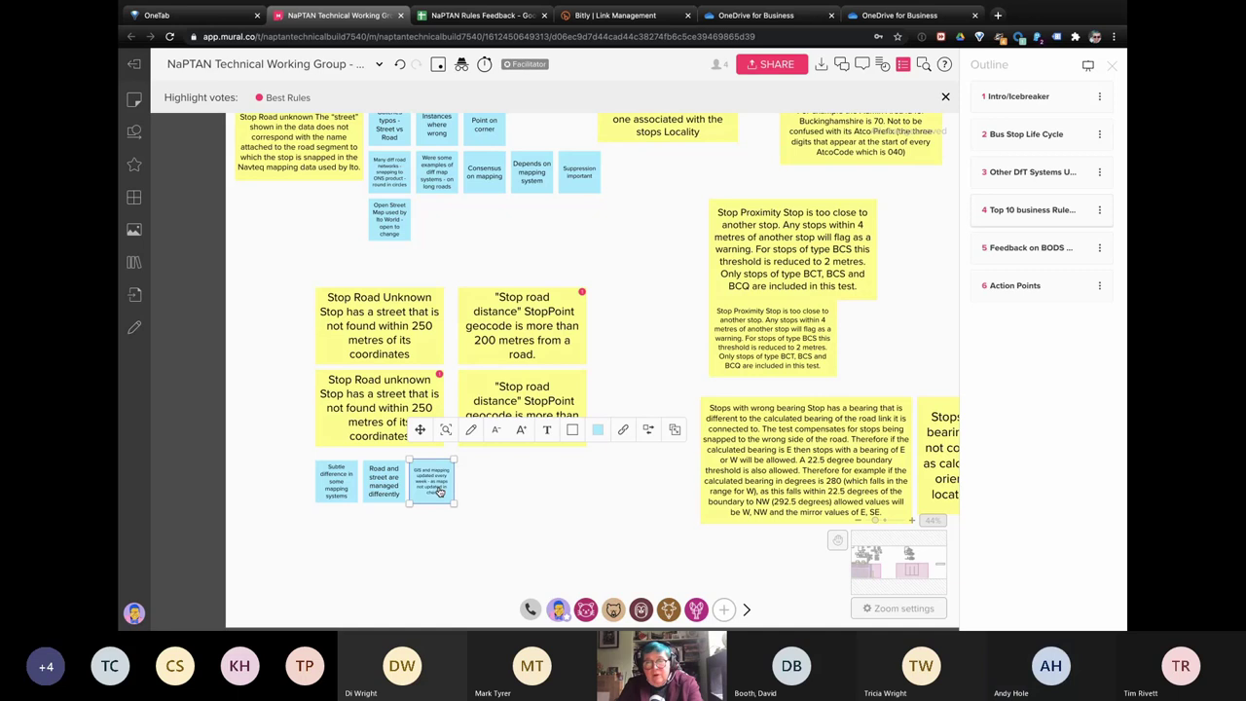
pyautogui.click(484, 496)
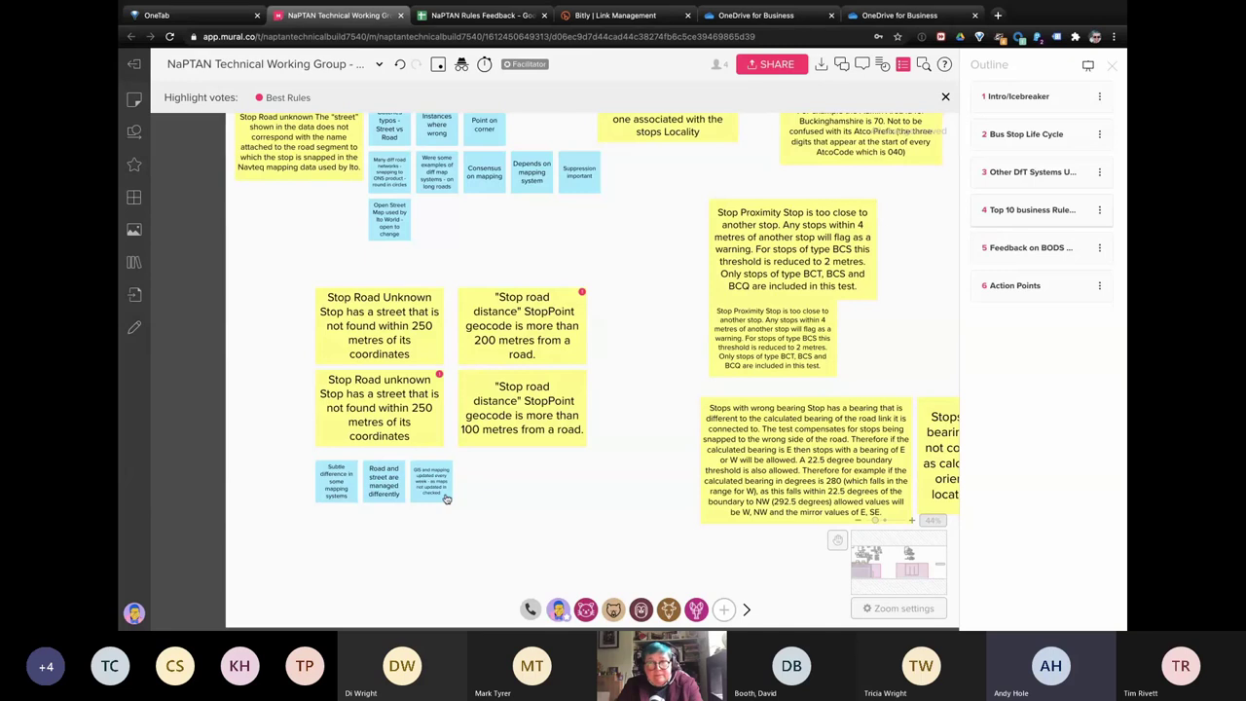
# Step: Duplicate the "GIS and mapping" note and replace the copy's text with "OS mapping - once every year -or"
pyautogui.click(445, 499)
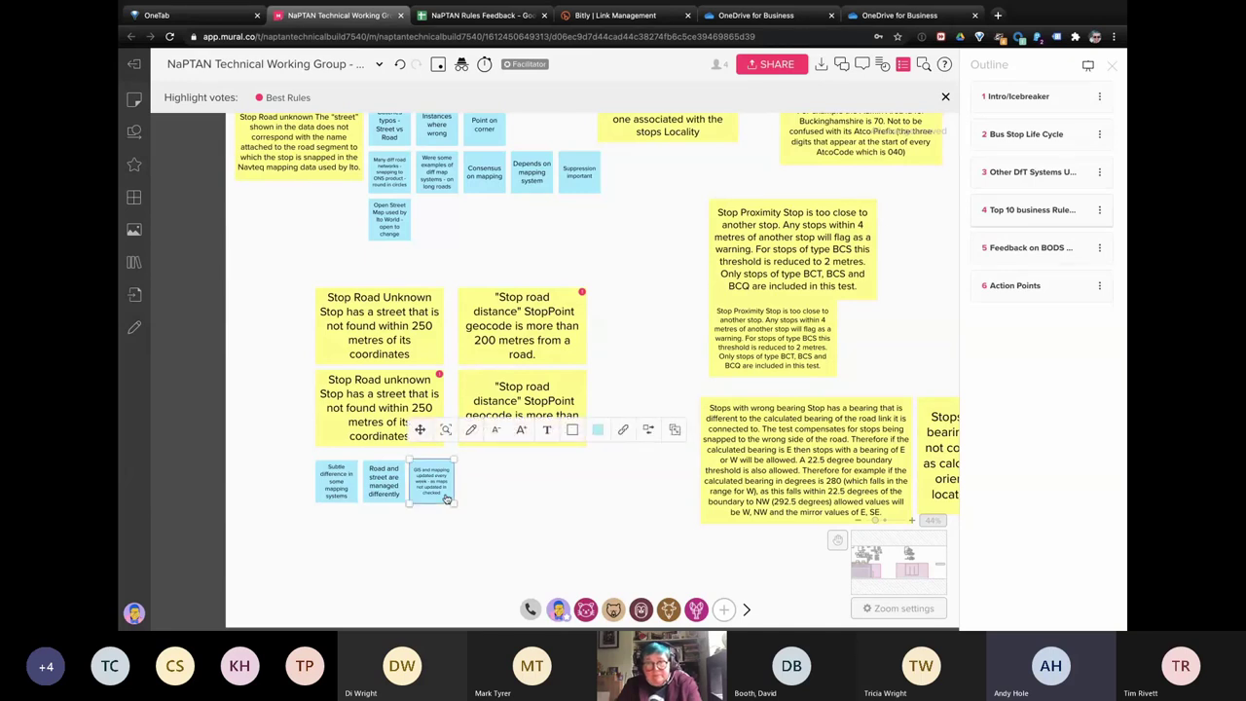
pyautogui.hotkey('ctrl', 'd')
pyautogui.doubleClick(487, 490)
pyautogui.write('OS mapping - once')
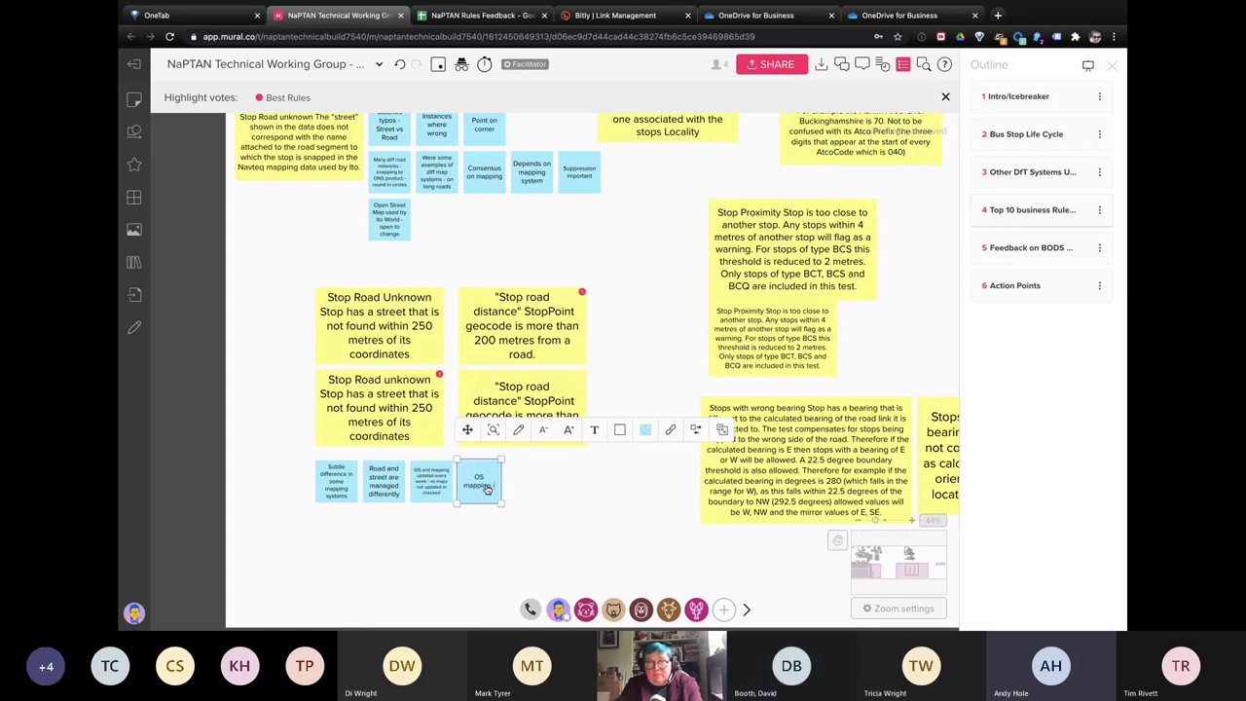
pyautogui.write(' every year -of')
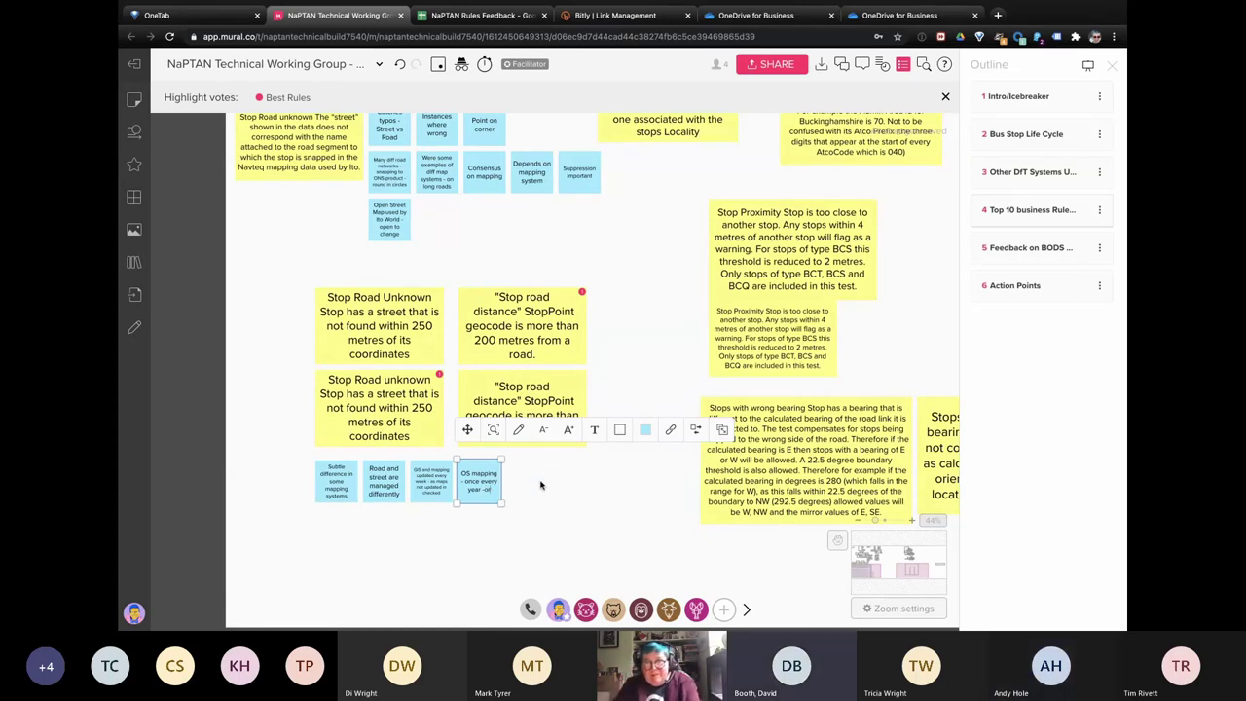
# Step: Duplicate the "OS mapping" note and replace the copy's text with "OSM - Open Street Map all the time"
pyautogui.click(497, 492)
pyautogui.click(497, 491)
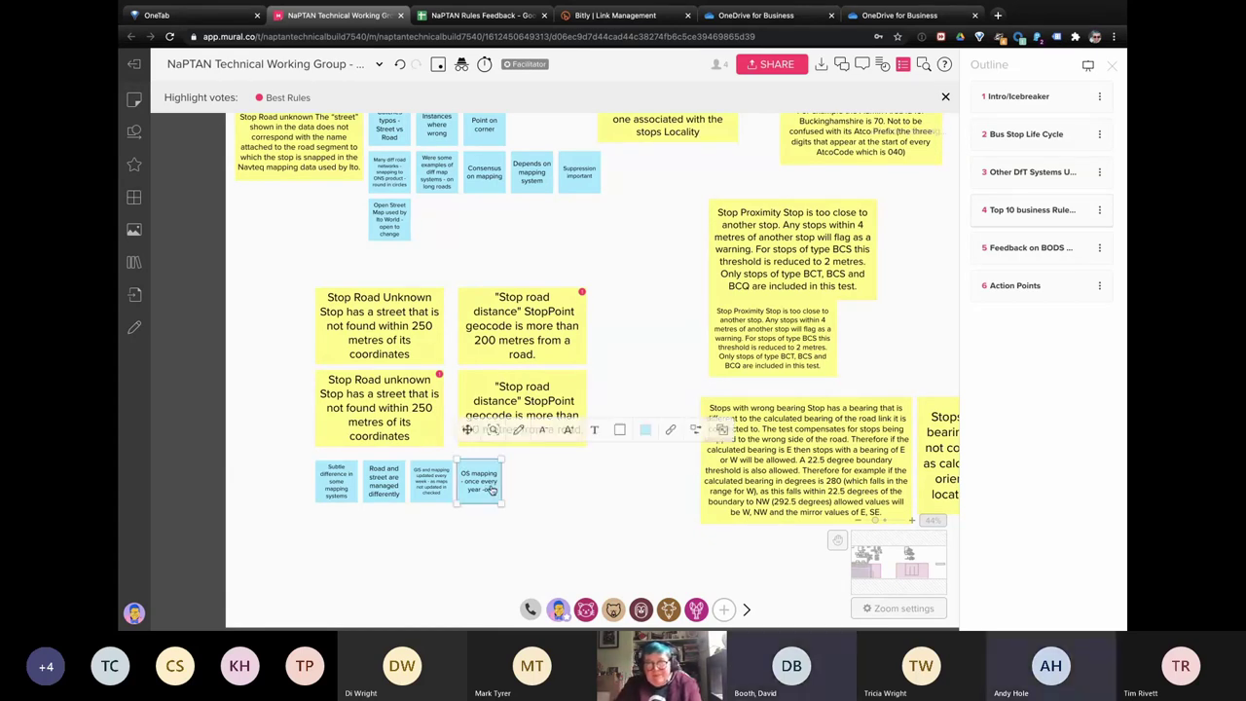
pyautogui.moveTo(496, 492); pyautogui.dragTo(526, 488)
pyautogui.doubleClick(526, 487)
pyautogui.write('OSM -')
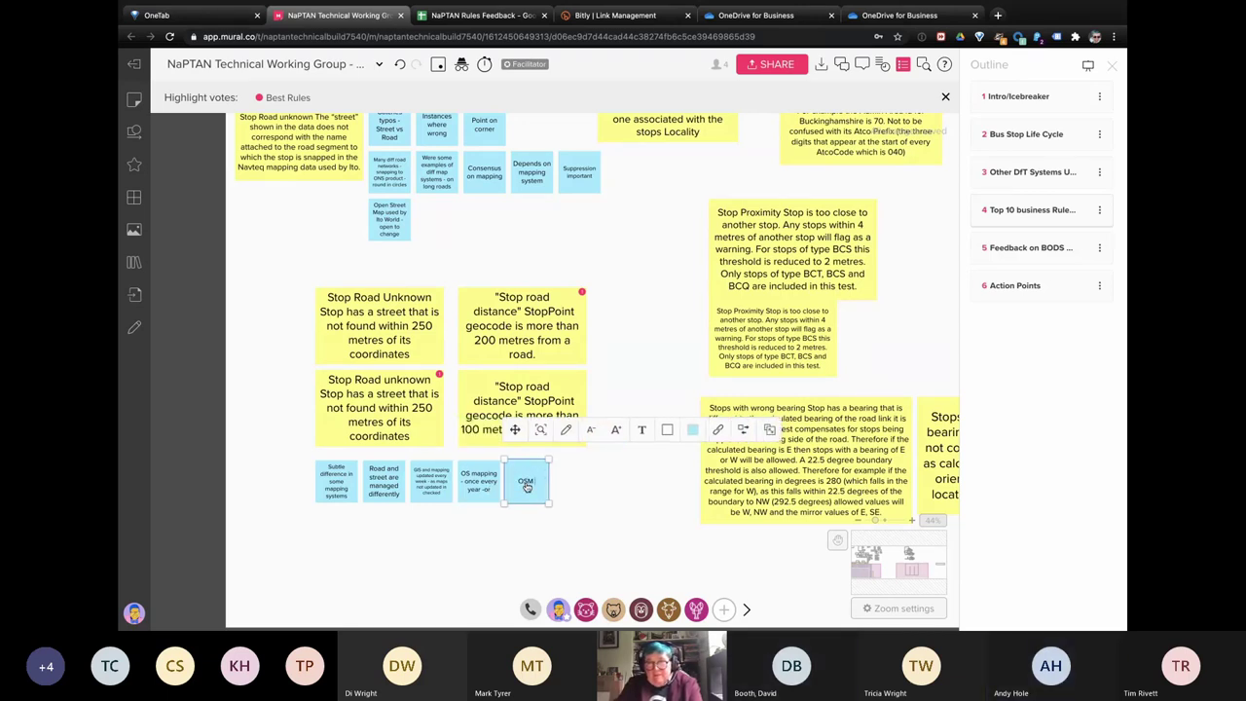
pyautogui.write(' Open Street Ma')
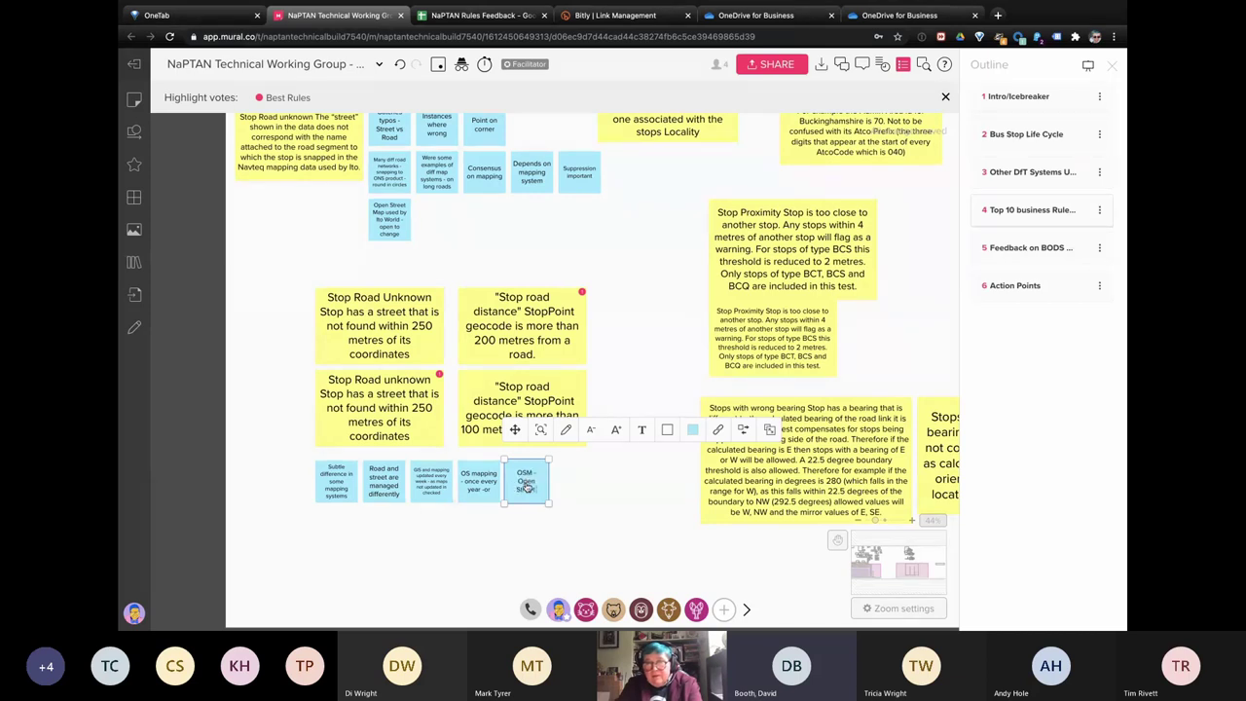
pyautogui.write('p all the time')
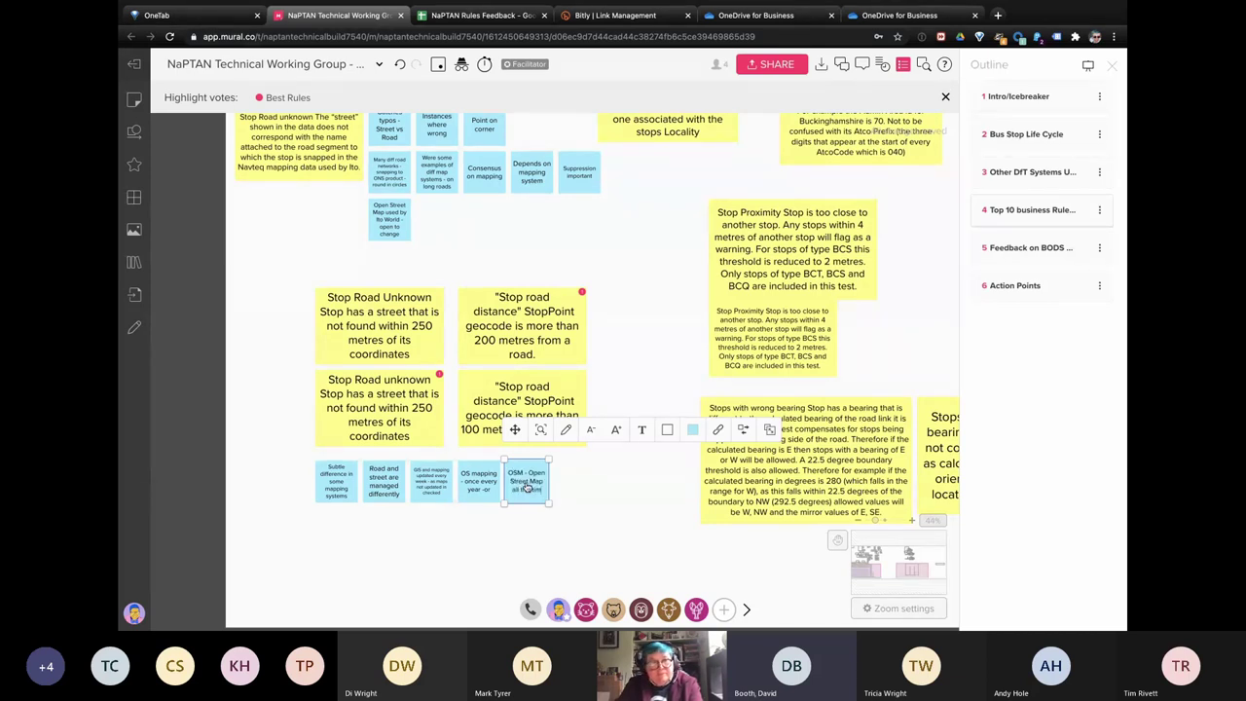
pyautogui.click(582, 503)
# Step: Duplicate the "OSM - Open Street Map" note and replace the copy's text with "Private Road - creates more noise here"
pyautogui.click(544, 498)
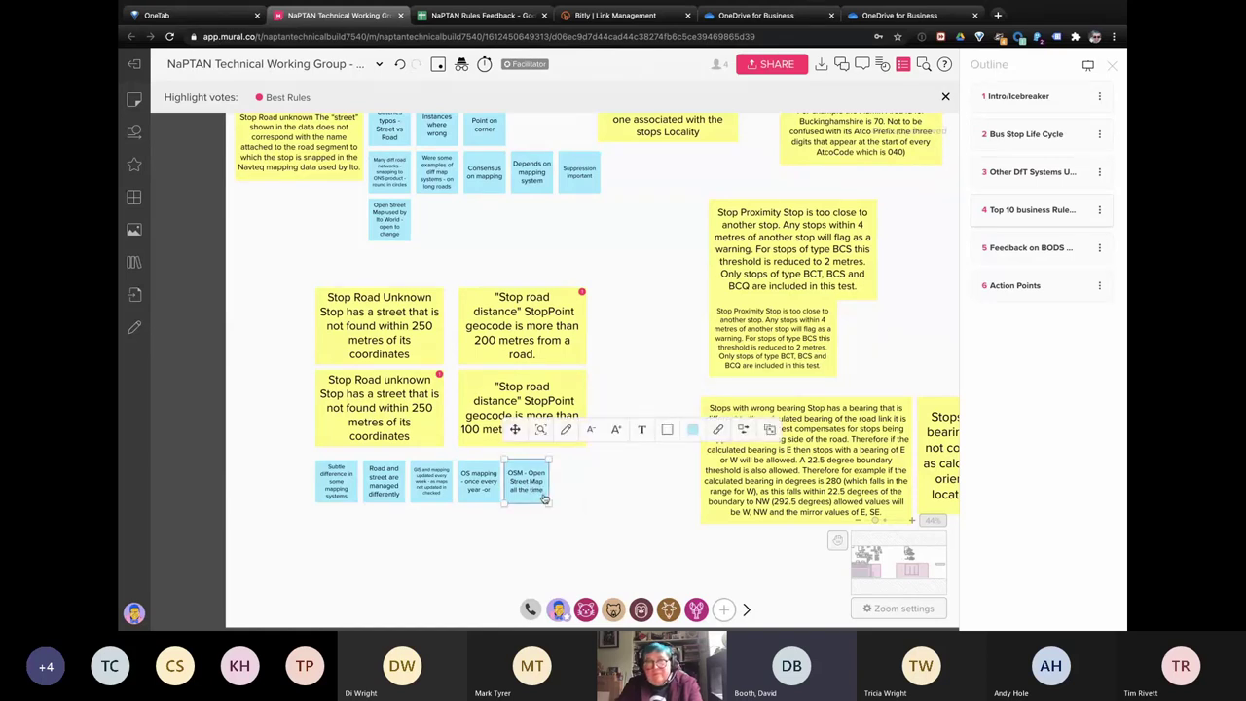
pyautogui.doubleClick(577, 489)
pyautogui.write('Private Road')
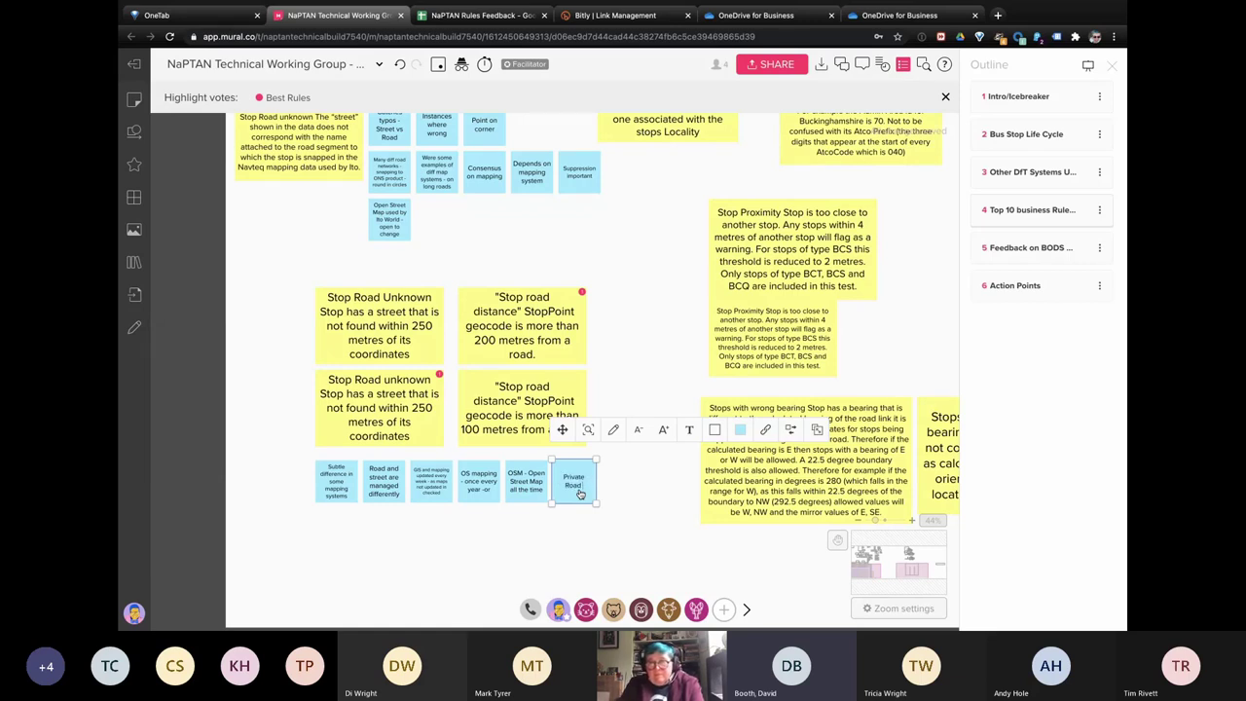
pyautogui.write(' - created')
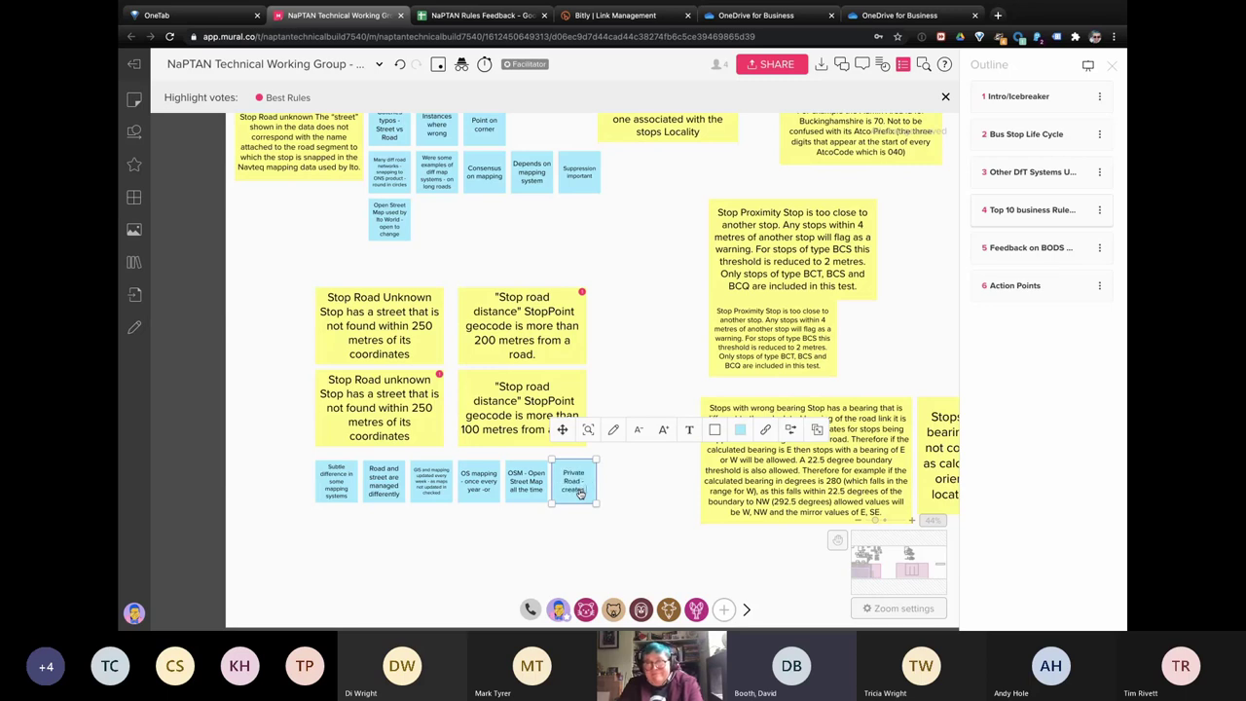
pyautogui.press('BackSpace')
pyautogui.write('s mo')
pyautogui.write('re noise here')
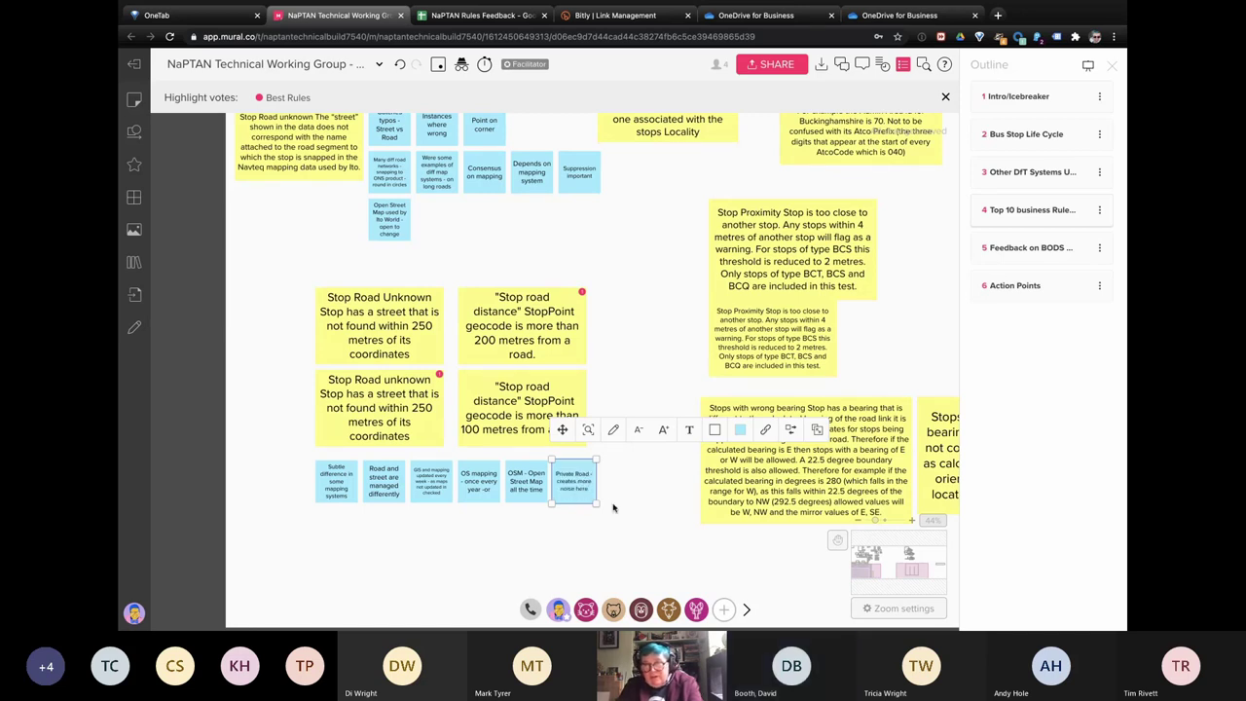
pyautogui.click(614, 507)
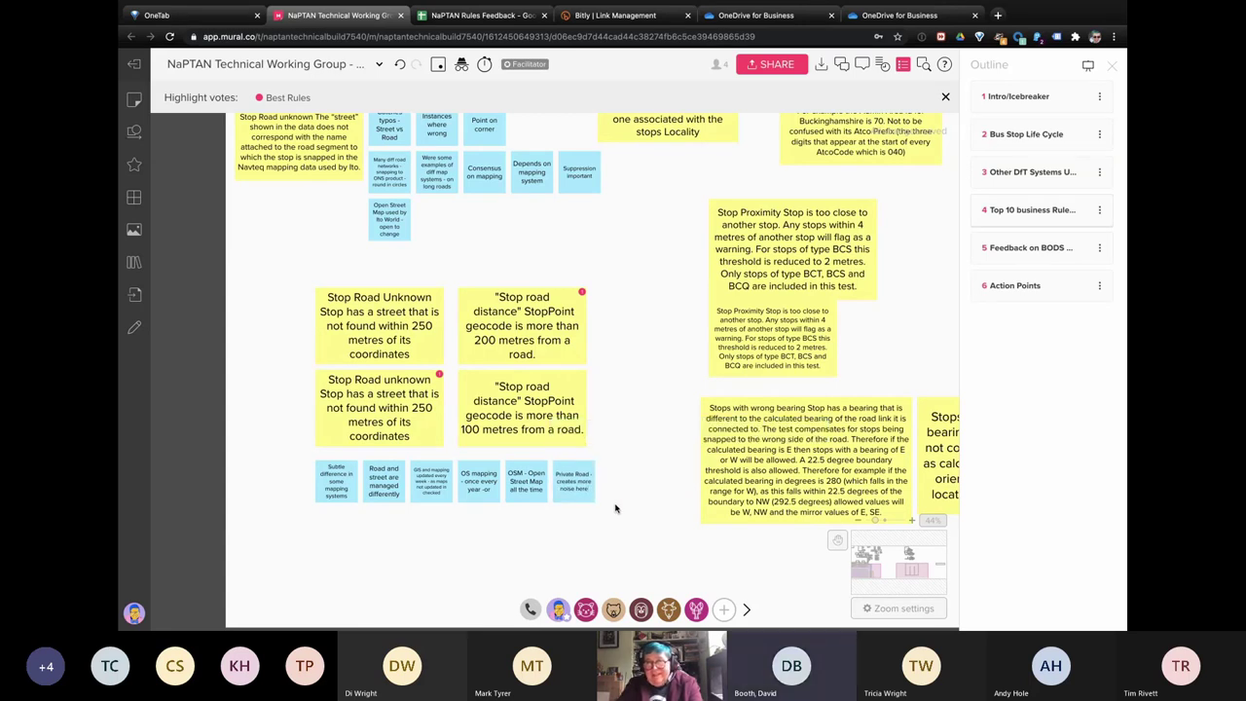
# Step: Place a copy of the "Private Road" note below the longer "Stops with wrong bearing" rule, reading "Bearings - RTI uses Bearing for predictions"
pyautogui.hscroll(5, 615, 506)
pyautogui.scroll(-3, 614, 506)
pyautogui.hscroll(4, 614, 507)
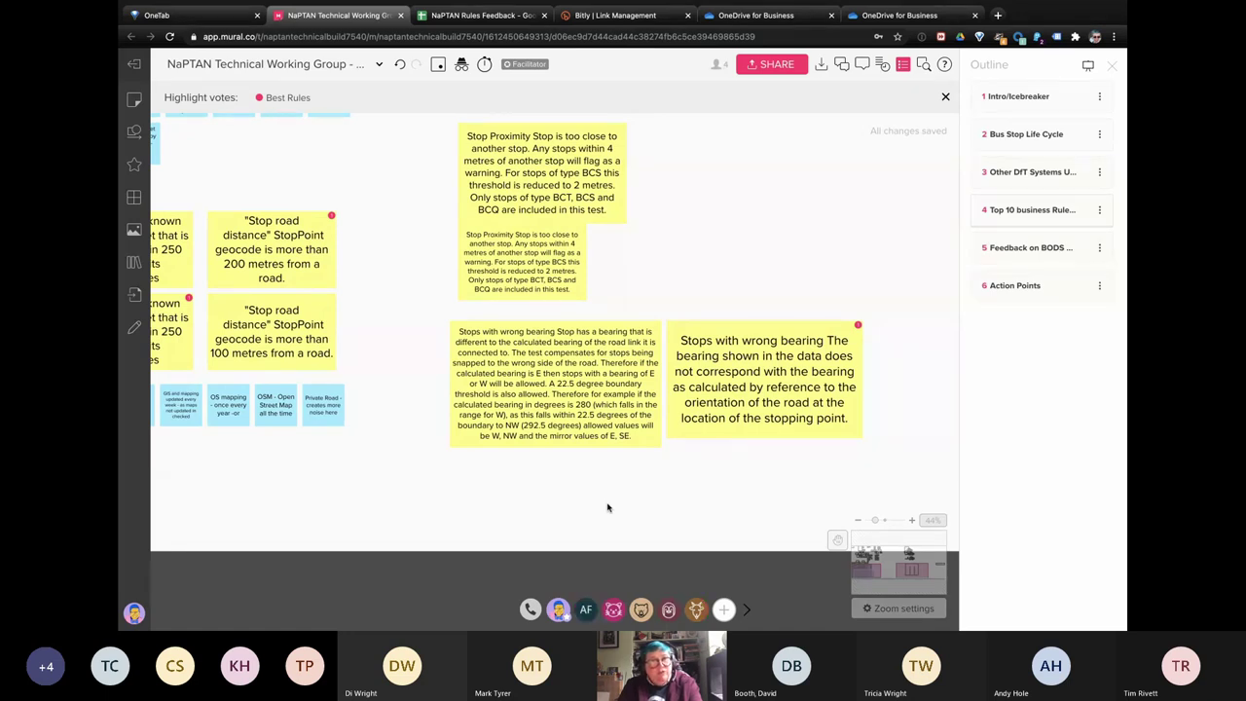
pyautogui.click(319, 416)
pyautogui.press('super+d')
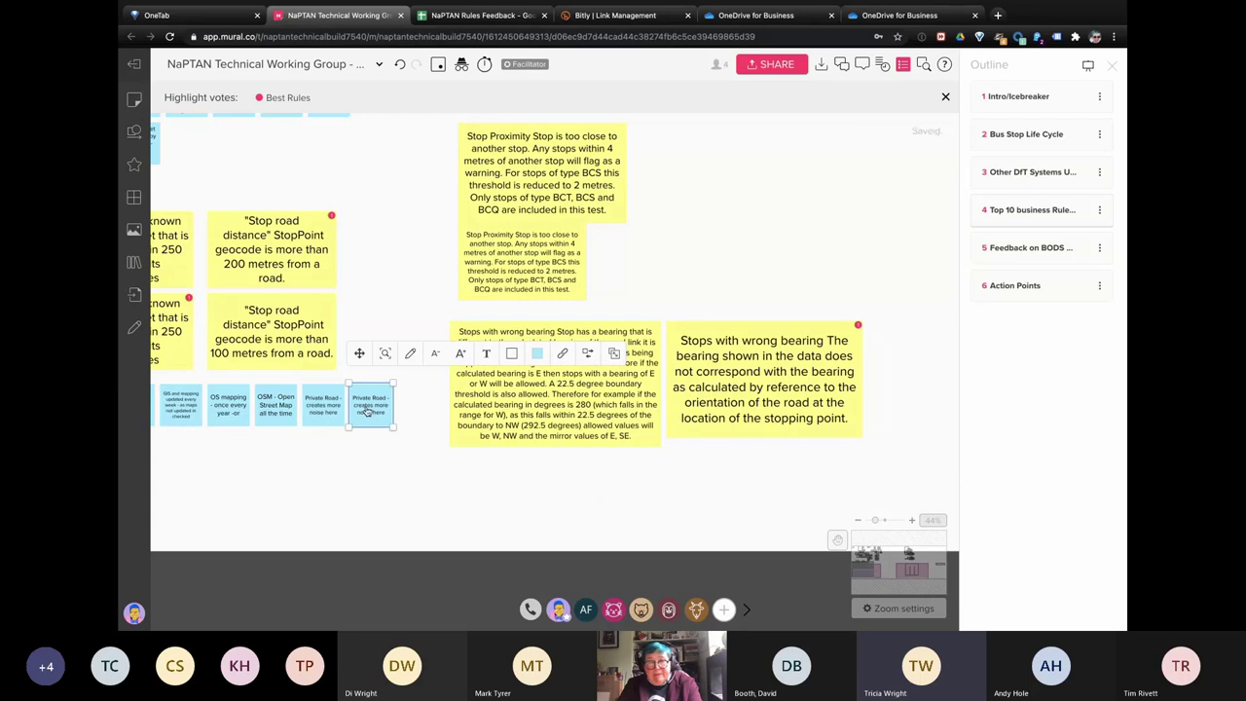
pyautogui.moveTo(369, 411); pyautogui.dragTo(469, 479)
pyautogui.write('Bearings - R')
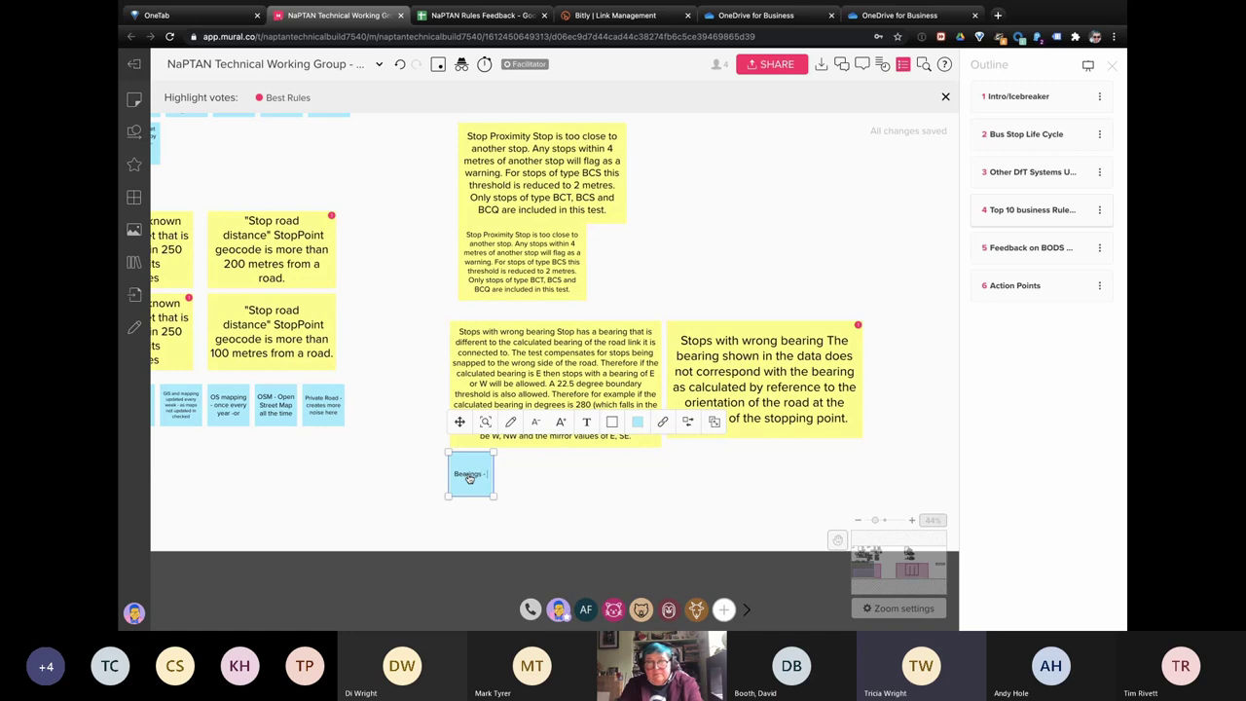
pyautogui.write('oad')
pyautogui.write(' Bearing')
pyautogui.write(' (')
pyautogui.write('or pre')
pyautogui.write('dictions')
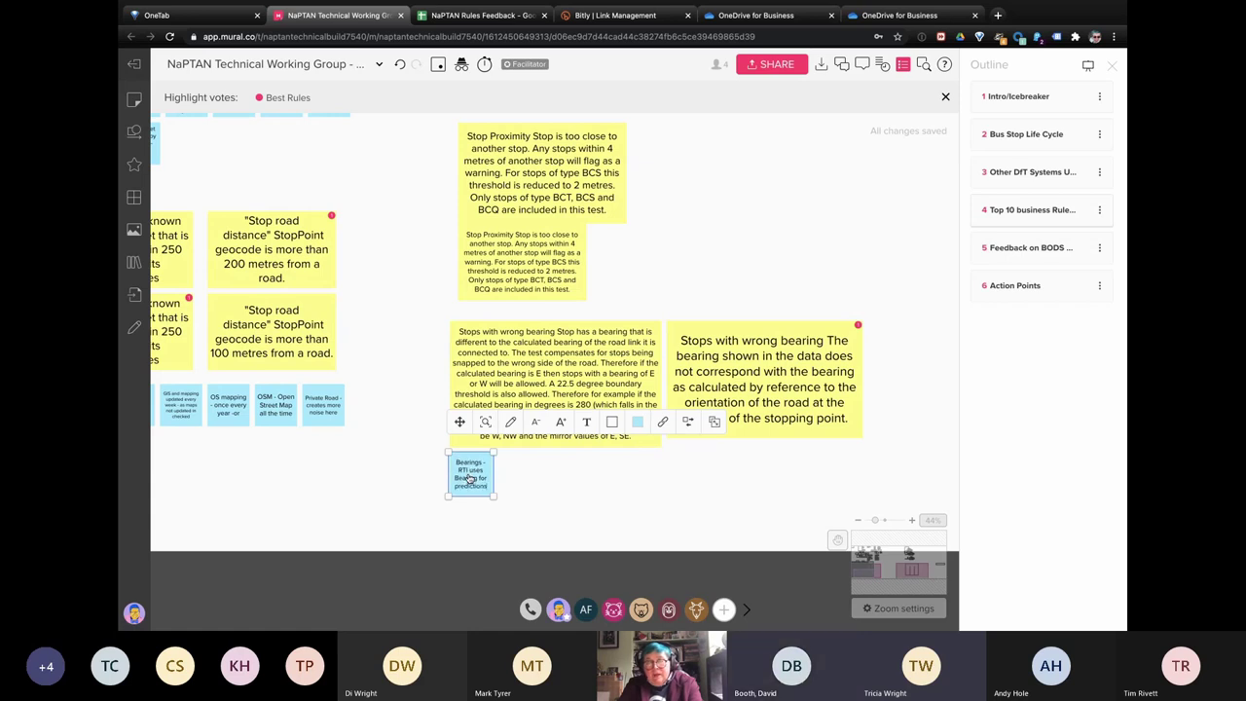
pyautogui.click(501, 481)
# Step: Duplicate the "Bearings - RTI" note and replace the copy's text with "Ticketer takes account of the bearing"
pyautogui.click(491, 486)
pyautogui.press('super+d')
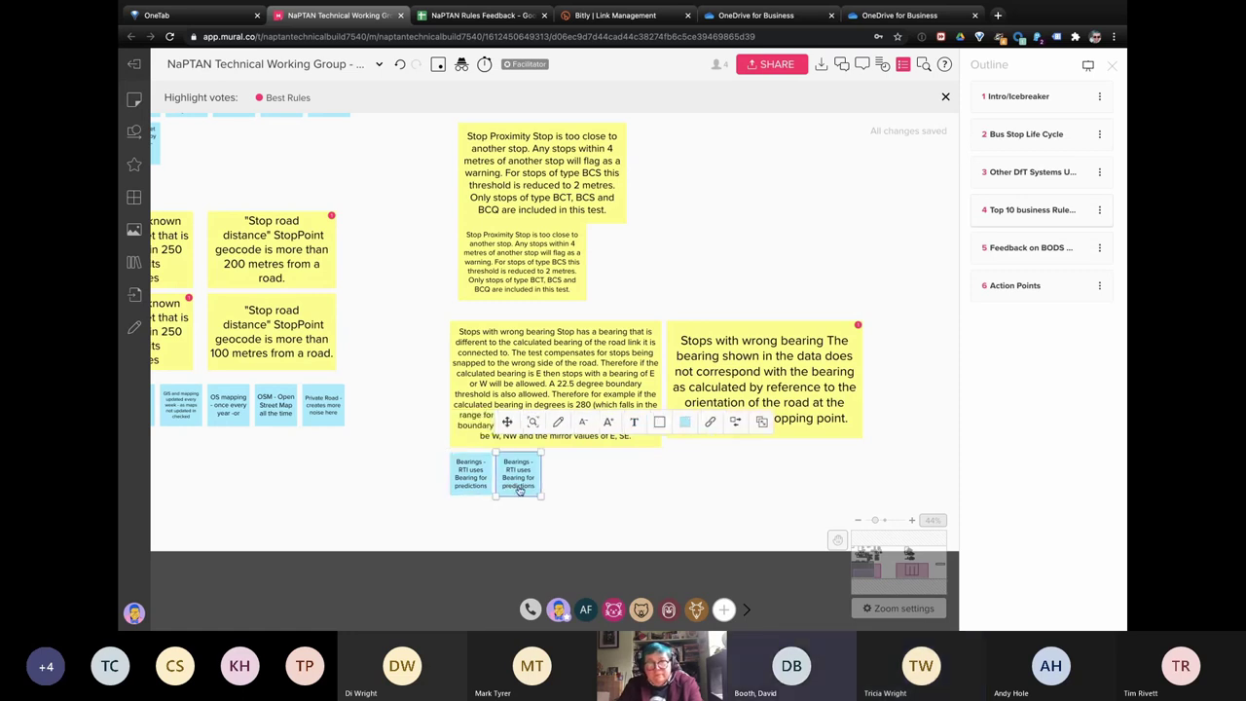
pyautogui.doubleClick(519, 489)
pyautogui.press('BackSpace')
pyautogui.write('Ticketer')
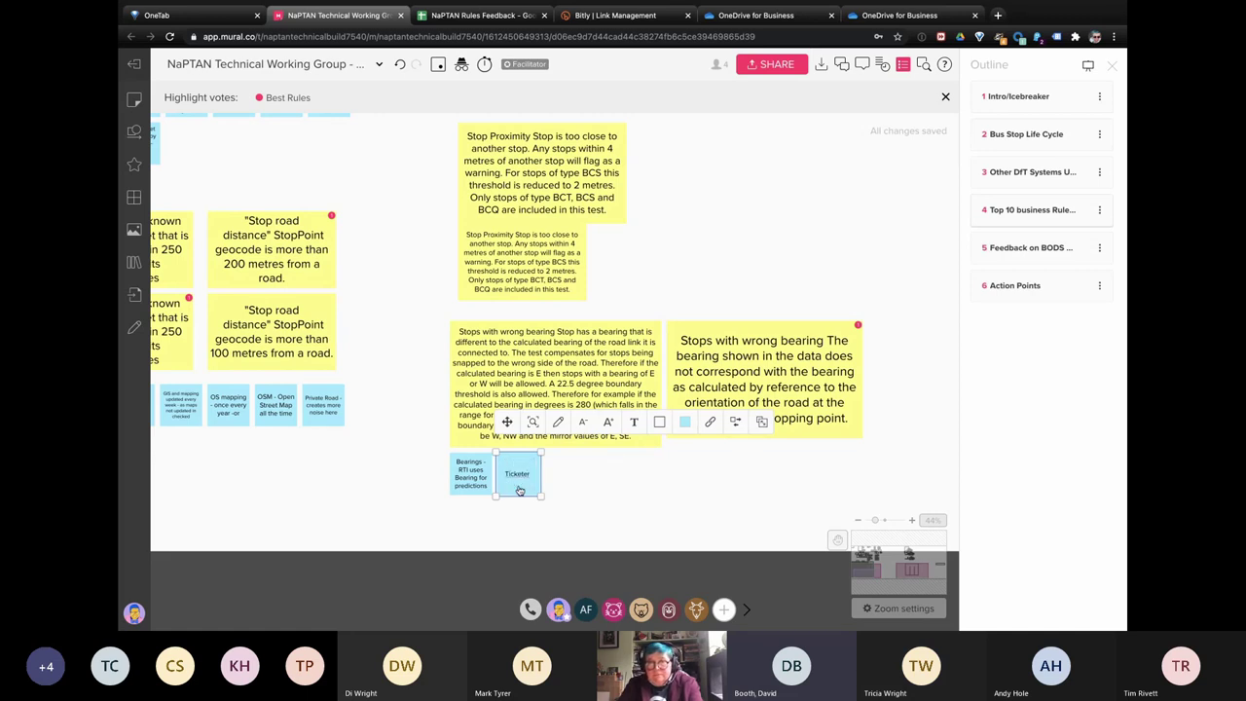
pyautogui.write(' take')
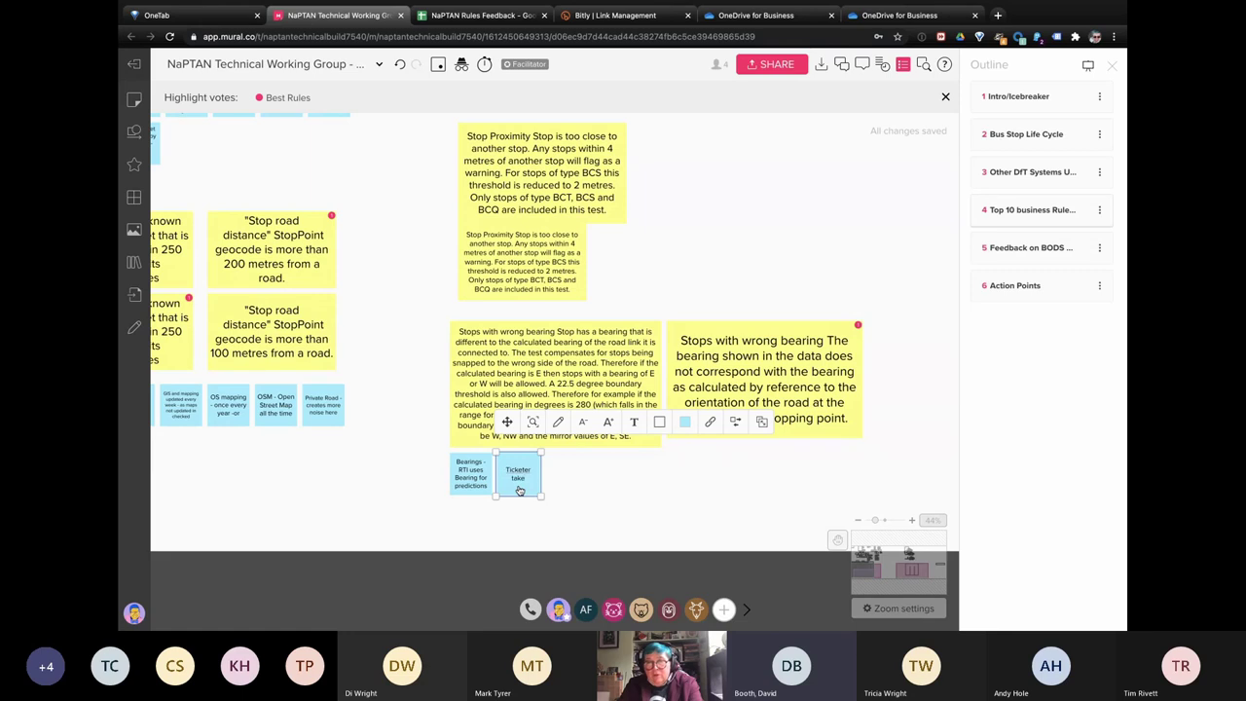
pyautogui.write('s account of the')
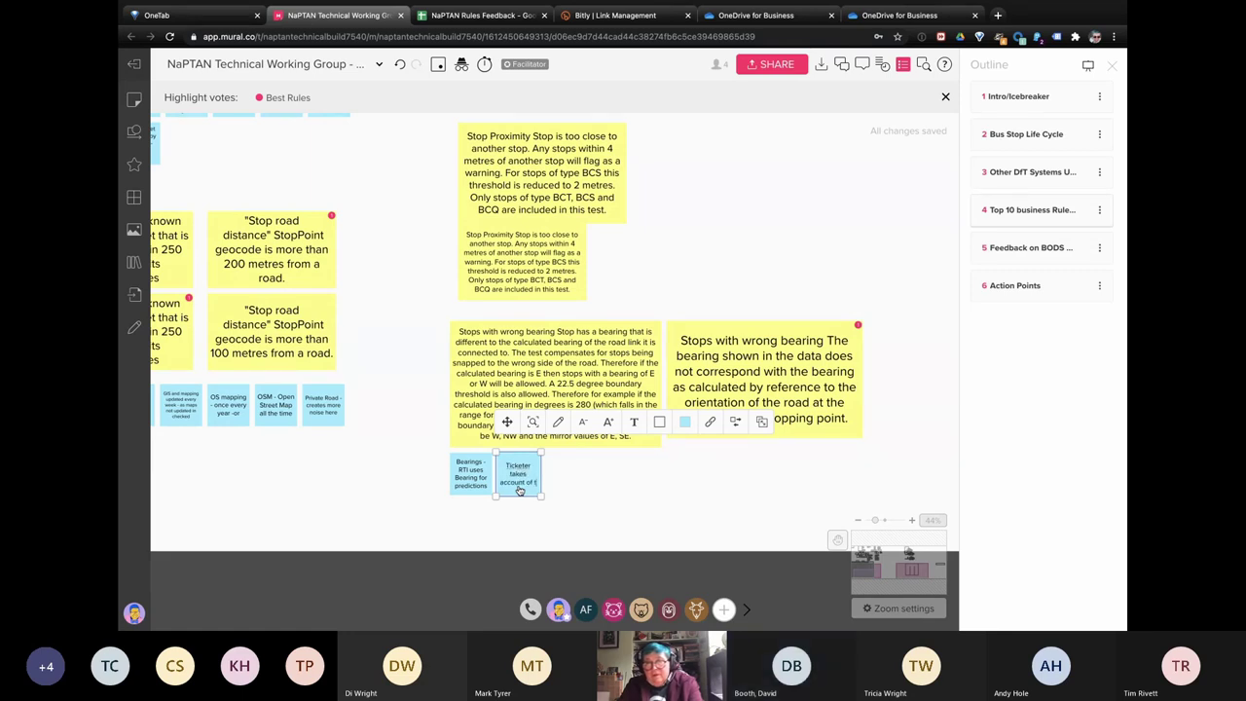
pyautogui.write(' bearing')
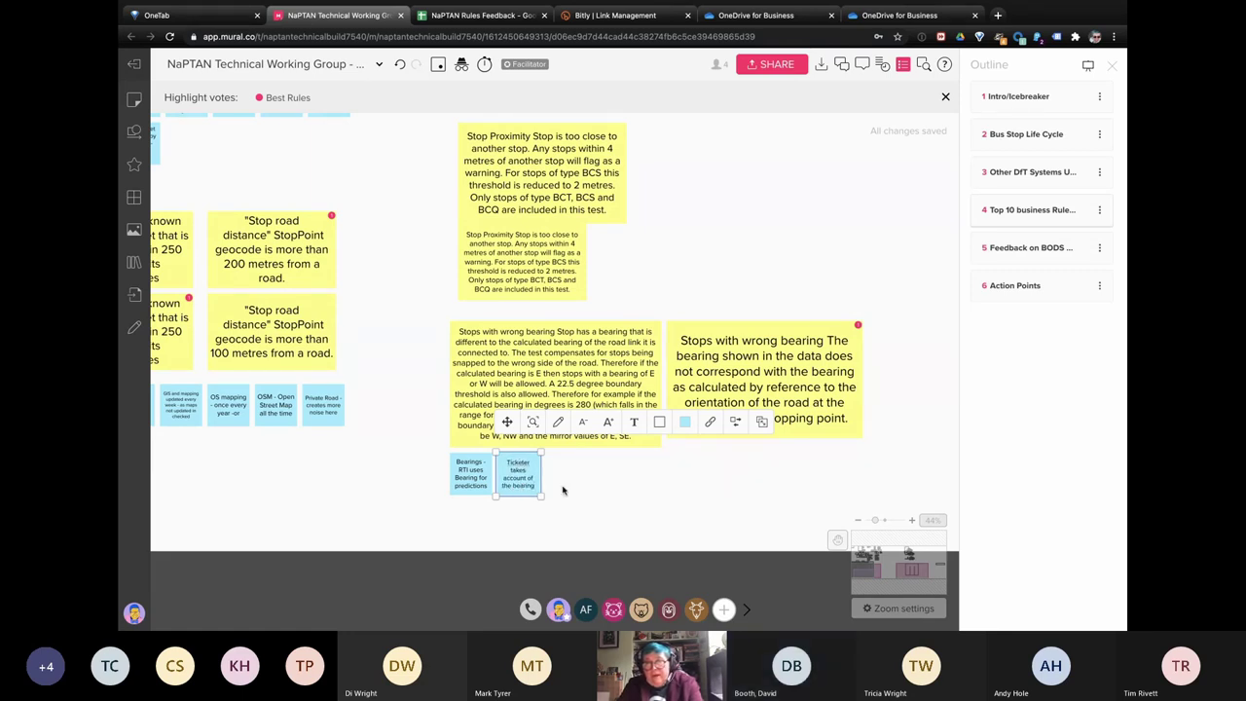
pyautogui.click(563, 490)
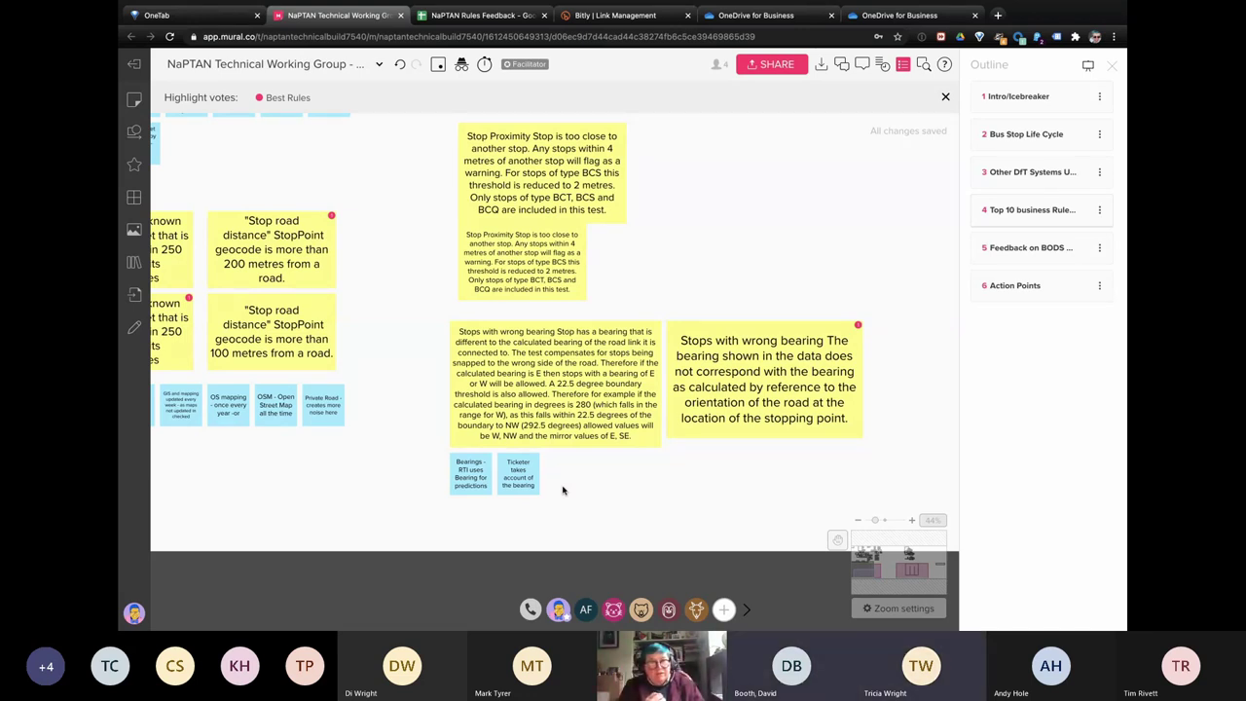
# Step: Duplicate the "Ticketer takes account of the bearing" note and replace the copy's text with "Geographic better NWSE"
pyautogui.click(522, 481)
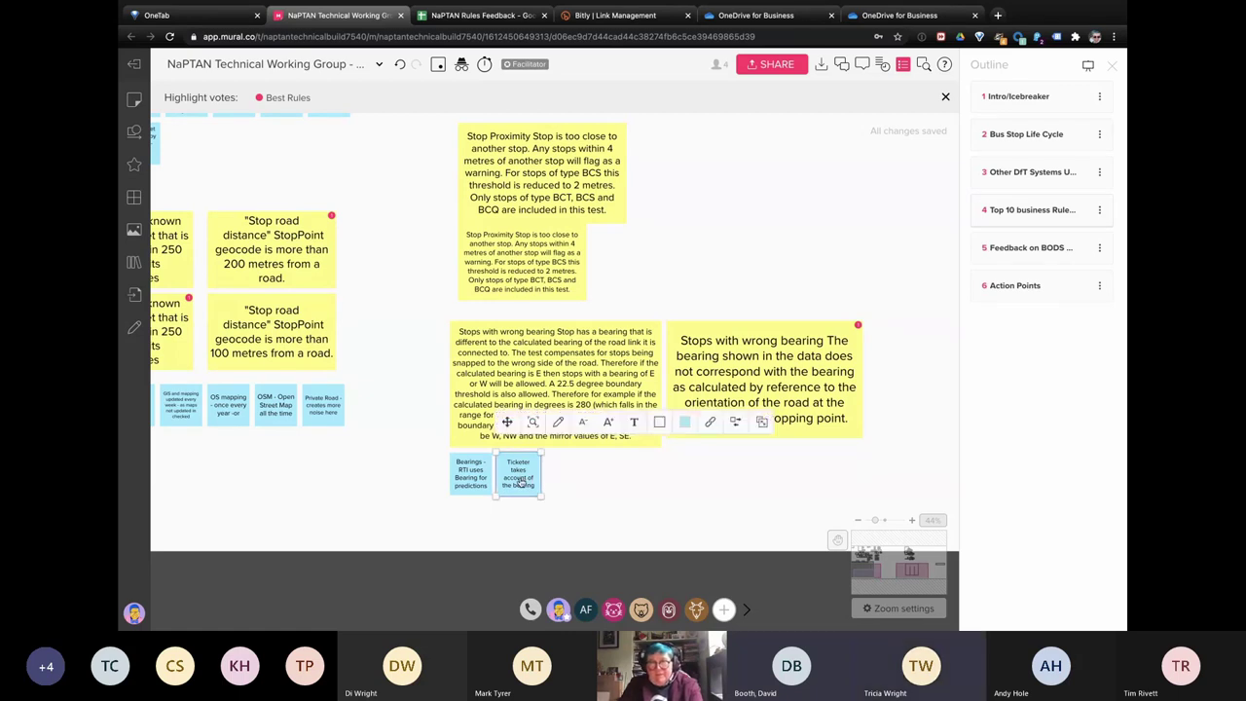
pyautogui.press('super+Return')
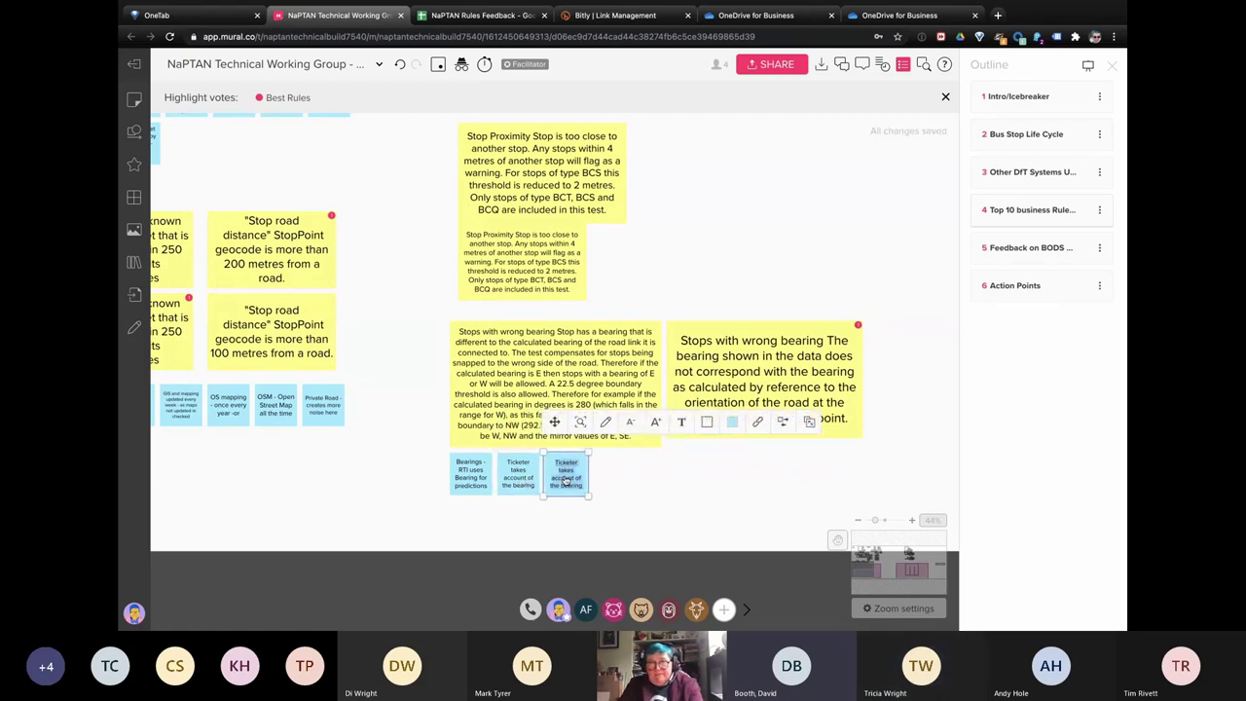
pyautogui.write('Geographi')
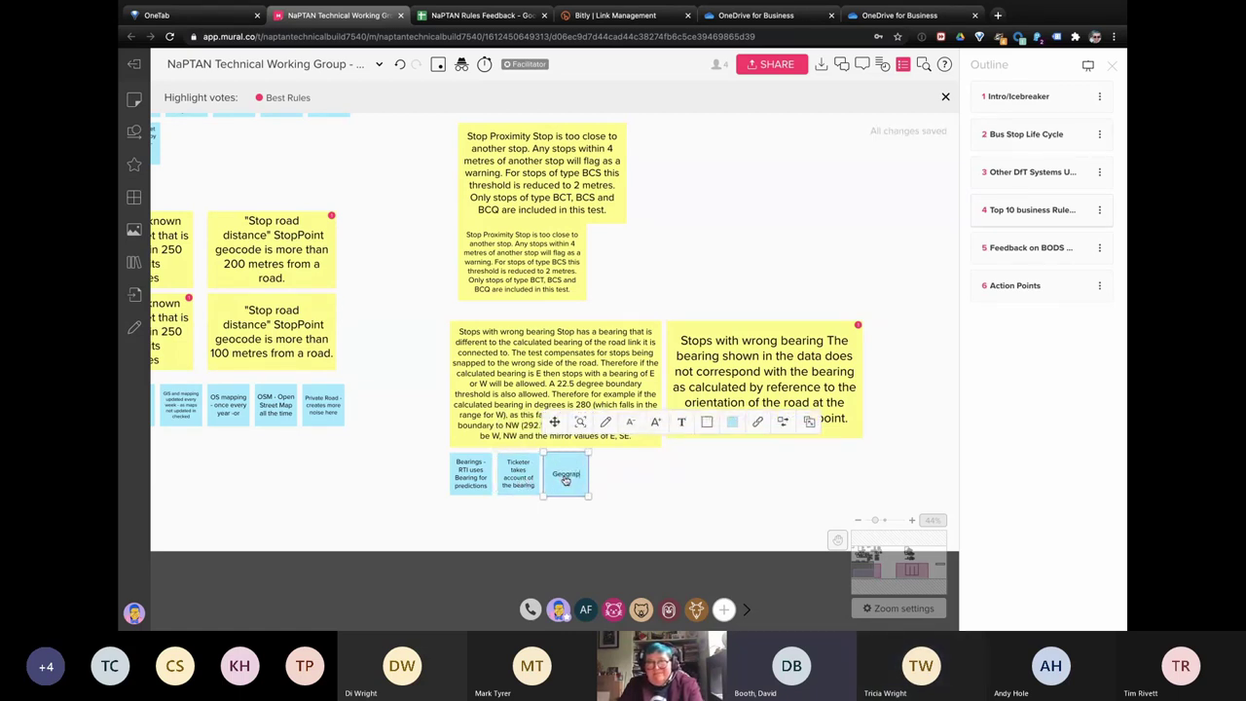
pyautogui.write('c')
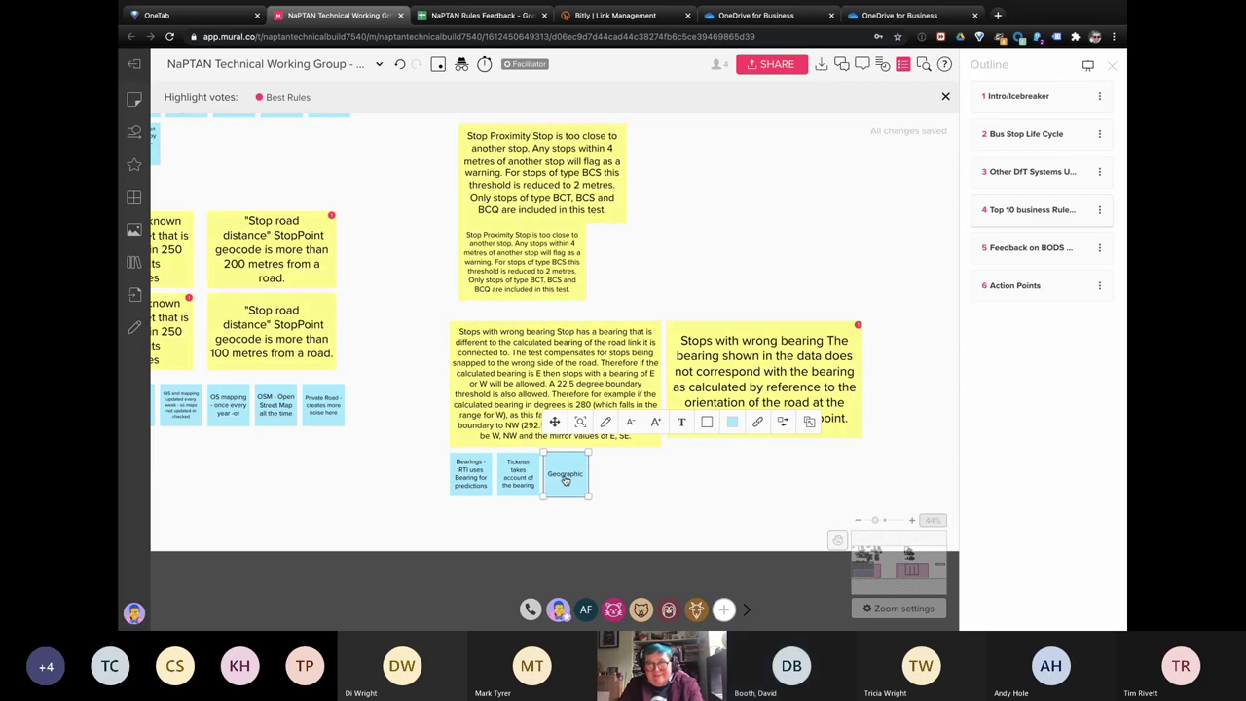
pyautogui.press('Return')
pyautogui.write('bear')
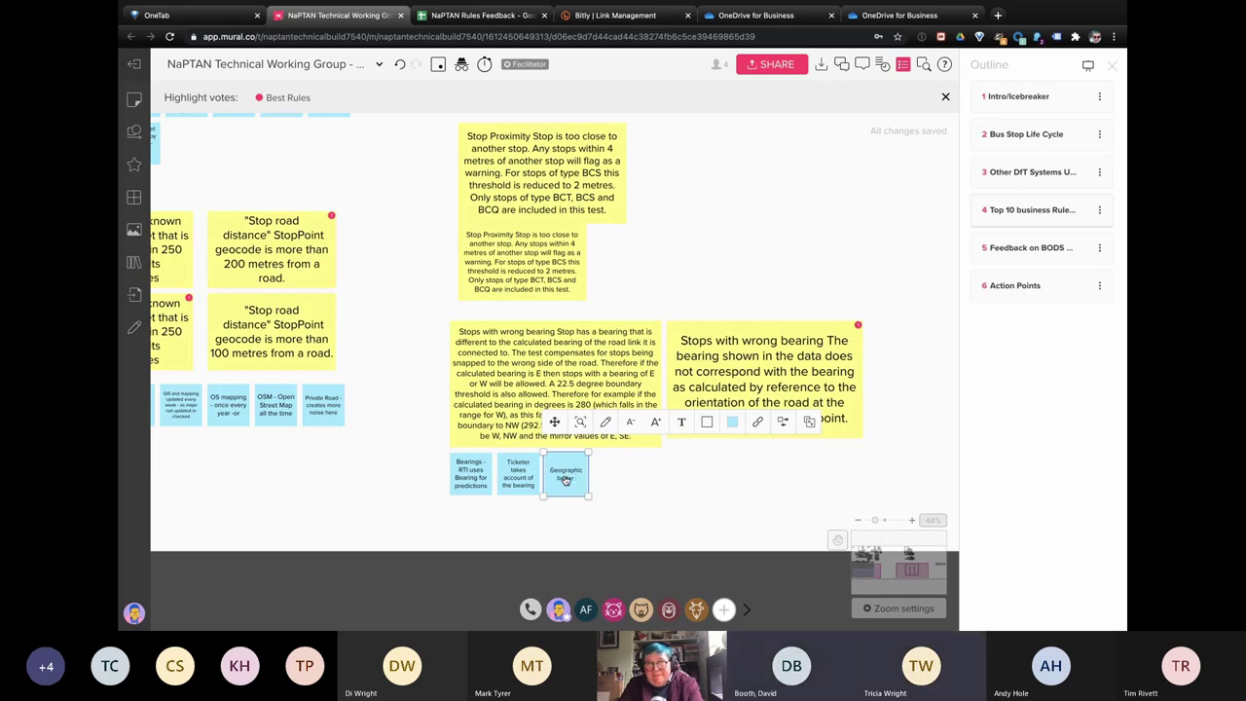
pyautogui.write('er NWSE')
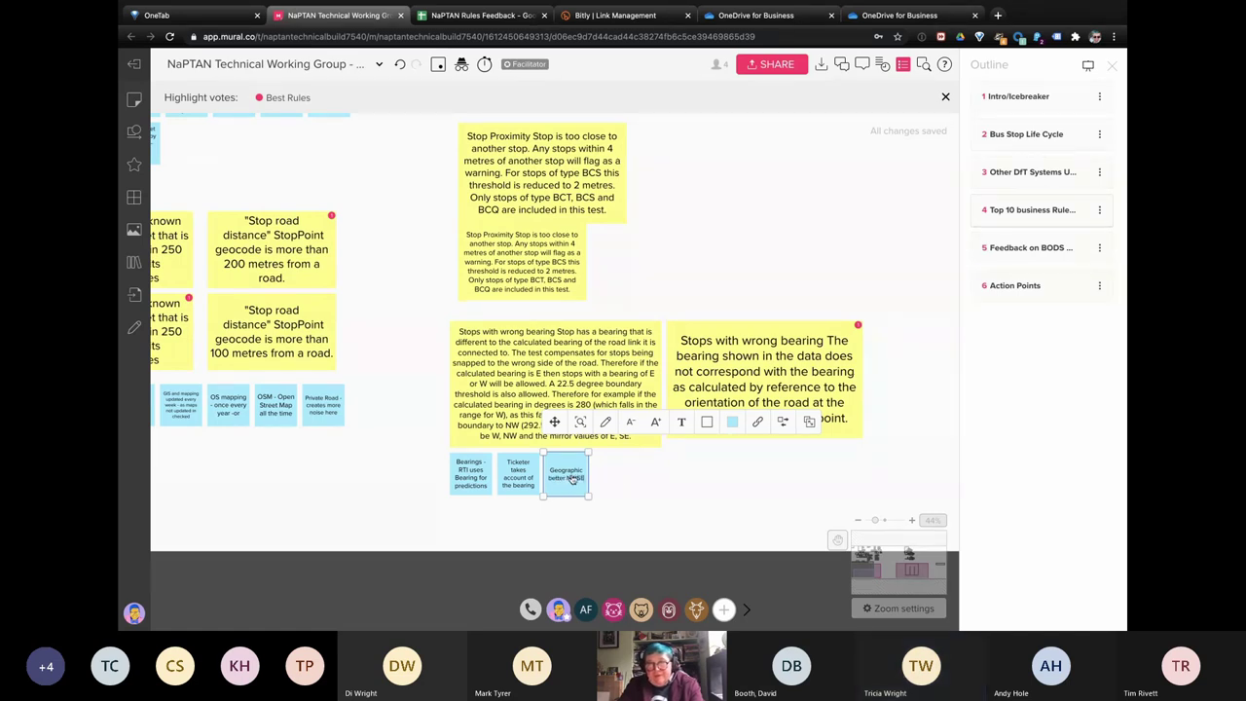
pyautogui.click(623, 482)
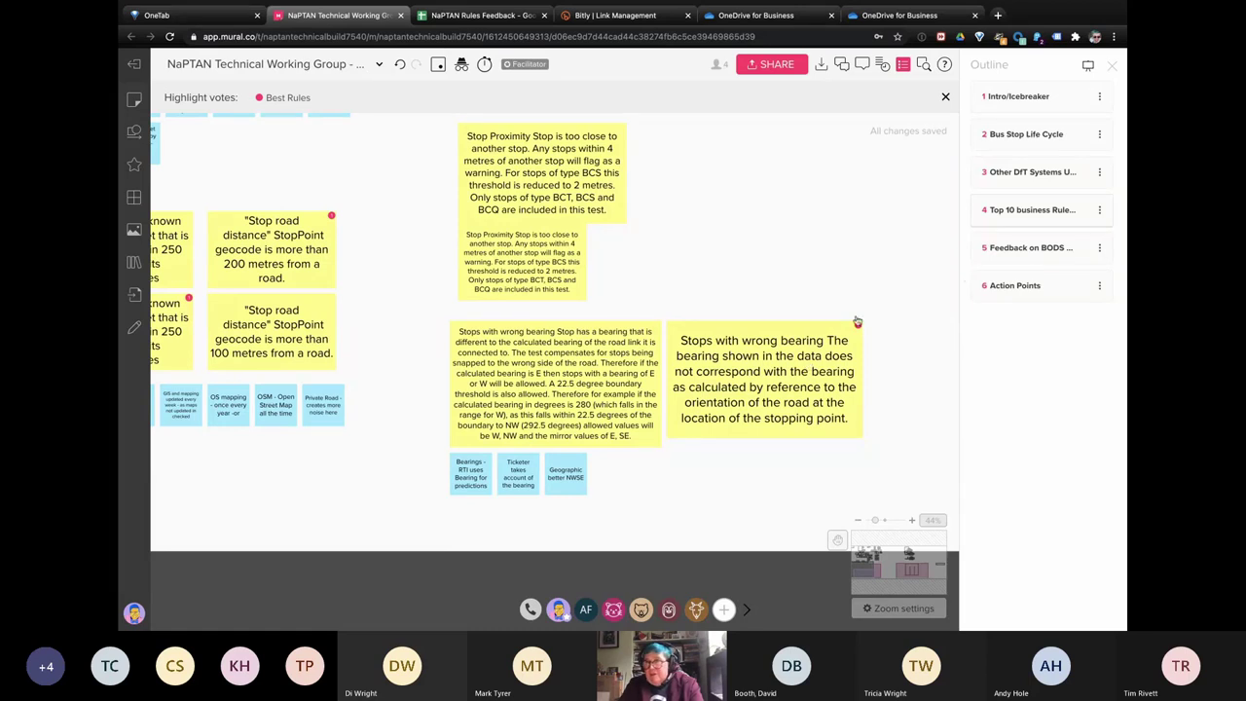
# Step: Go to the BODS feedback section of the board and start a 05:00 timer for the activity
pyautogui.click(1003, 260)
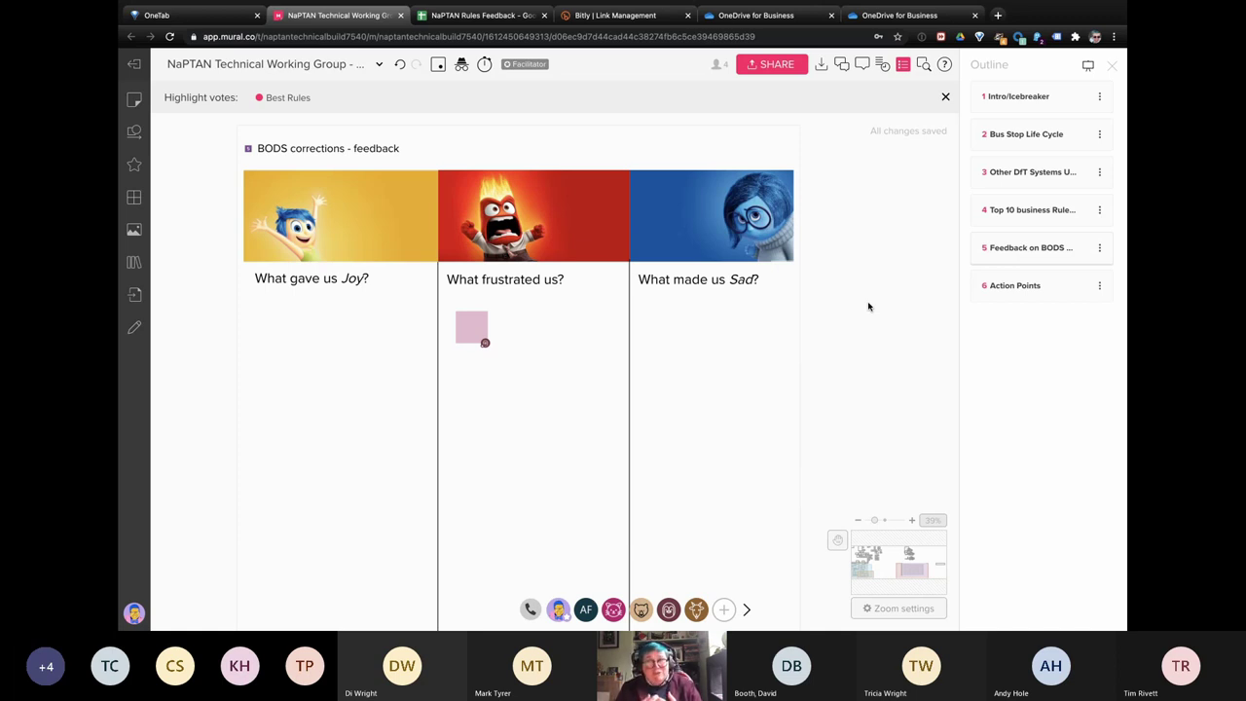
pyautogui.click(484, 65)
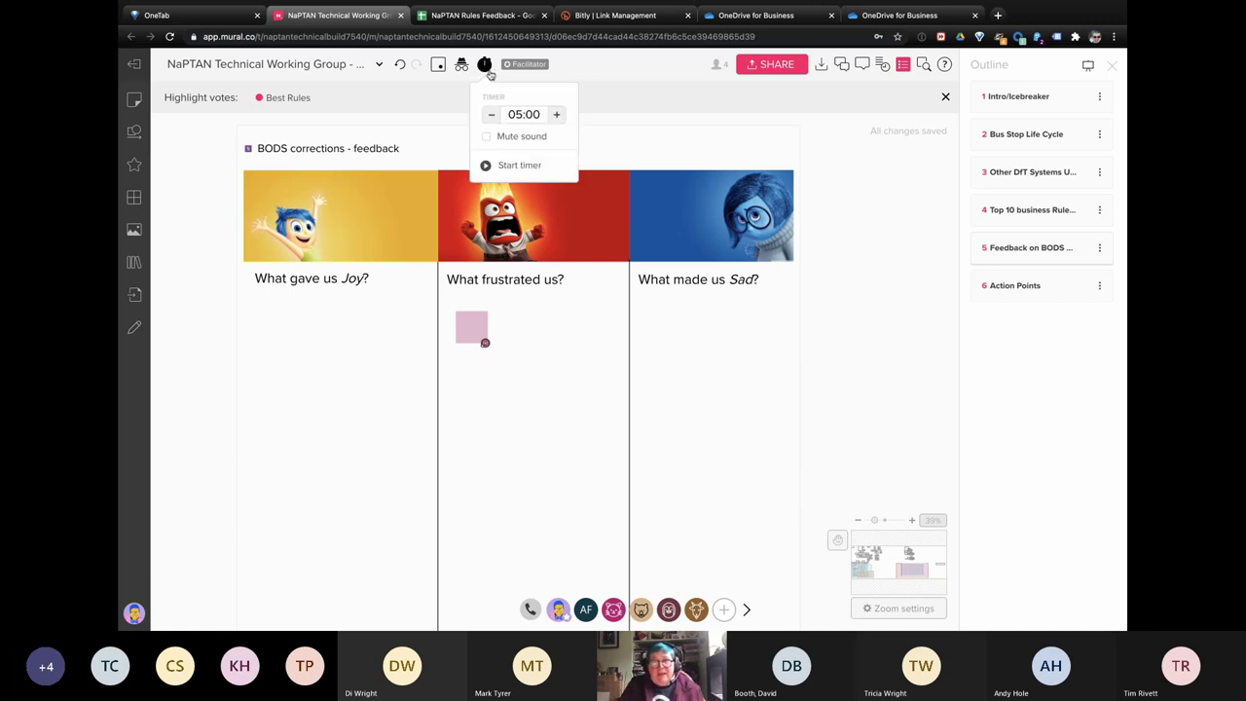
pyautogui.click(519, 165)
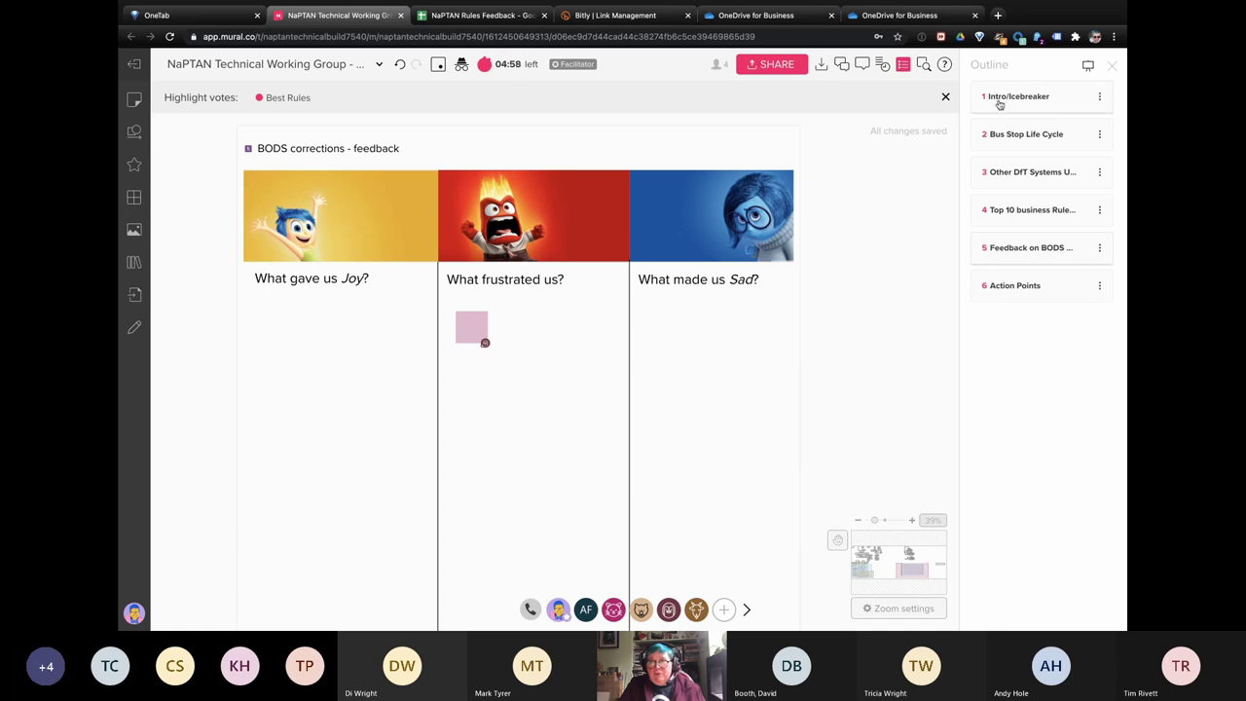
# Step: Close the Best Rules vote highlighting and bring all three columns of the BODS feedback section into view
pyautogui.click(944, 96)
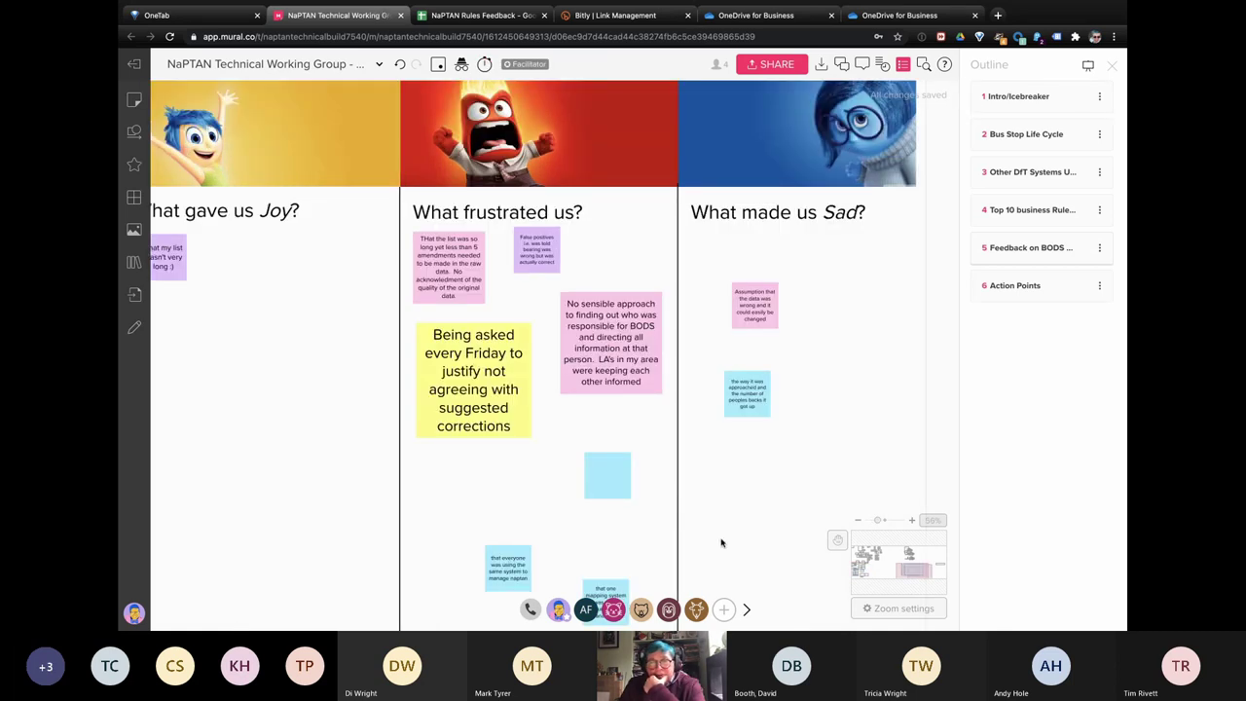
pyautogui.click(856, 520)
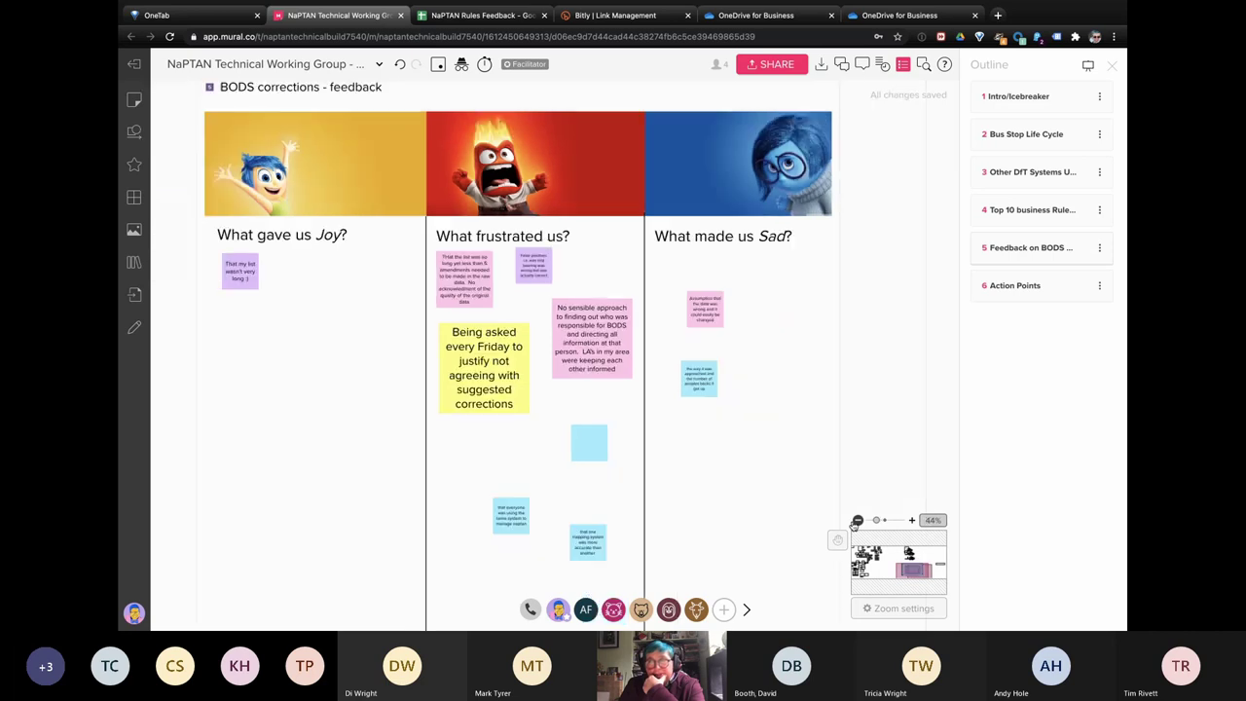